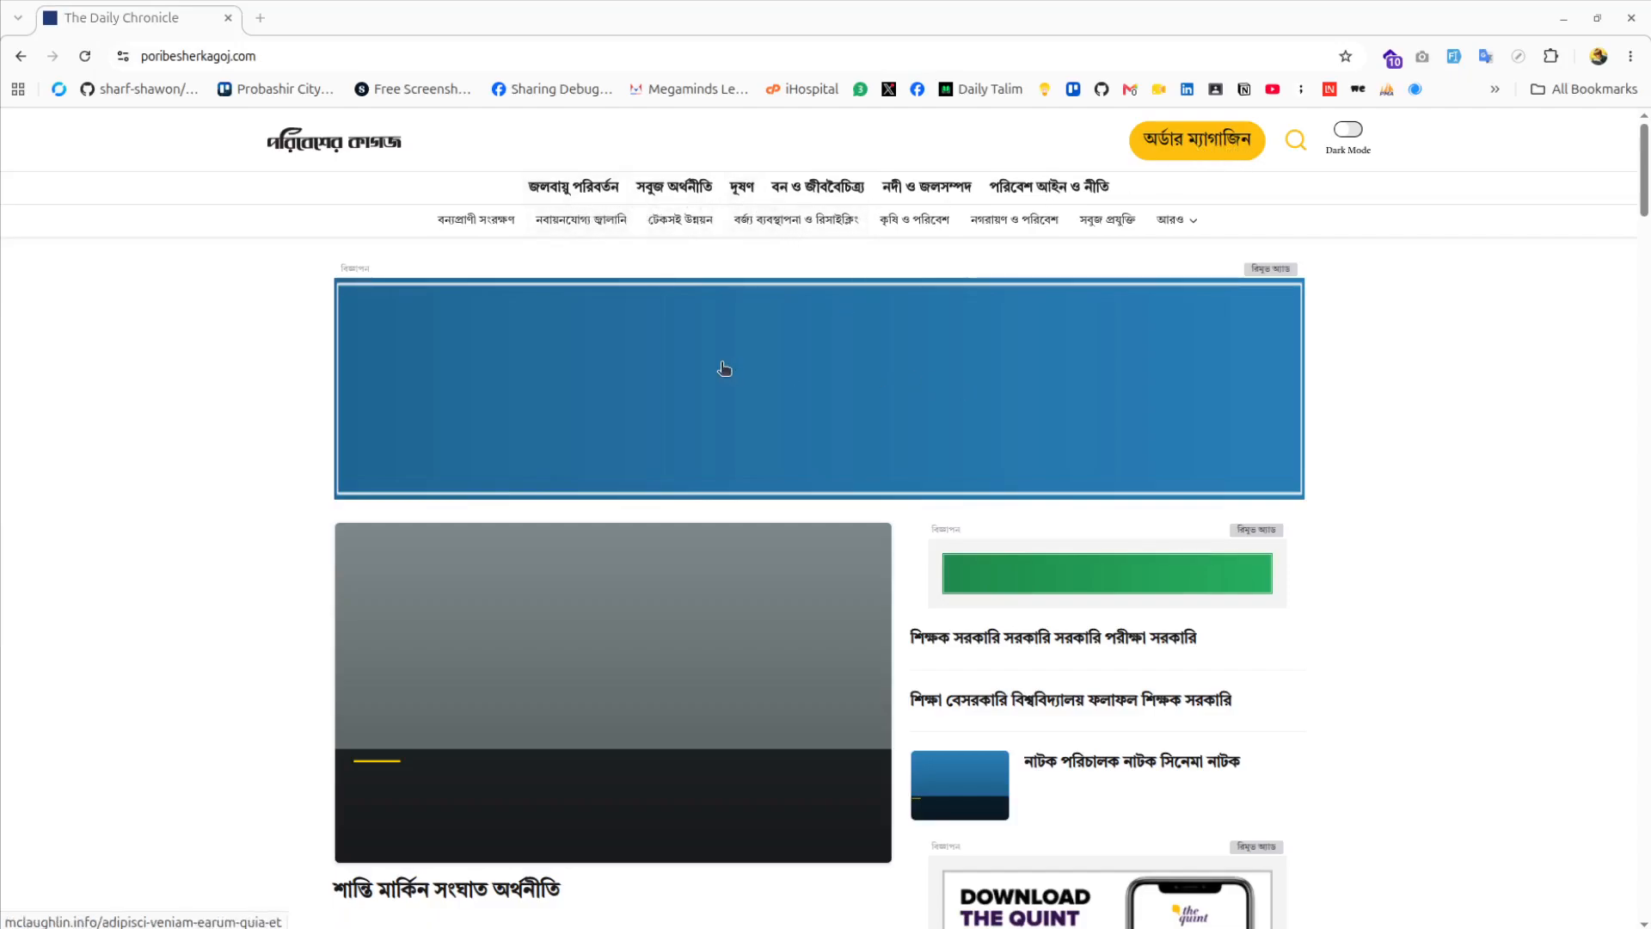
Browse the homepage news sections, then open the 'অর্ডার ম্যাগাজিন' magazine order form
scroll(421, 313, down, 2)
scroll(430, 293, up, 2)
scroll(827, 364, down, 3)
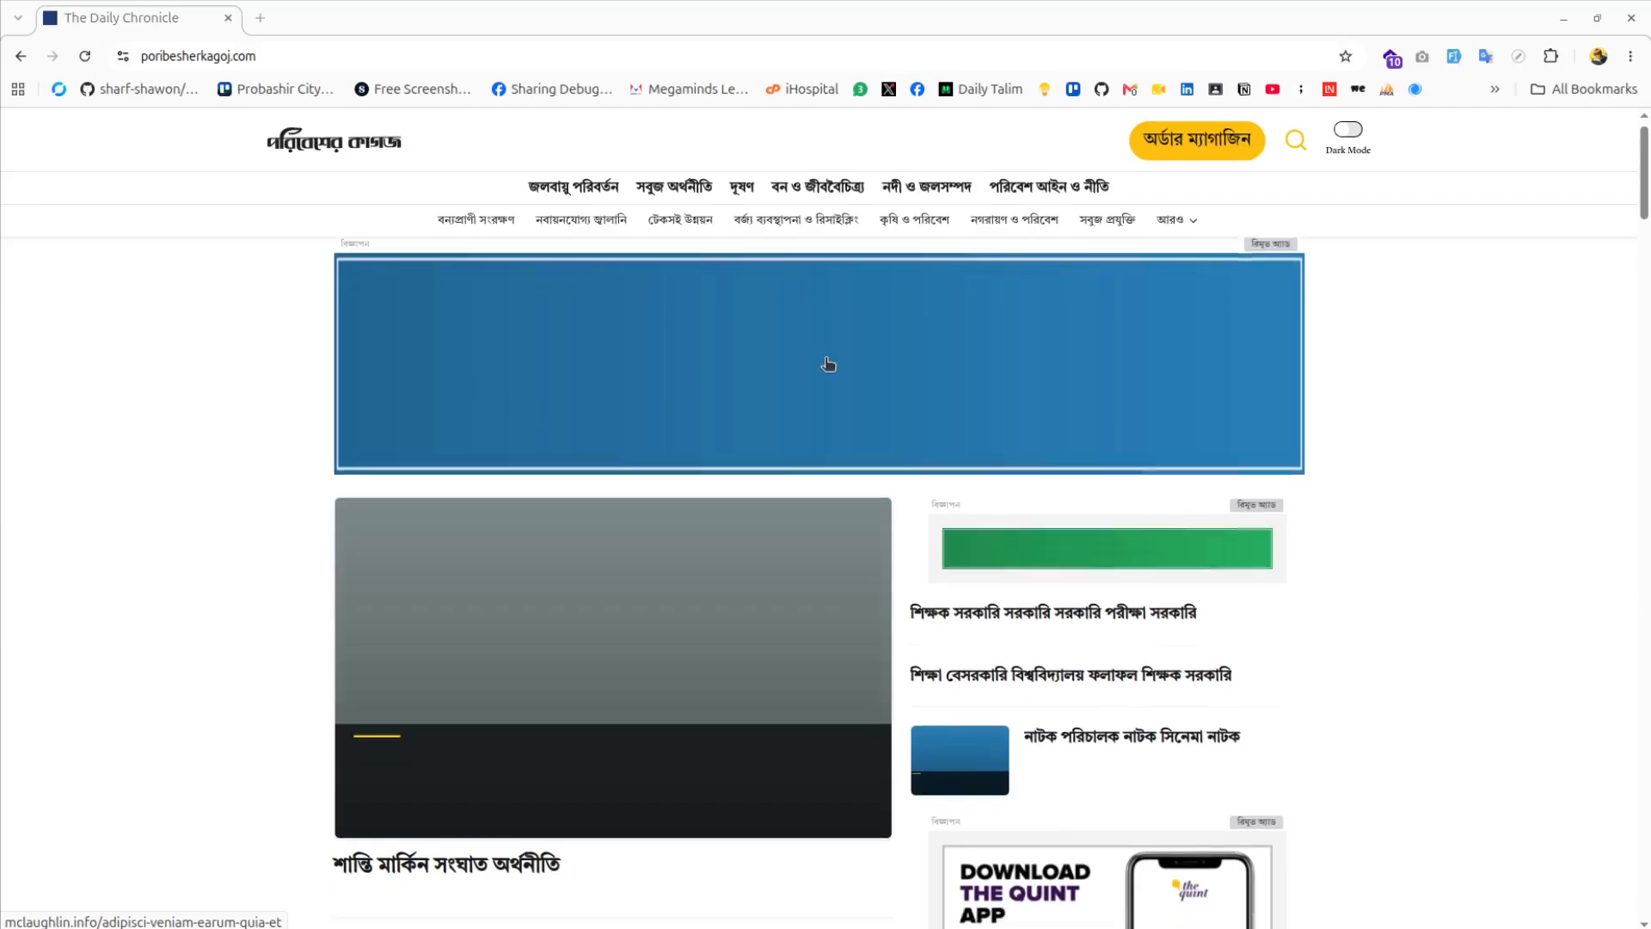
scroll(630, 358, down, 10)
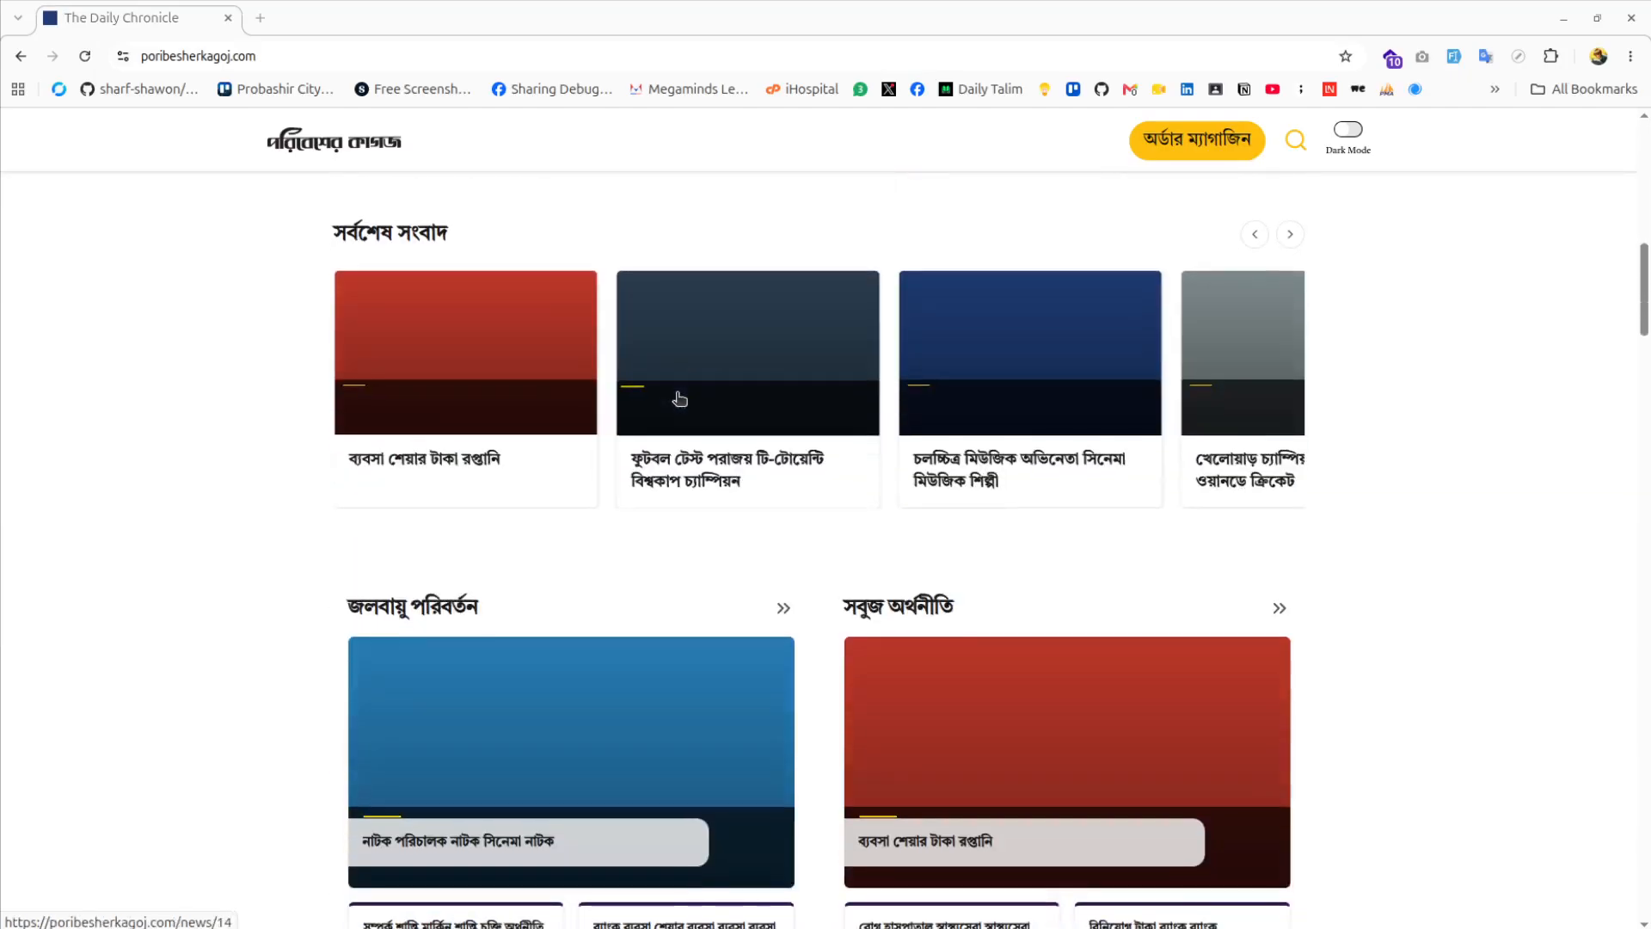
scroll(680, 399, up, 3)
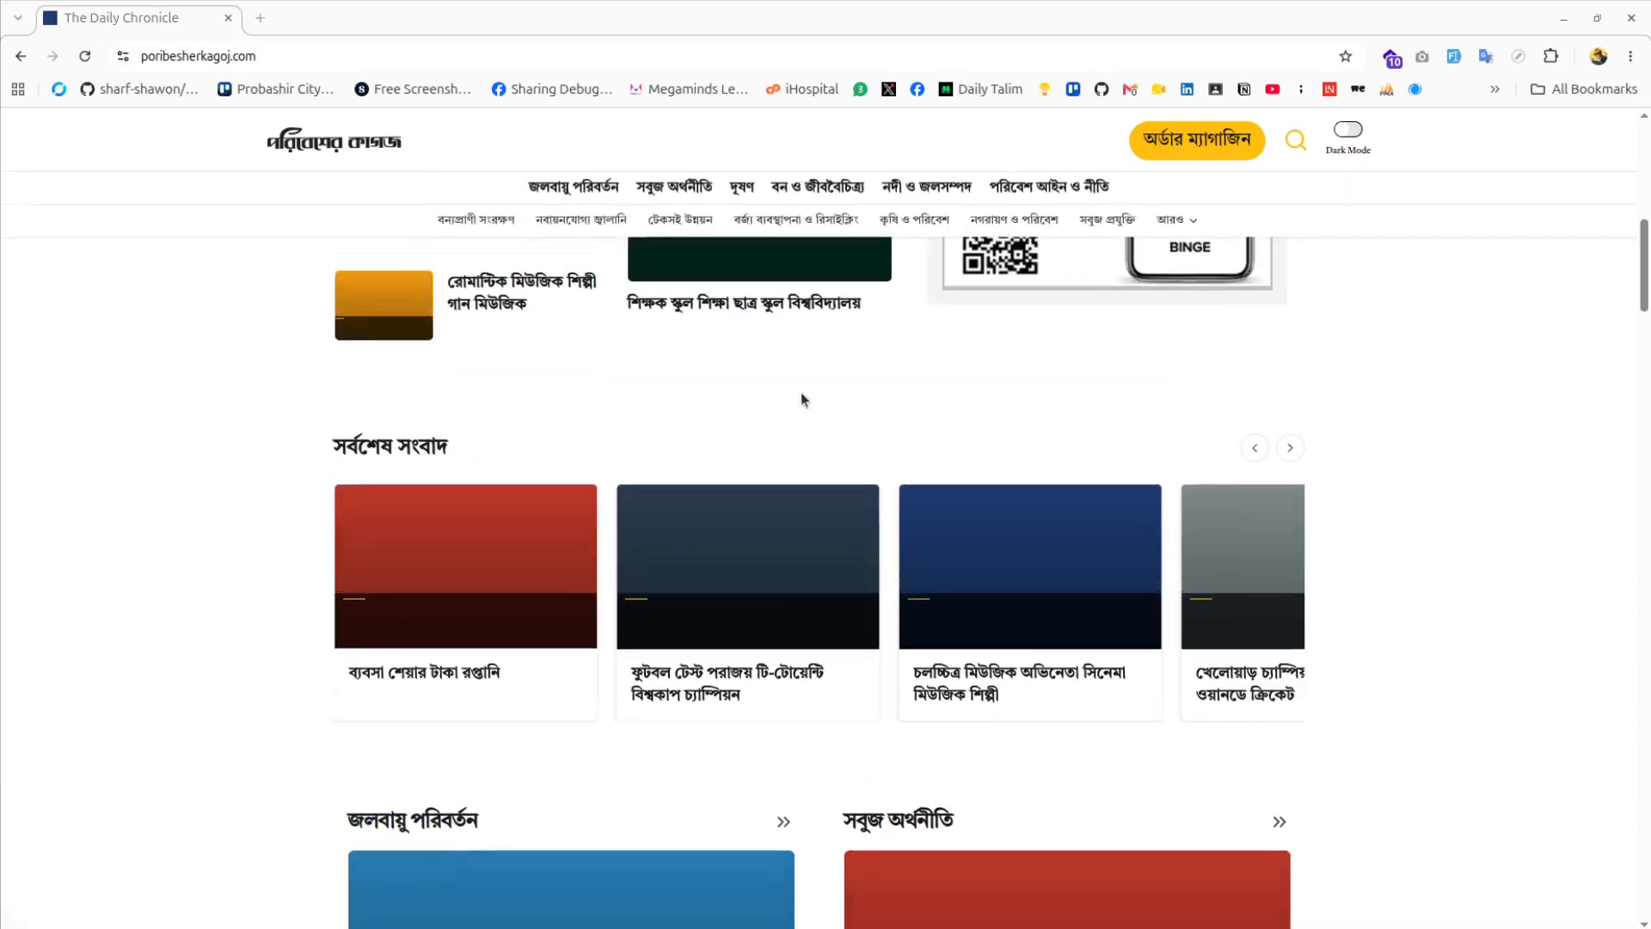
scroll(825, 400, down, 9)
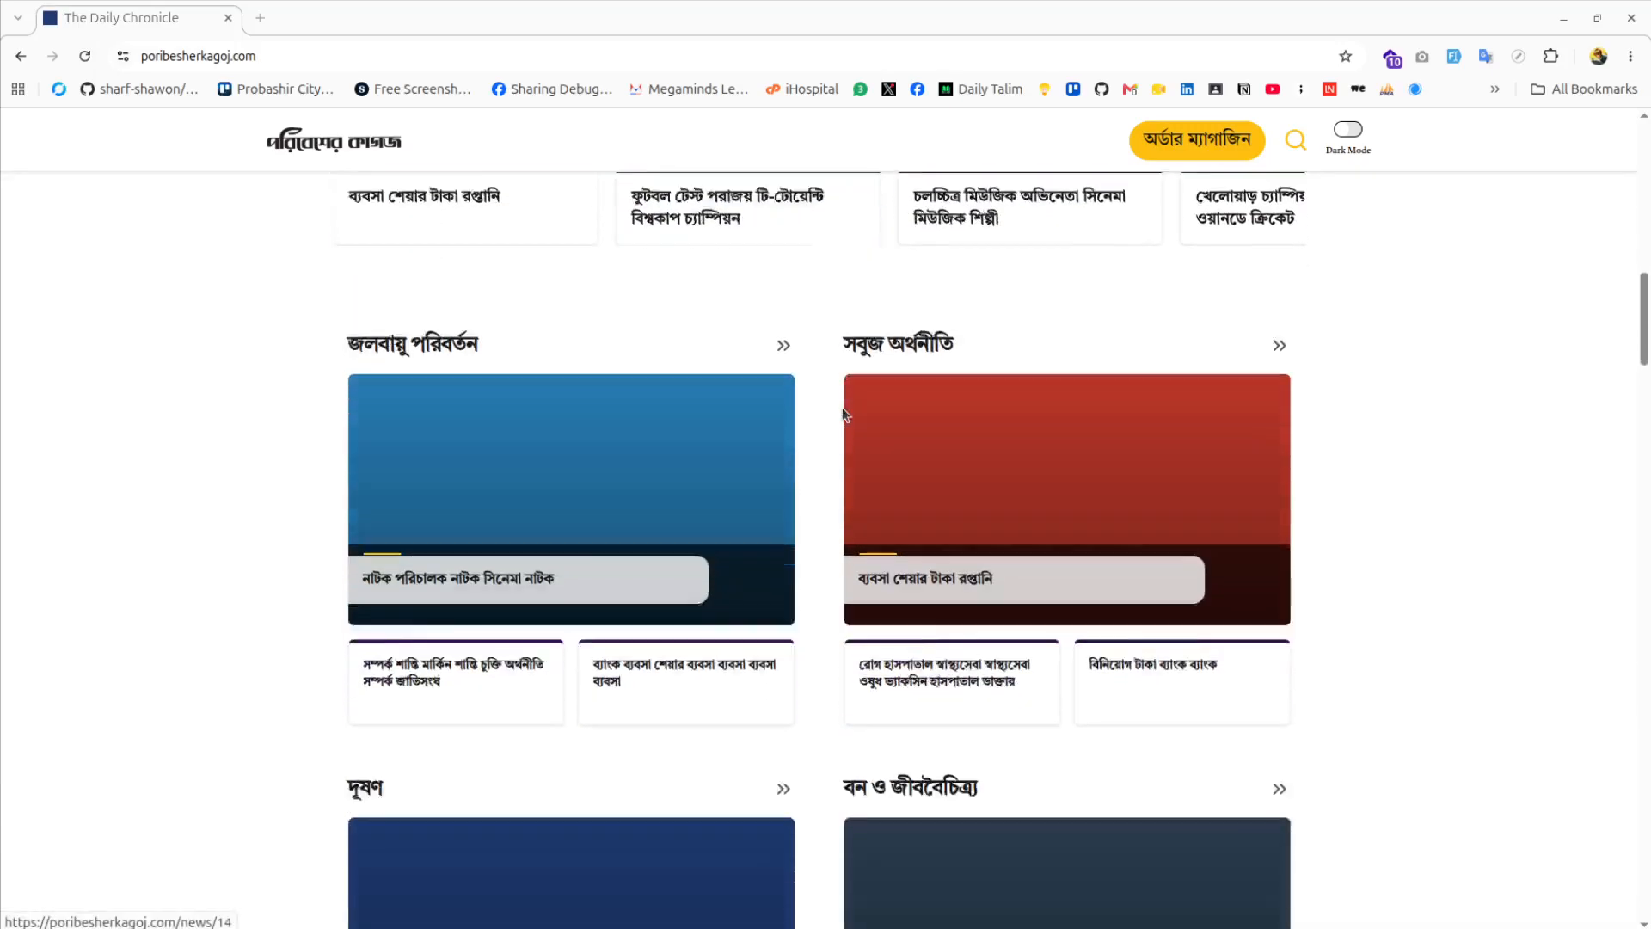
scroll(843, 413, down, 20)
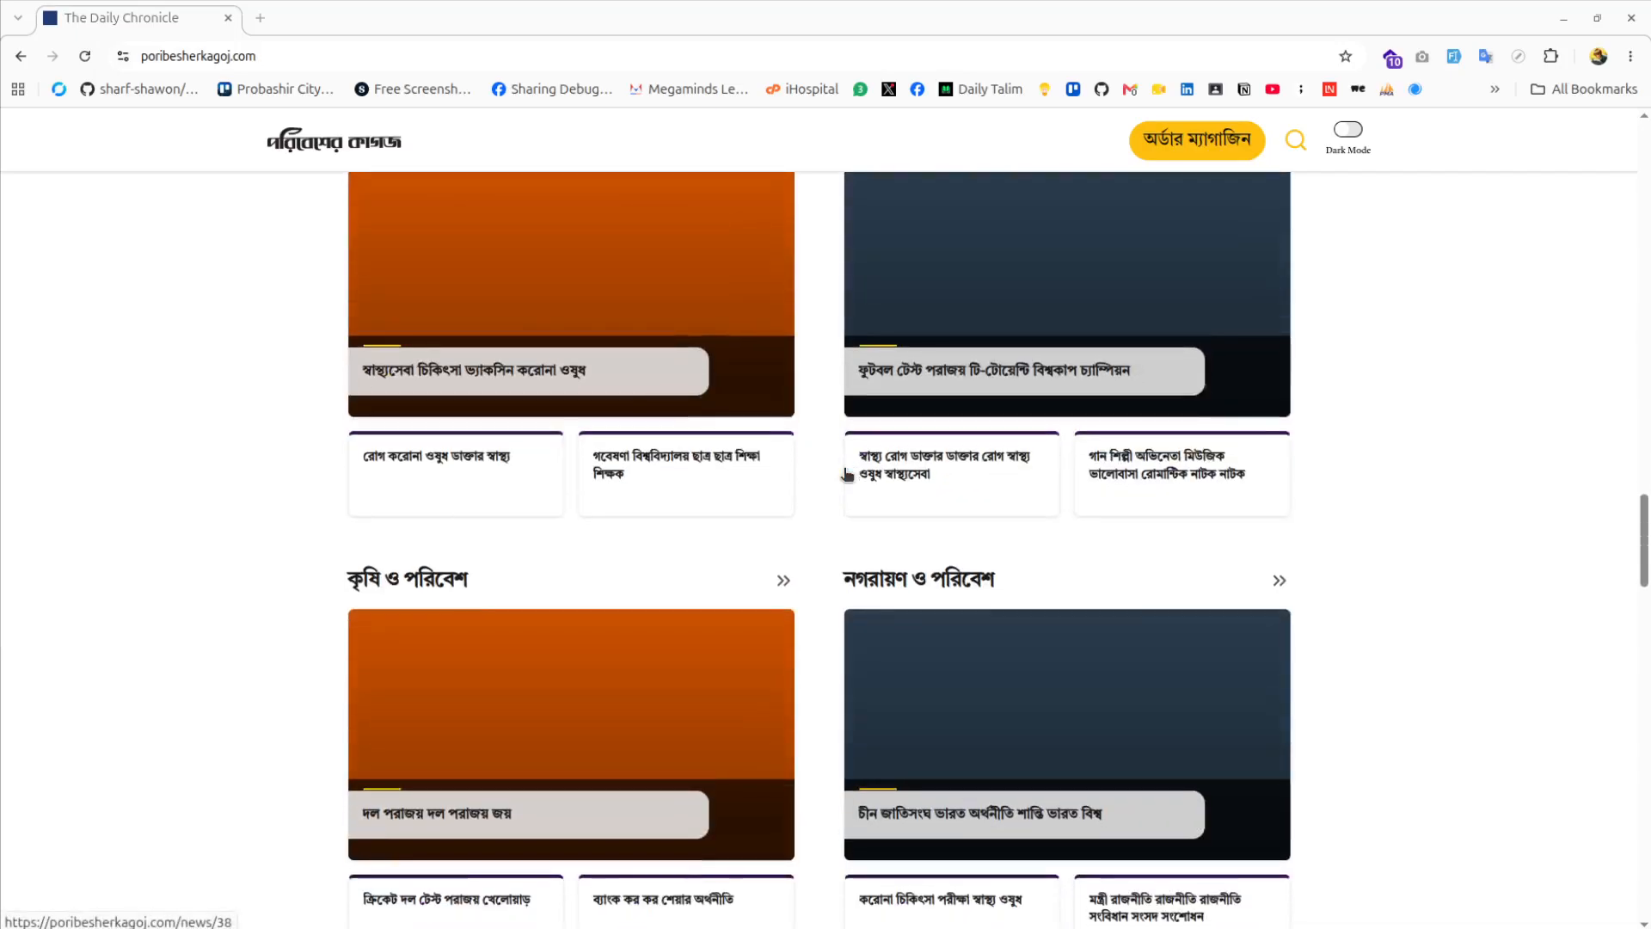
scroll(847, 475, down, 20)
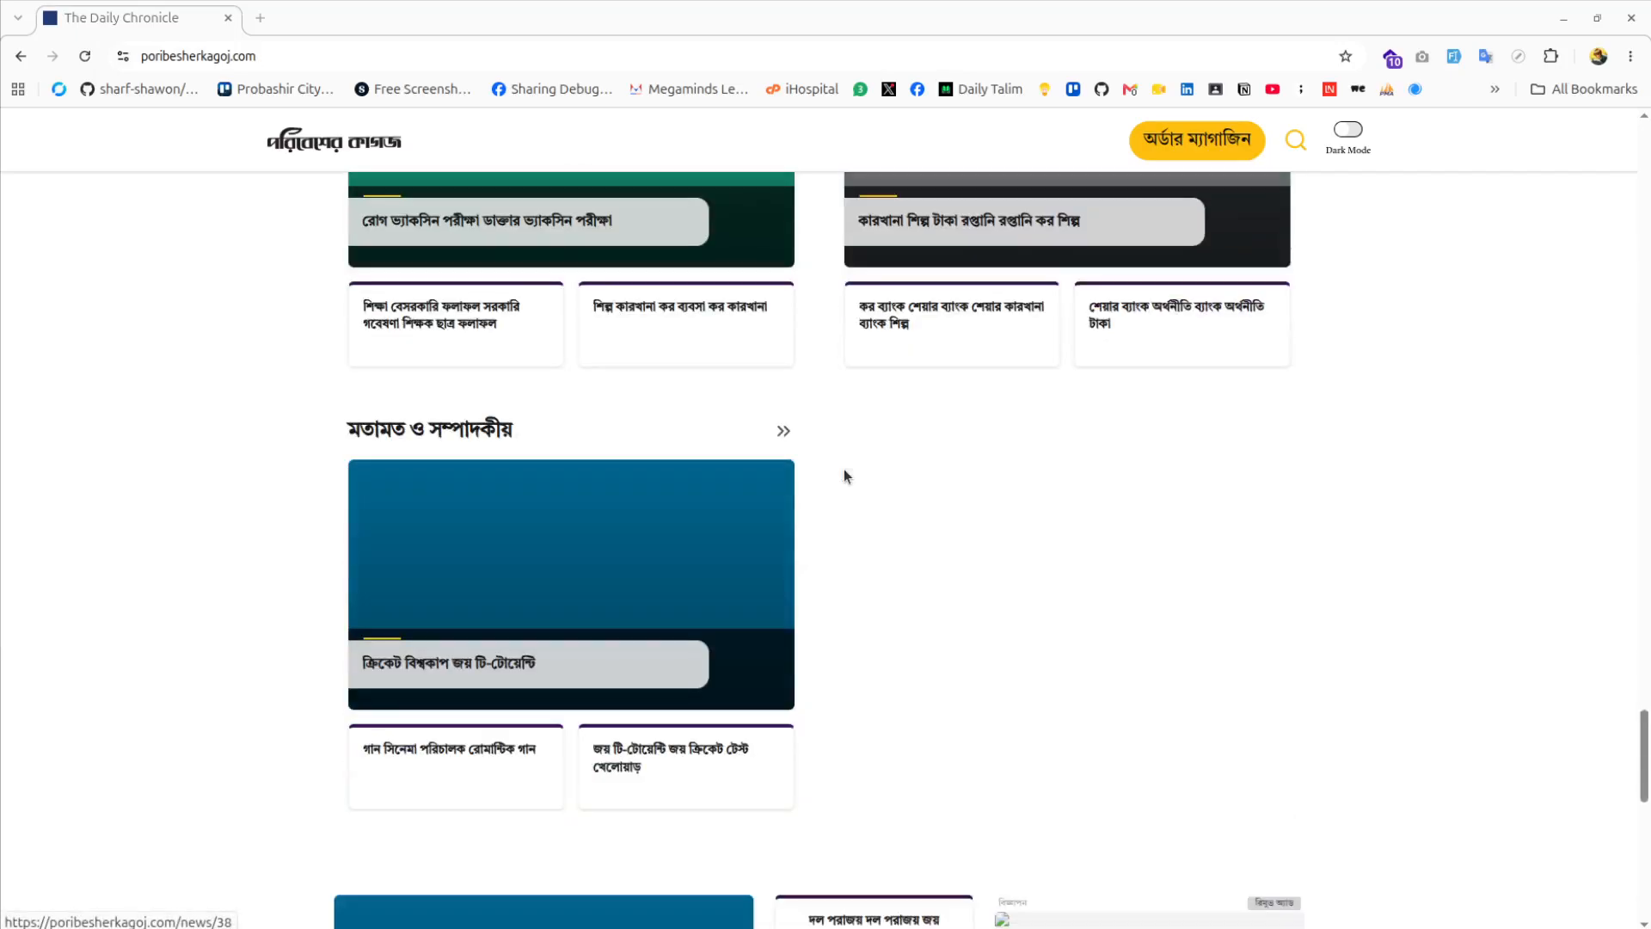
scroll(844, 468, down, 3)
scroll(844, 468, up, 17)
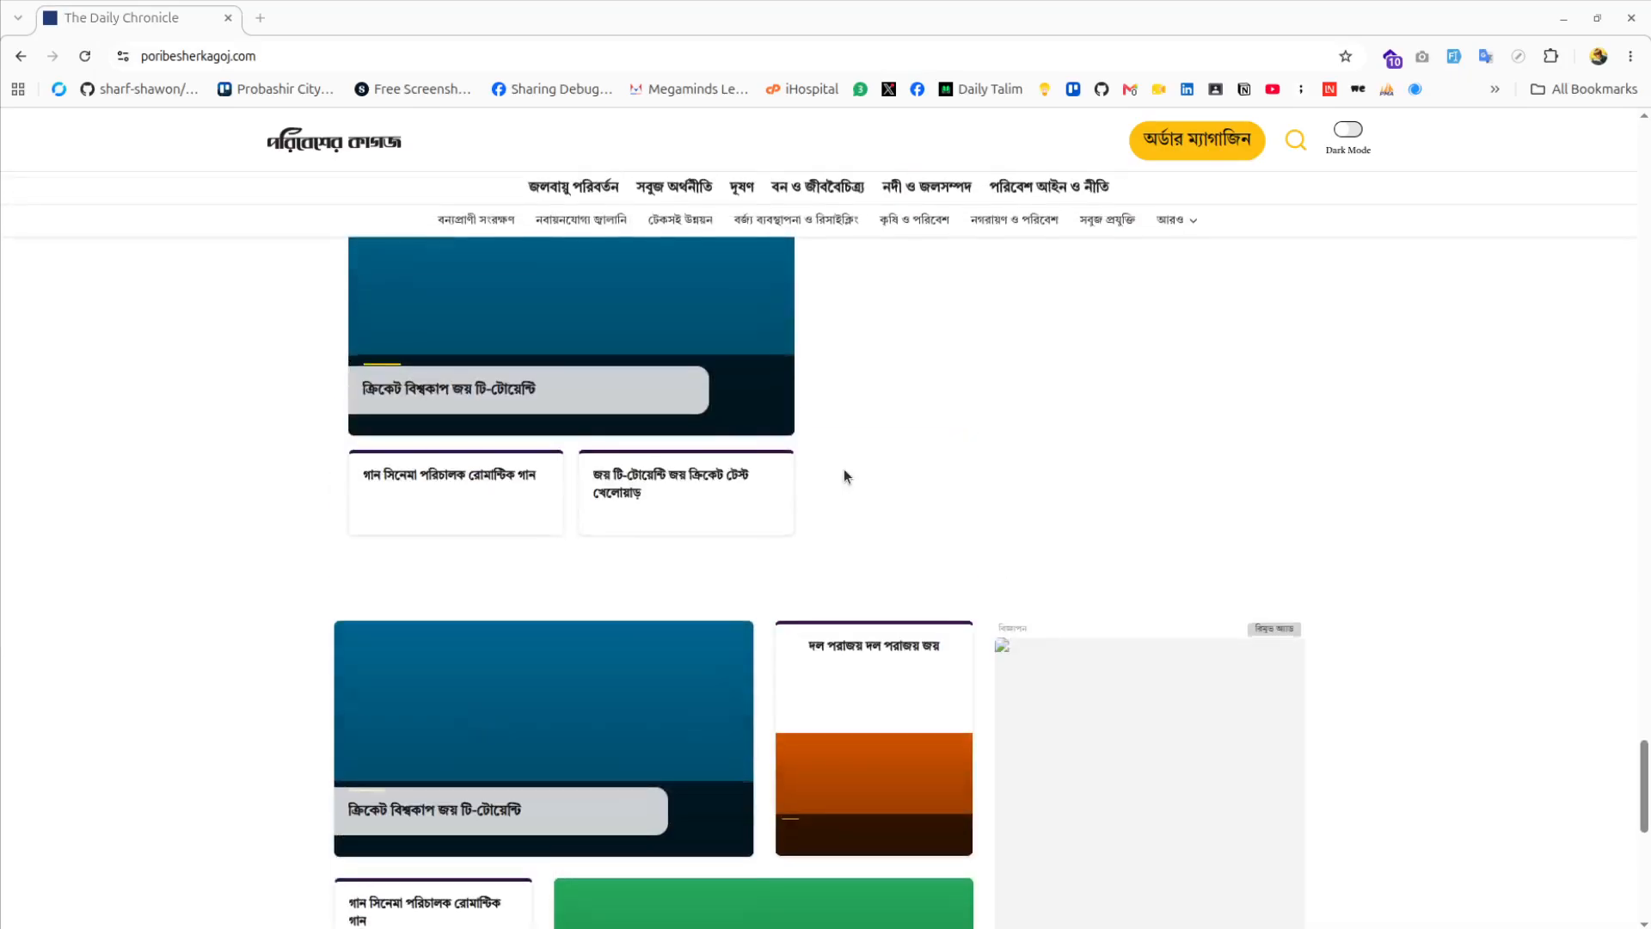
scroll(845, 475, up, 10)
scroll(845, 476, up, 20)
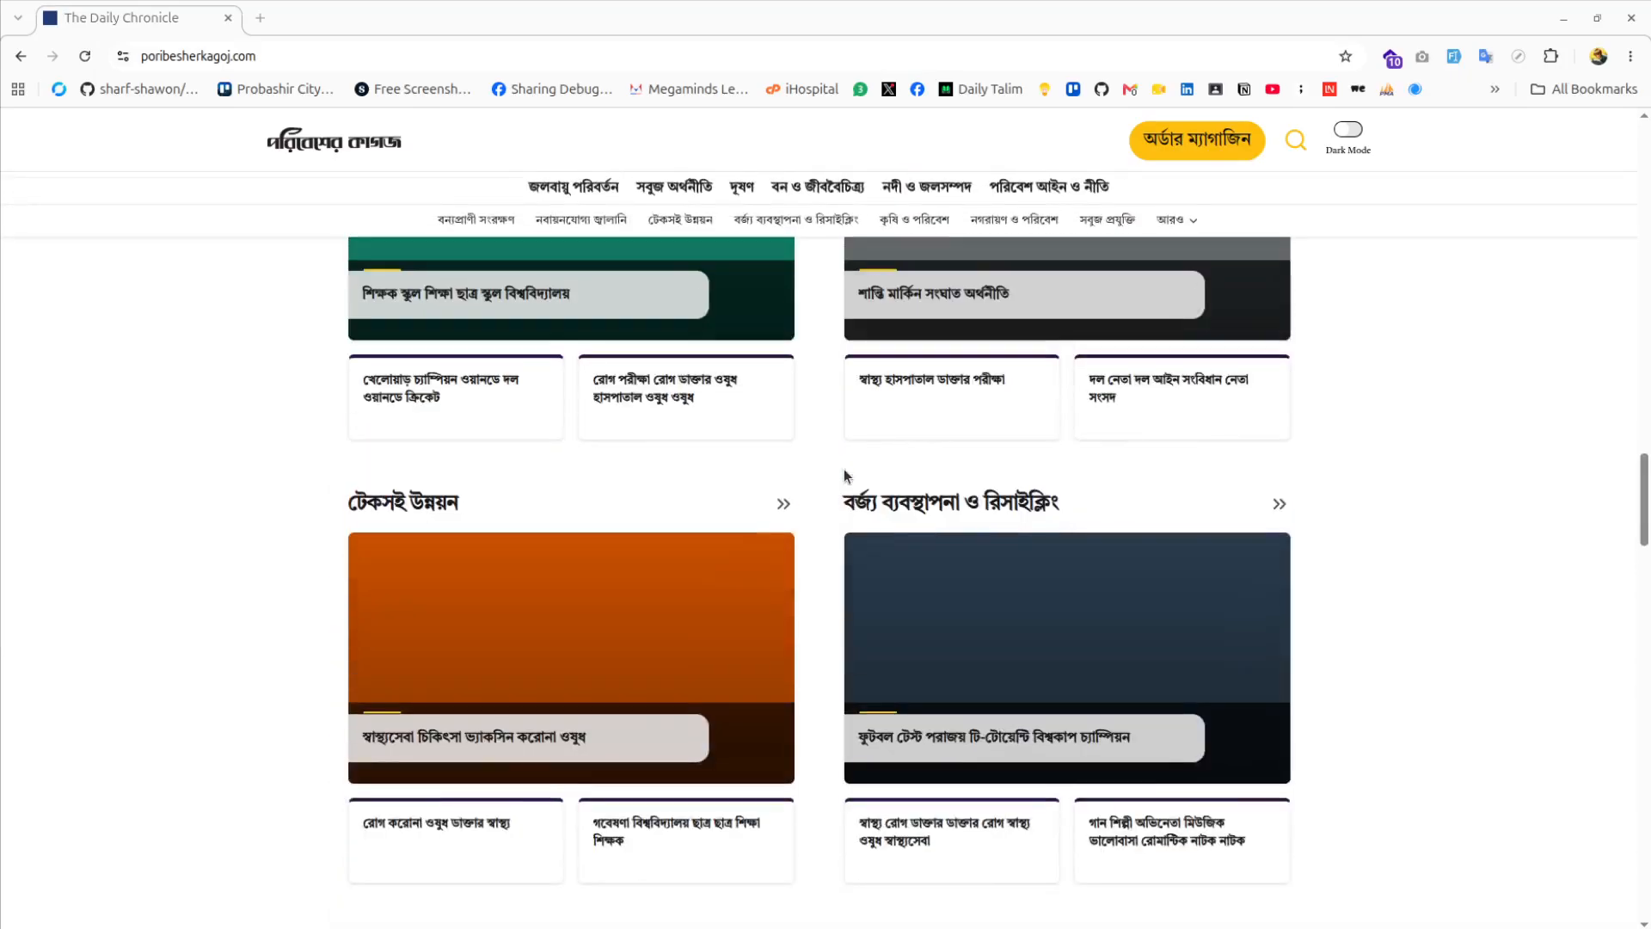
scroll(845, 476, up, 12)
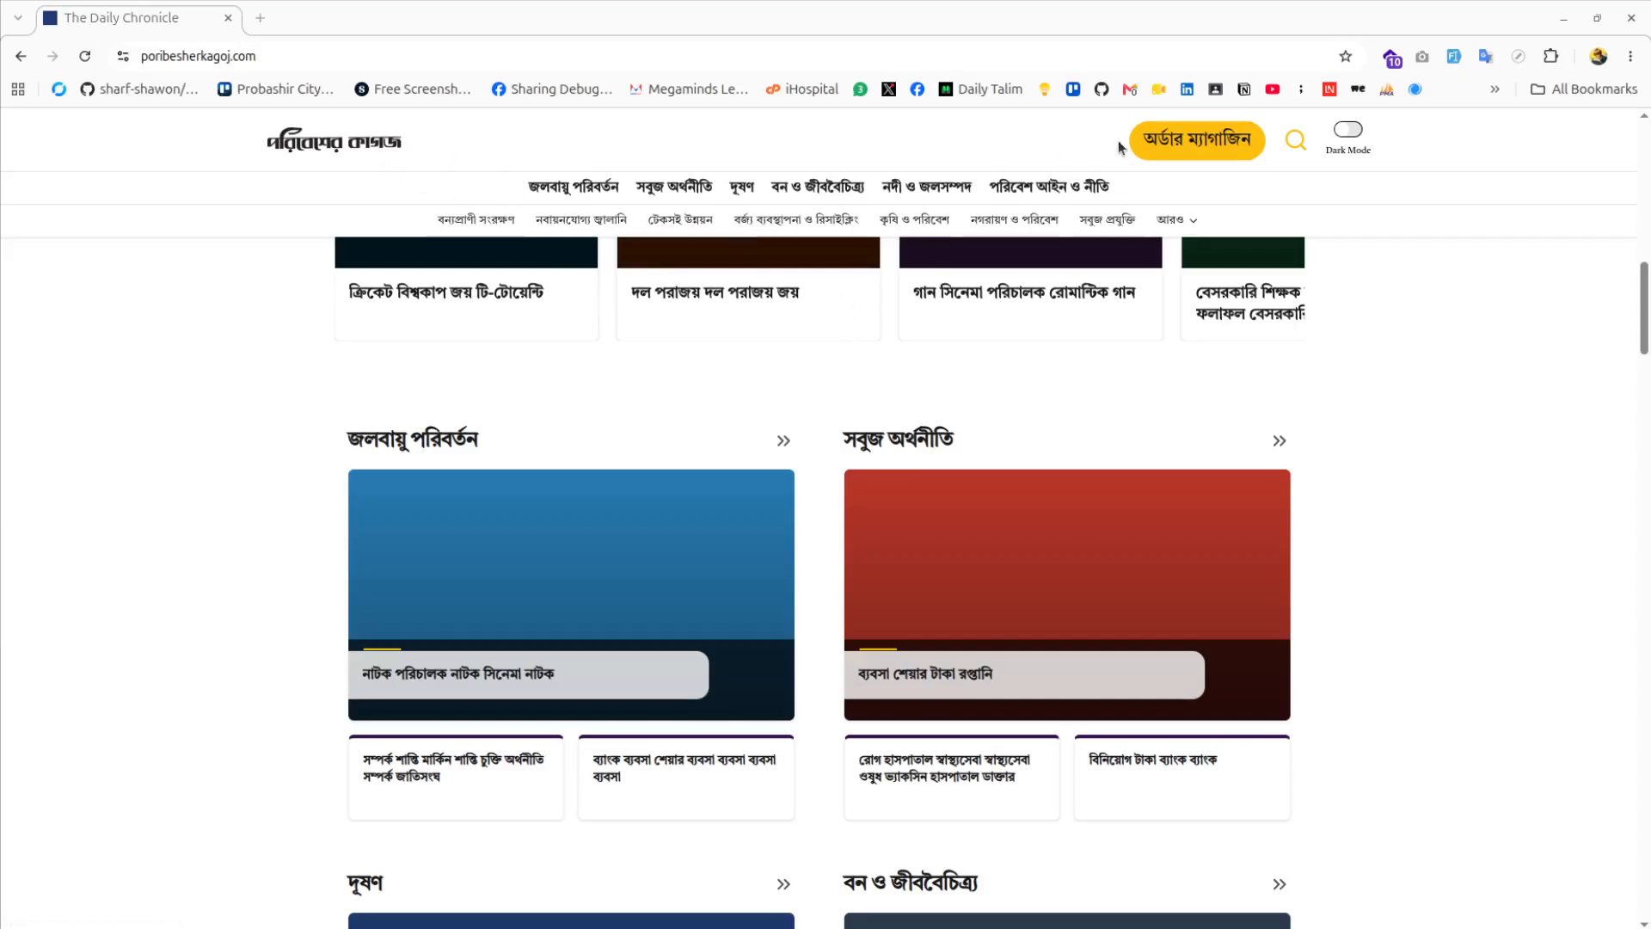
click(1204, 140)
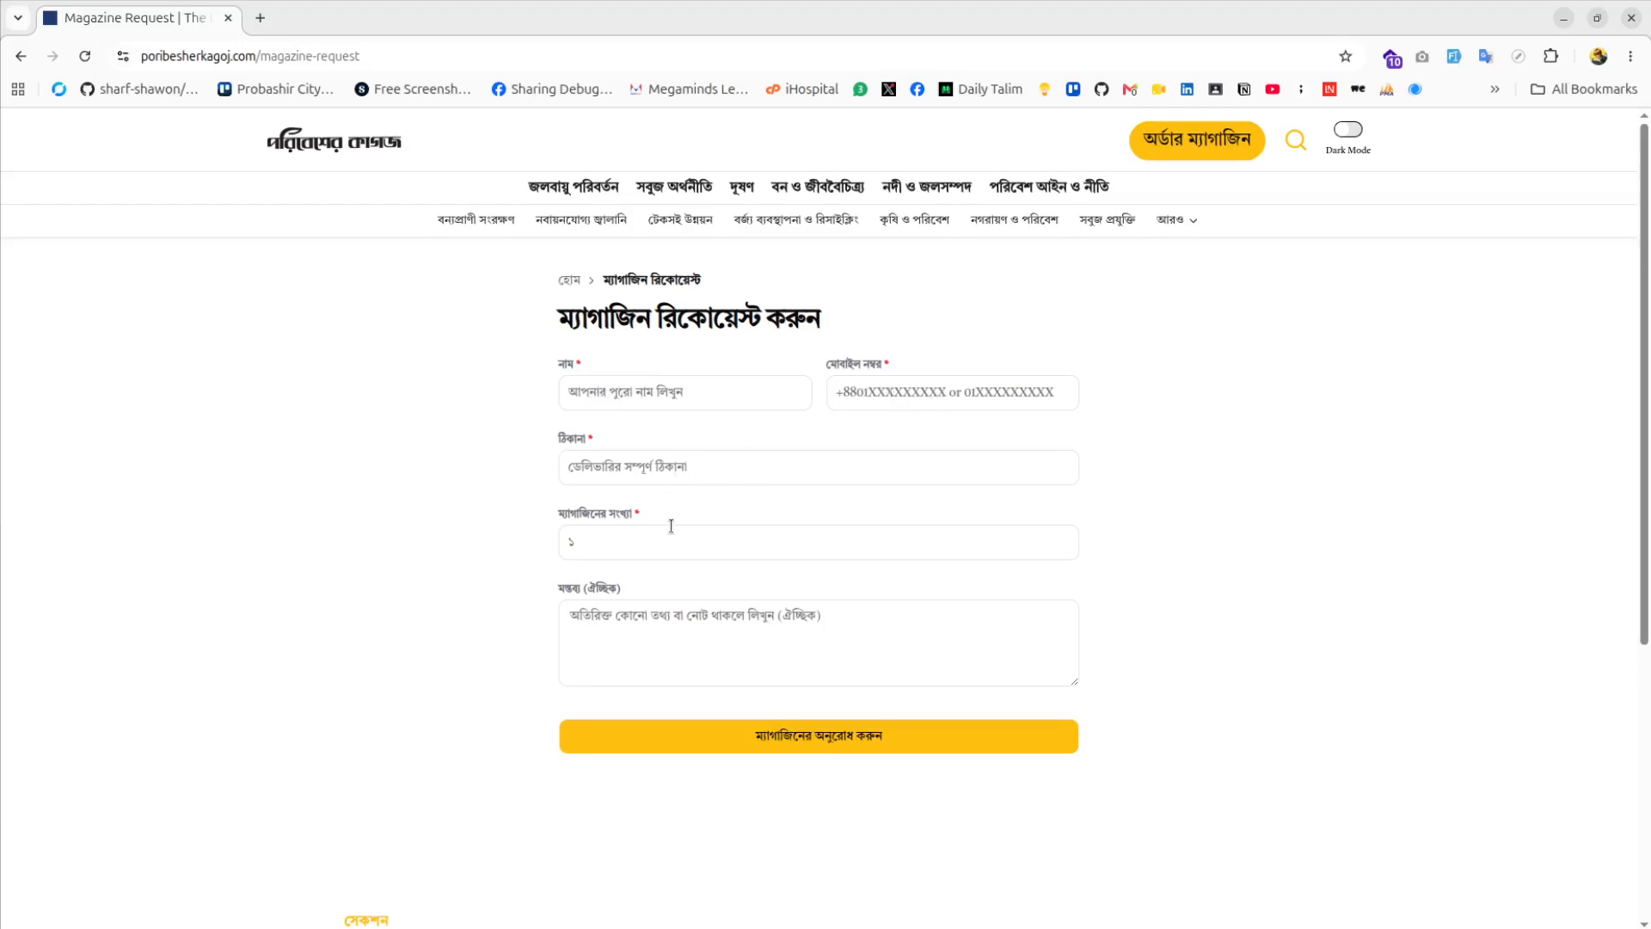
Leave the magazine order form unsubmitted and return to the homepage via the site logo
click(691, 645)
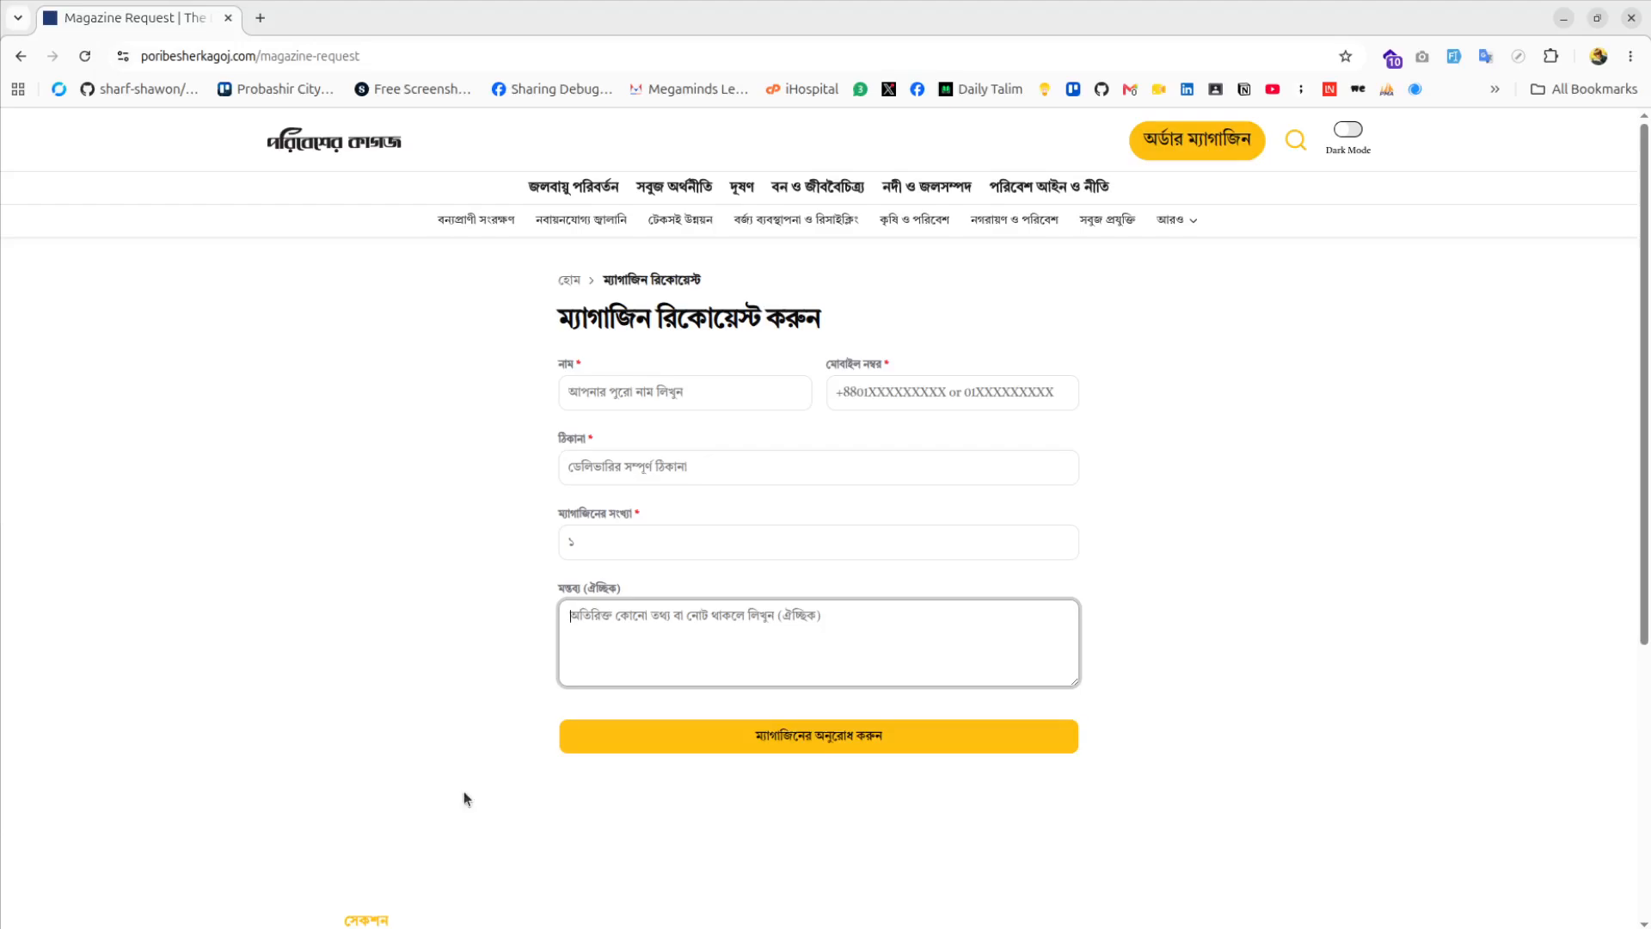
click(350, 149)
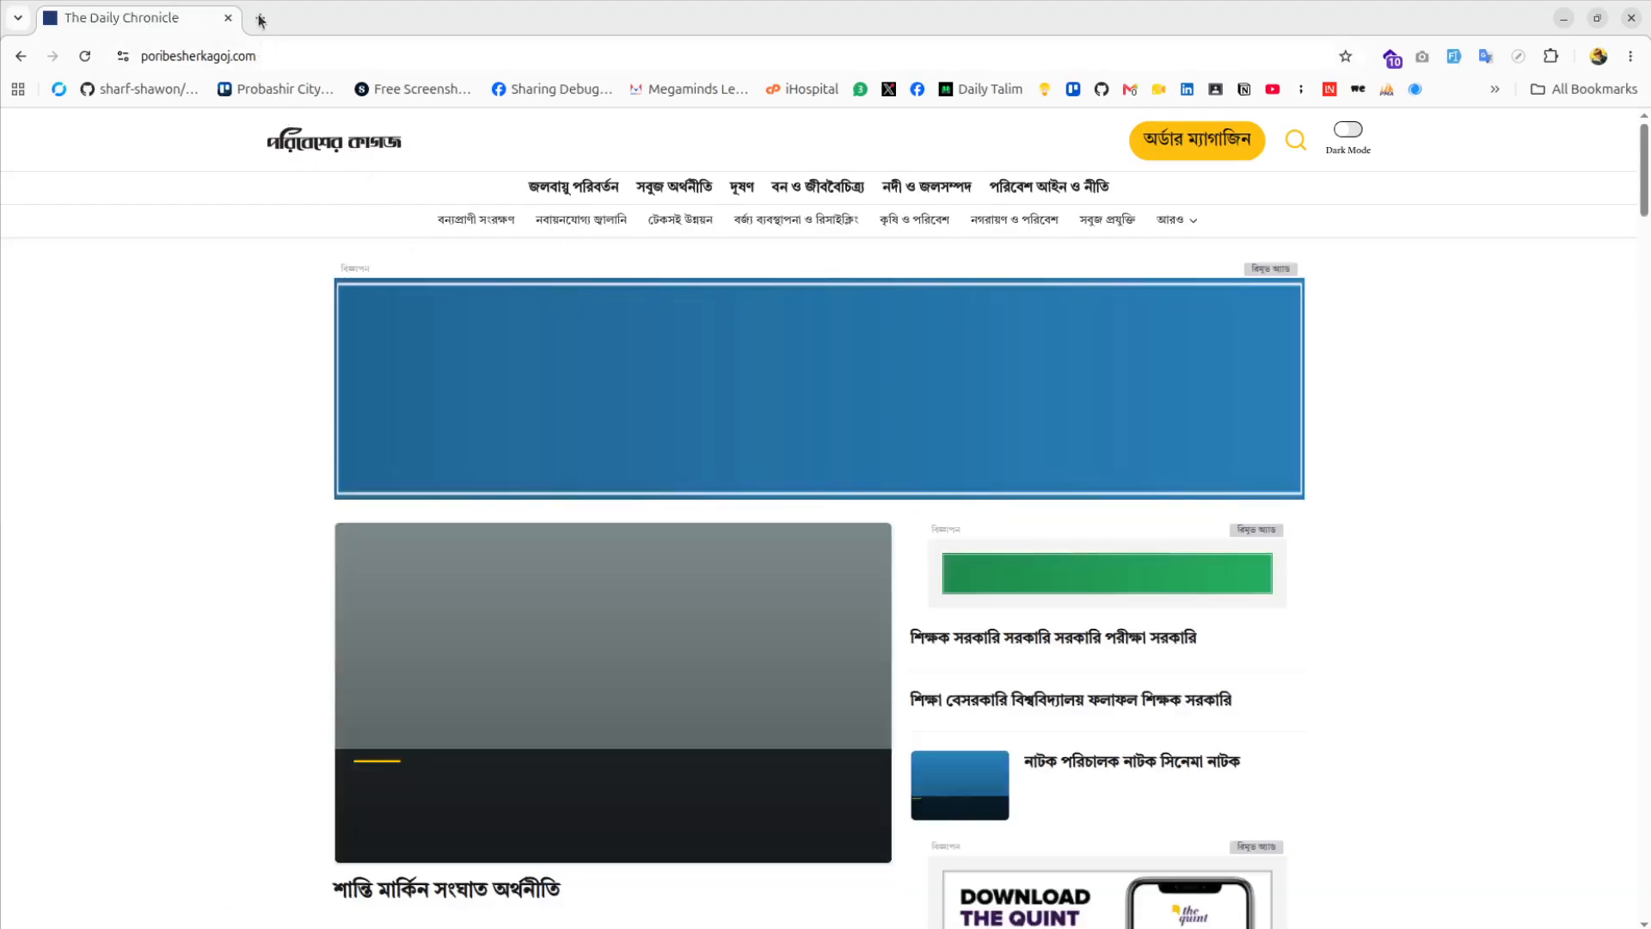
Load admin.poribesherkagoj.com/login in a new Chrome tab
scroll(1087, 395, down, 3)
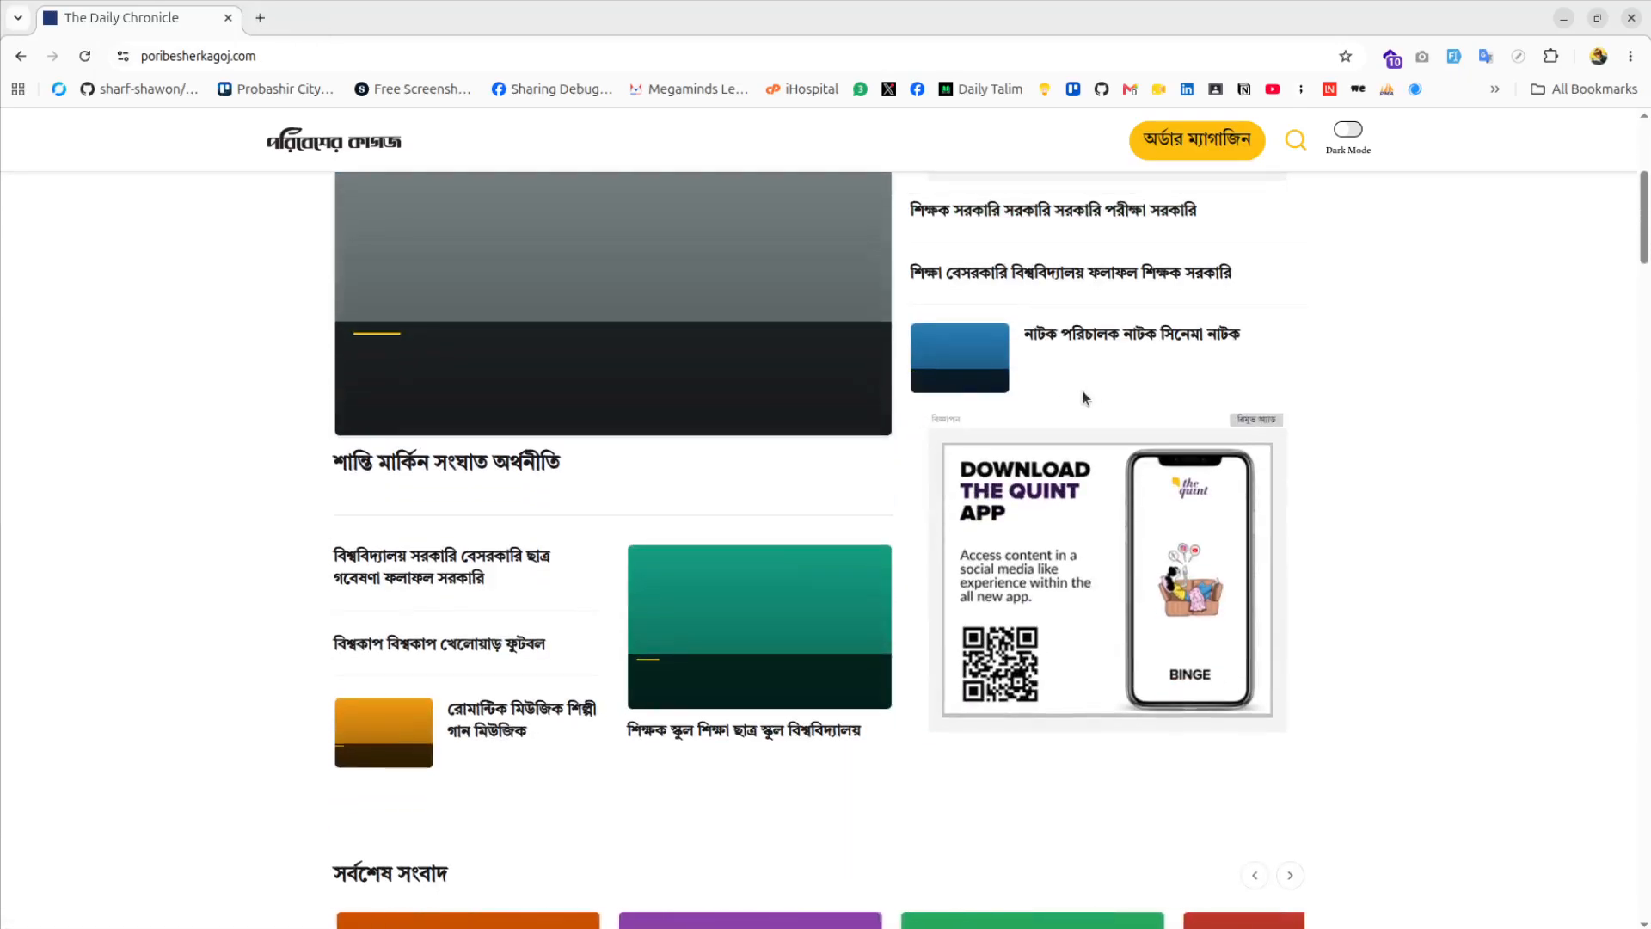
click(259, 19)
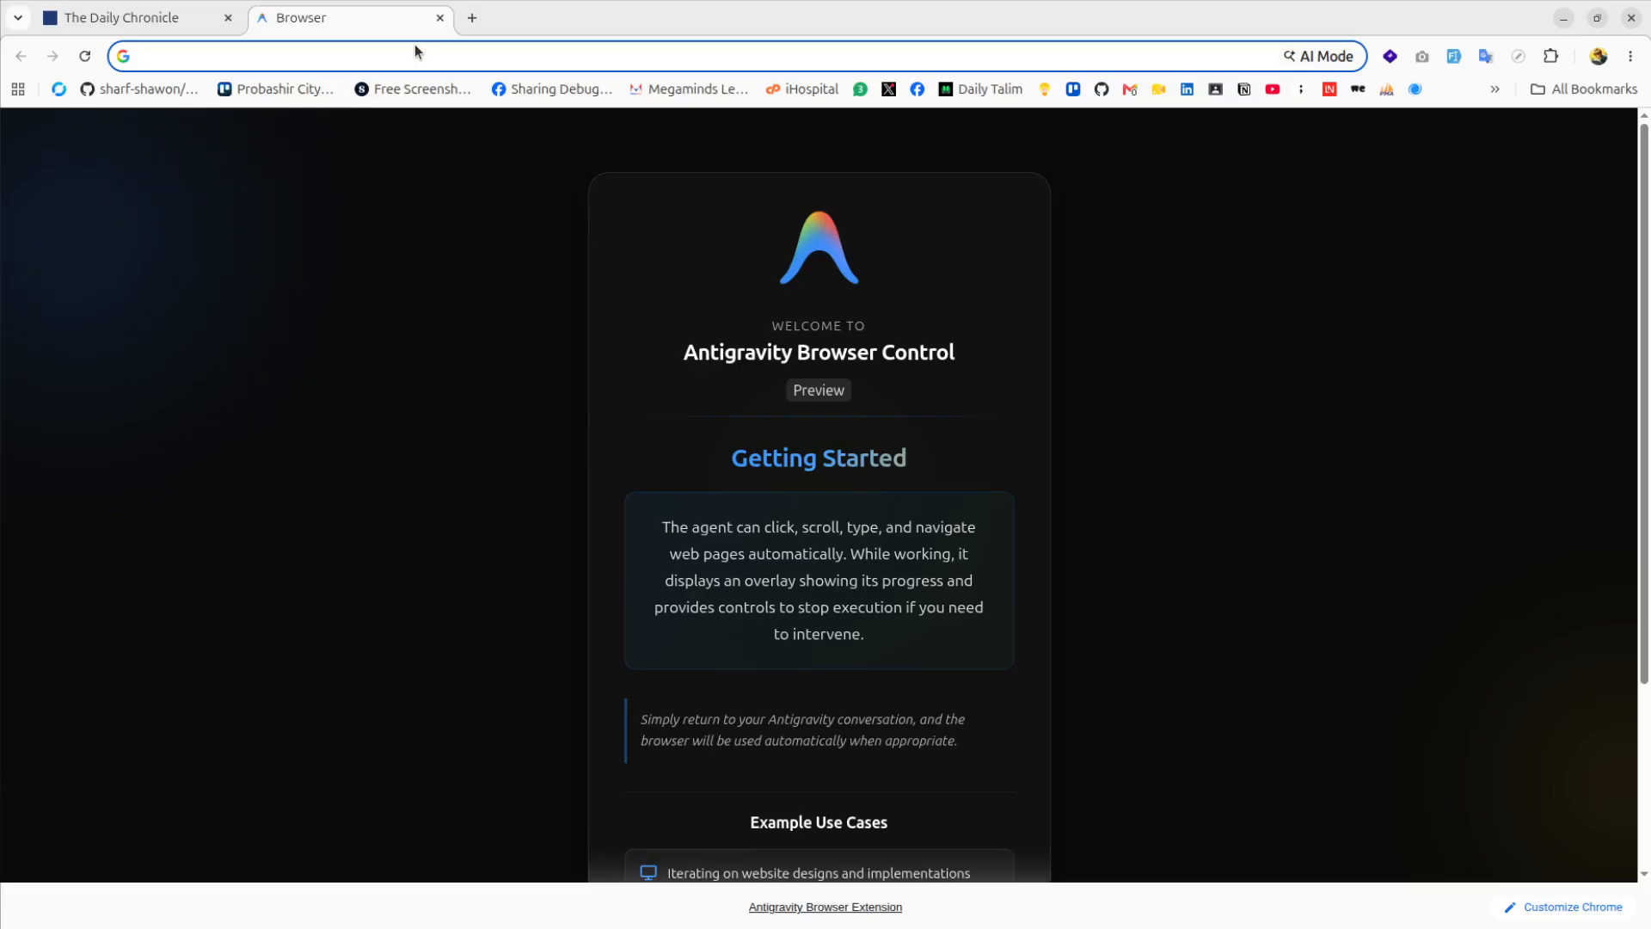
text(ad)
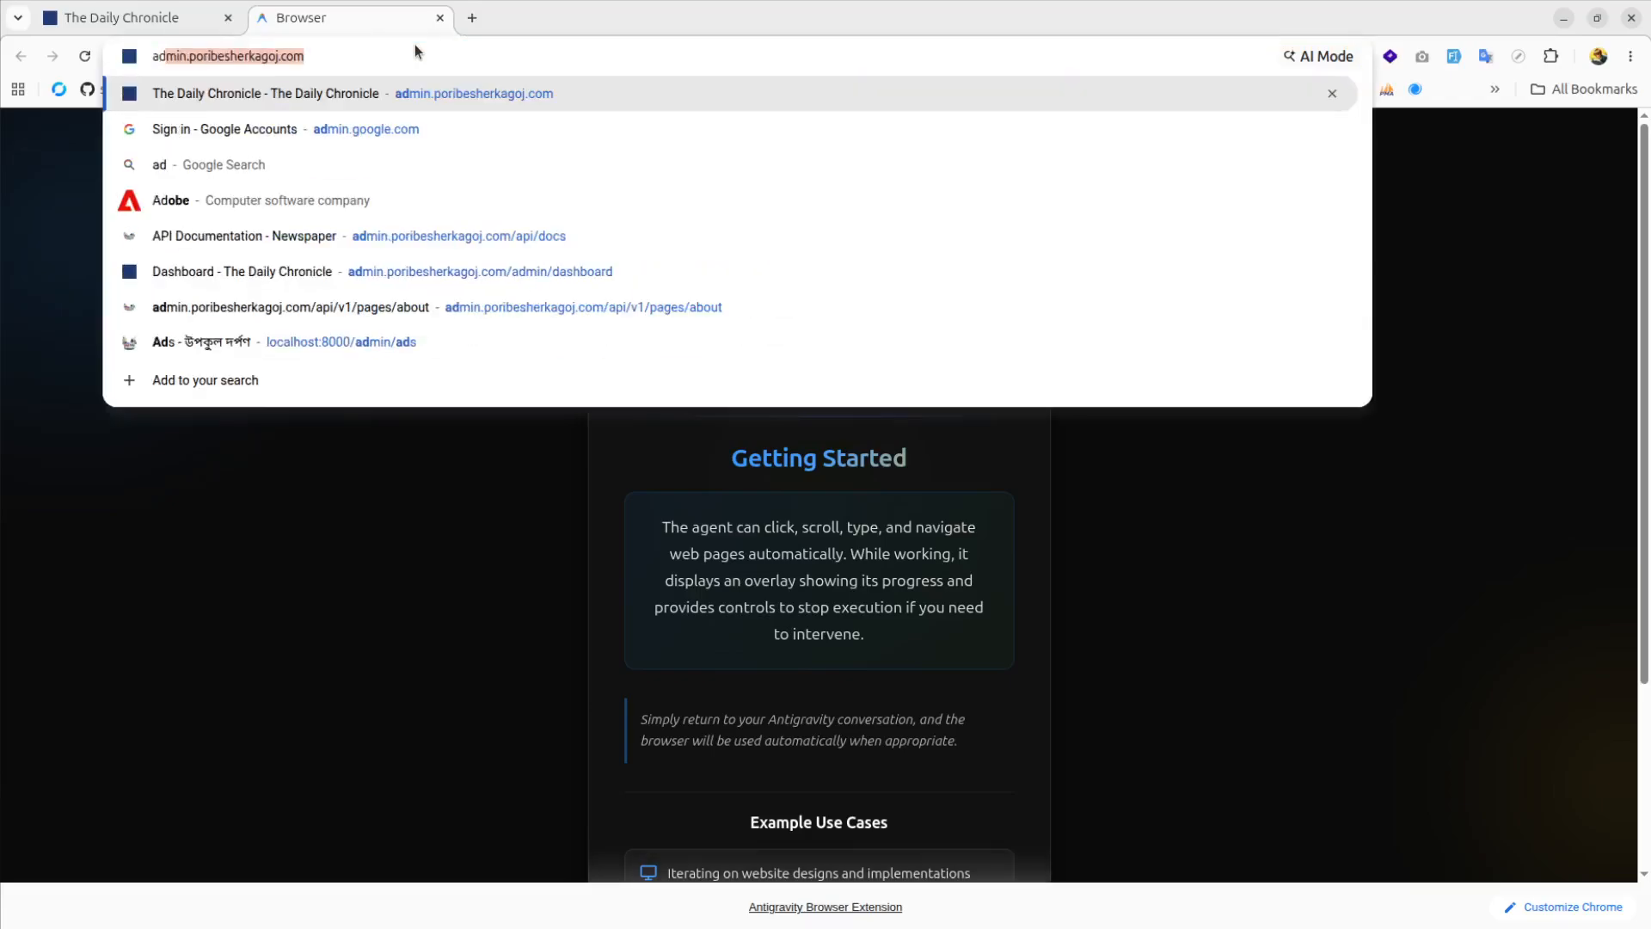
text(min.poribesherkagoj.com)
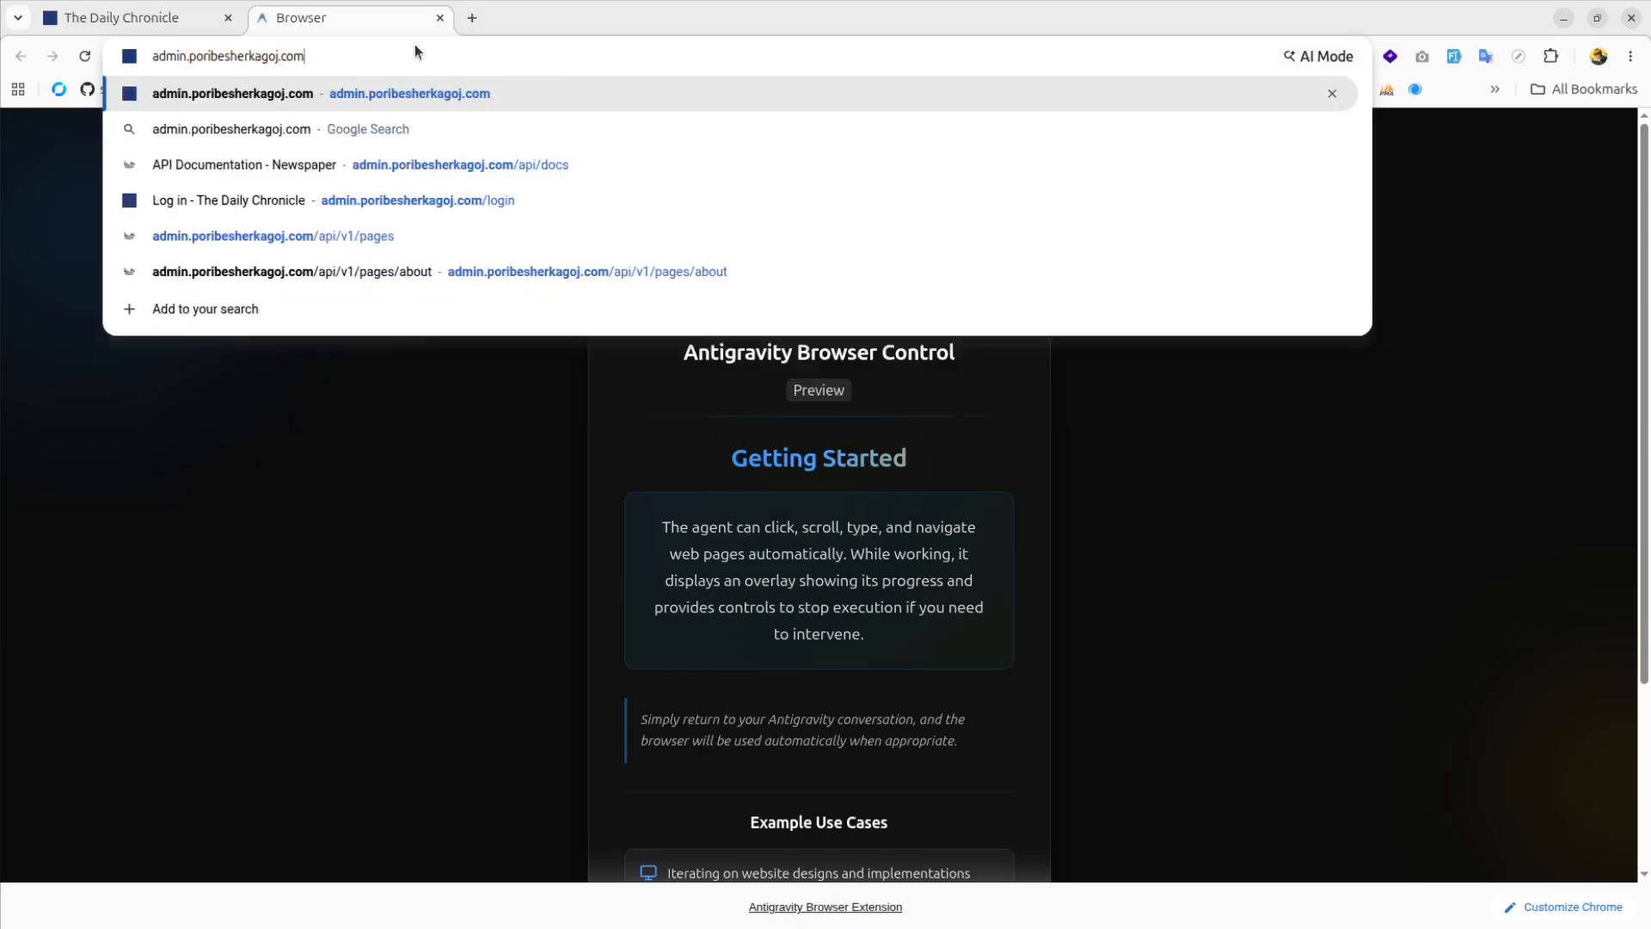
text(/login)
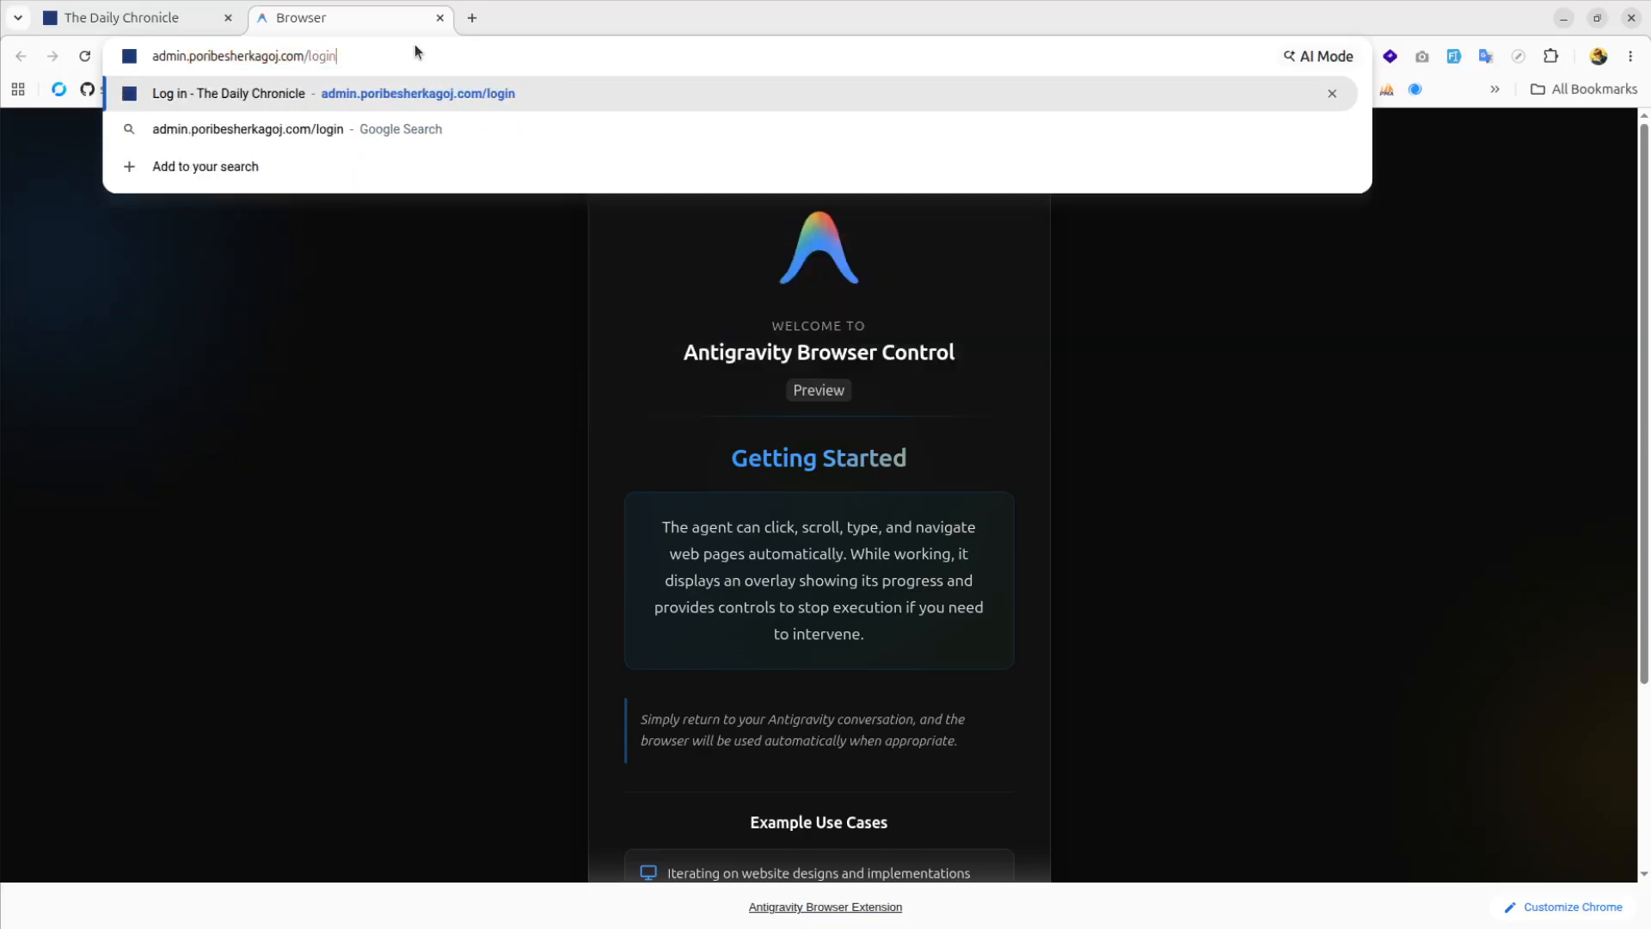
key(Return)
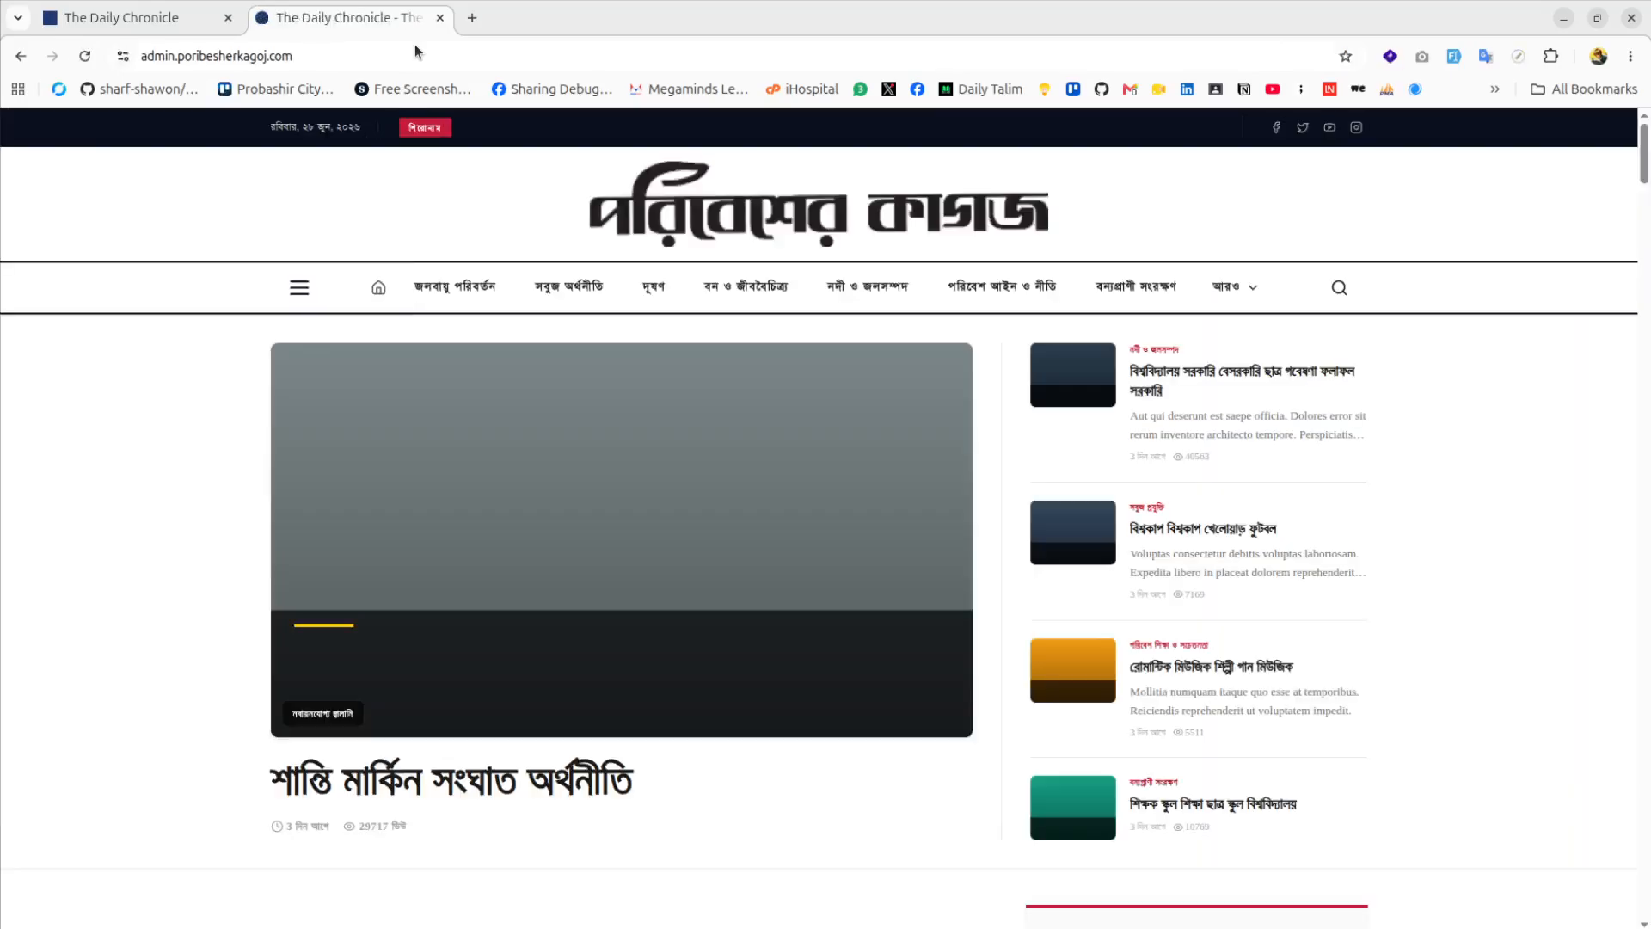
Go to the admin Dashboard from the side drawer and log out via the Admin User menu
click(299, 287)
click(1509, 232)
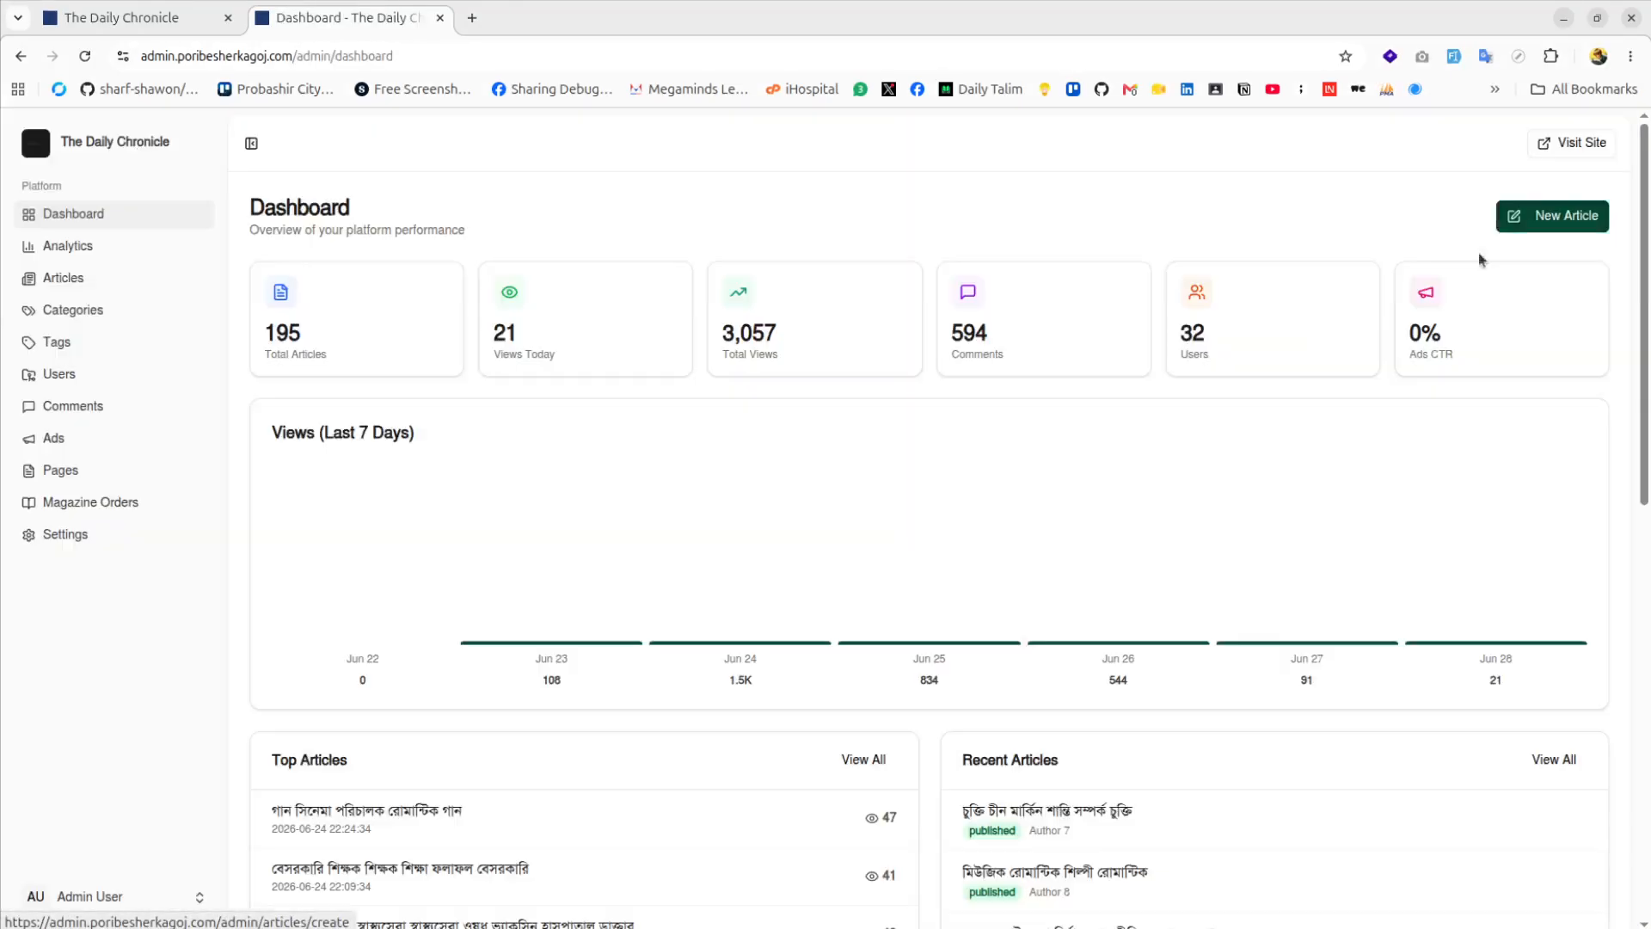
scroll(189, 662, down, 1)
click(81, 896)
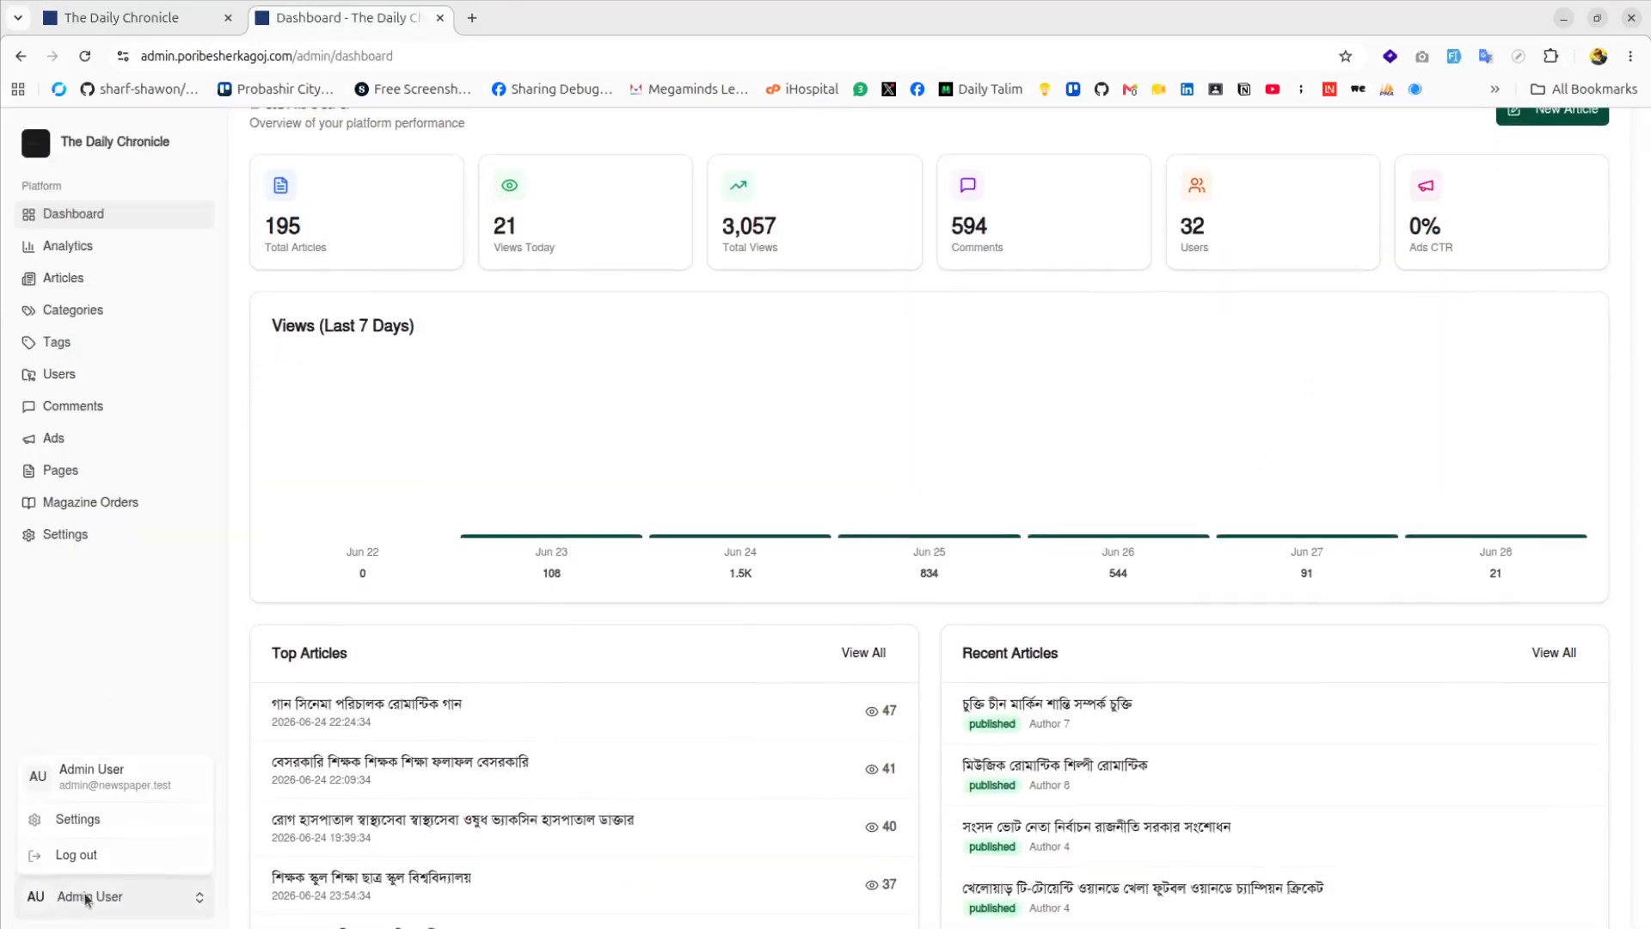
click(103, 852)
Go to /login and sign in with the saved admin credentials
click(421, 48)
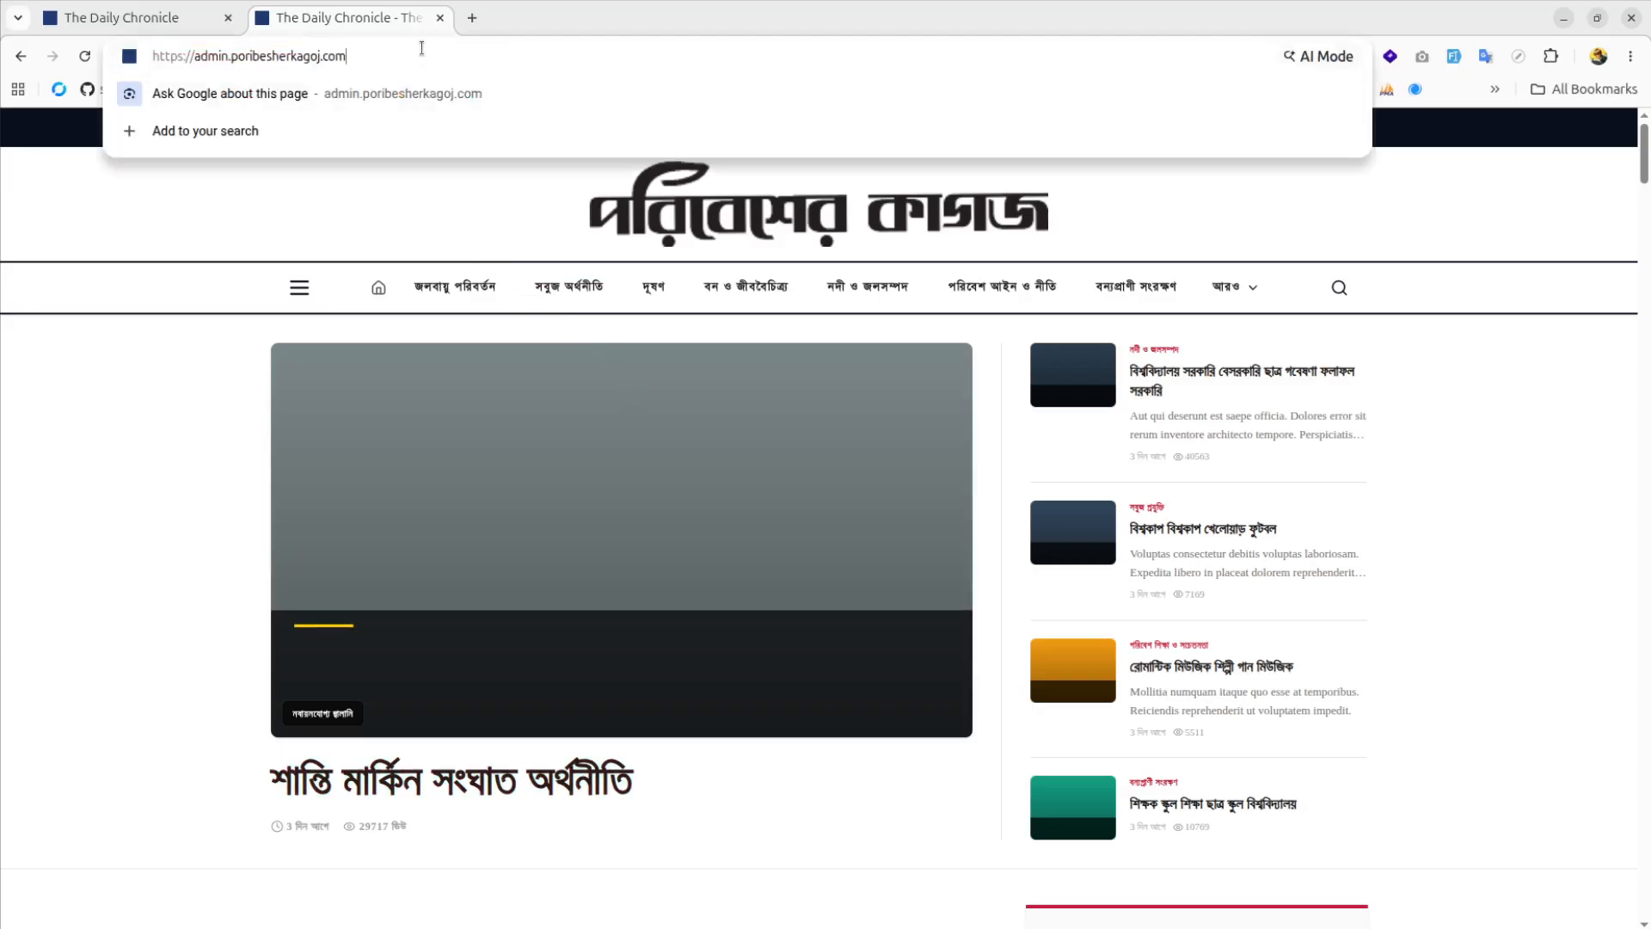
text(/login)
key(Return)
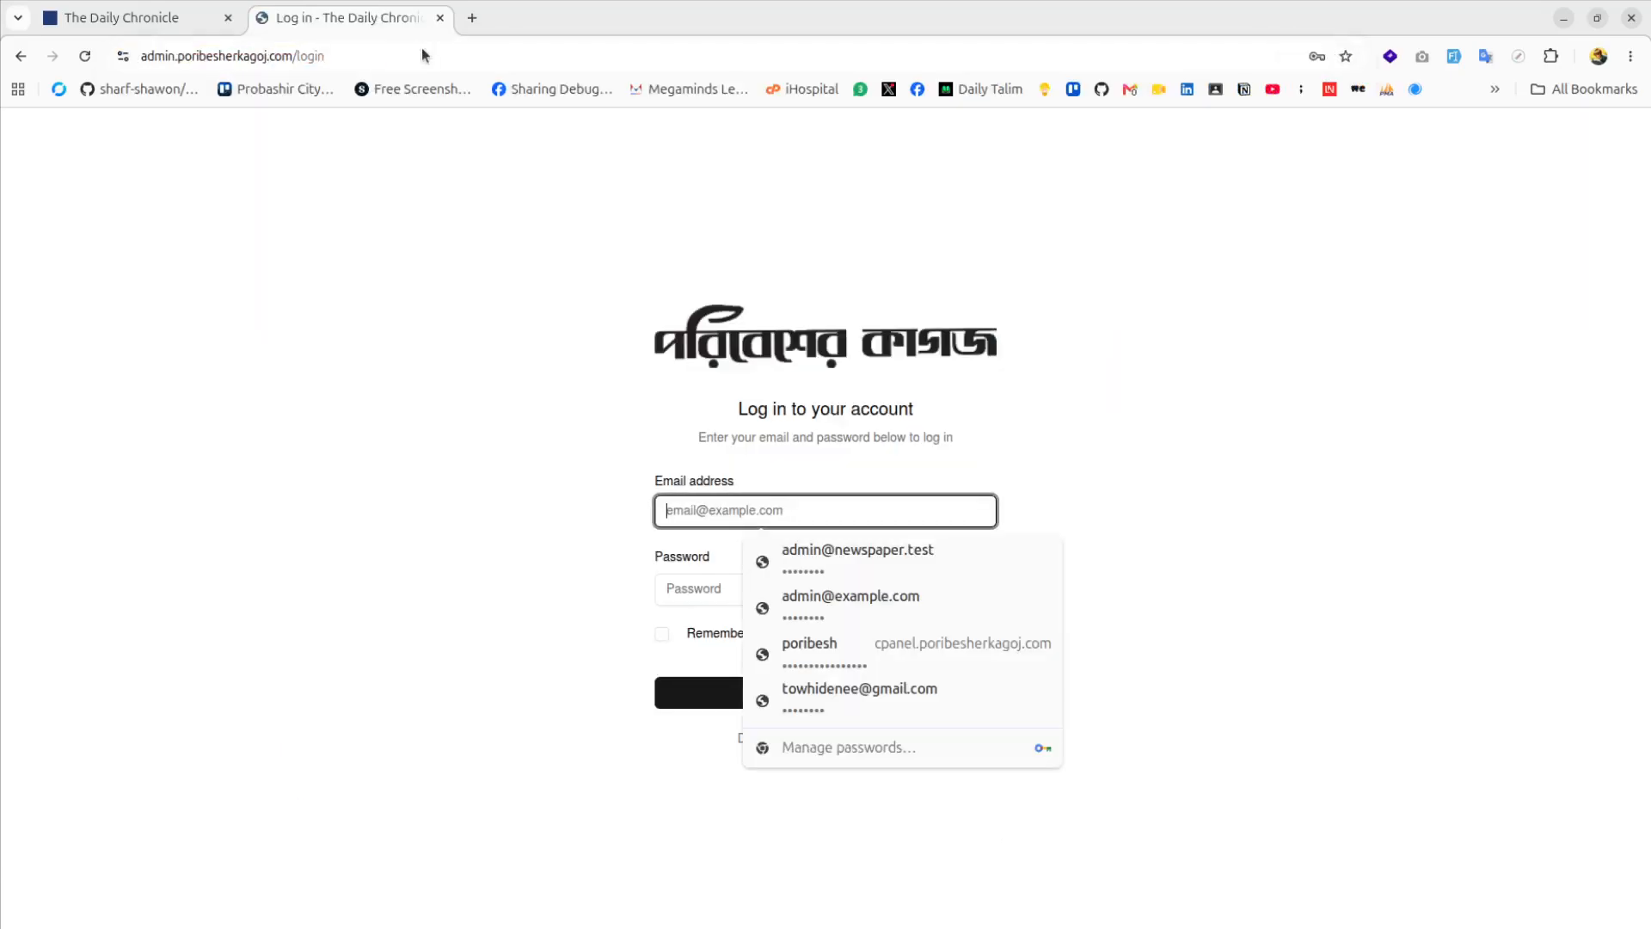
click(801, 396)
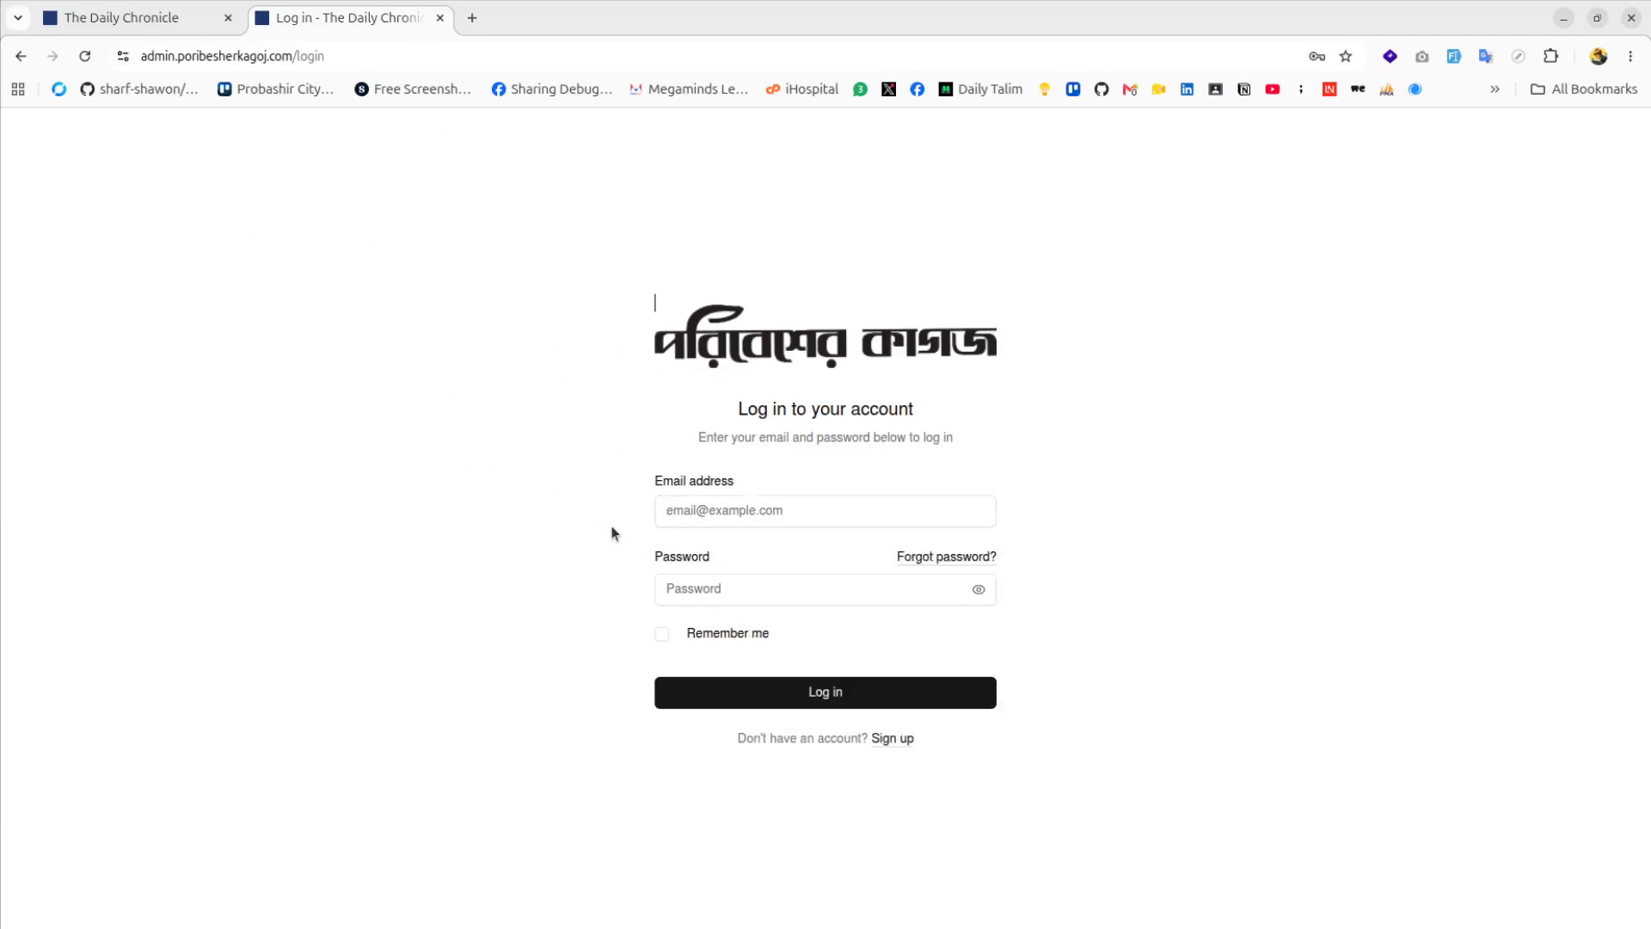
click(703, 514)
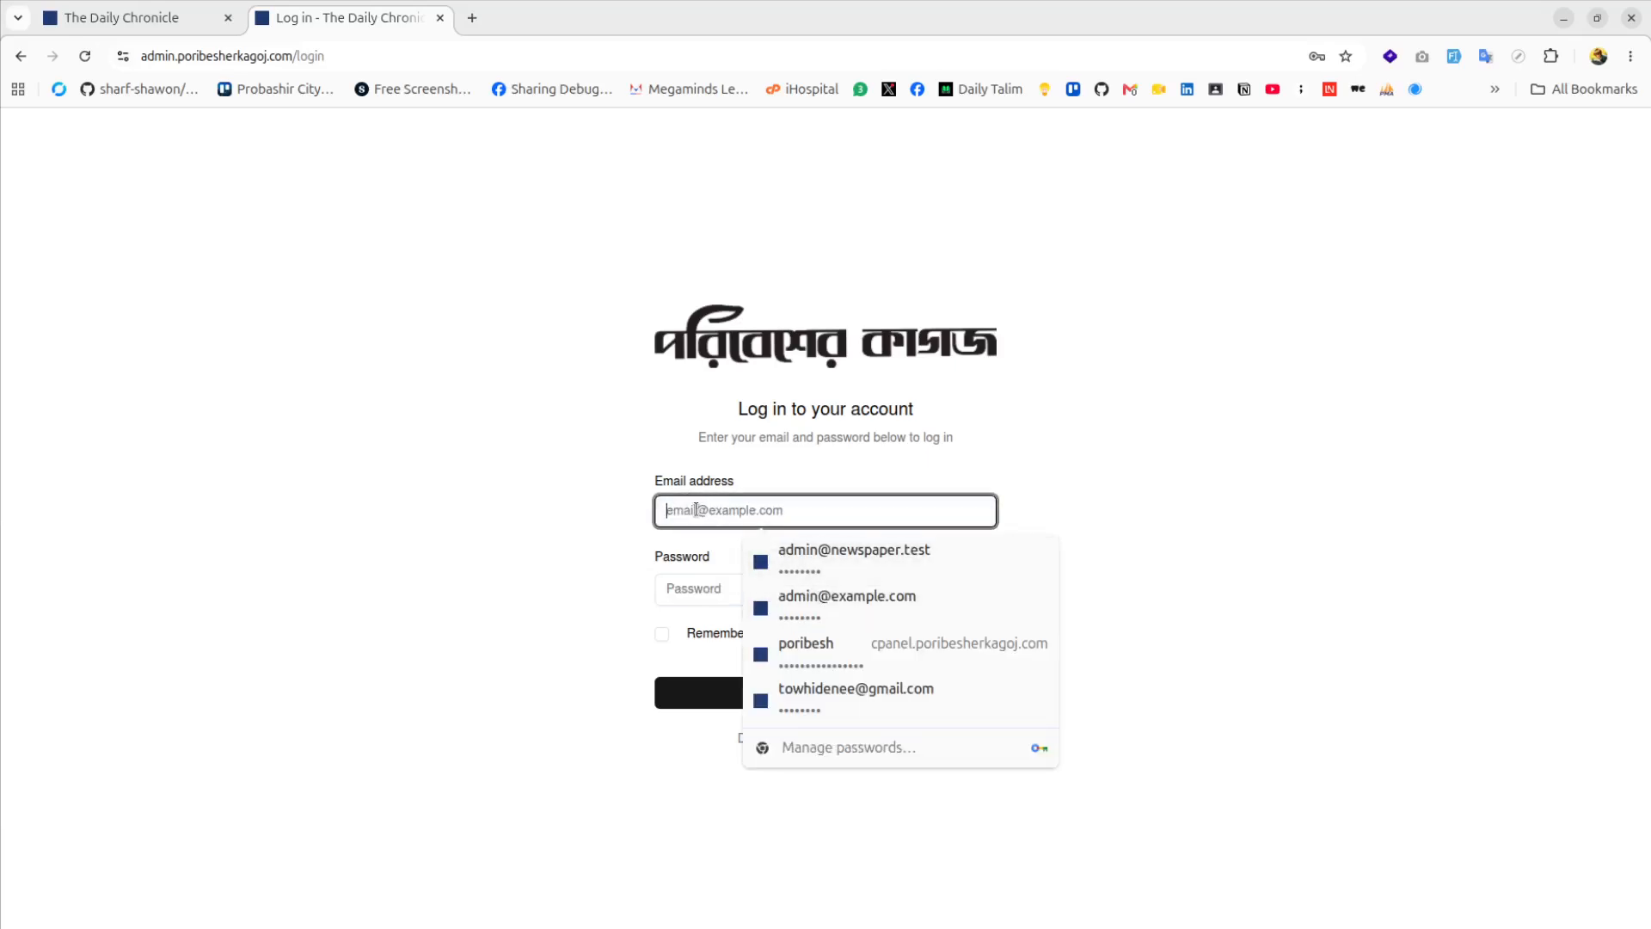
click(697, 510)
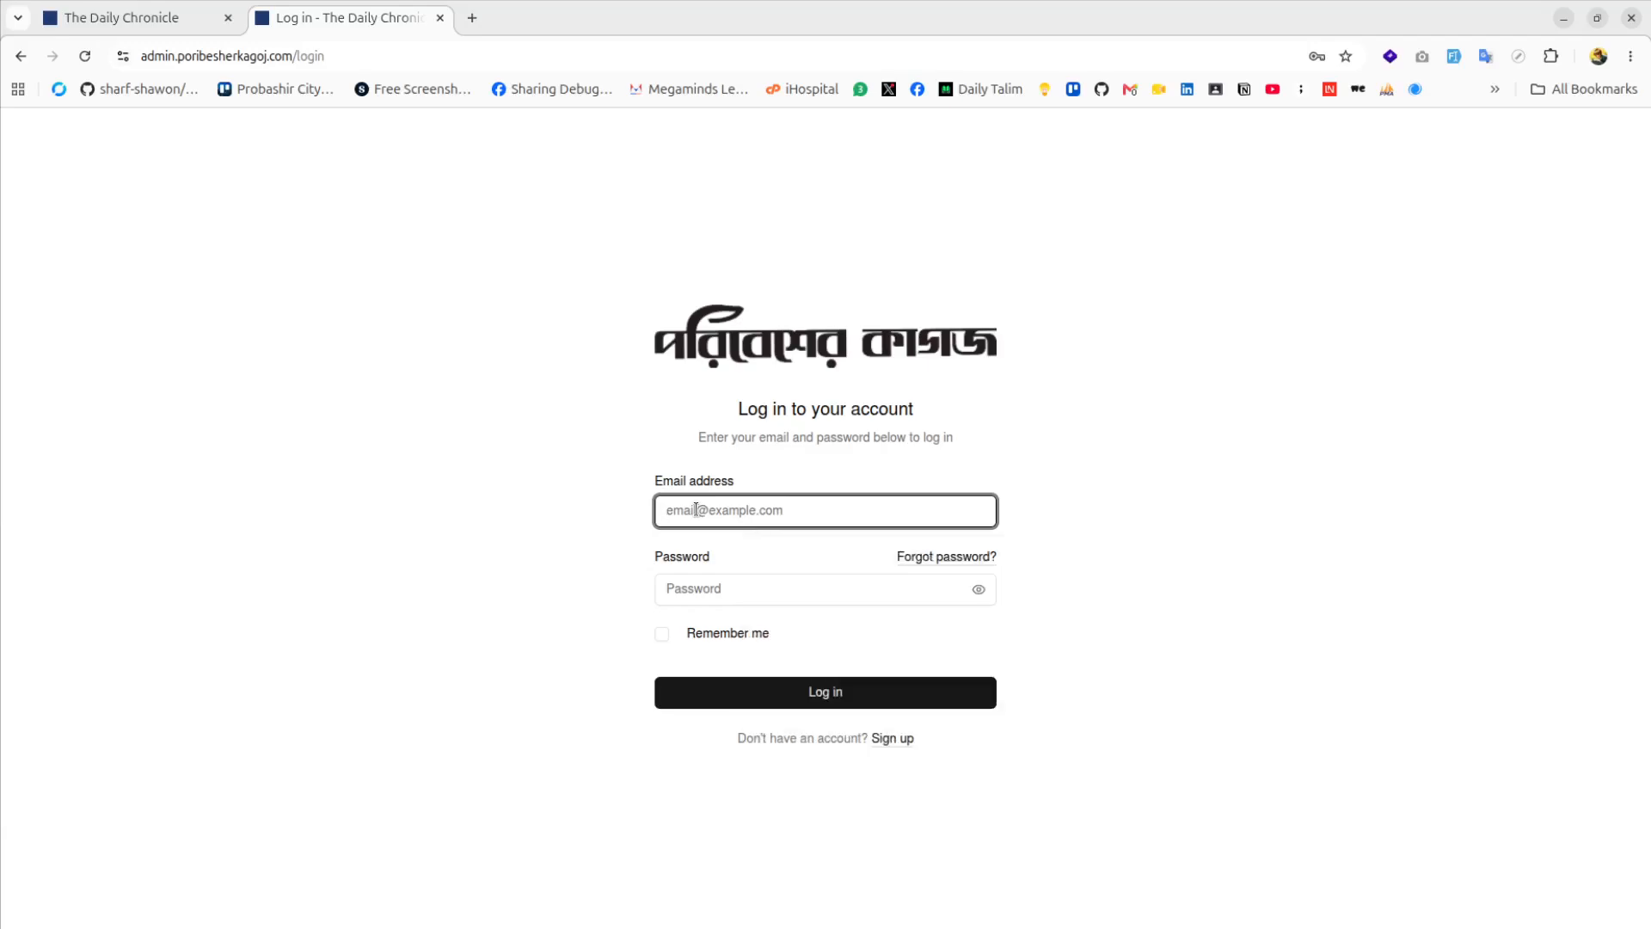
click(697, 510)
click(843, 567)
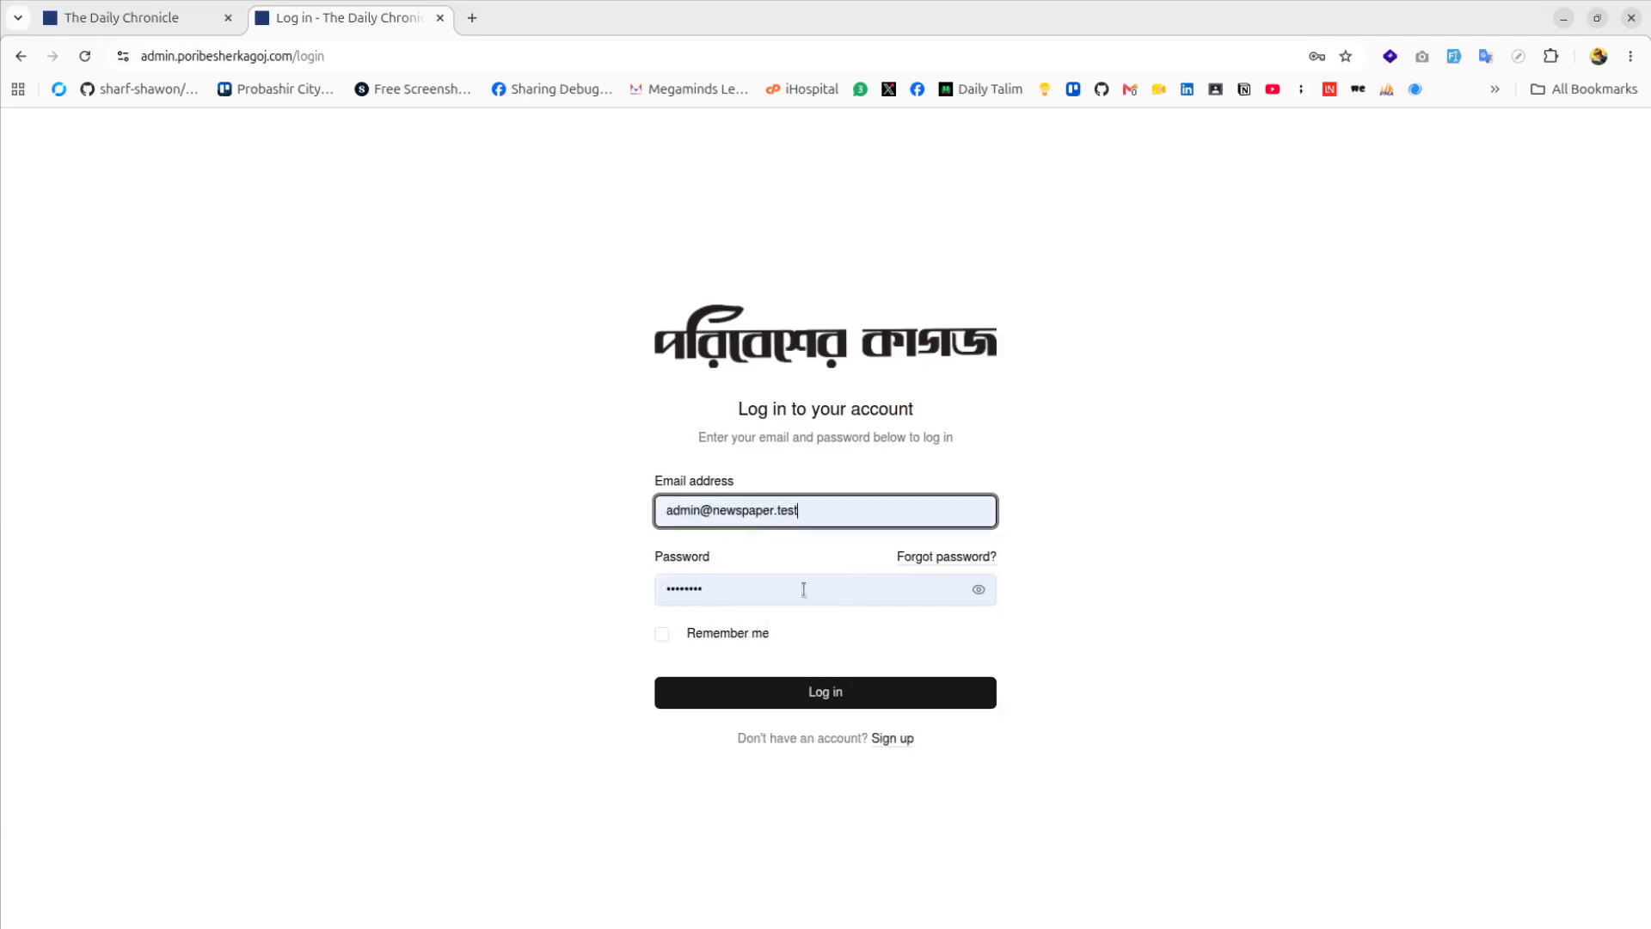
click(820, 698)
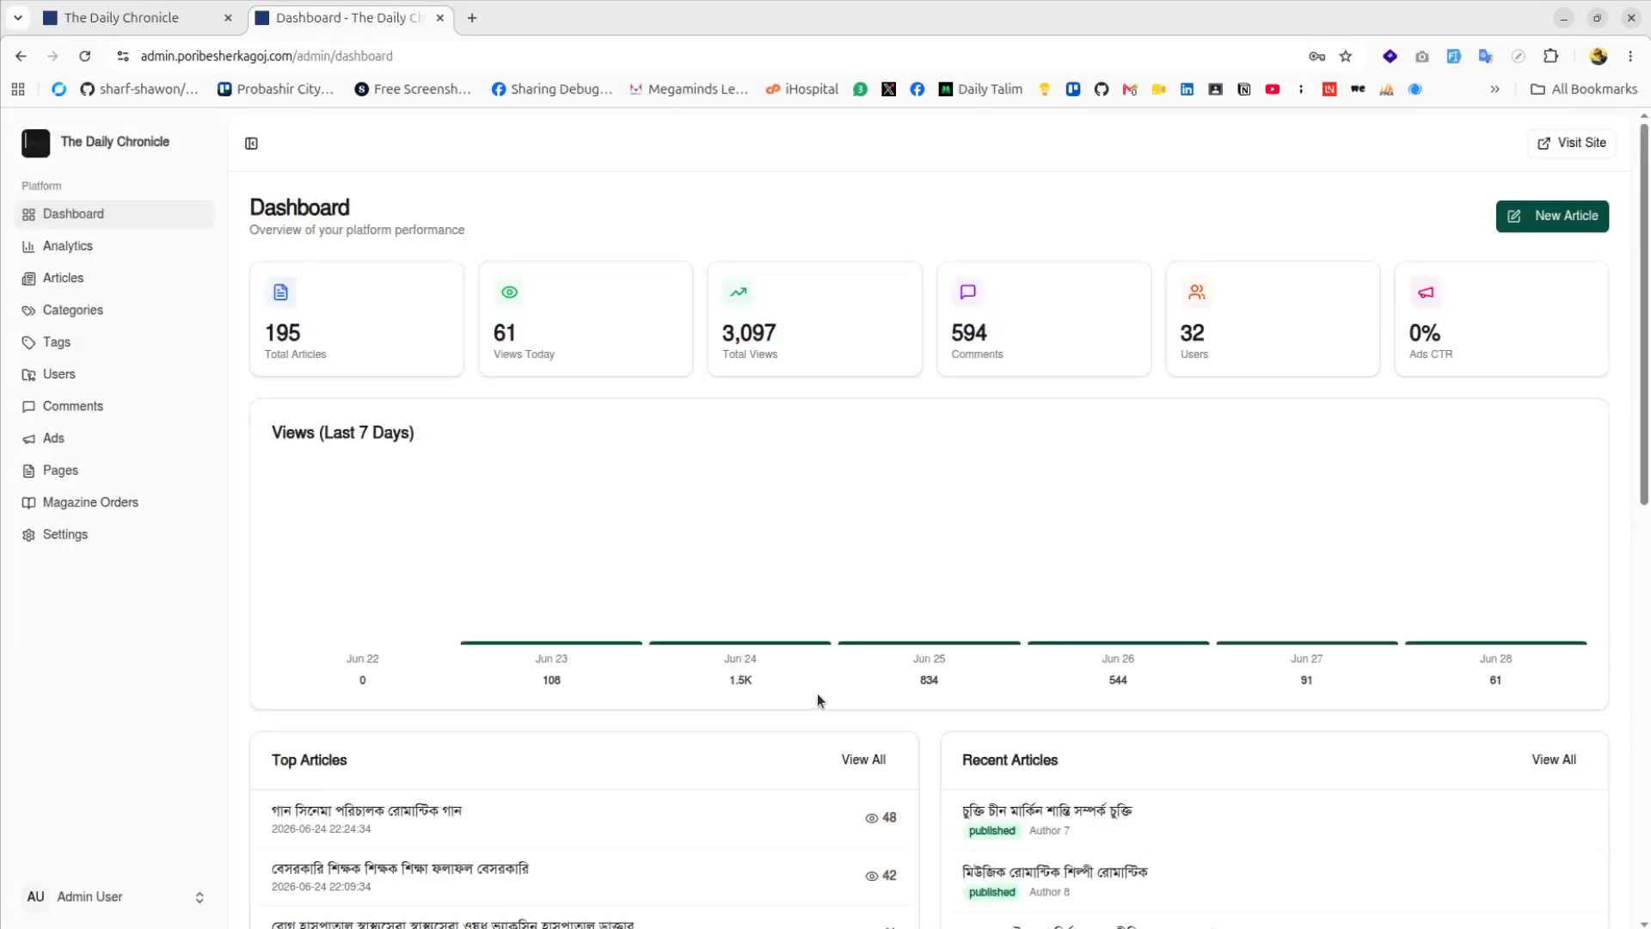
On the public site, open the teachers' exam article (news/6) and expand its full text
click(177, 19)
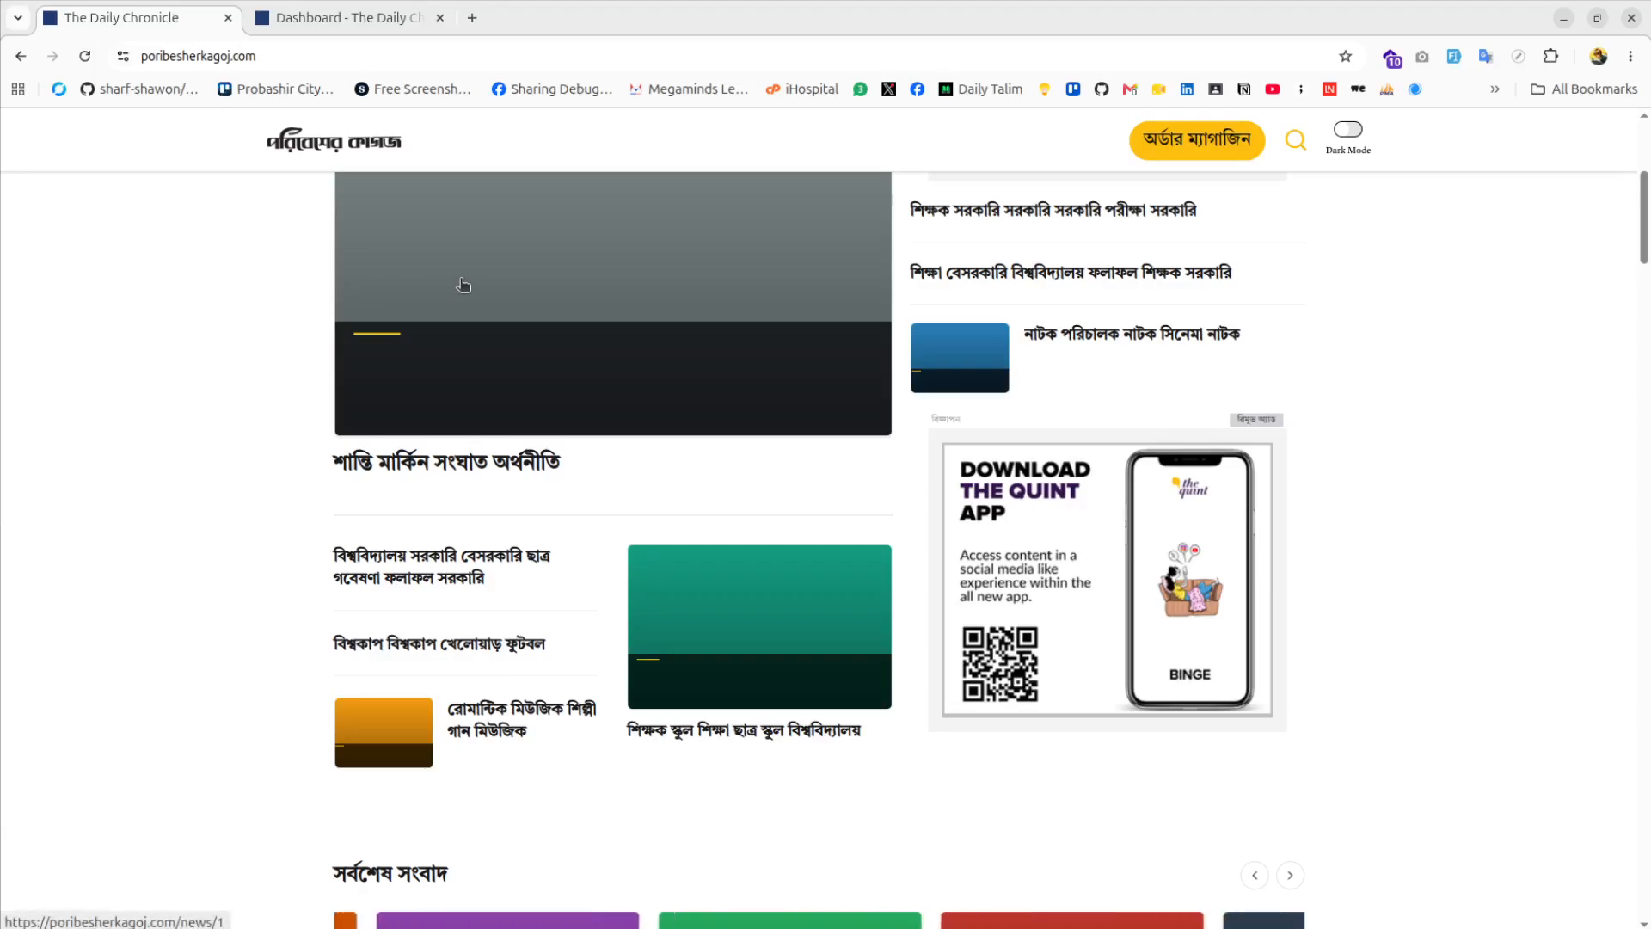
scroll(966, 478, up, 4)
scroll(989, 492, down, 4)
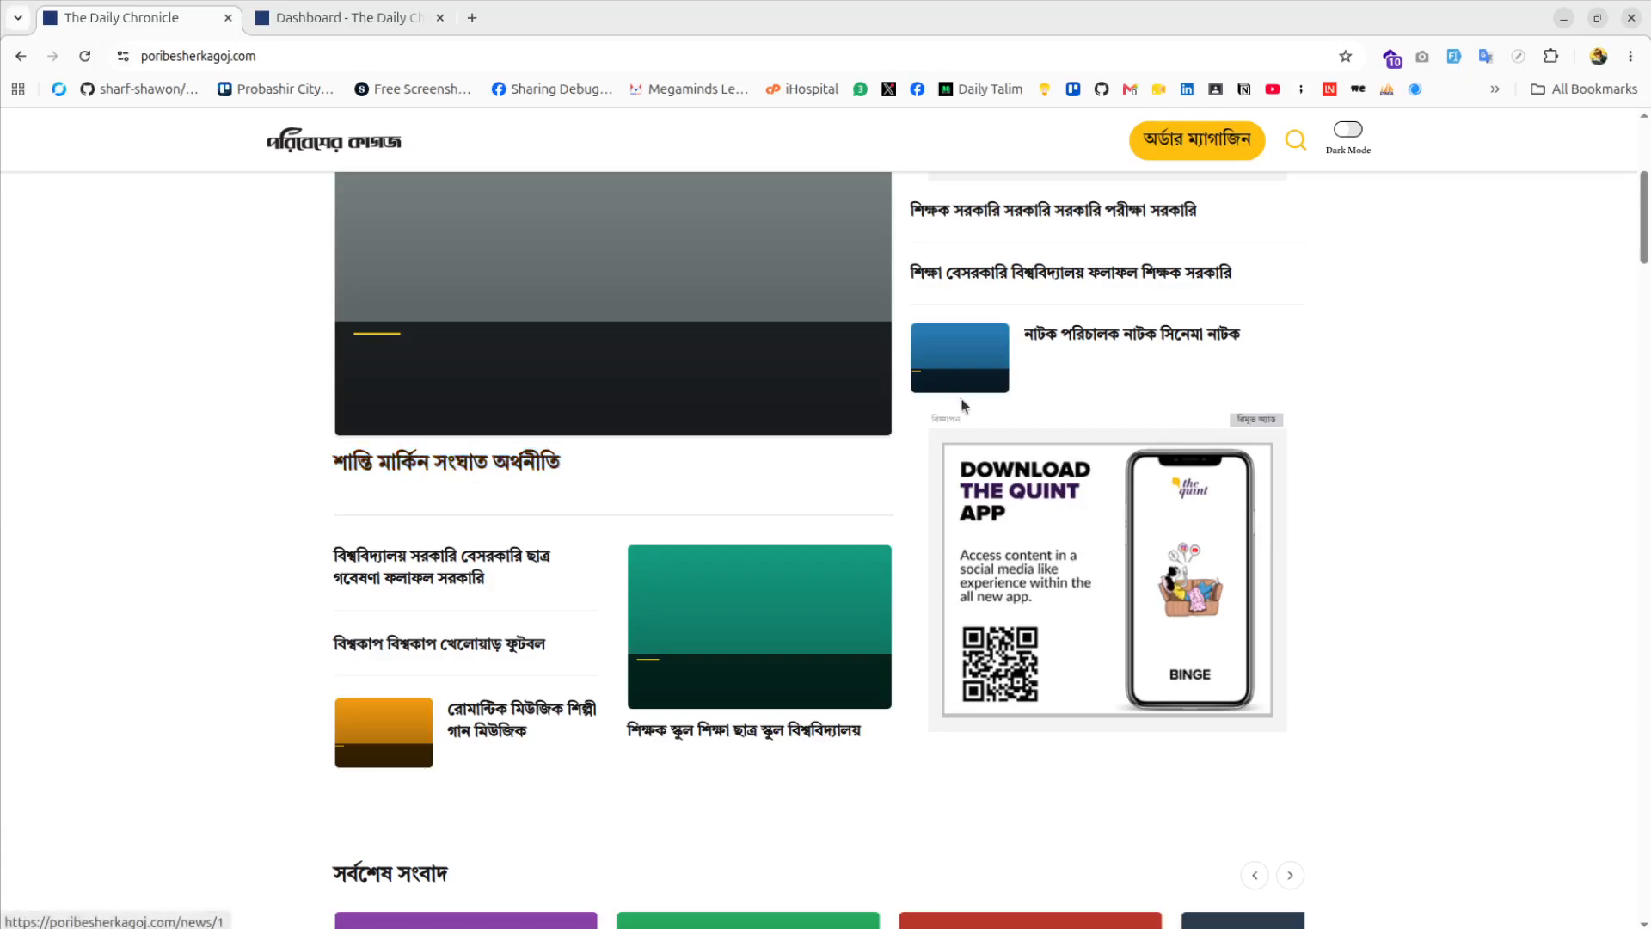
scroll(963, 405, up, 3)
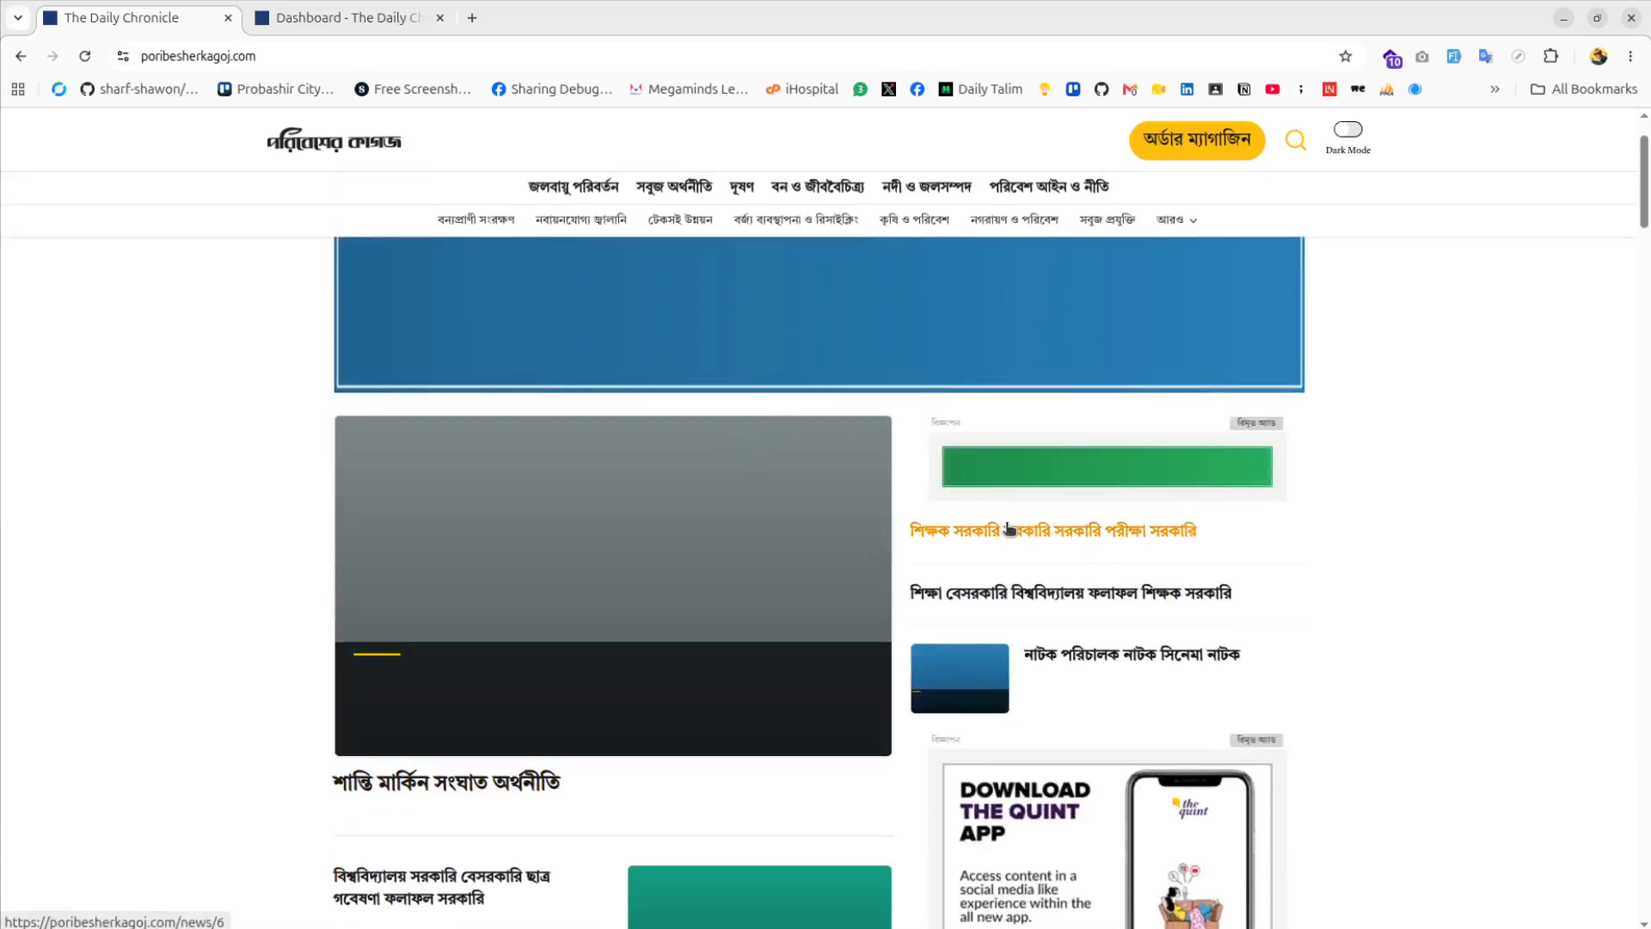
click(827, 503)
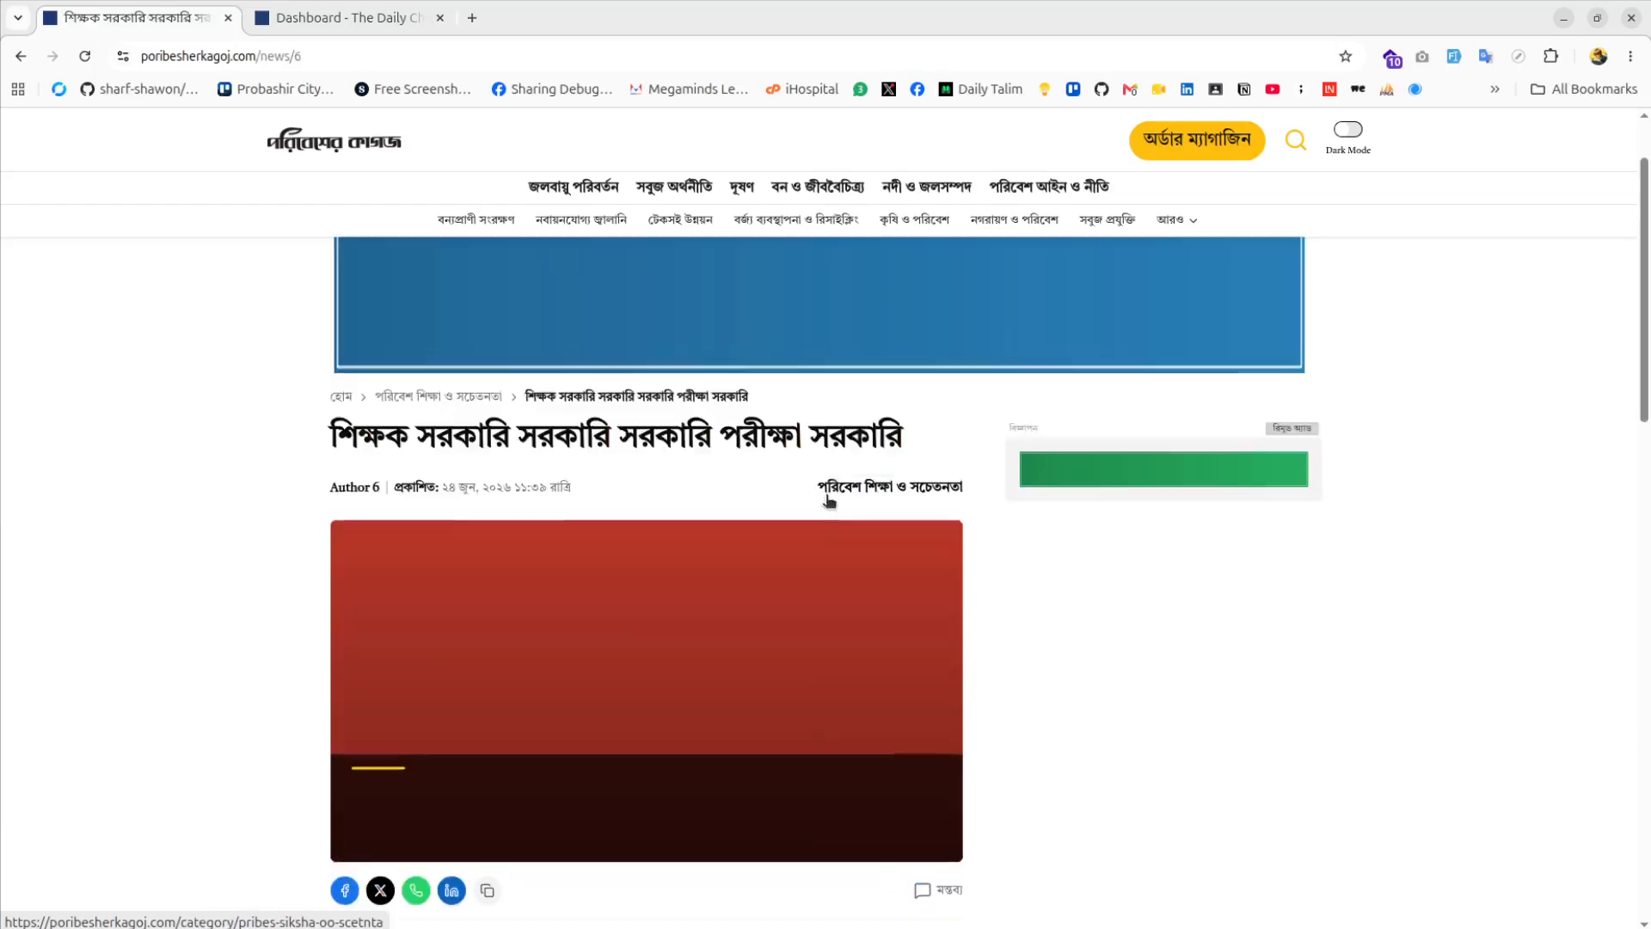
scroll(829, 498, down, 7)
scroll(329, 435, down, 2)
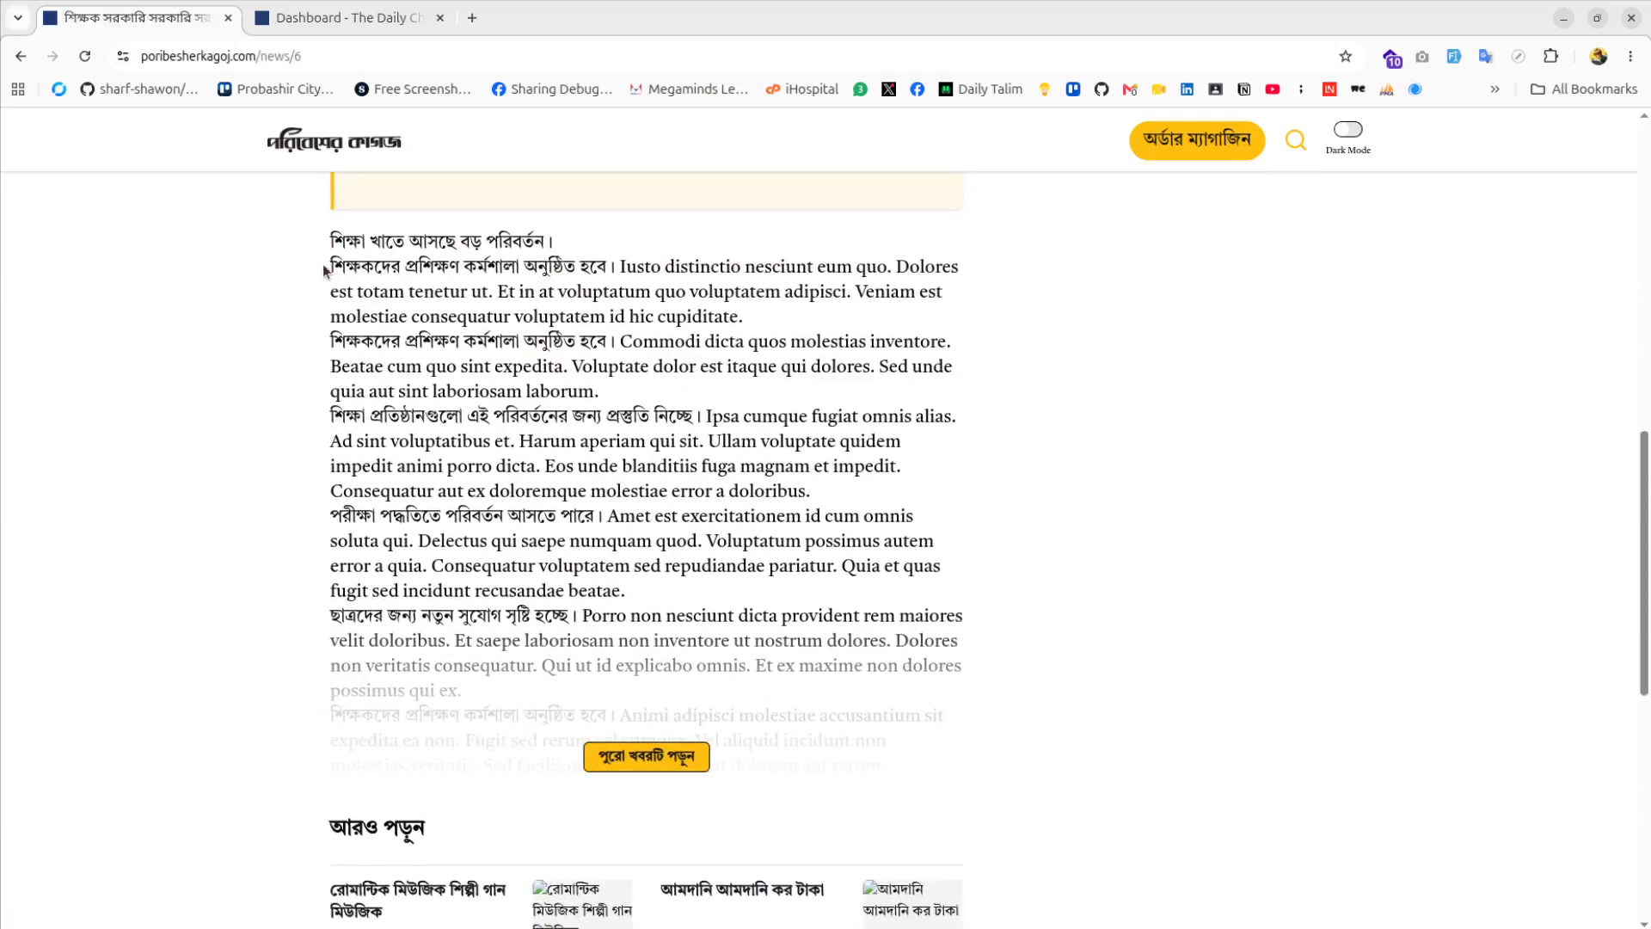
drag(325, 270, 638, 604)
click(646, 756)
Read the article and view its key points, Q&A, and short summary tabs
scroll(662, 688, down, 10)
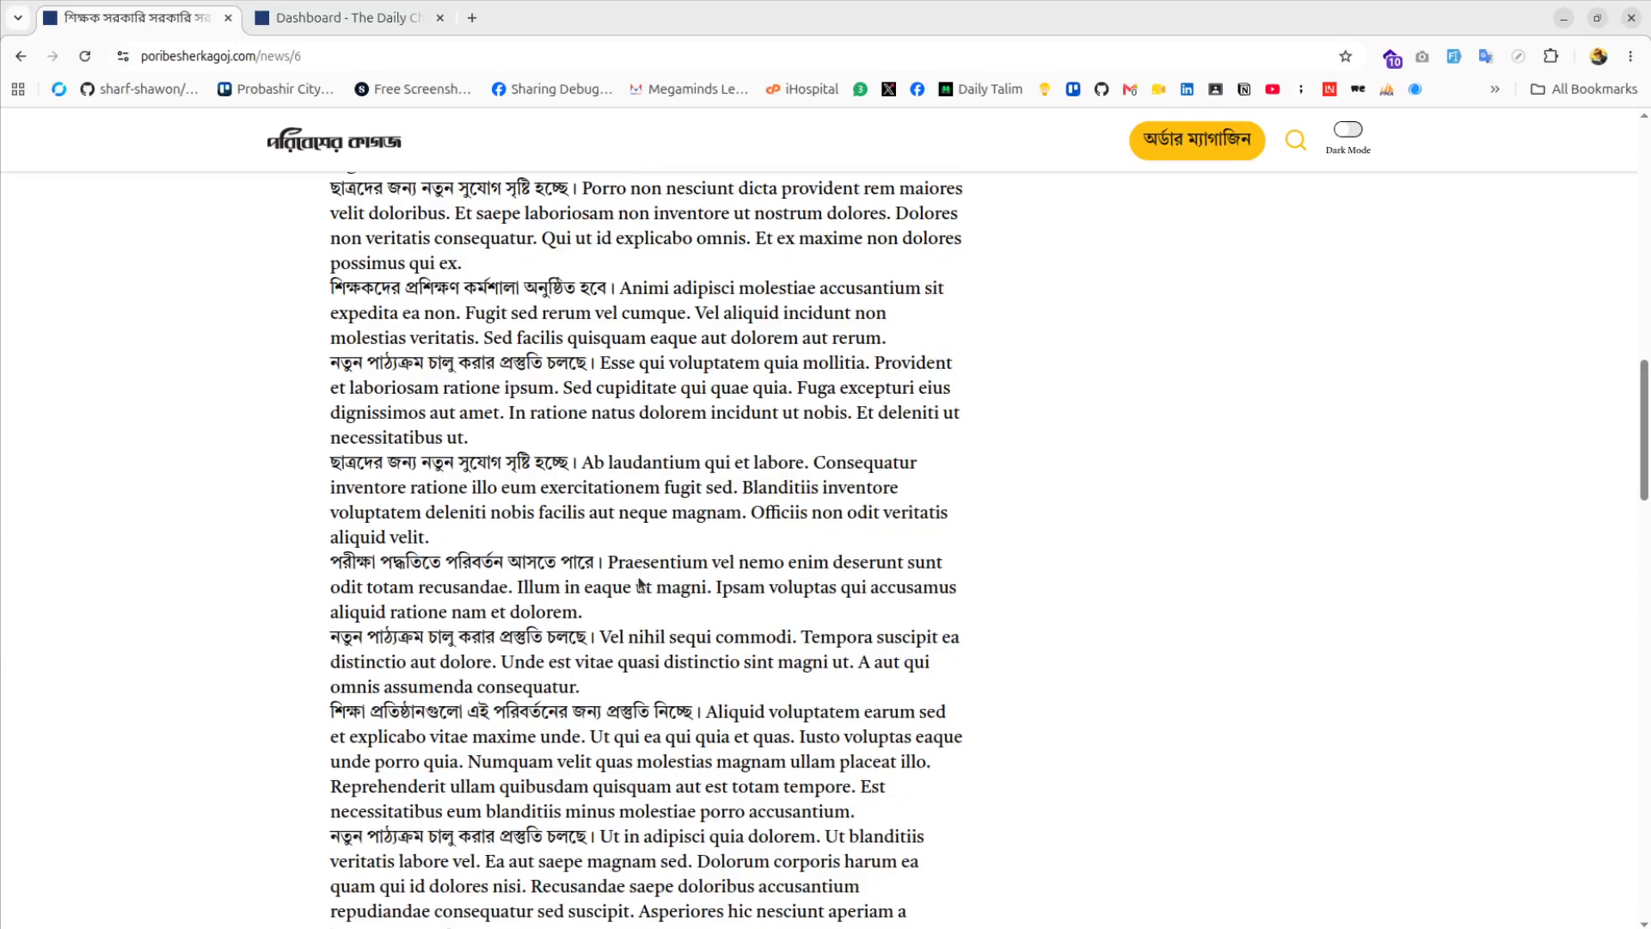
scroll(663, 610, up, 9)
scroll(663, 610, up, 7)
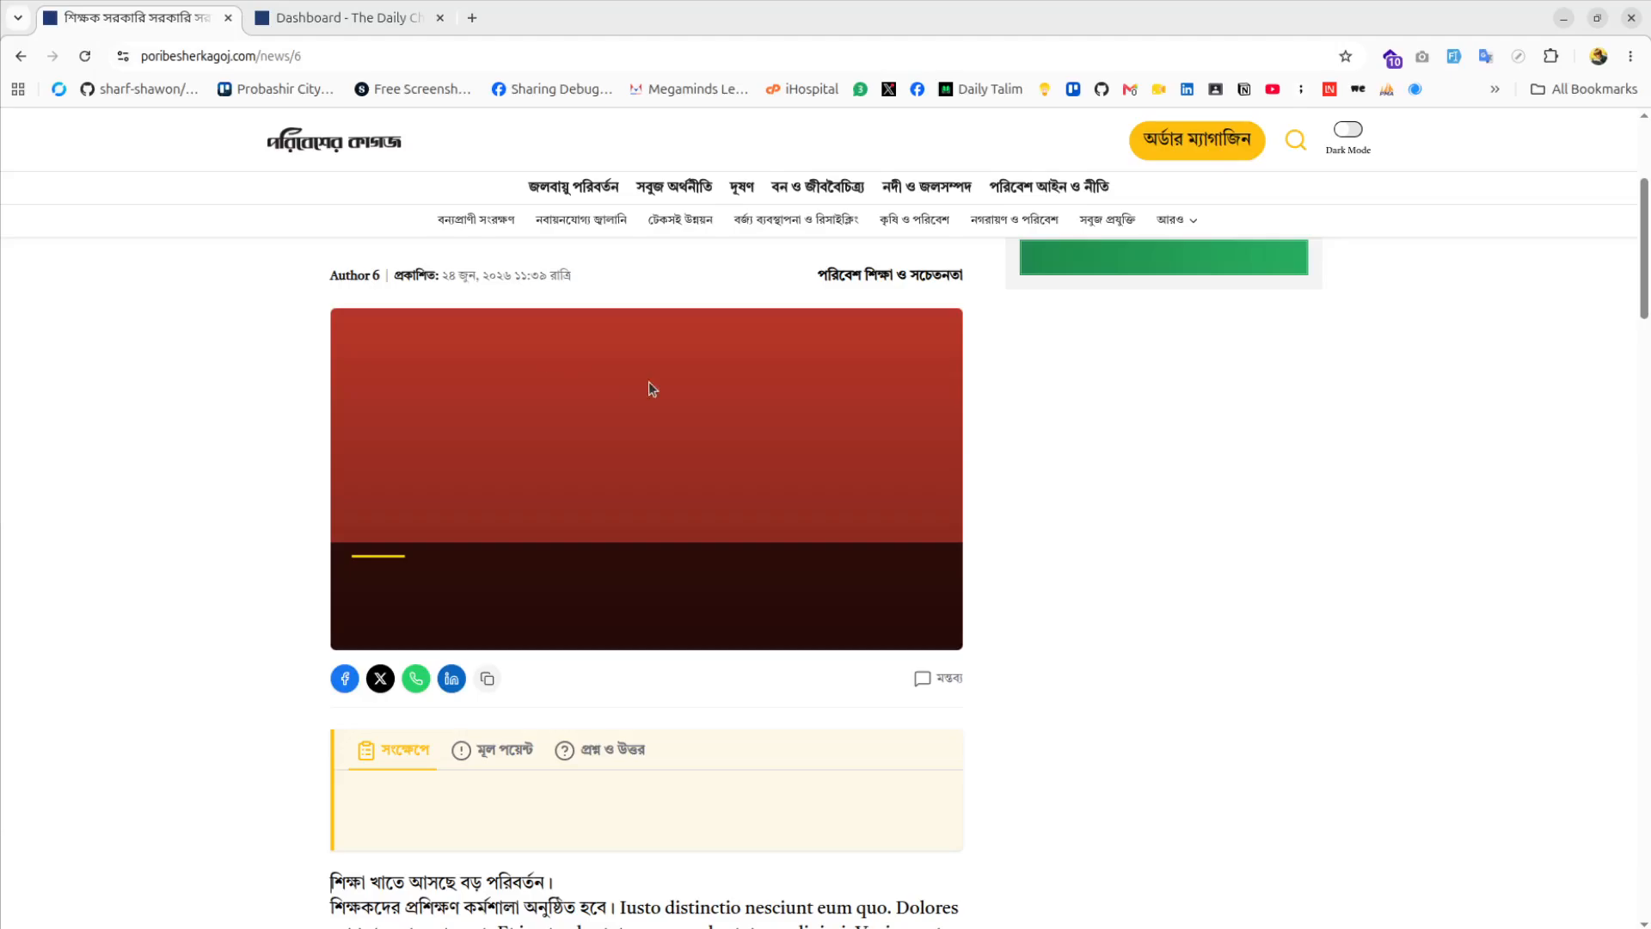
scroll(726, 419, down, 5)
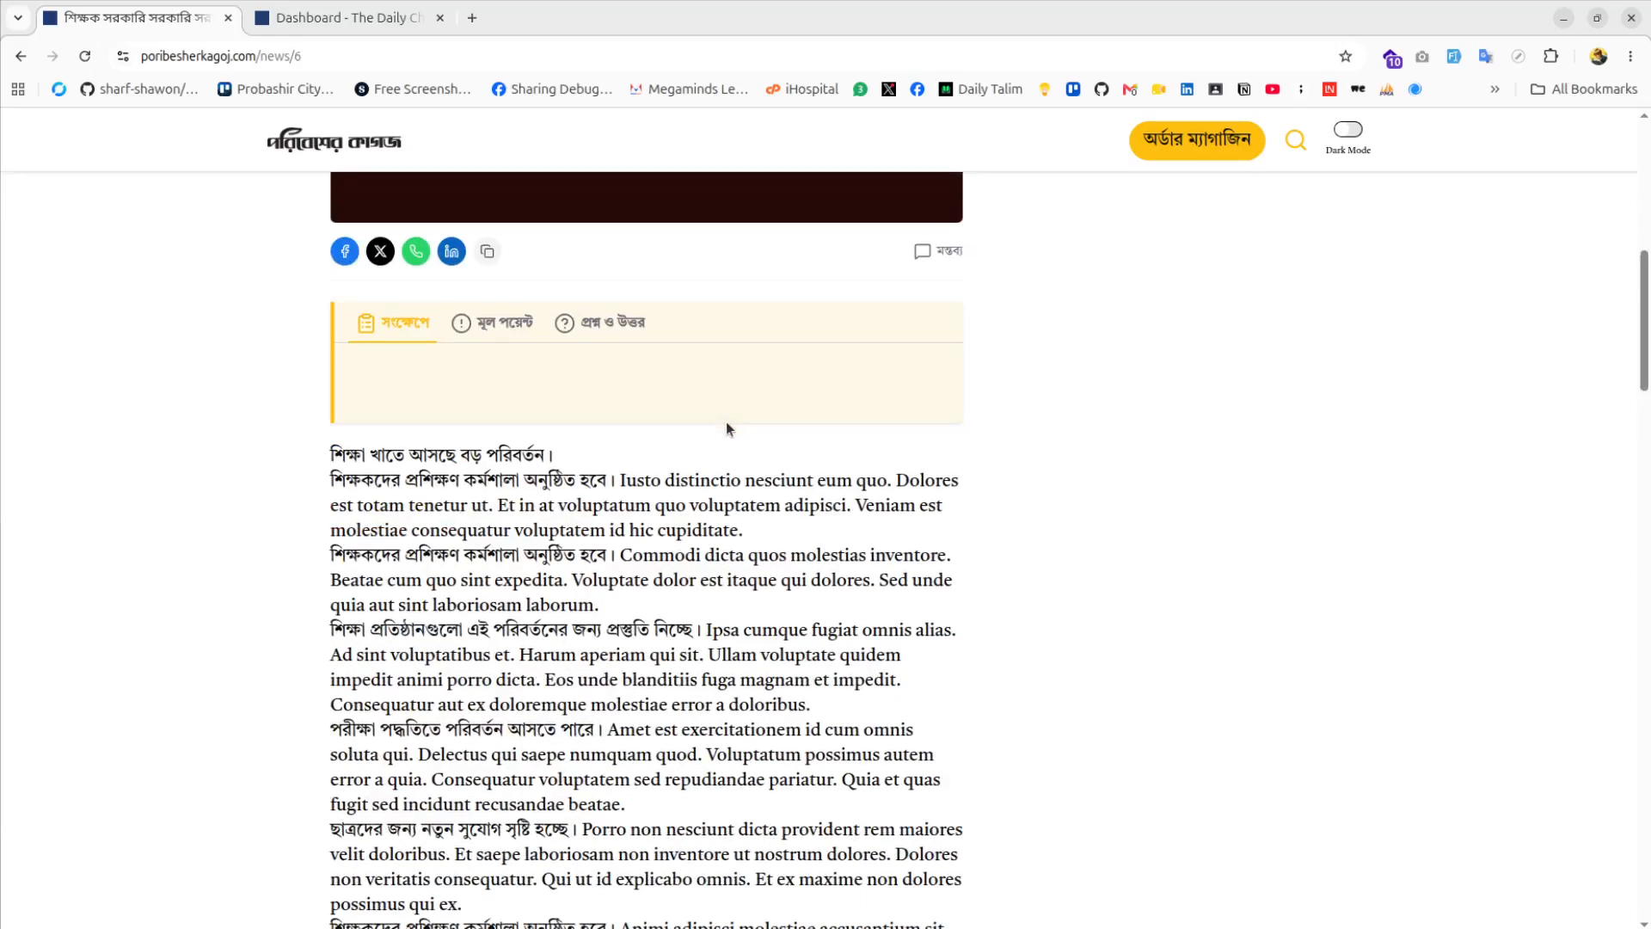
scroll(726, 427, up, 5)
scroll(712, 446, down, 3)
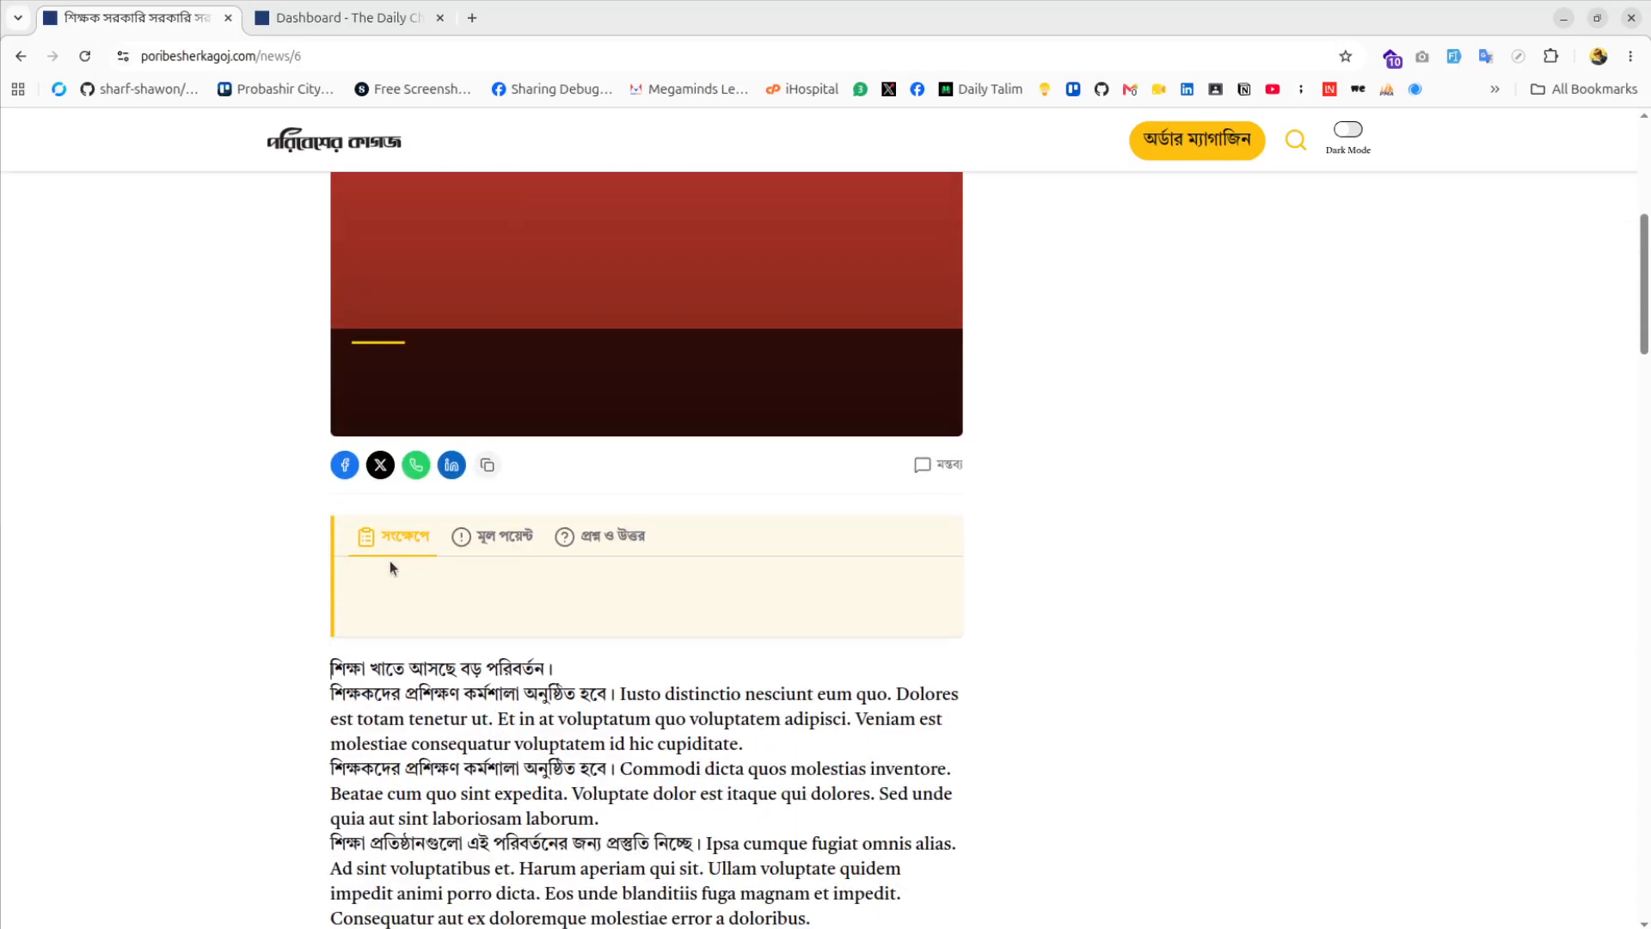
scroll(467, 579, down, 3)
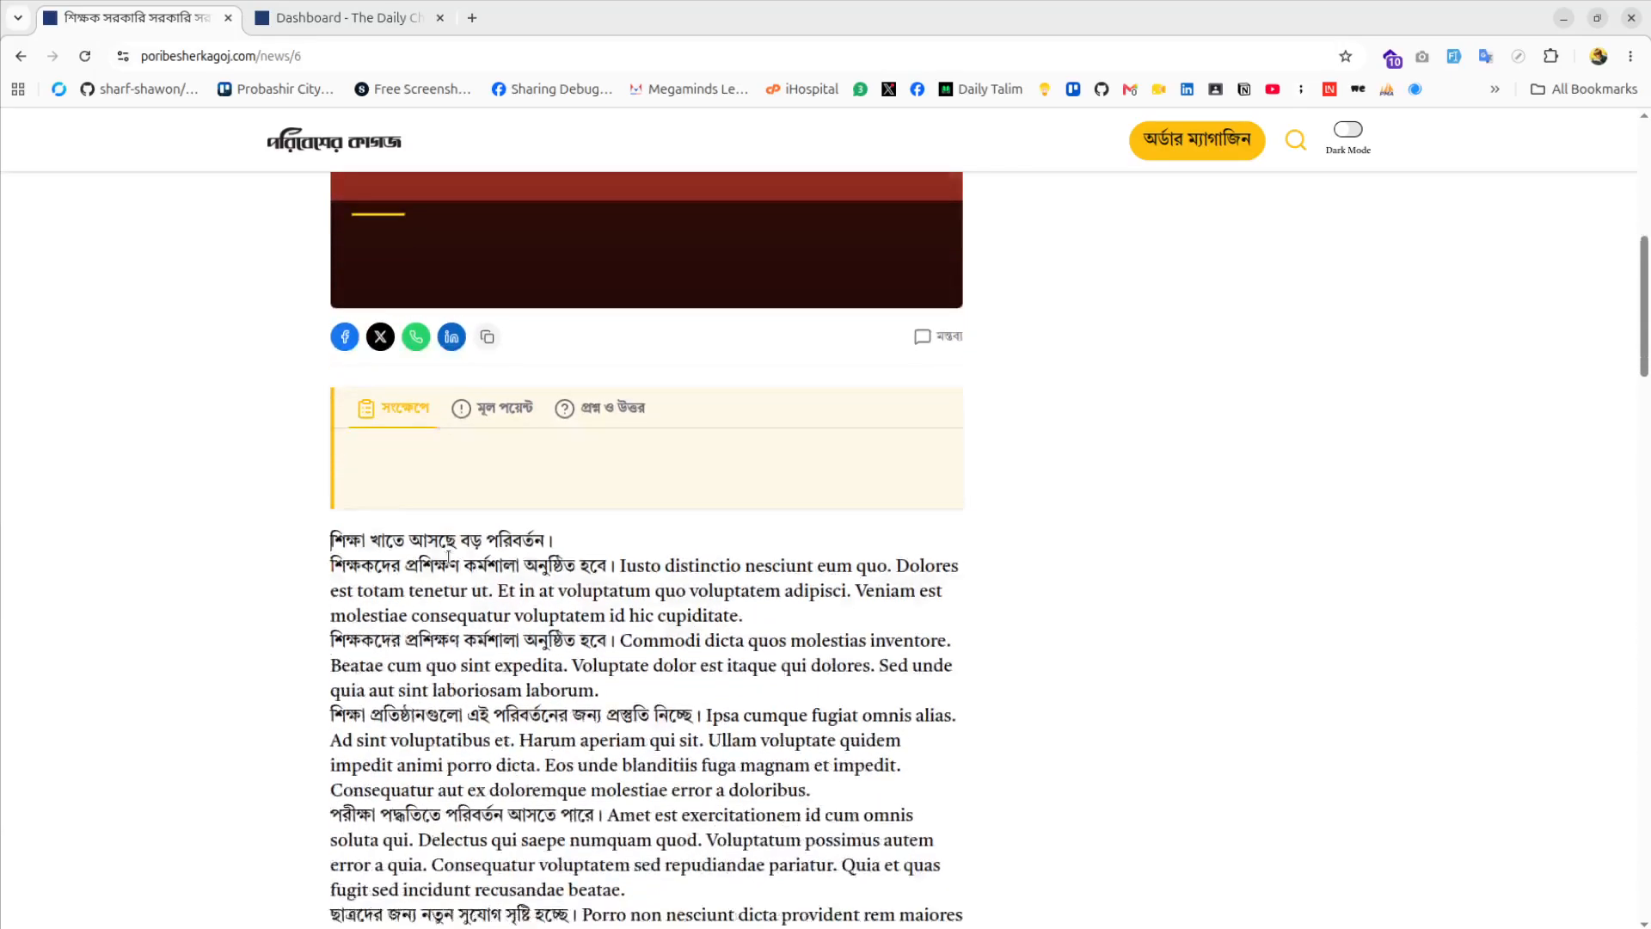
click(479, 340)
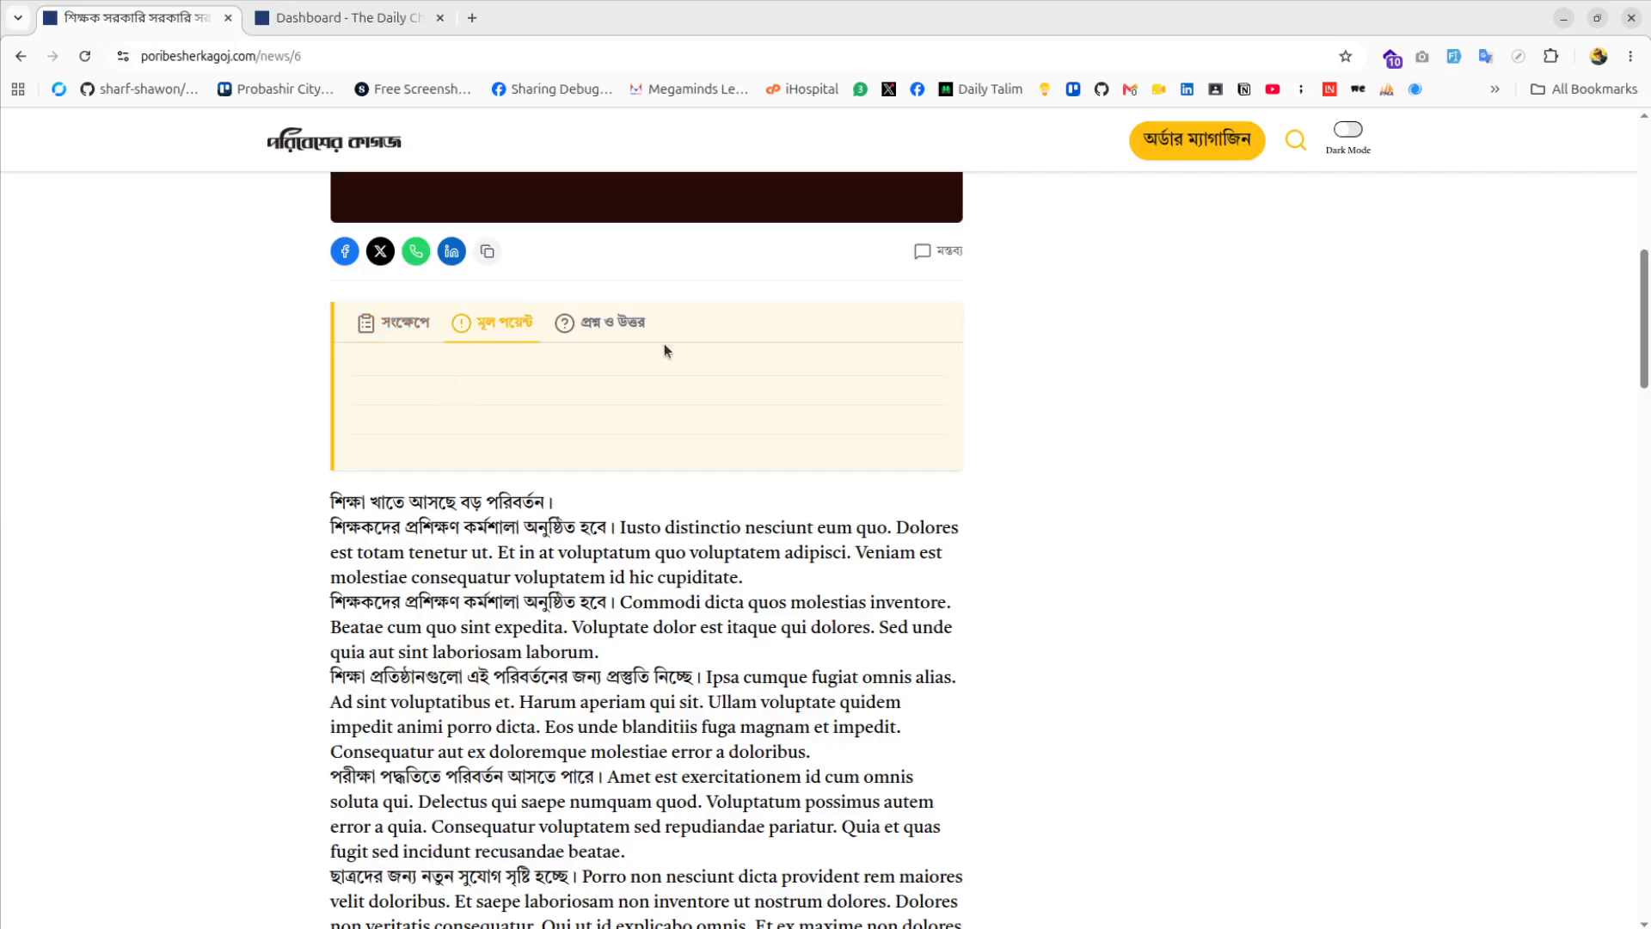
click(623, 324)
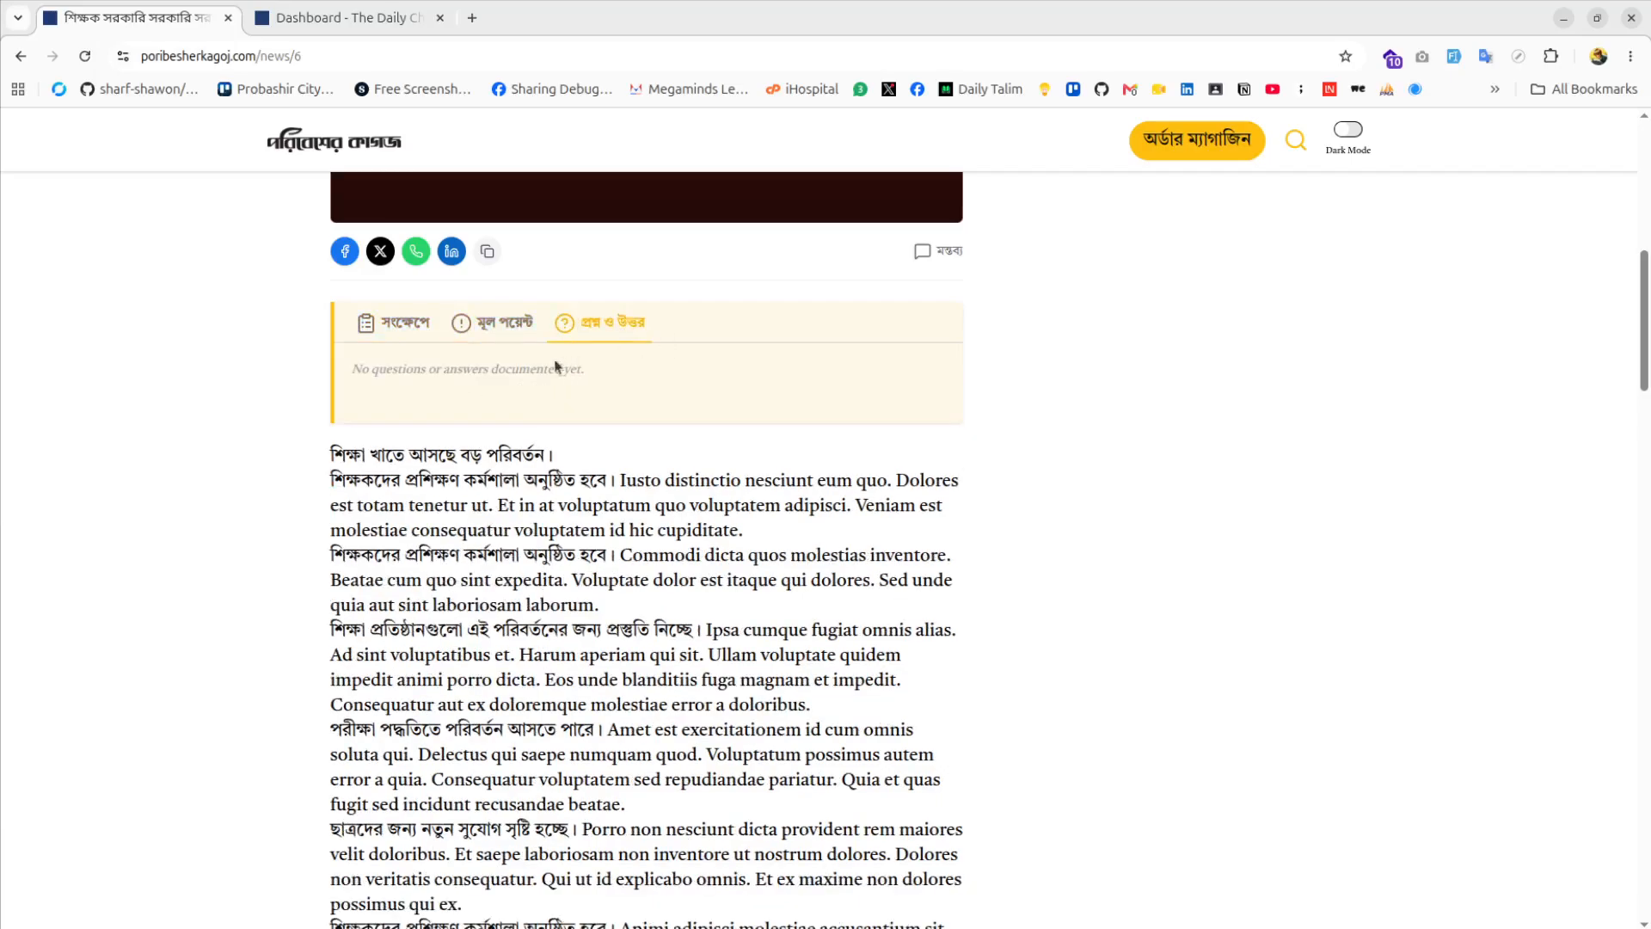
click(386, 329)
Finish scanning the article and switch back to the admin Dashboard tab
scroll(511, 354, down, 5)
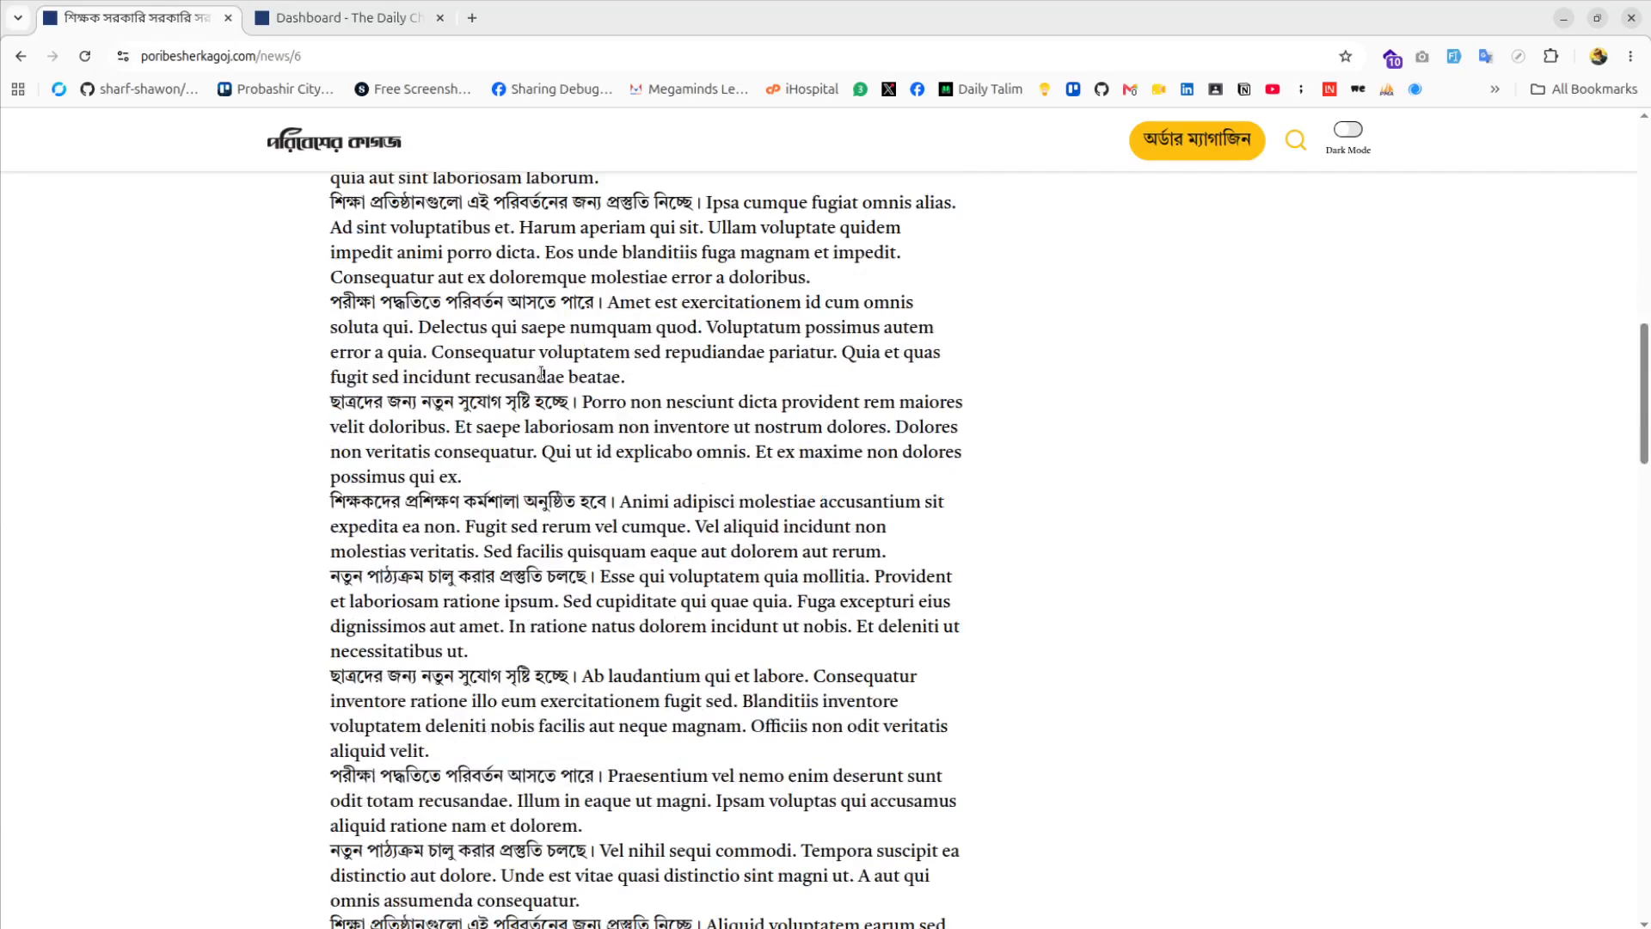
scroll(541, 373, up, 5)
scroll(602, 430, down, 6)
scroll(614, 453, down, 12)
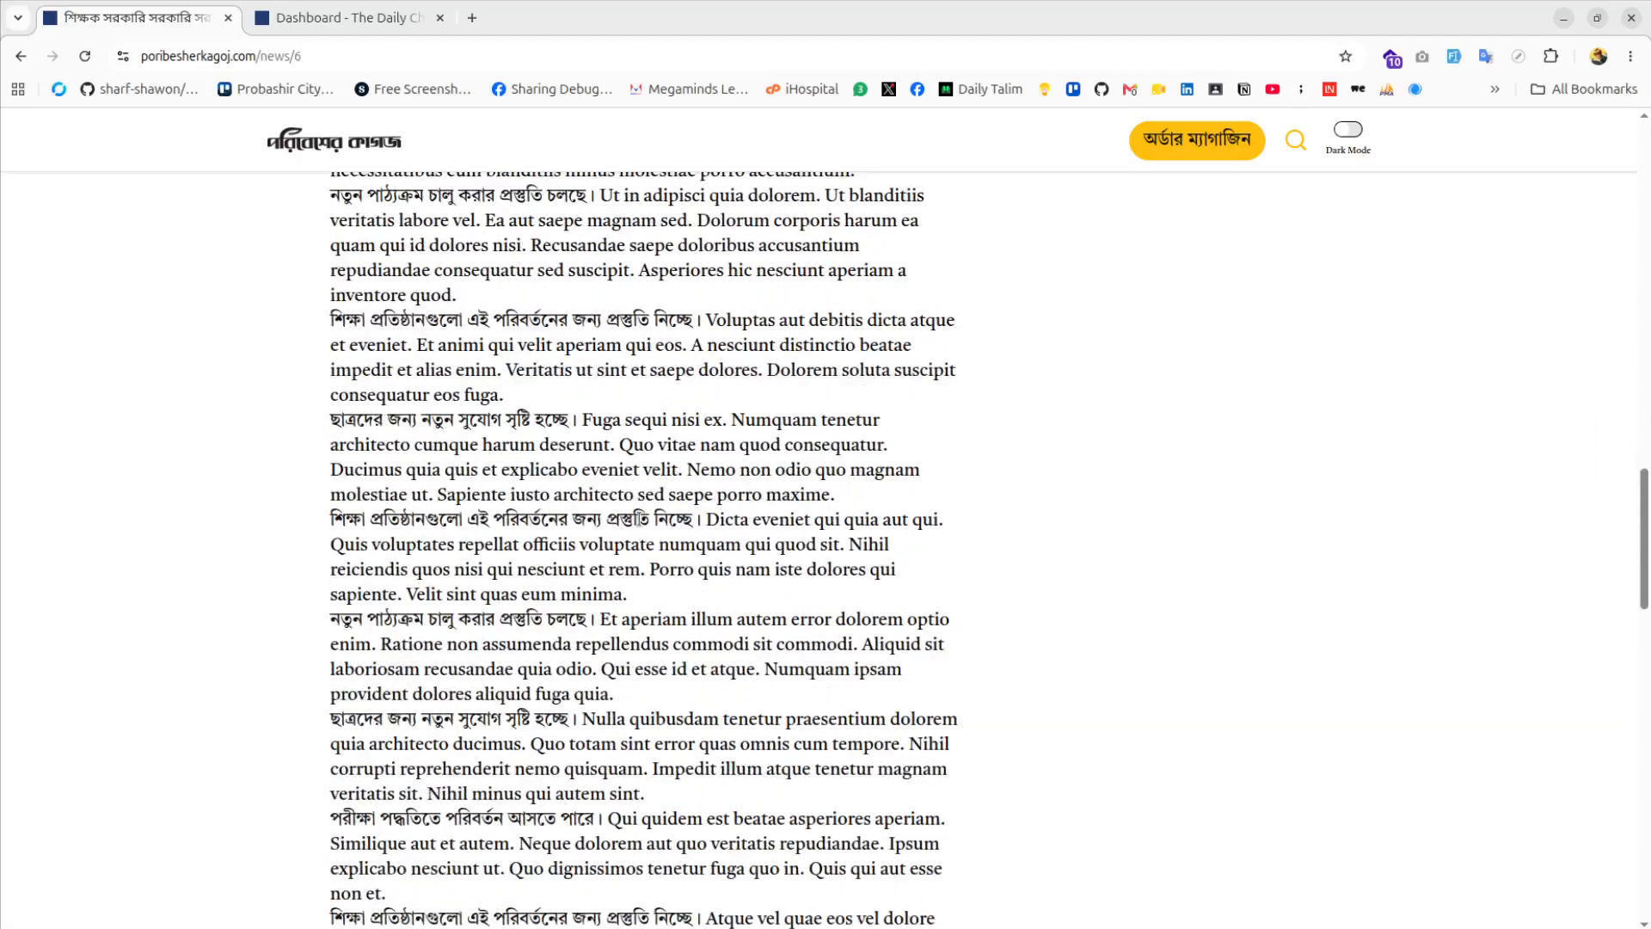
scroll(639, 519, up, 10)
scroll(639, 518, up, 8)
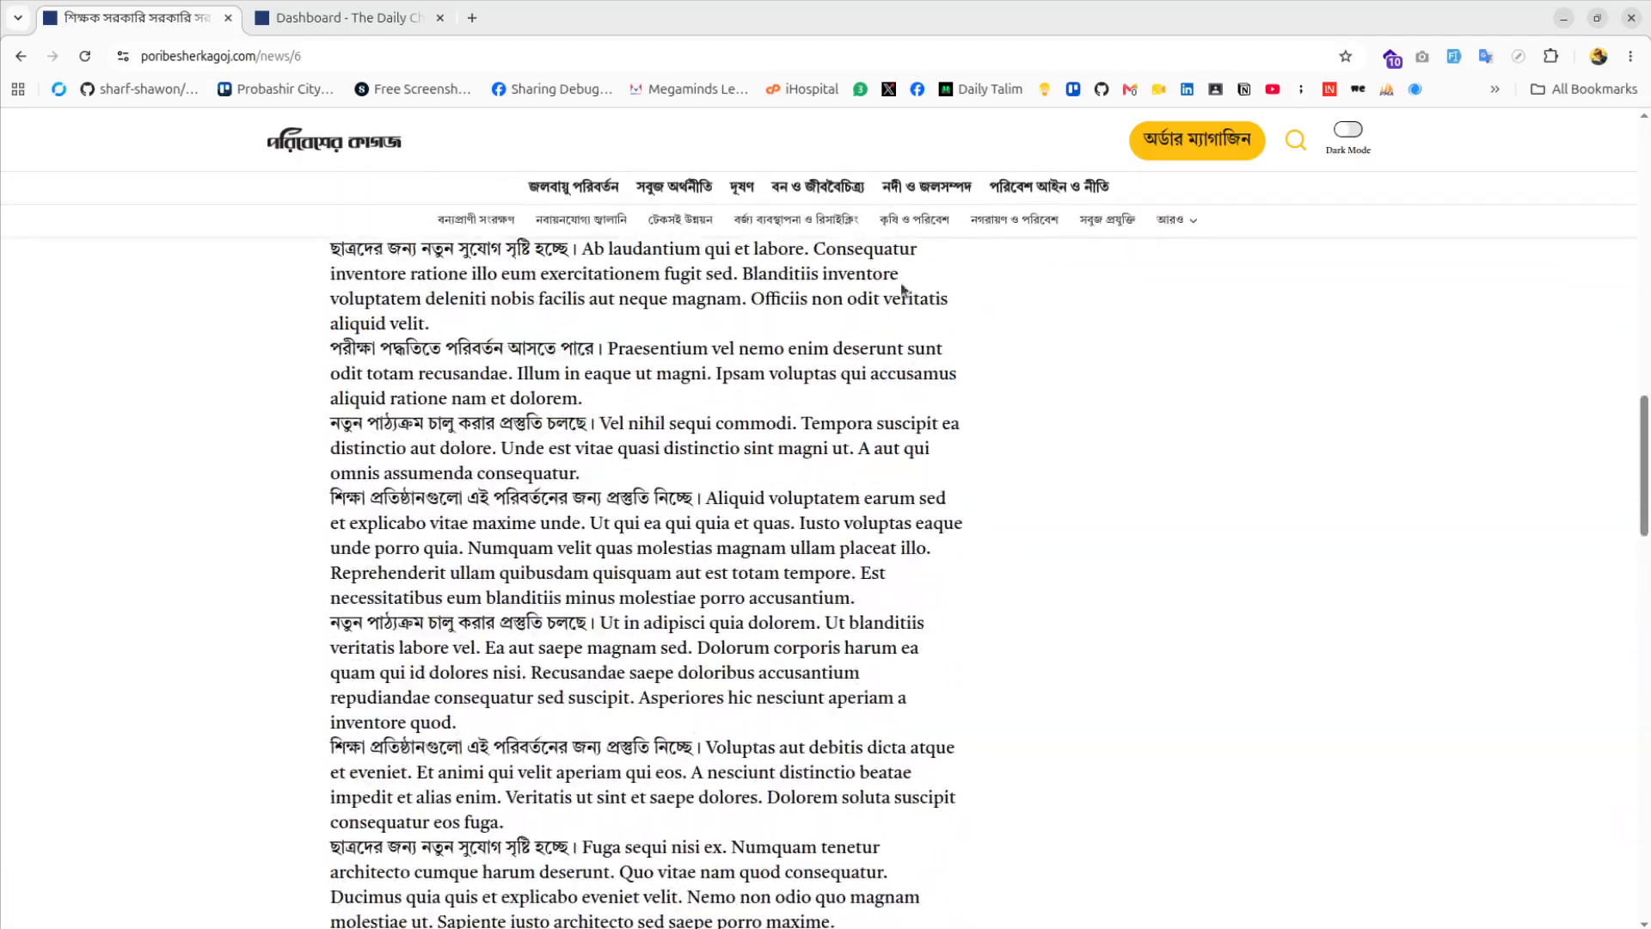
click(303, 17)
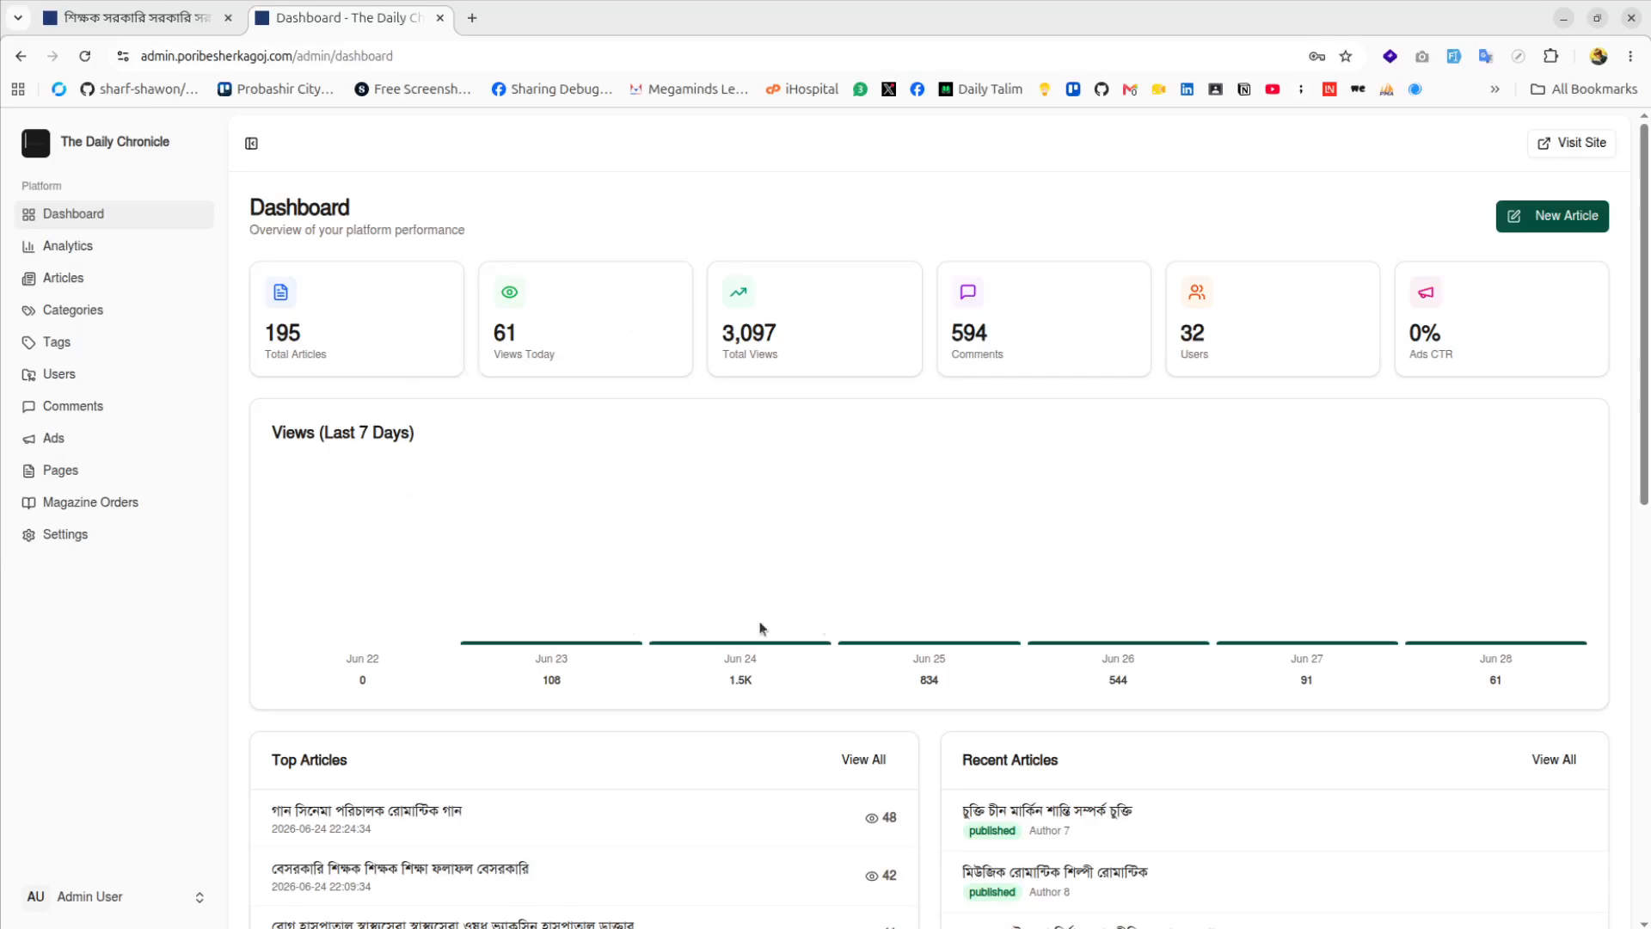
scroll(858, 475, down, 1)
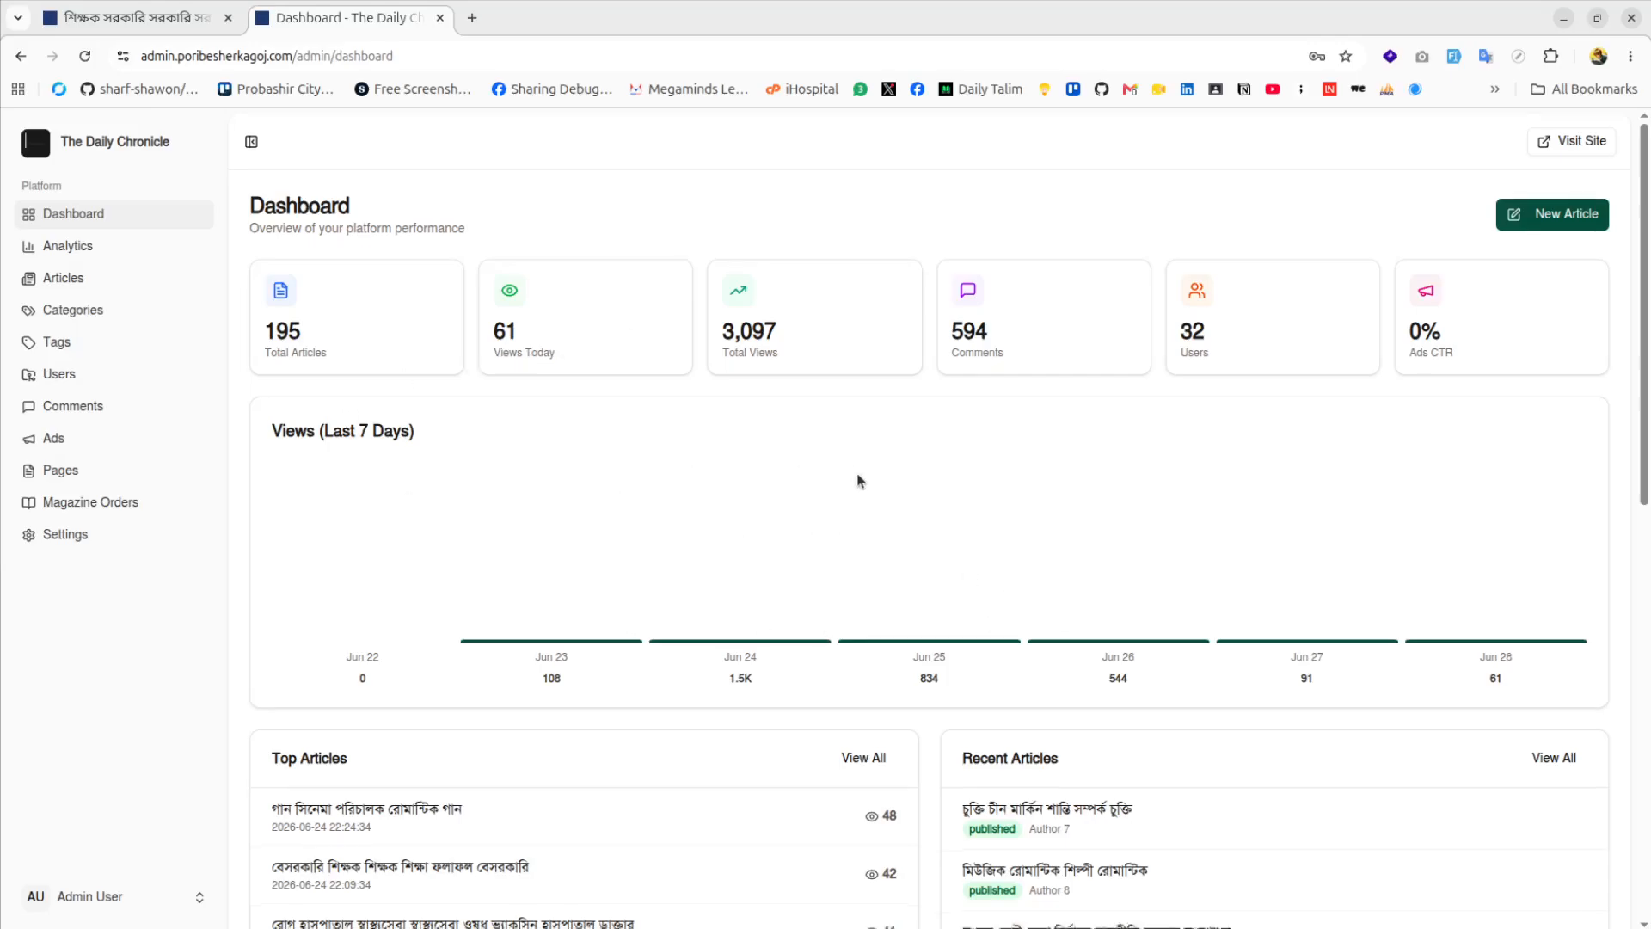
scroll(858, 481, down, 10)
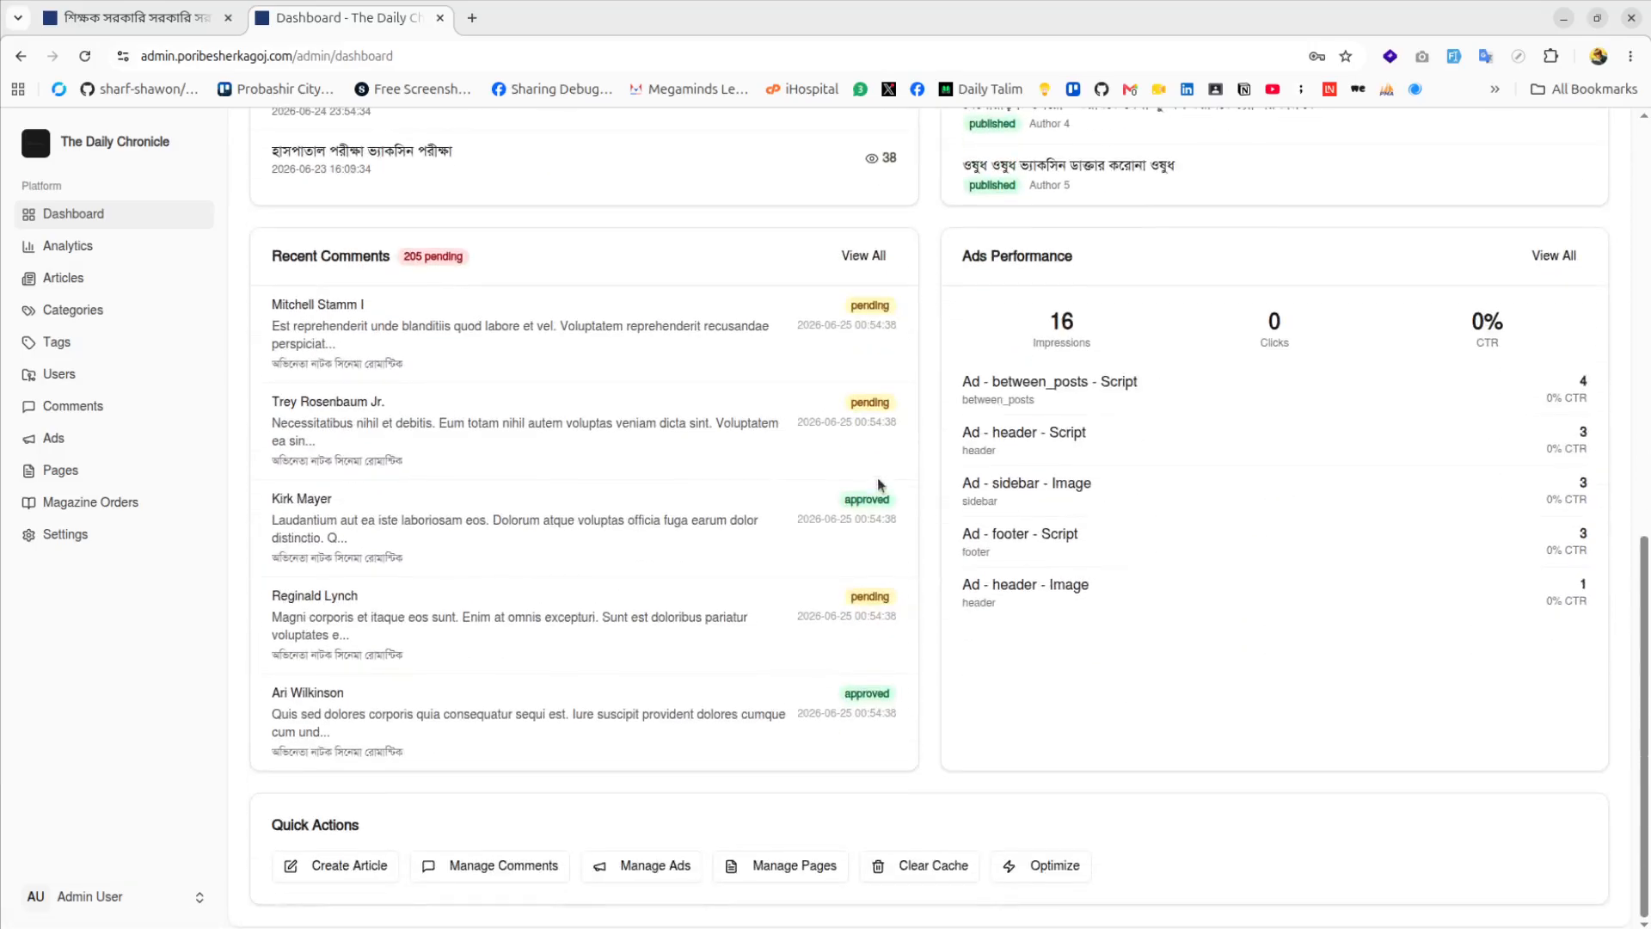
scroll(877, 479, up, 10)
scroll(541, 777, down, 10)
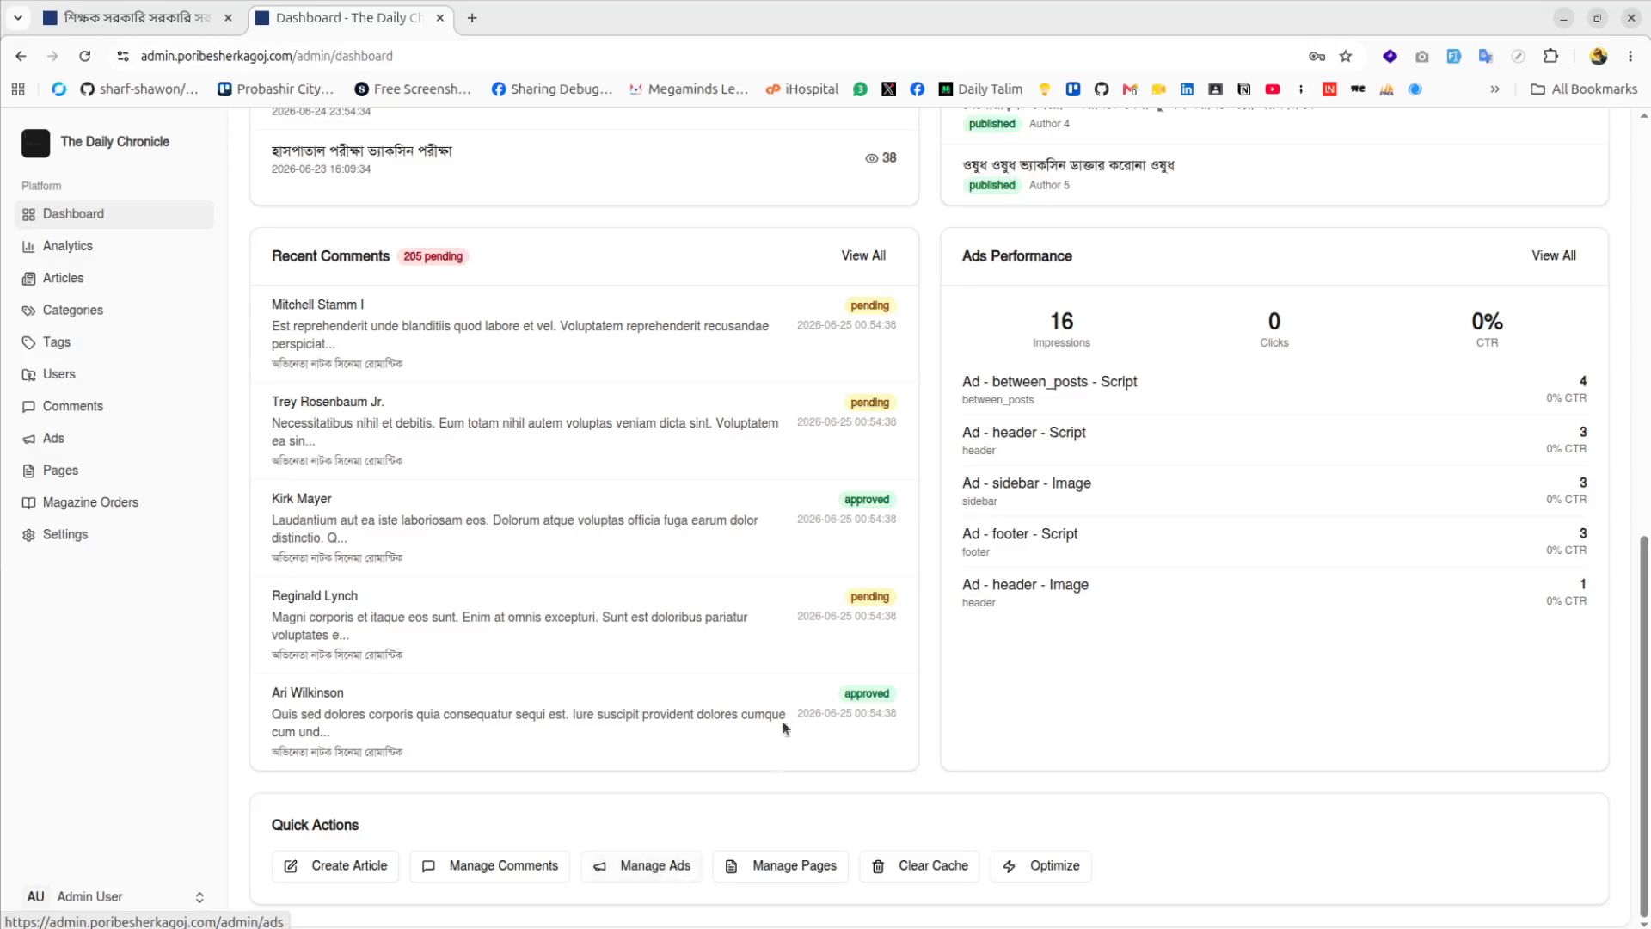
scroll(785, 726, up, 7)
scroll(788, 693, down, 1)
scroll(760, 793, up, 4)
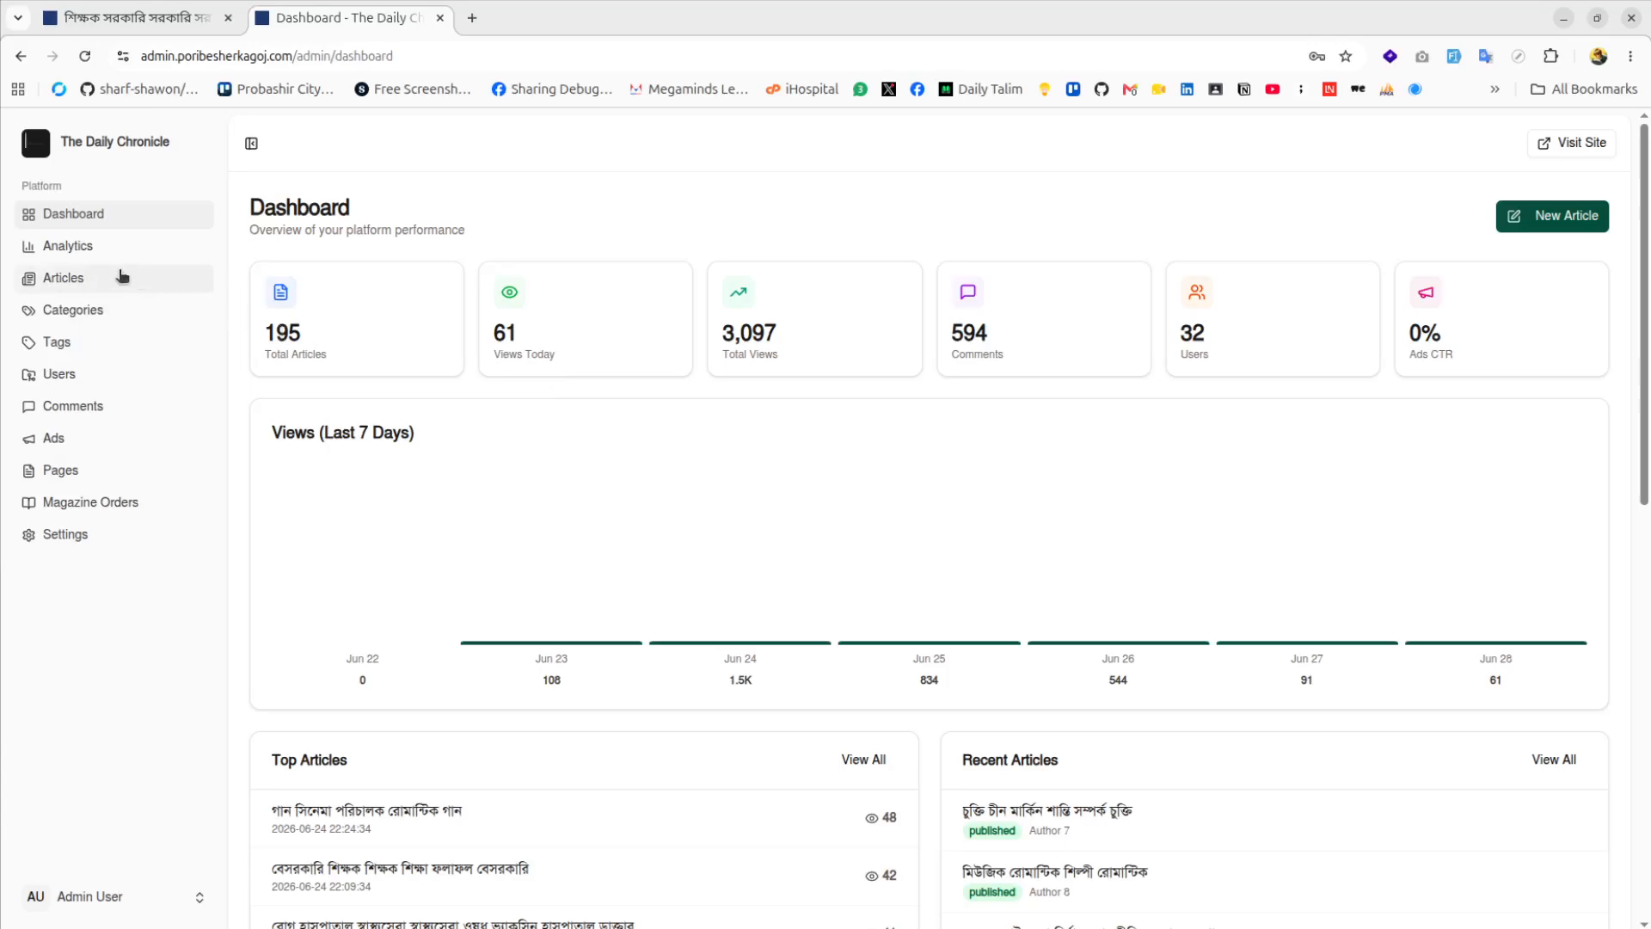
Open the Articles list and filter it to published, then draft articles
click(76, 287)
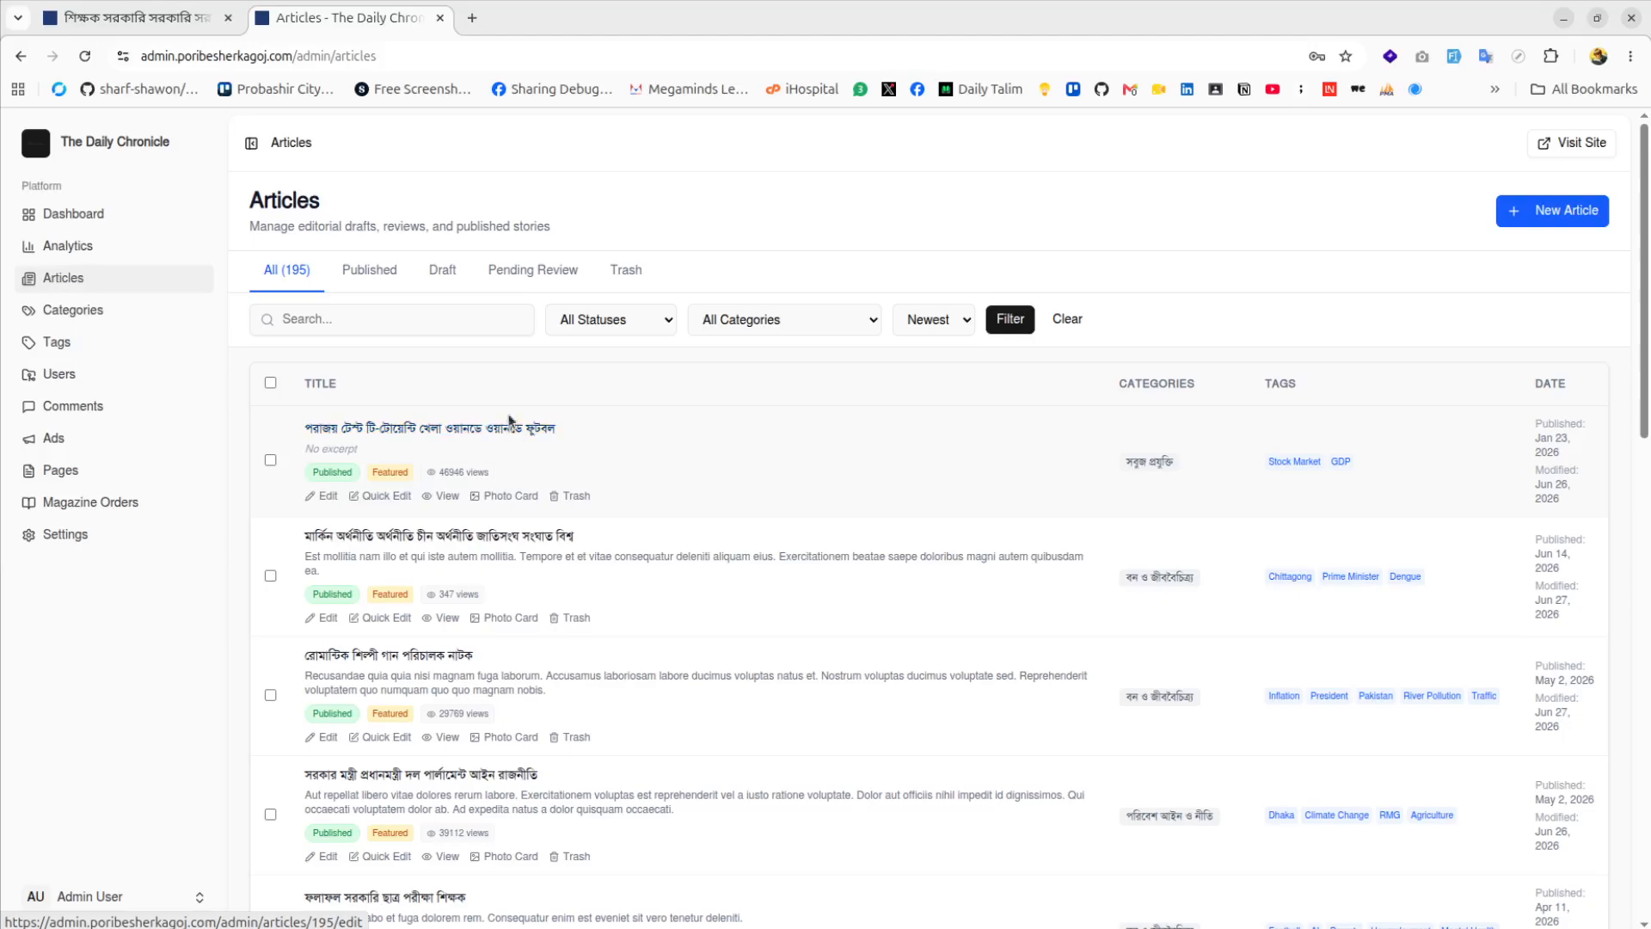
scroll(427, 481, down, 5)
scroll(331, 392, up, 4)
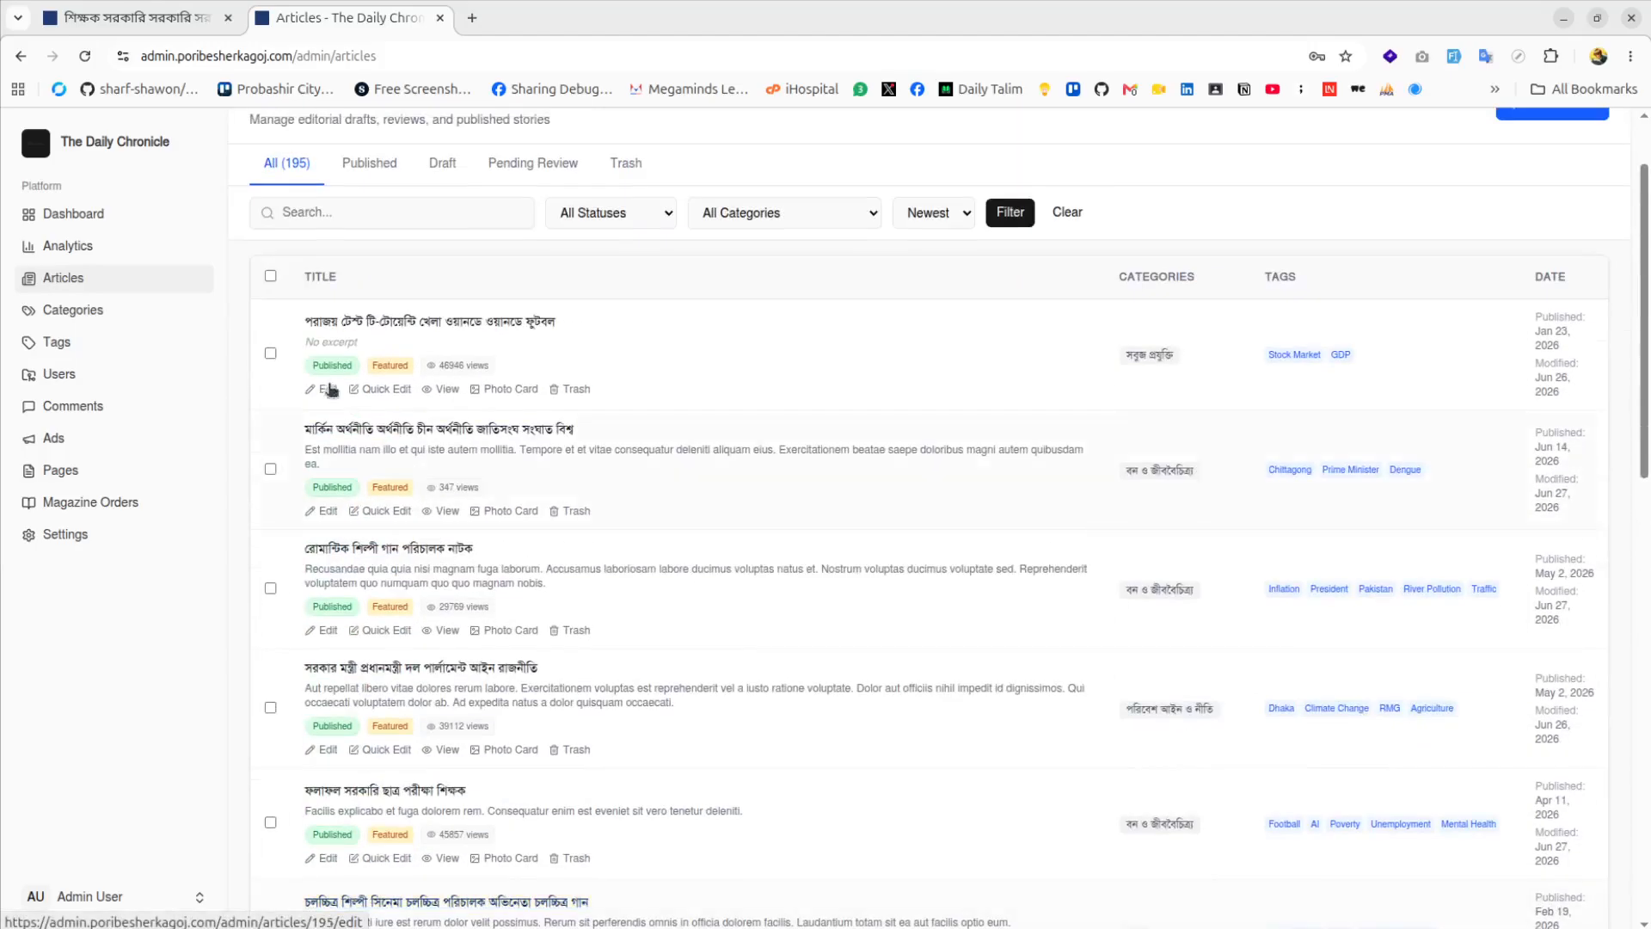
scroll(273, 176, up, 2)
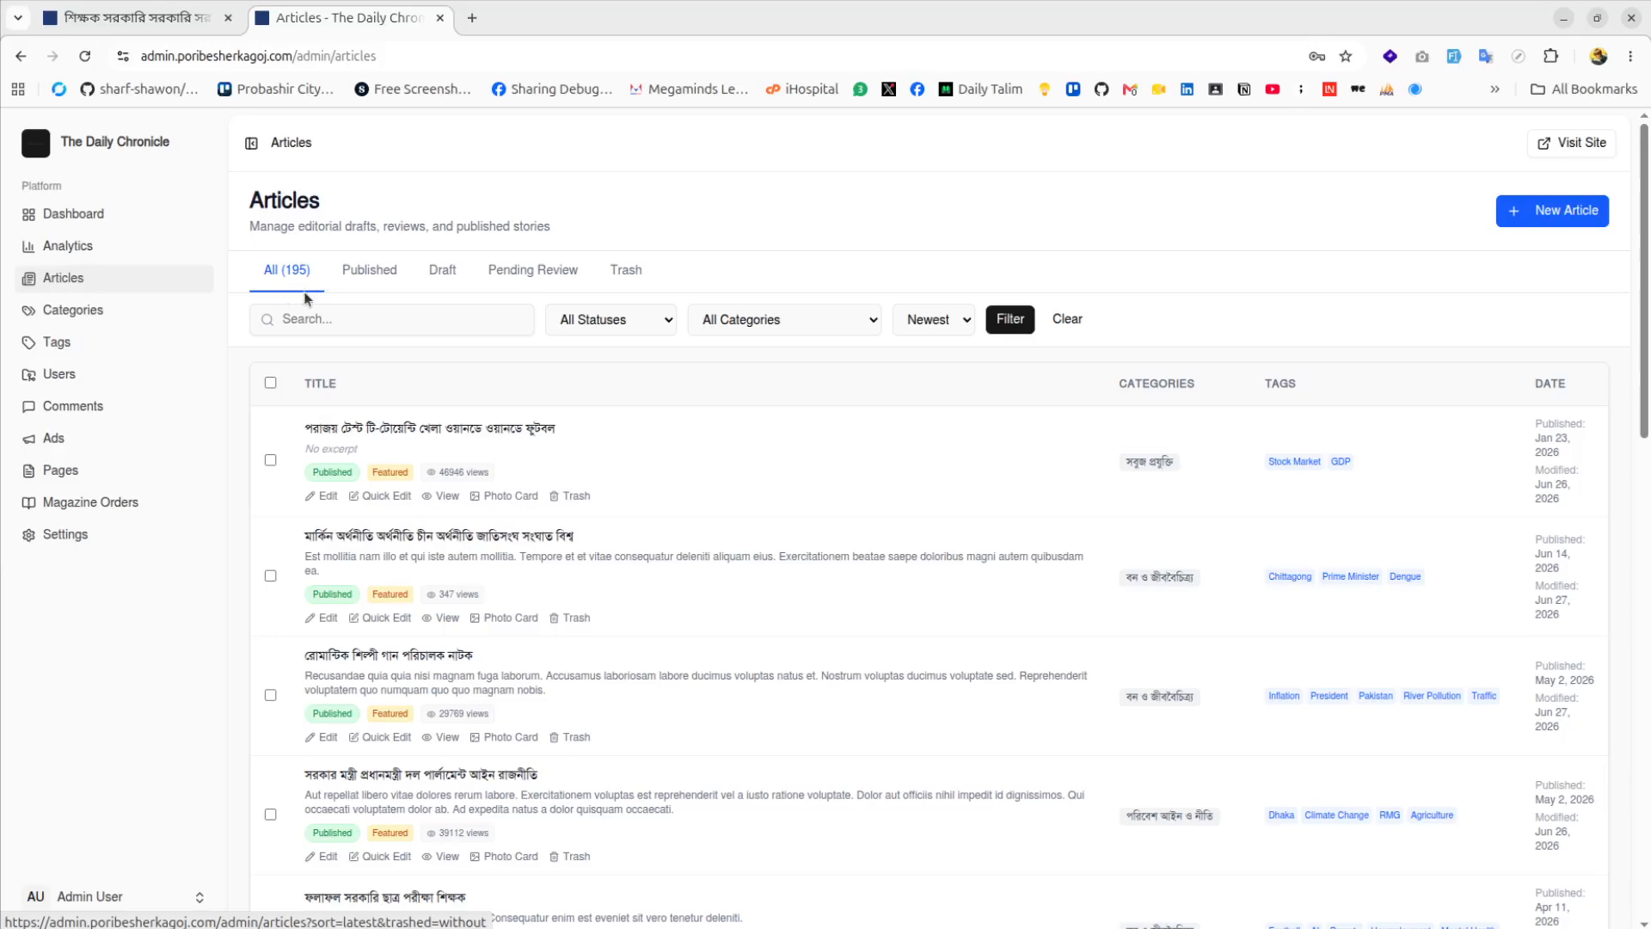
click(367, 283)
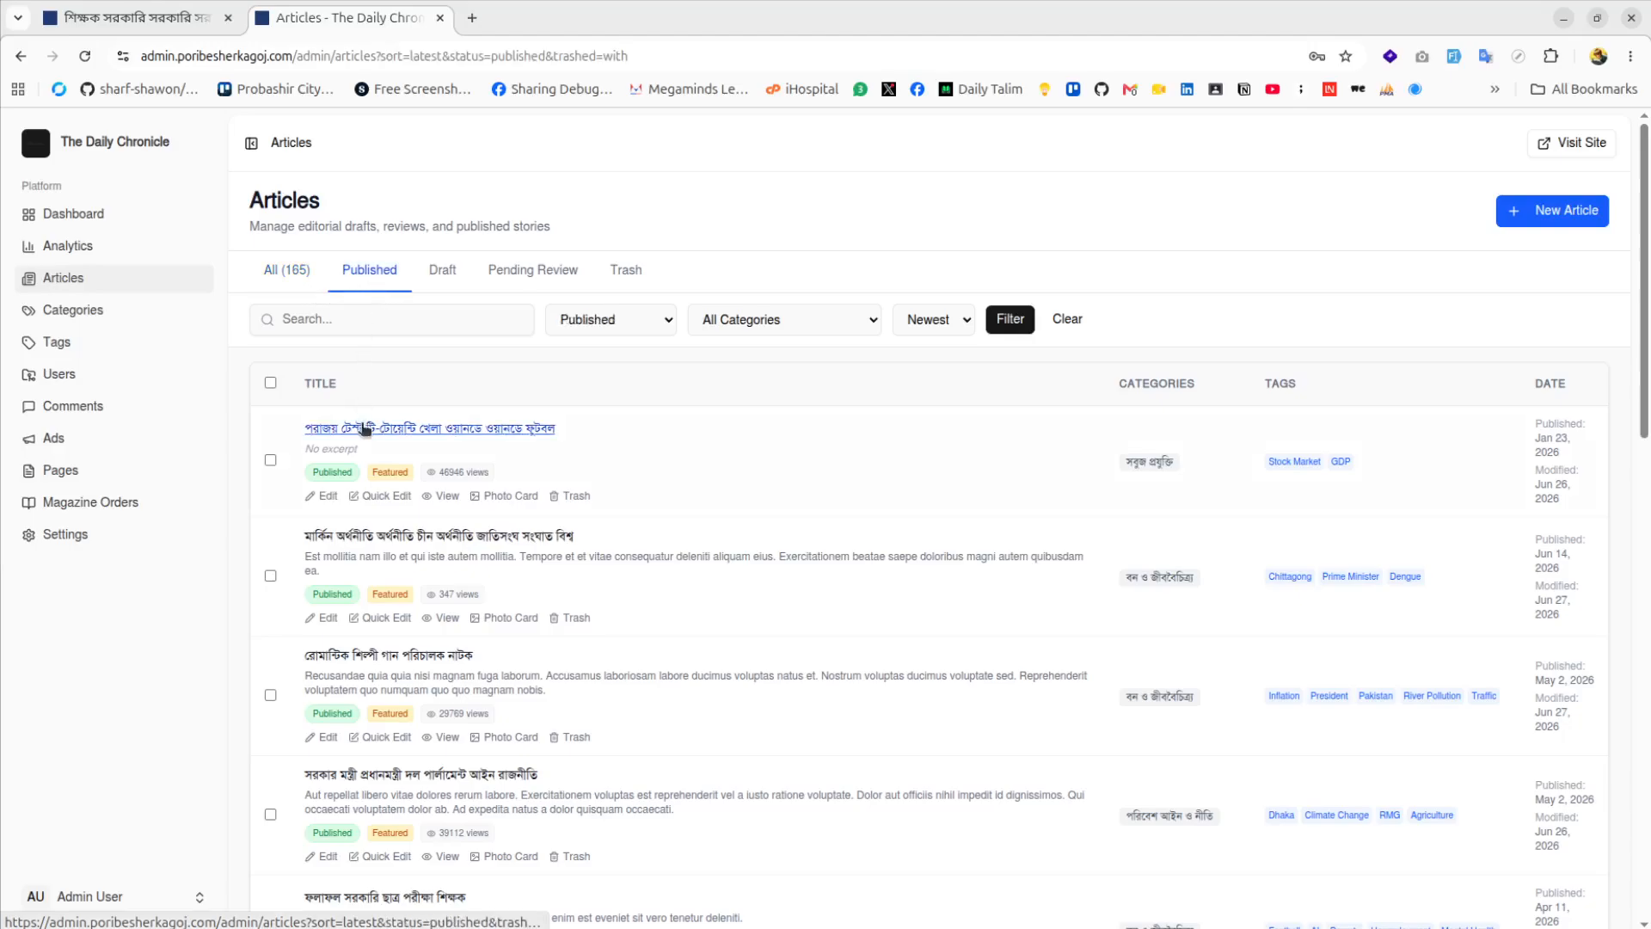
click(443, 273)
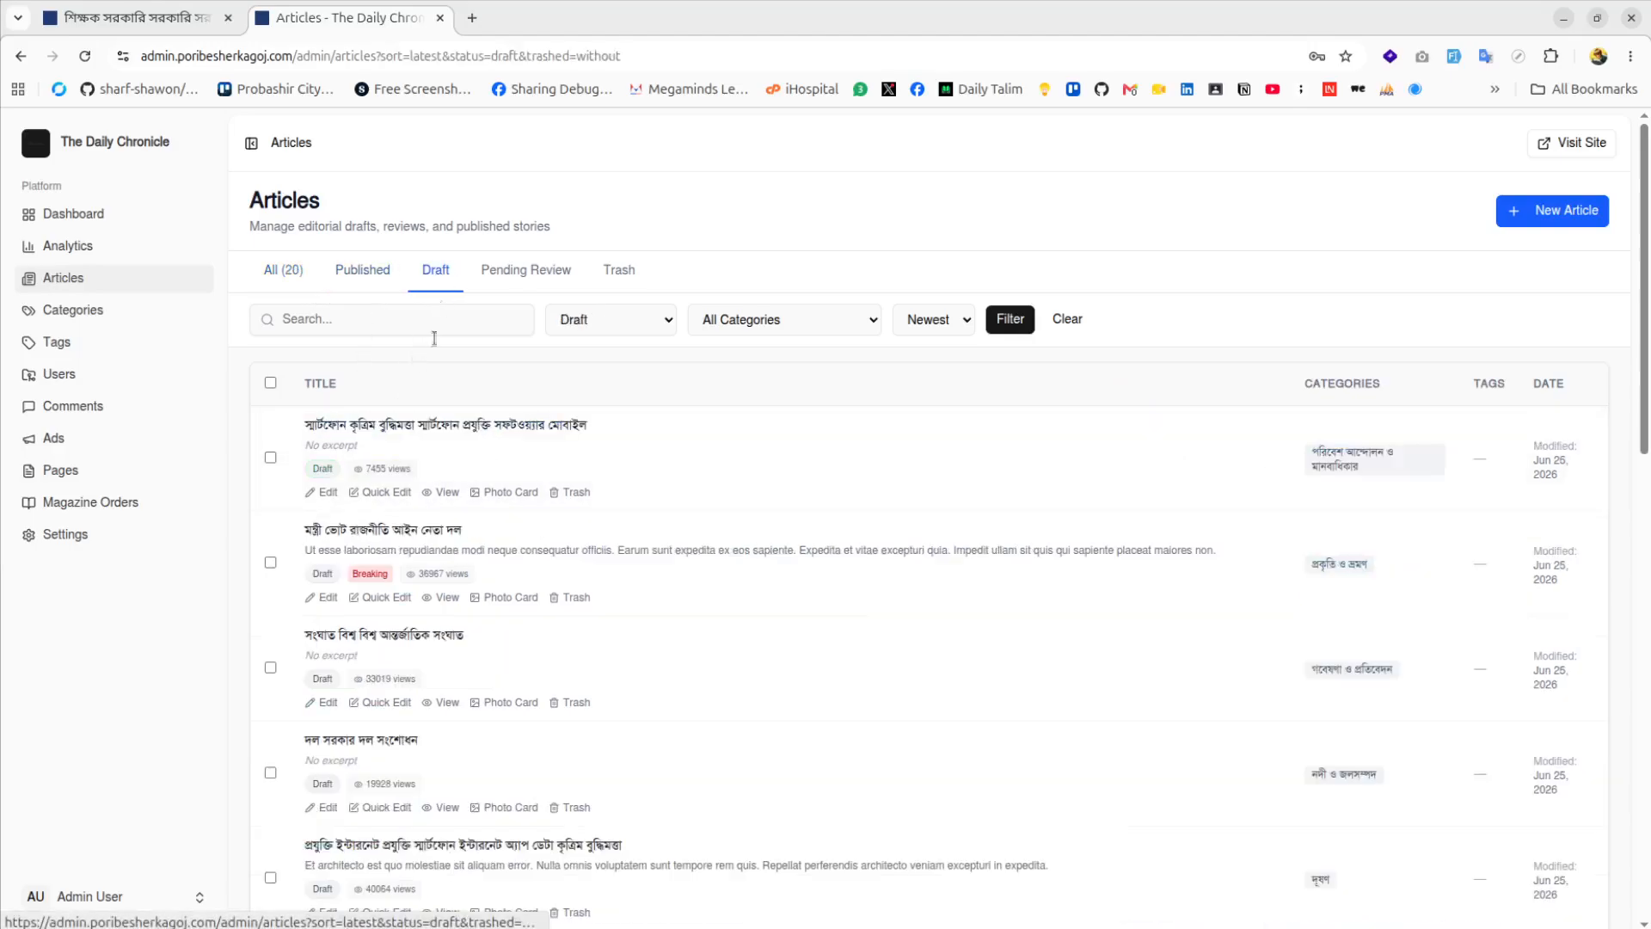
Check pending-review and trashed articles, show all 195 again, then open User Management
click(505, 275)
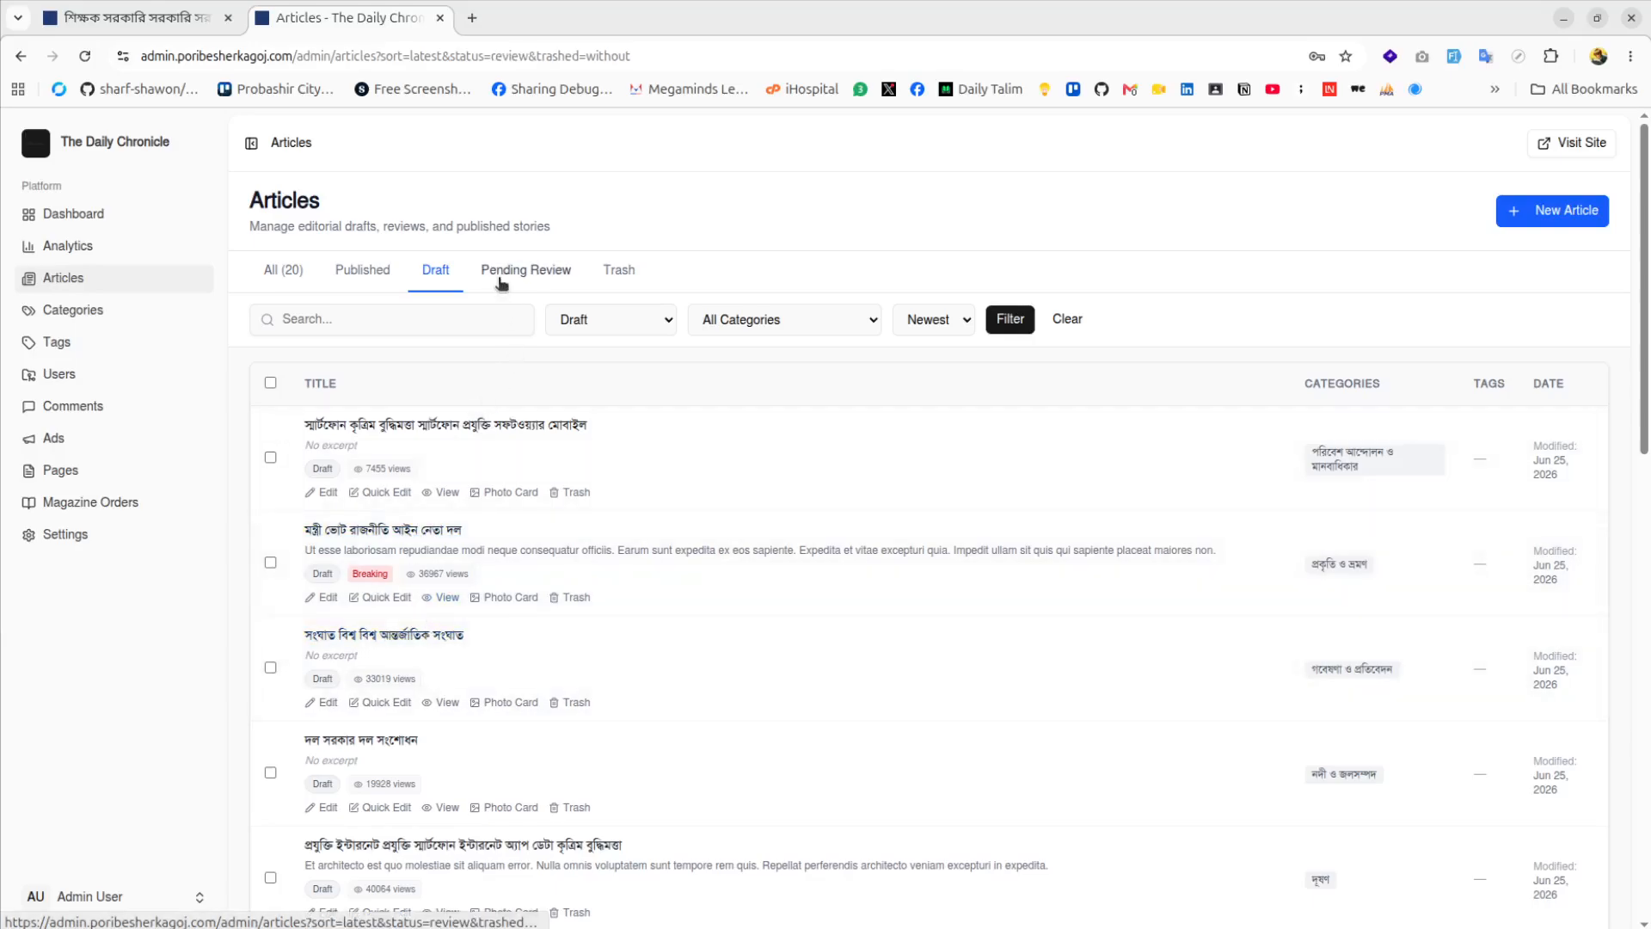
click(618, 273)
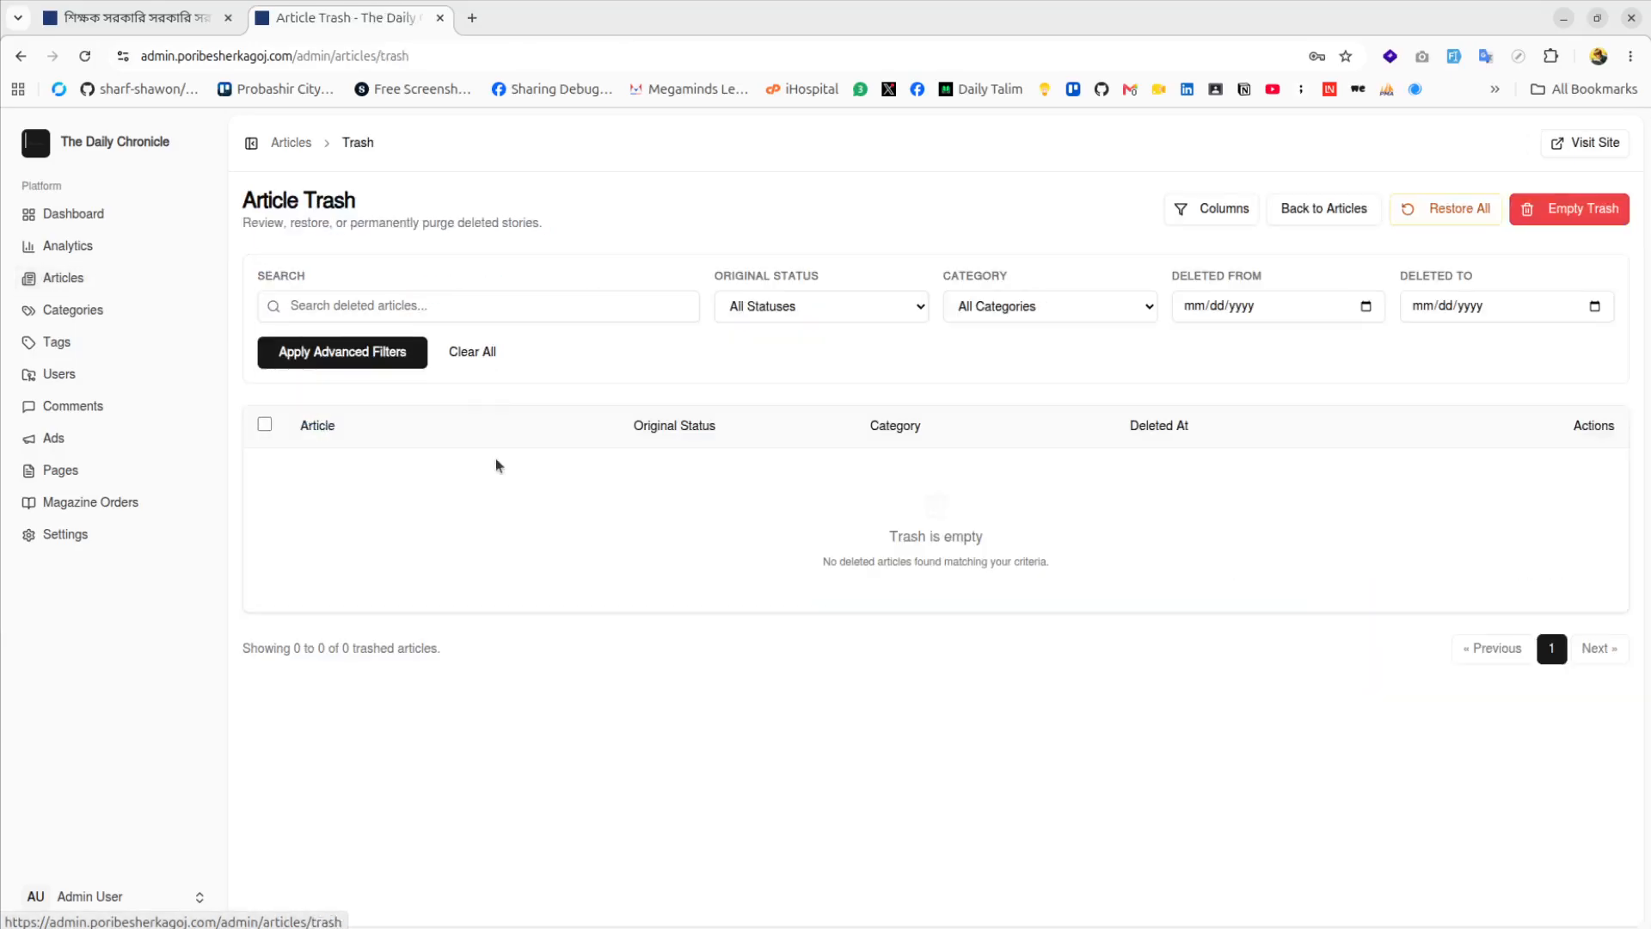
click(20, 55)
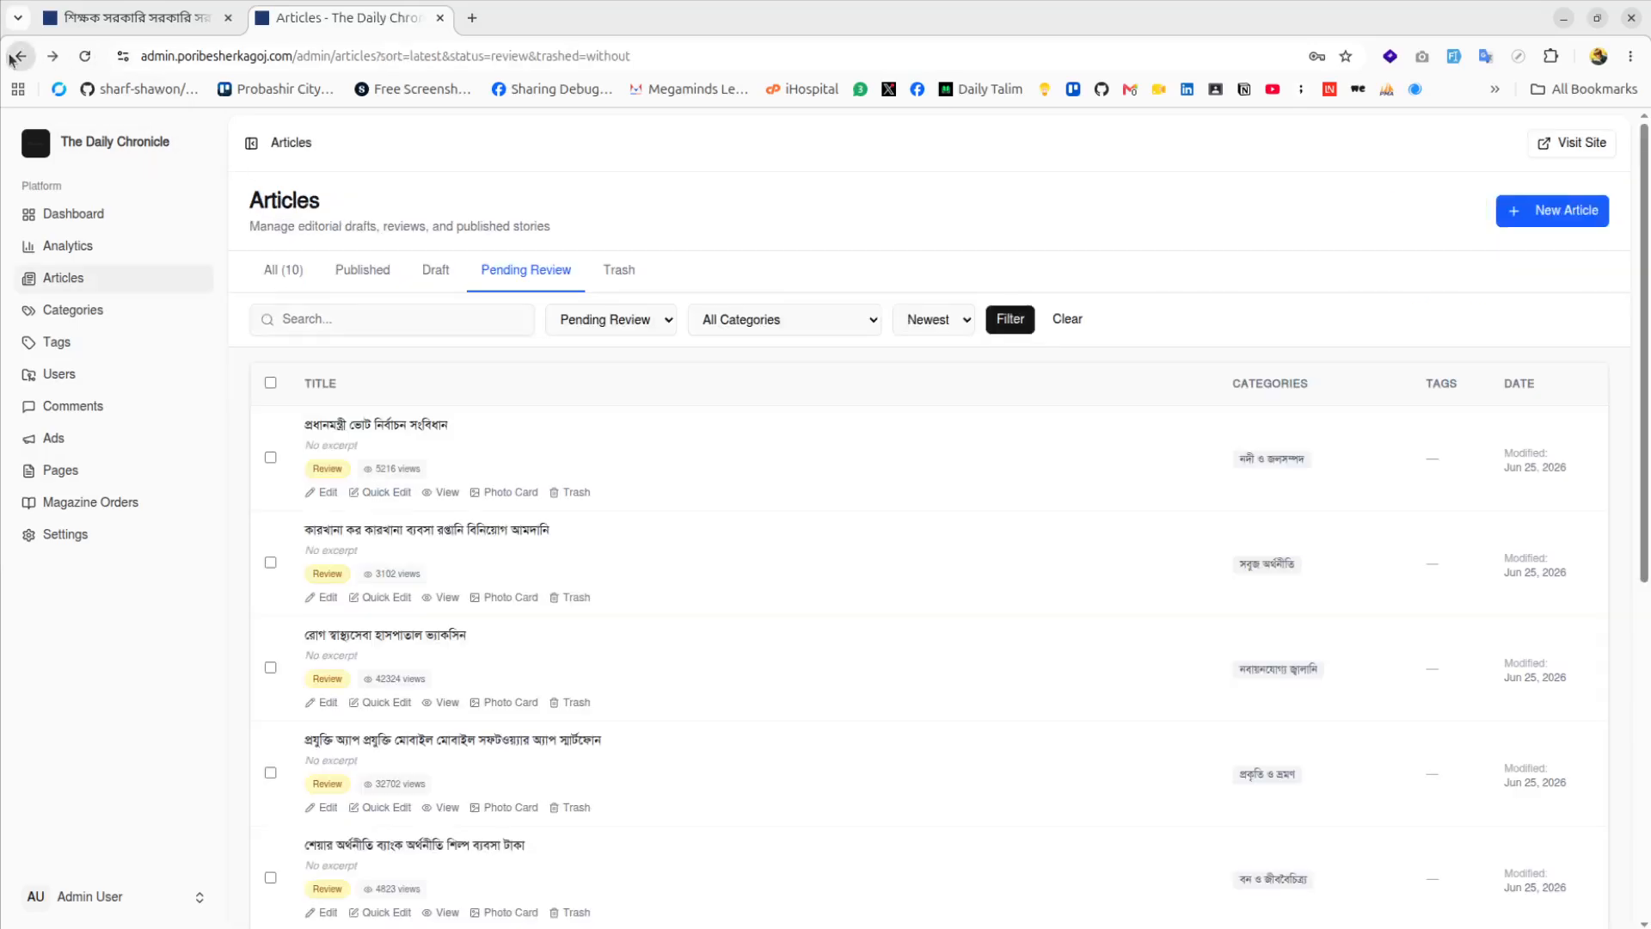
click(299, 283)
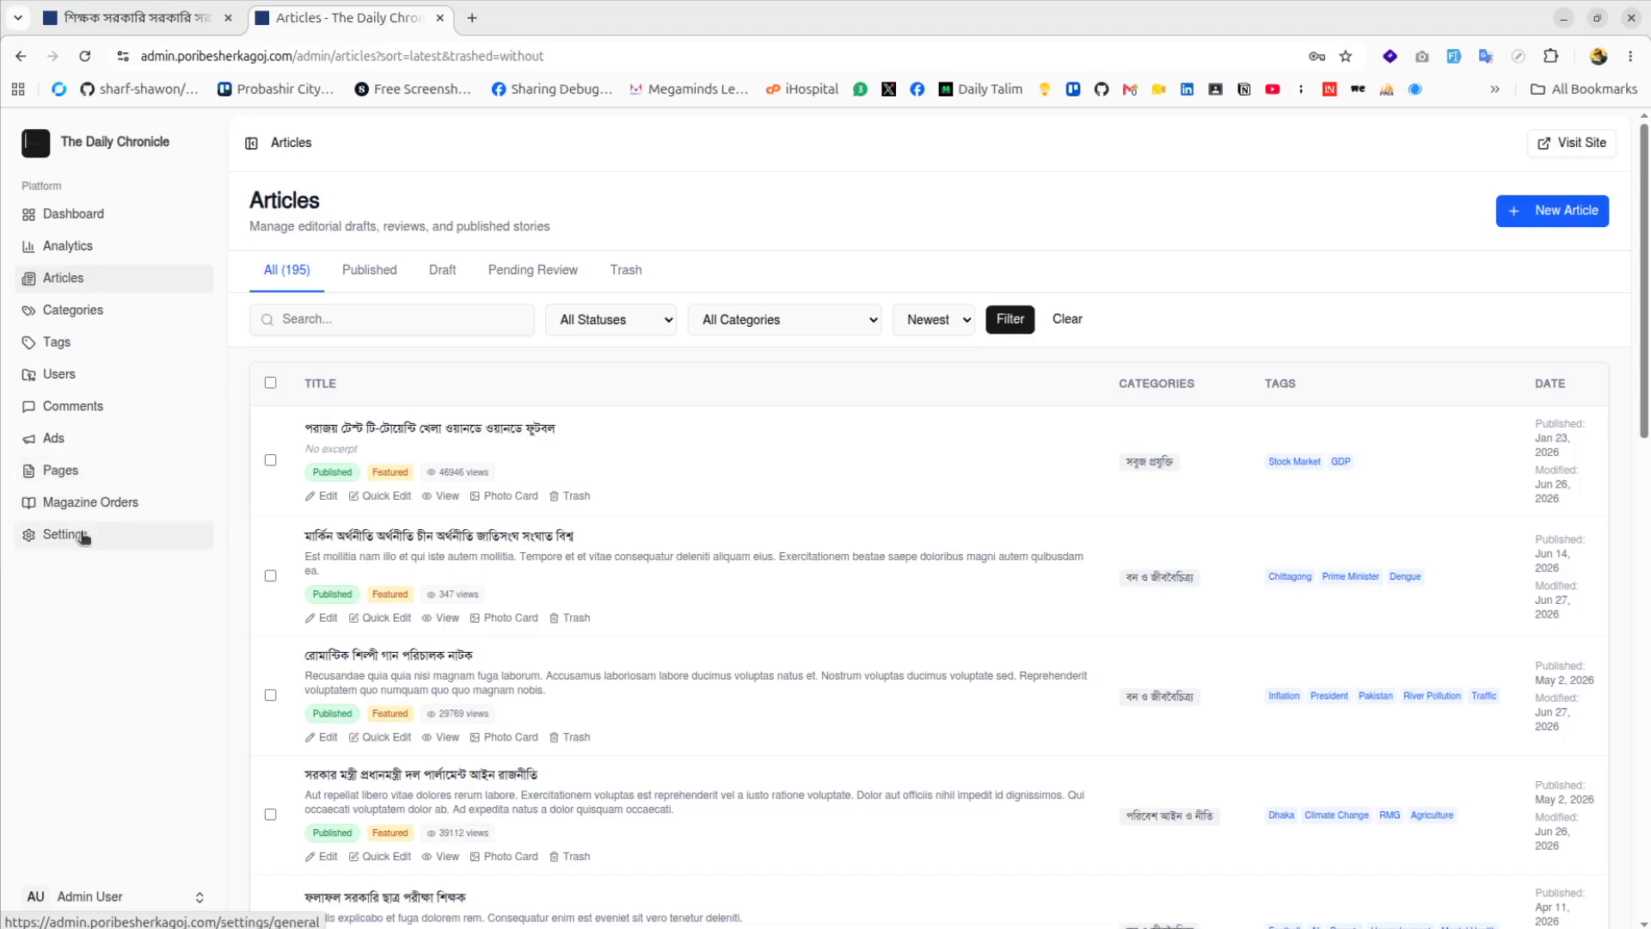
click(59, 373)
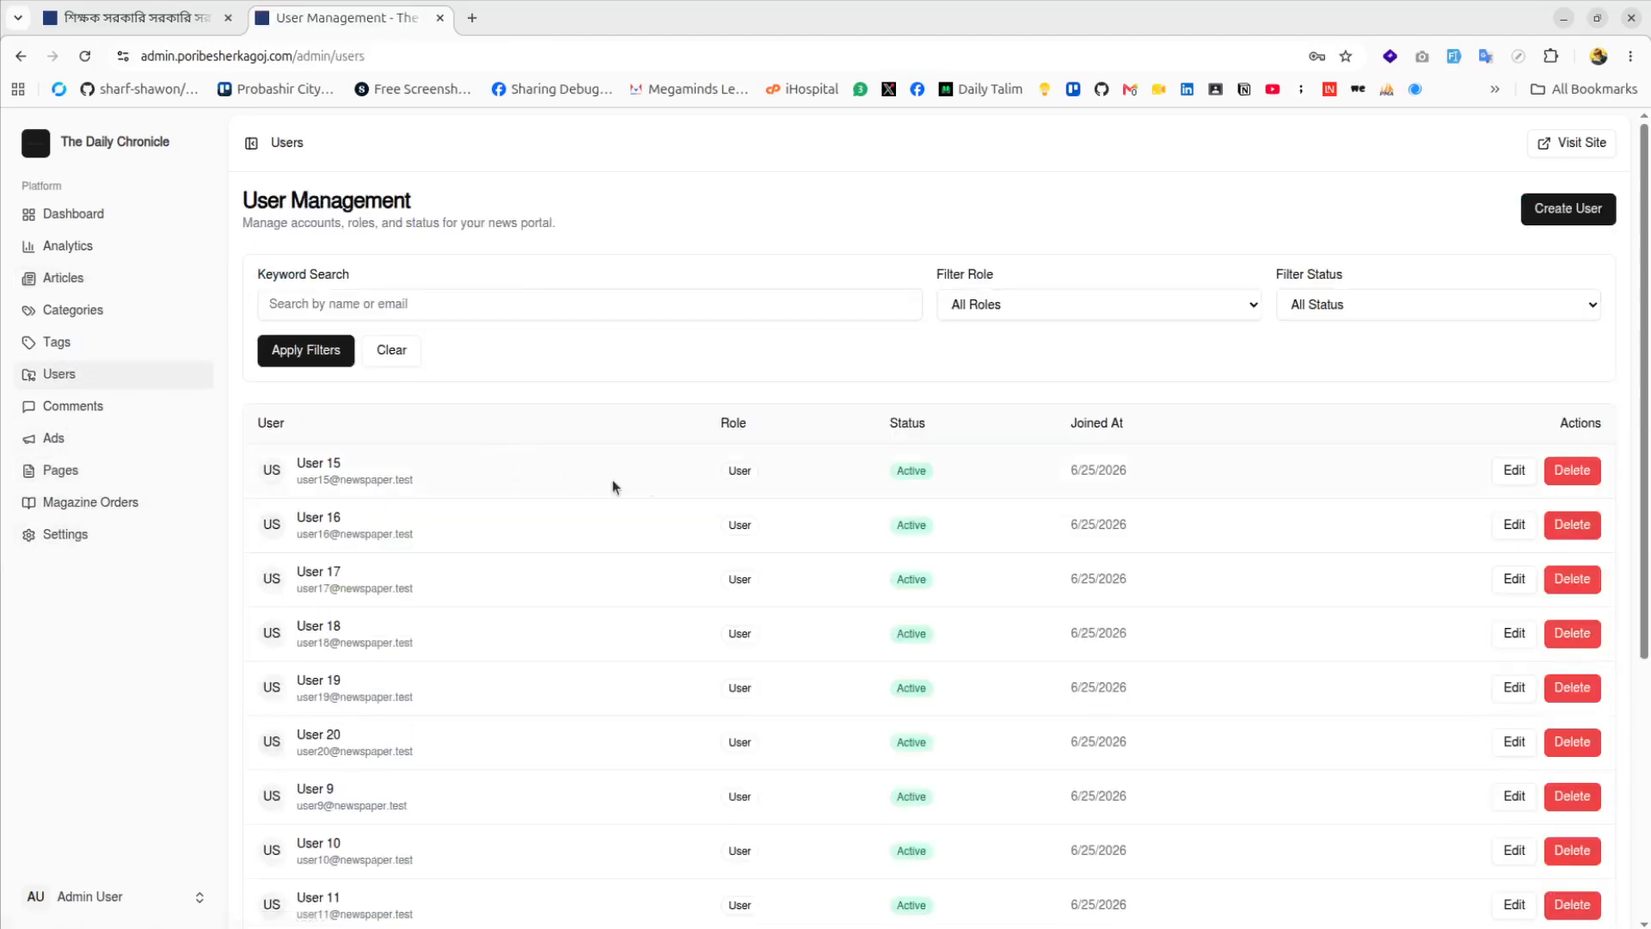
Start a new user and set Assign Role to Reporter, reviewing the other roles without changing it
click(1567, 208)
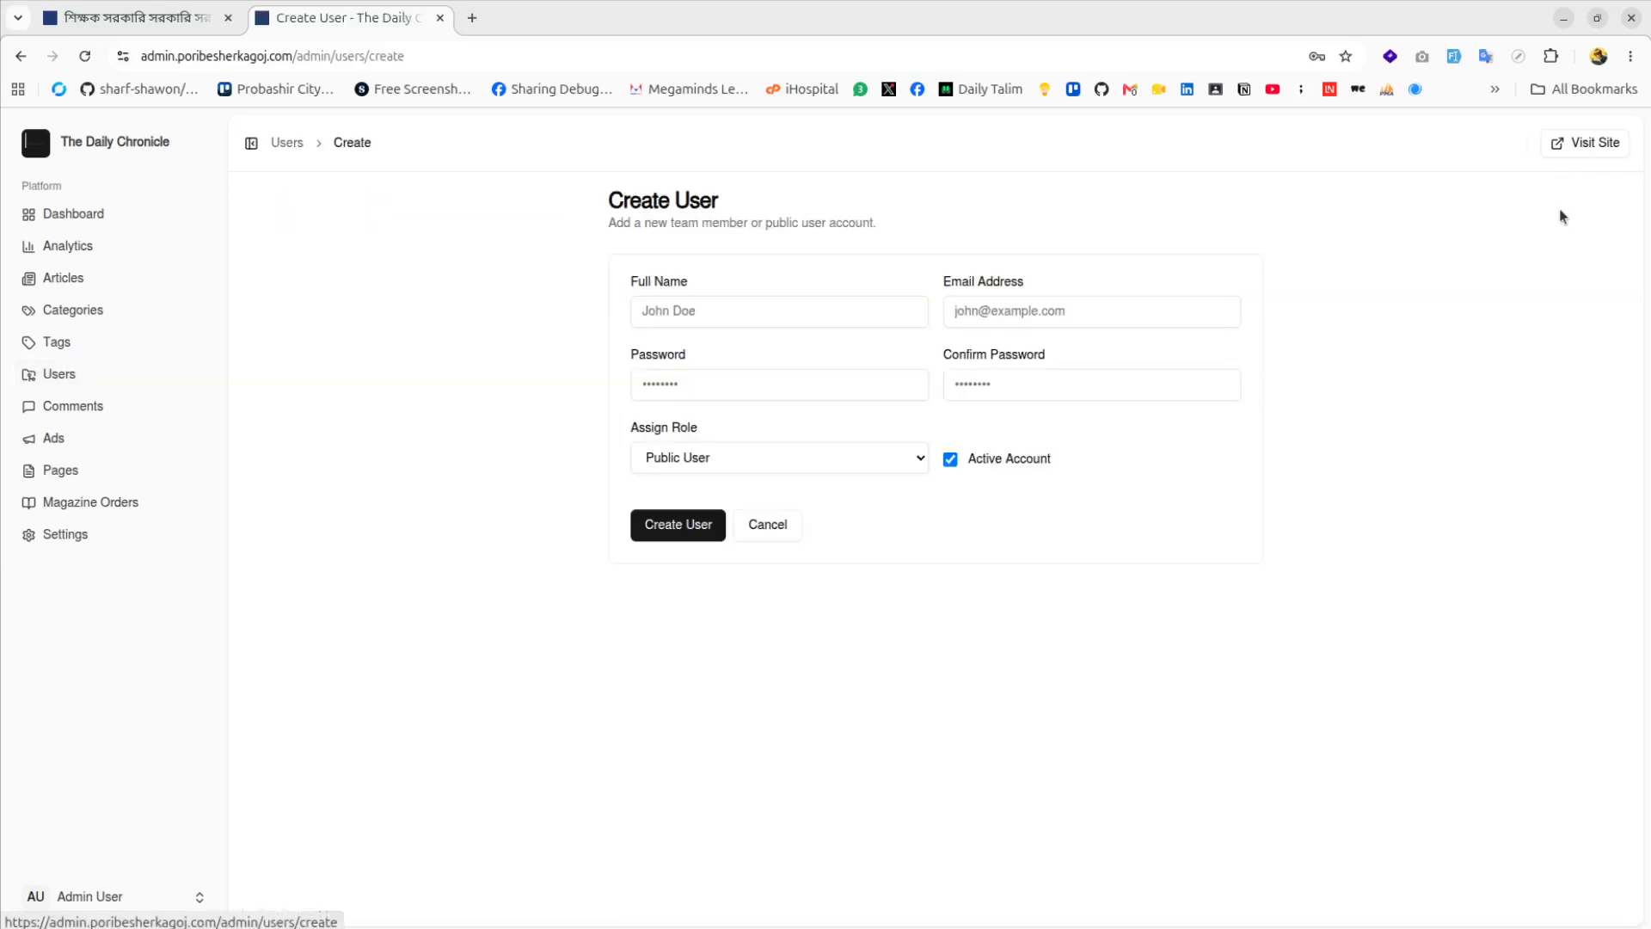
click(810, 458)
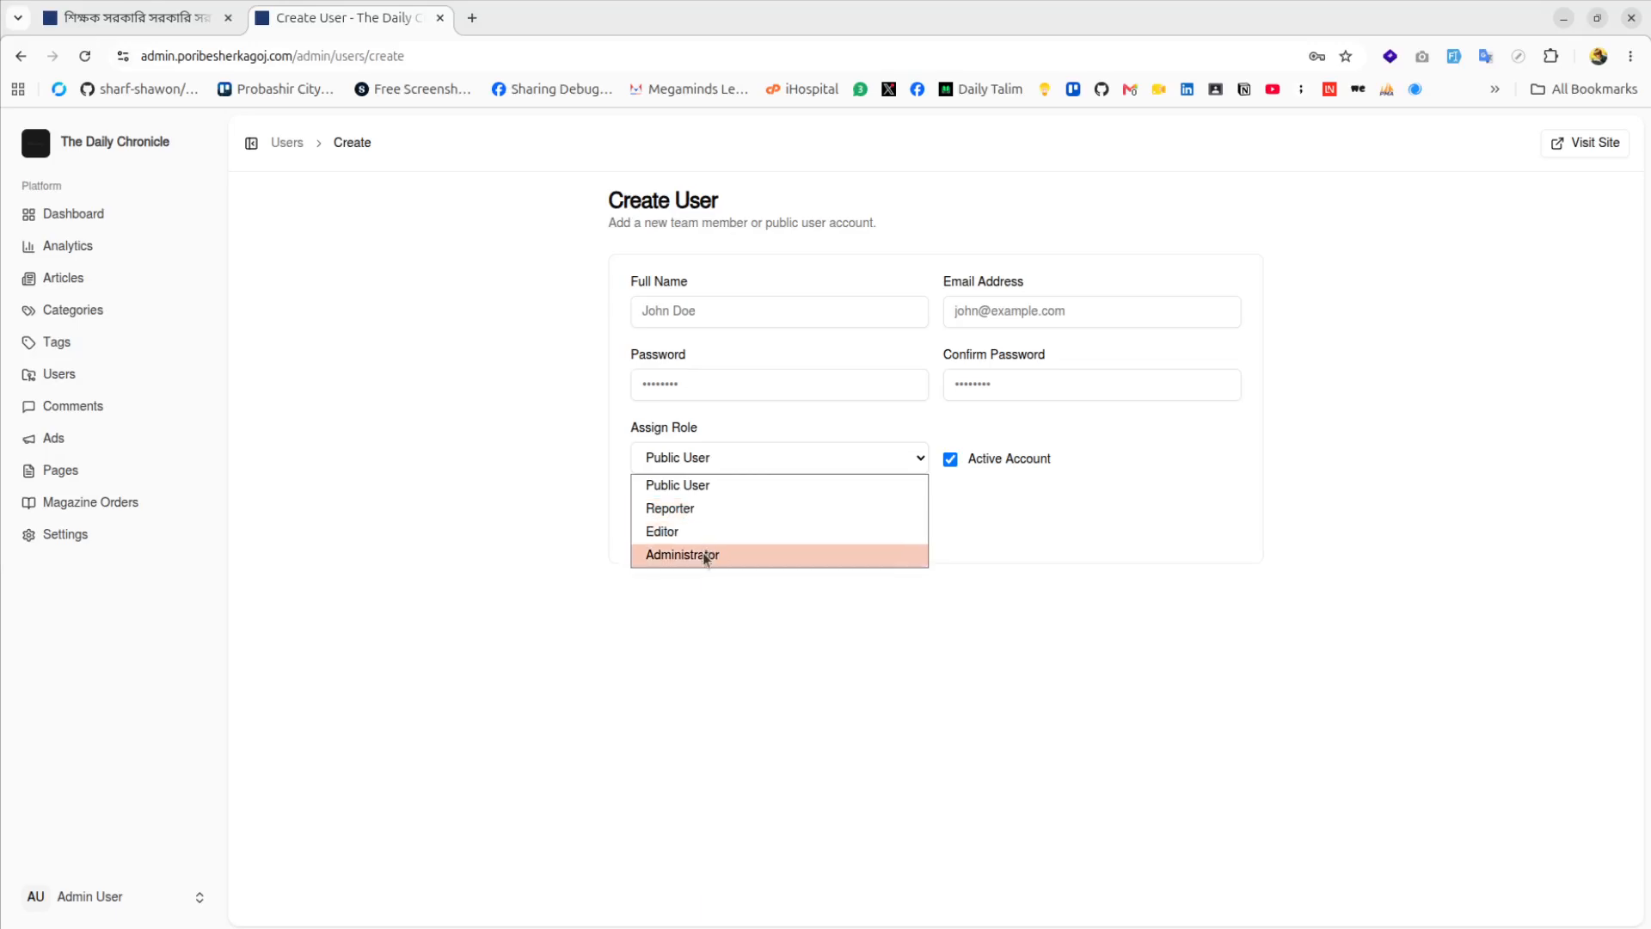
click(670, 509)
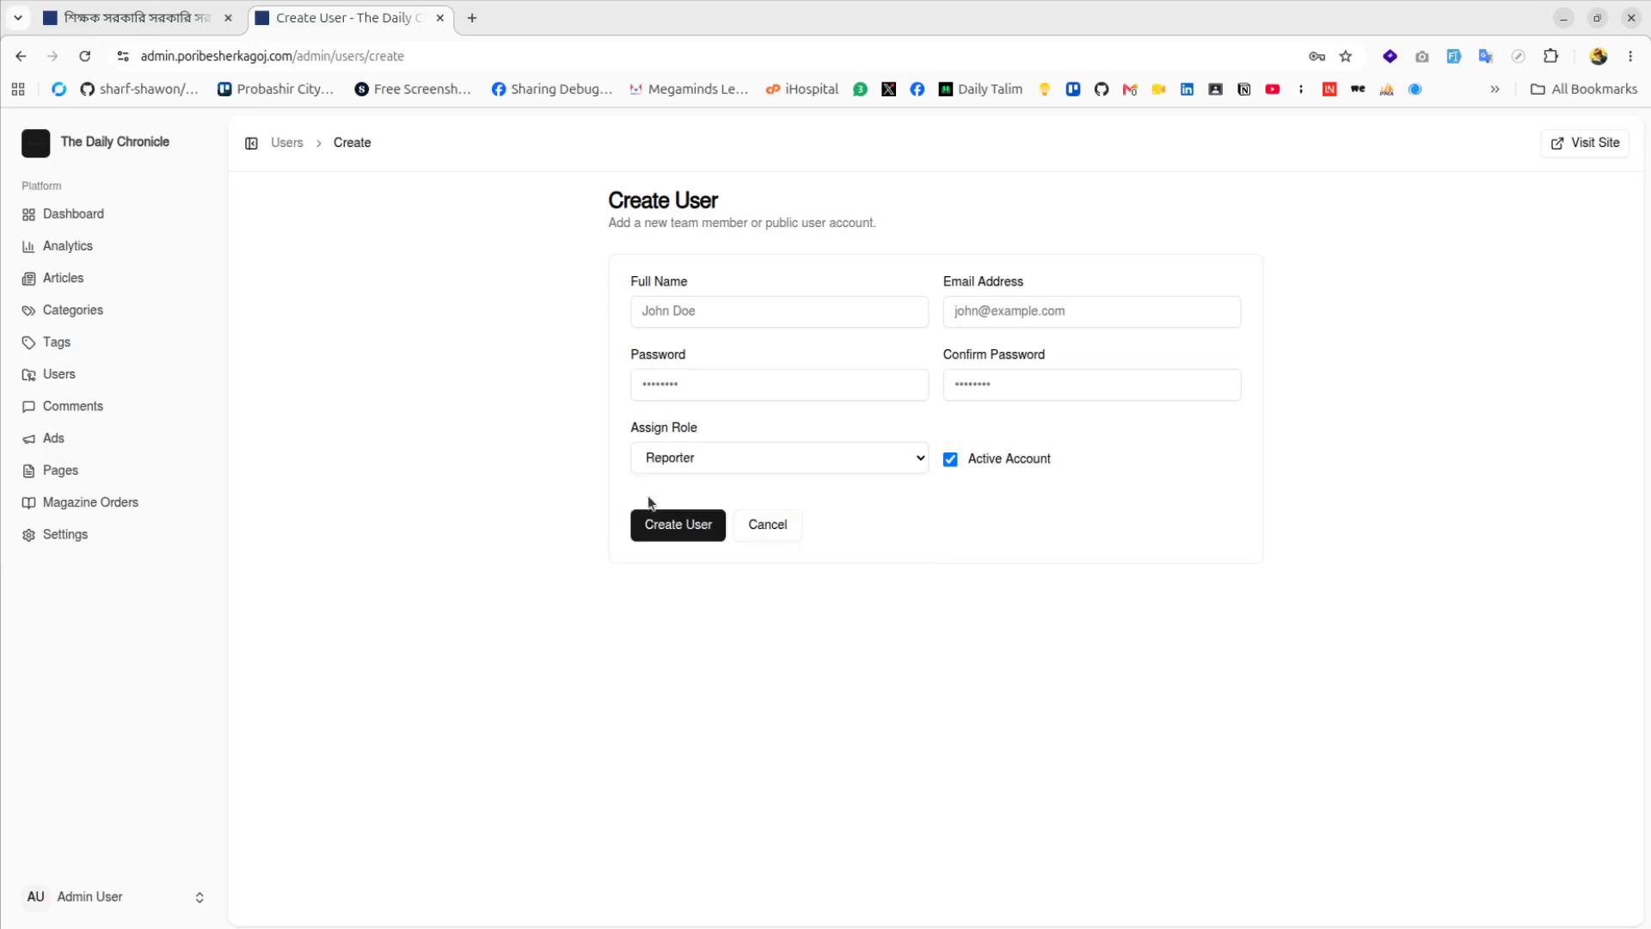
click(766, 444)
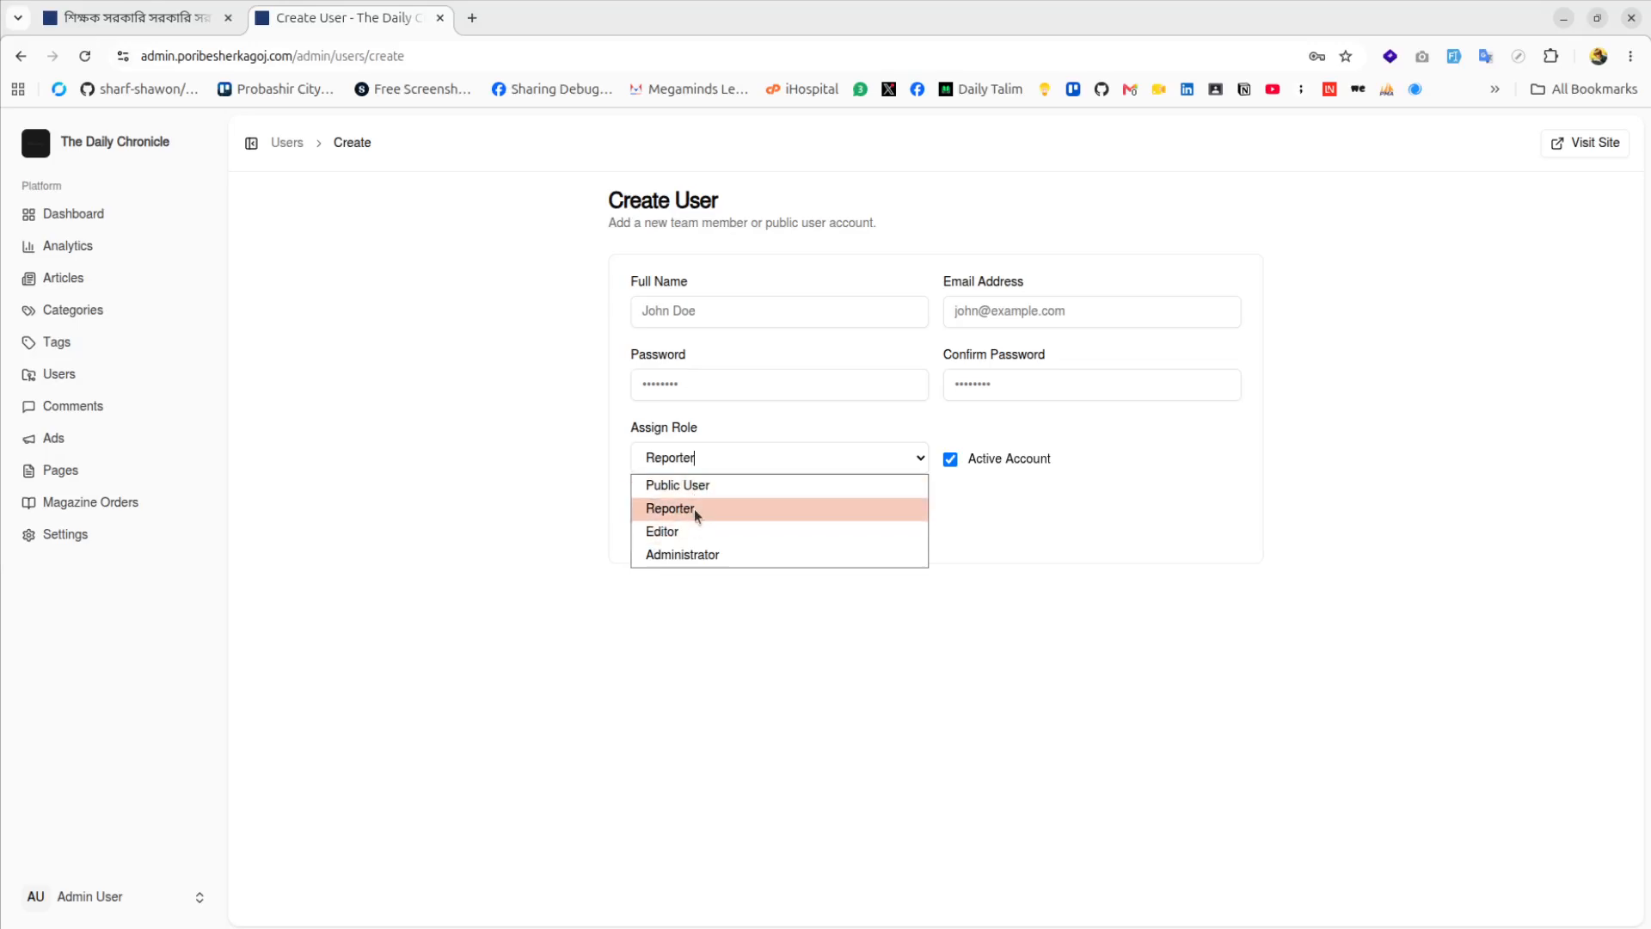
click(564, 514)
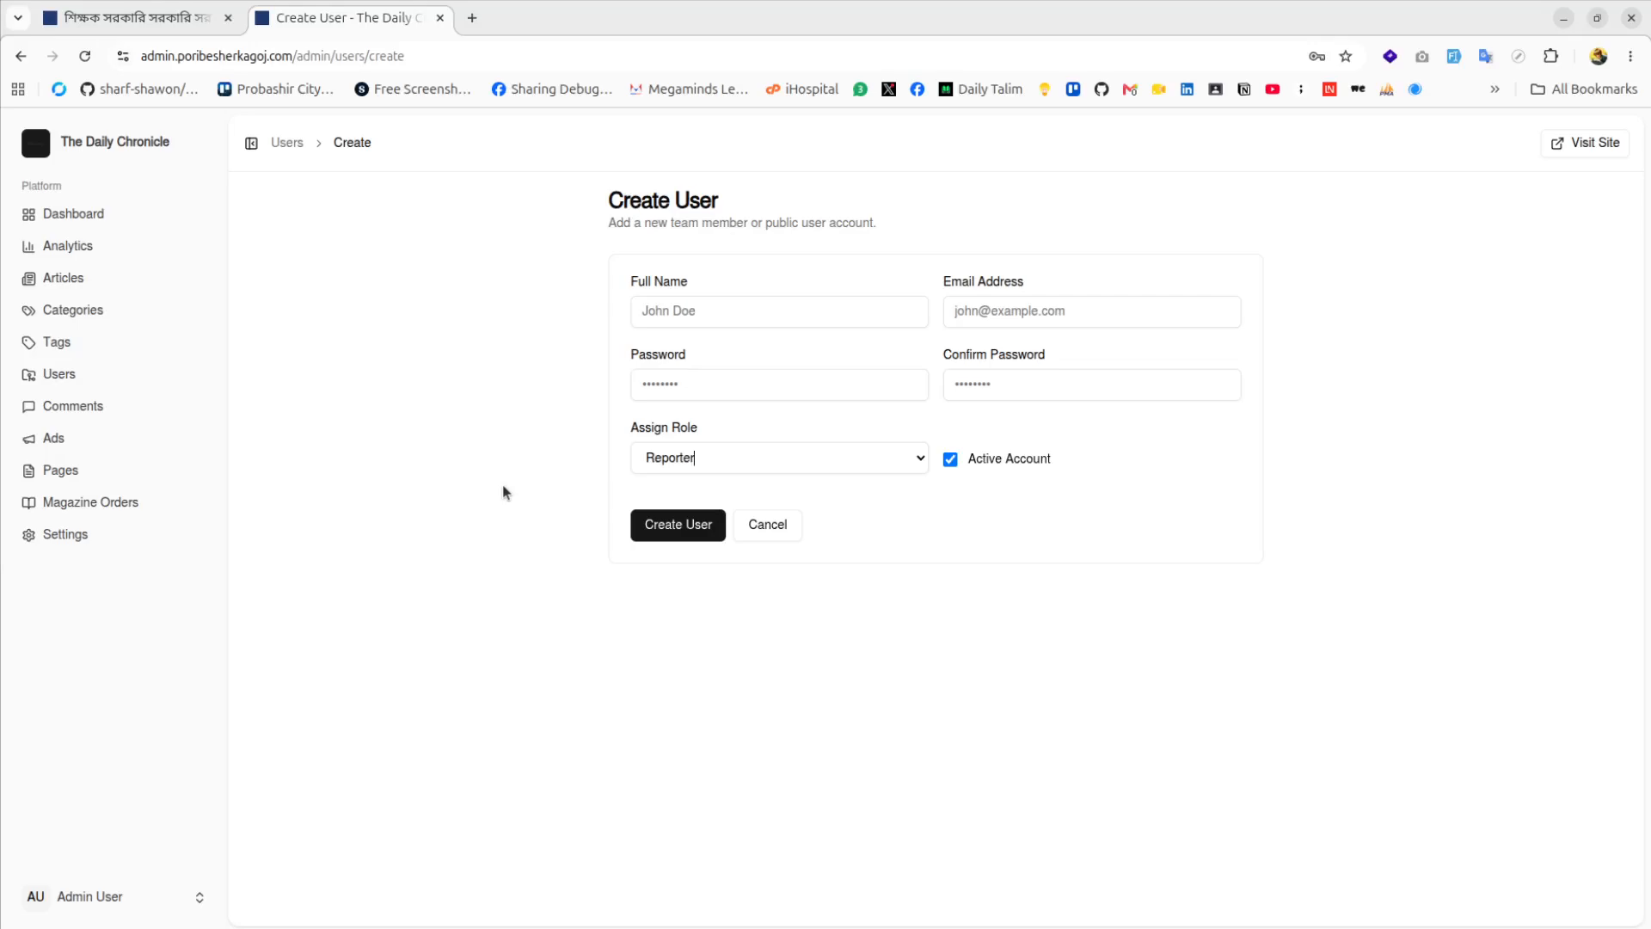
click(694, 462)
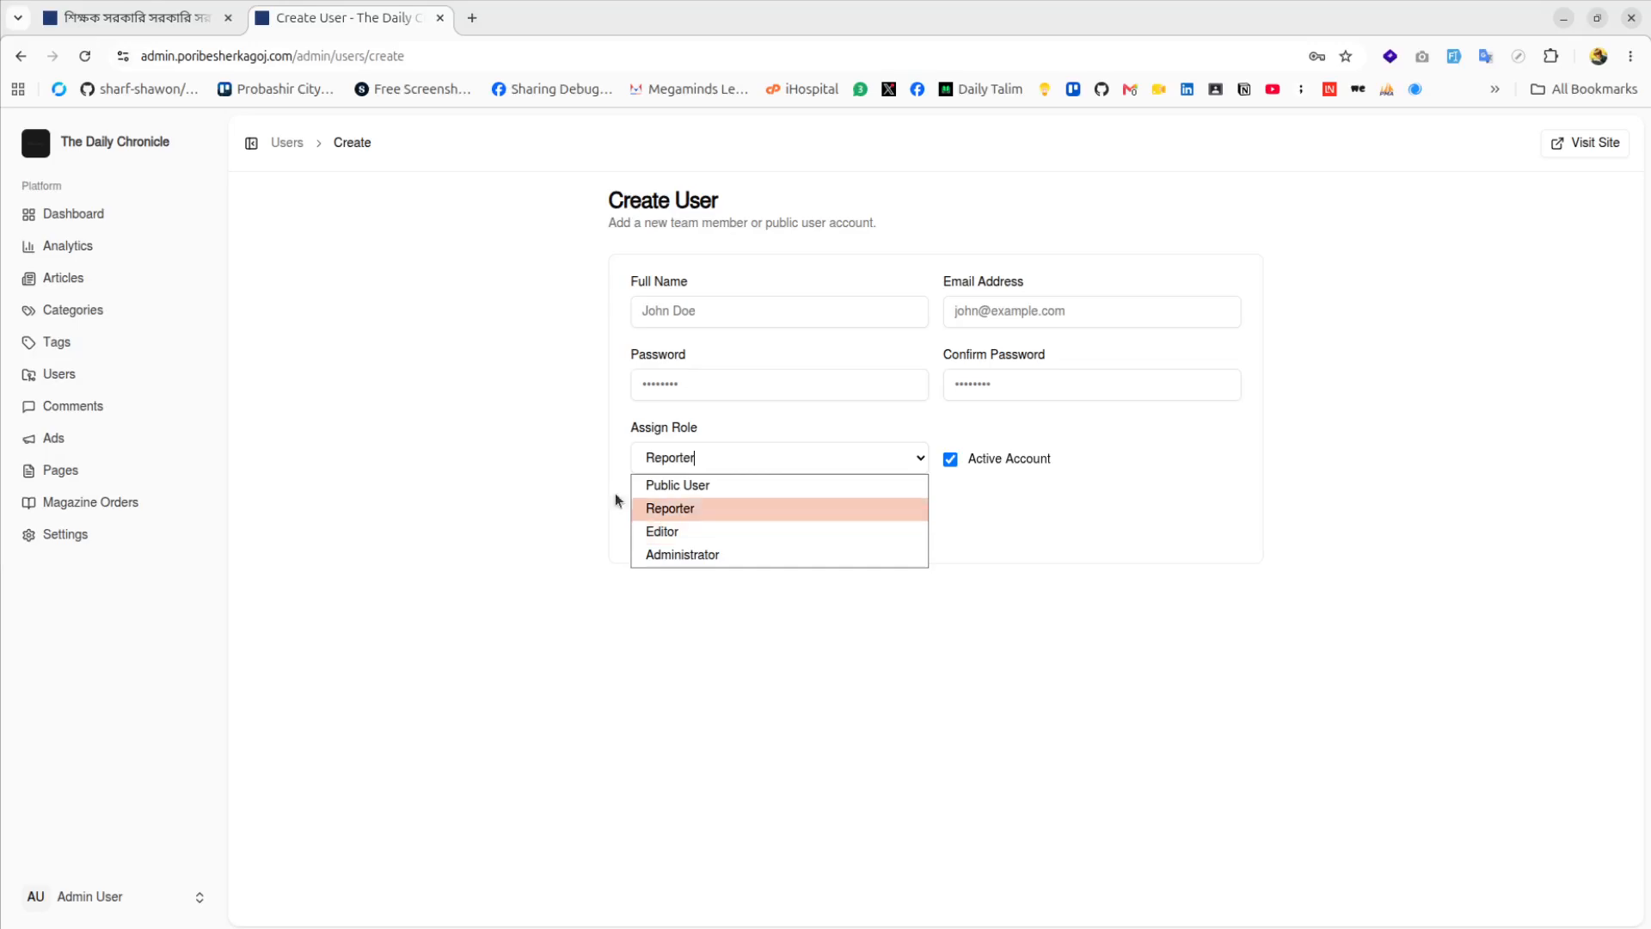
click(489, 441)
Check the Published, Draft, Pending Review and empty Trash article lists, then start a new article
click(80, 287)
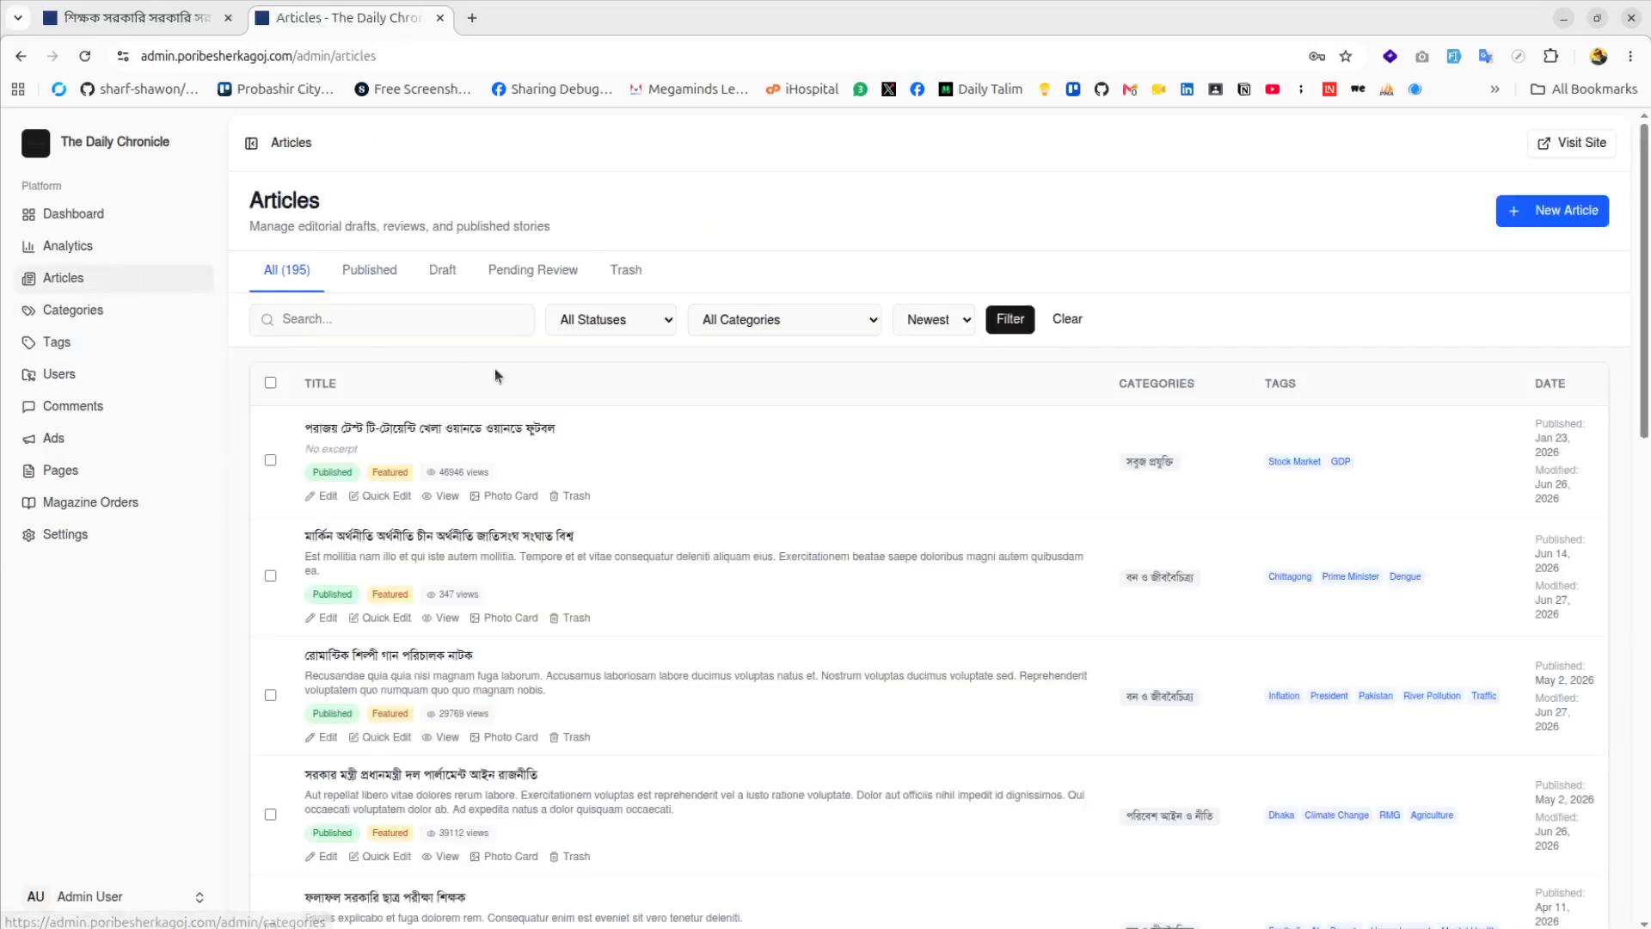
click(368, 275)
click(442, 275)
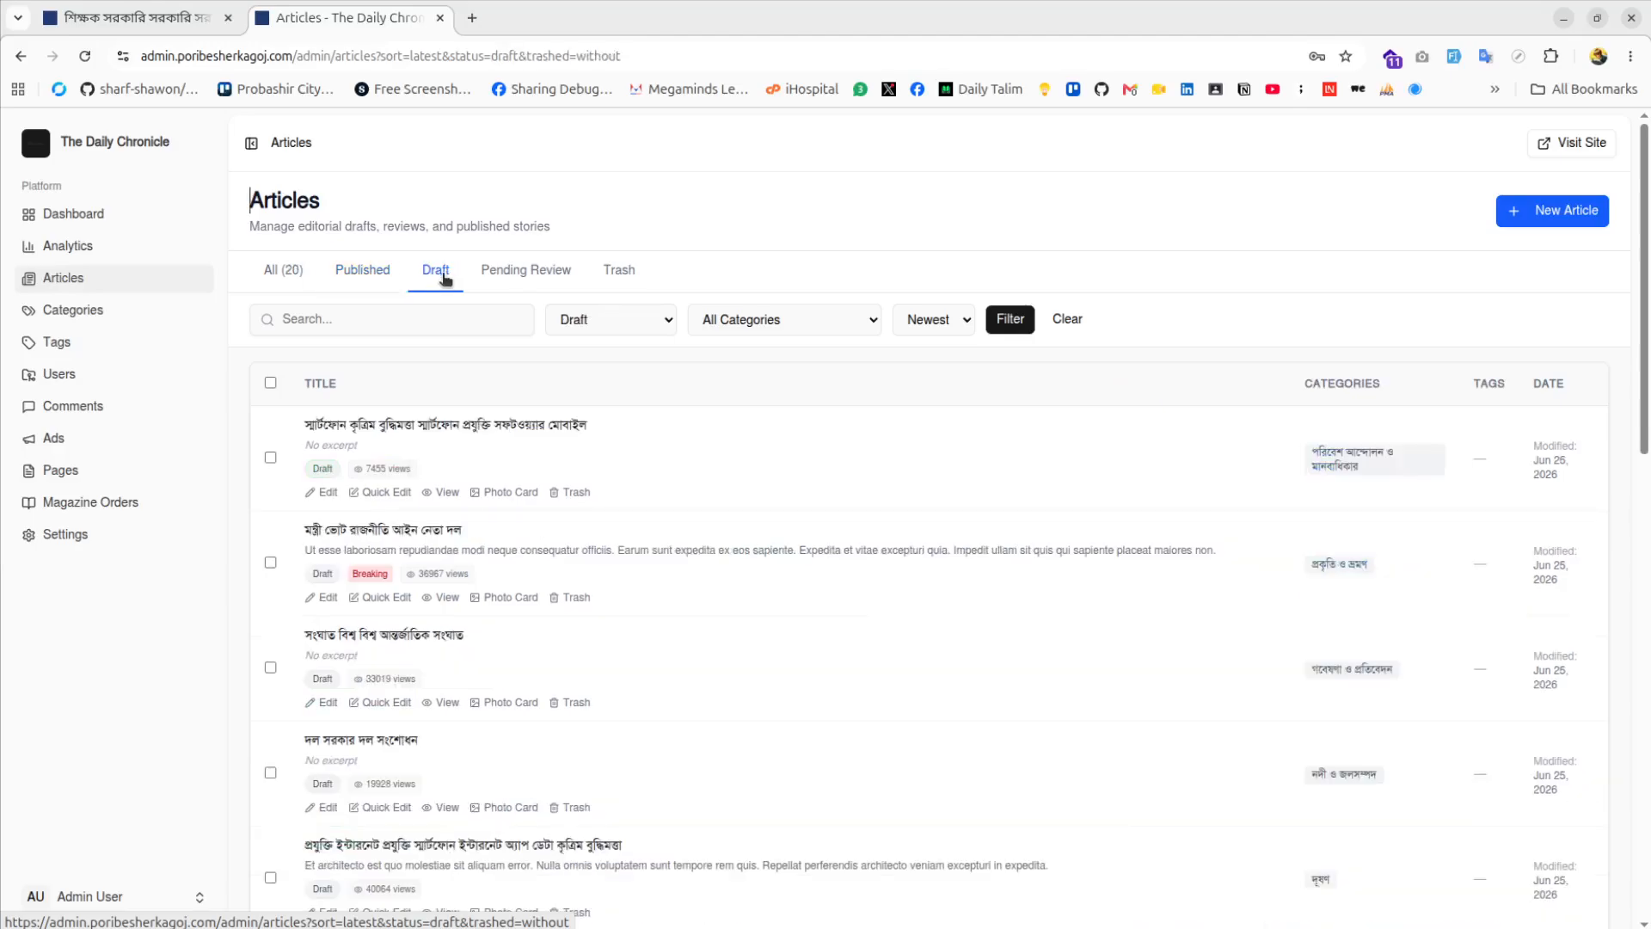
click(520, 271)
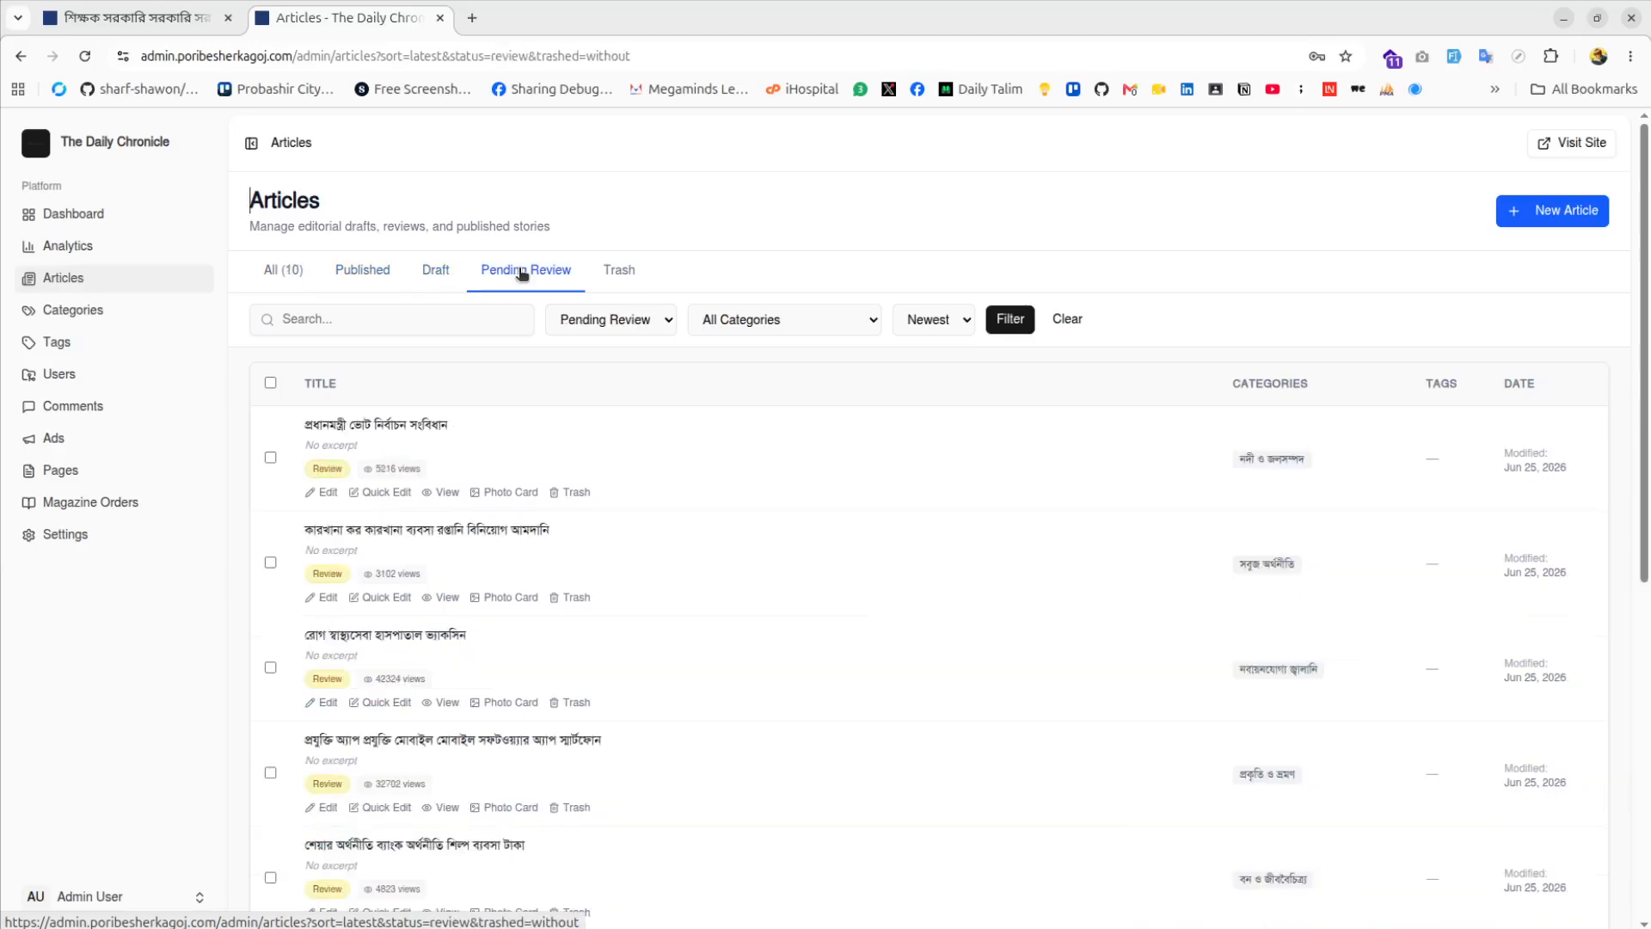
click(619, 274)
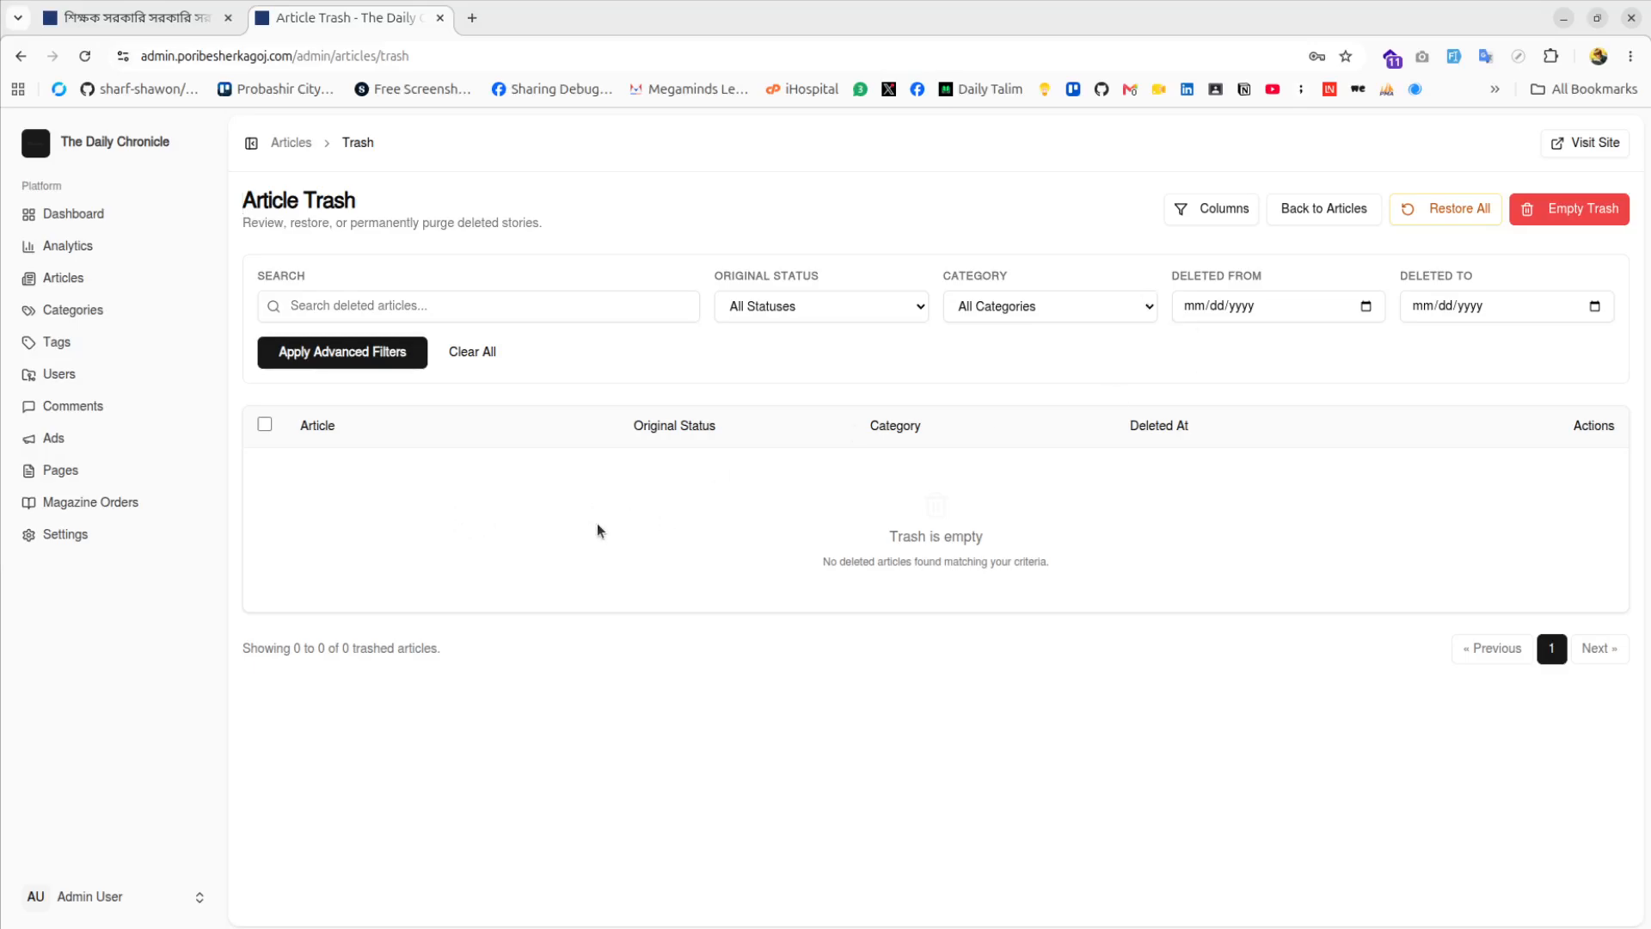
click(21, 56)
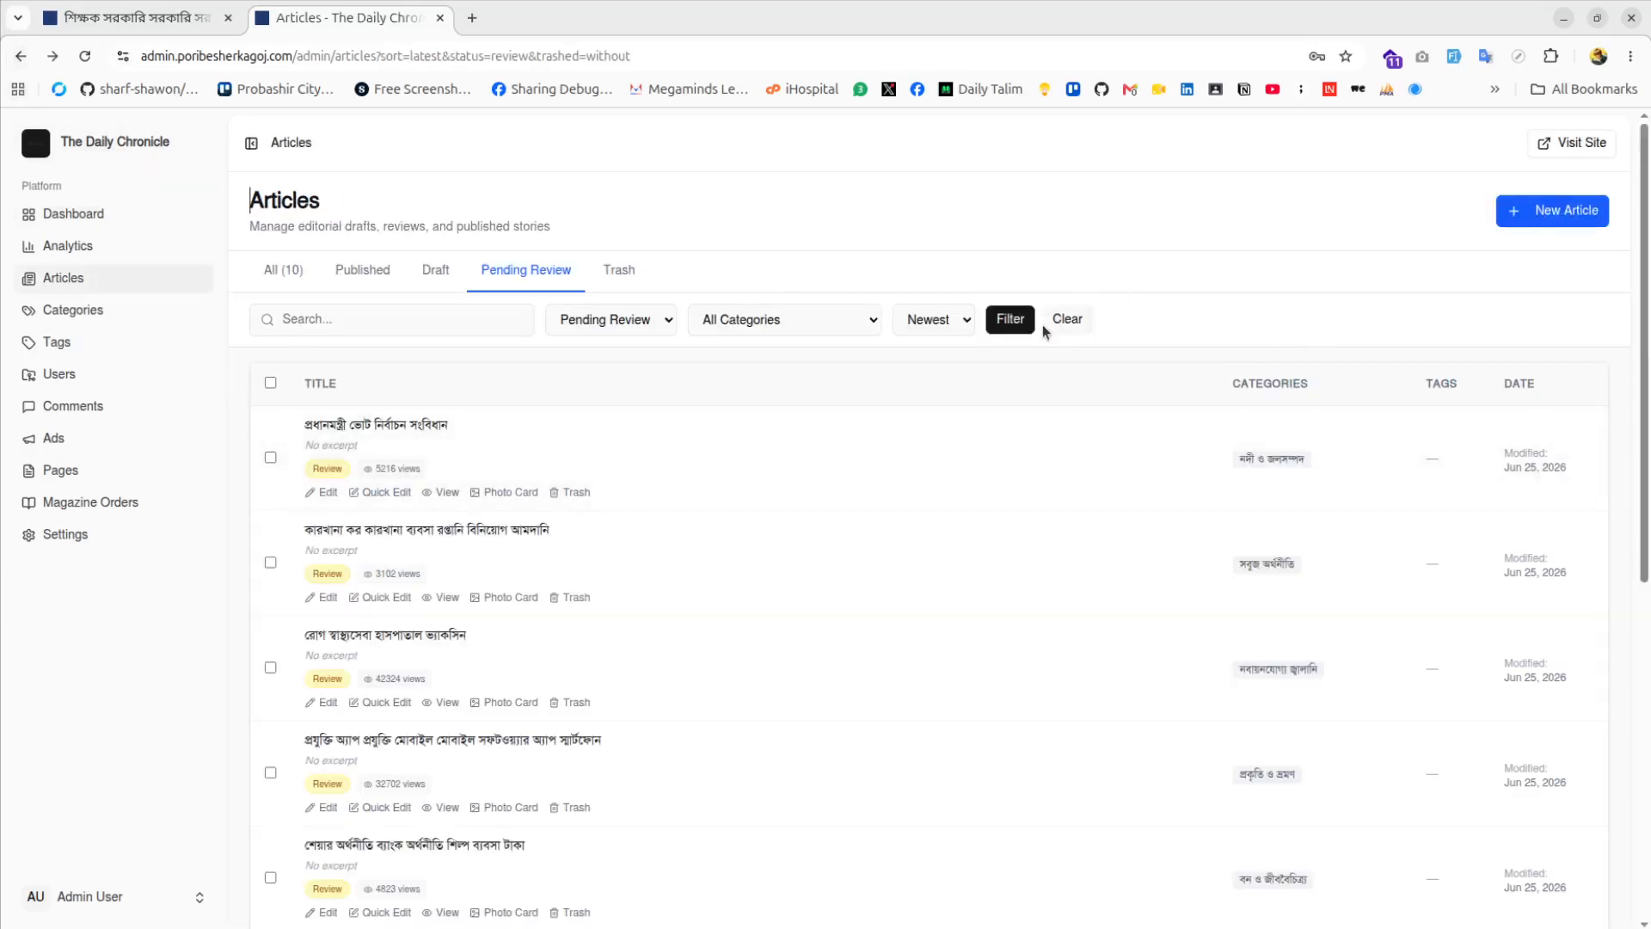
click(1530, 217)
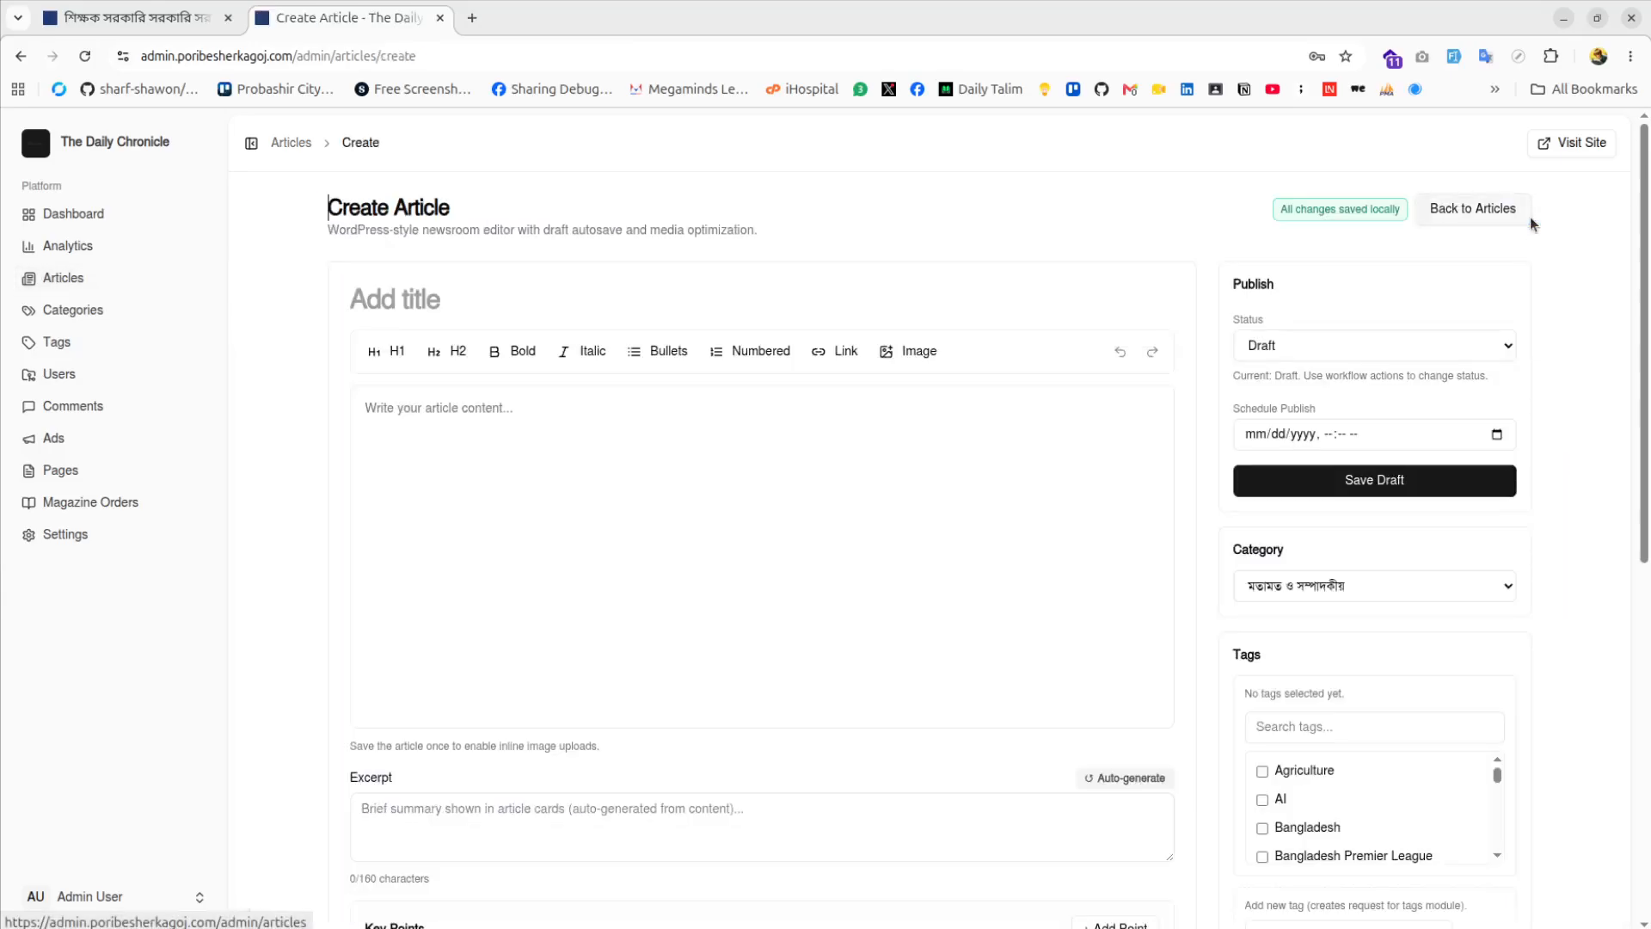
Enter 'The News Title' as the article title
click(395, 294)
text(es)
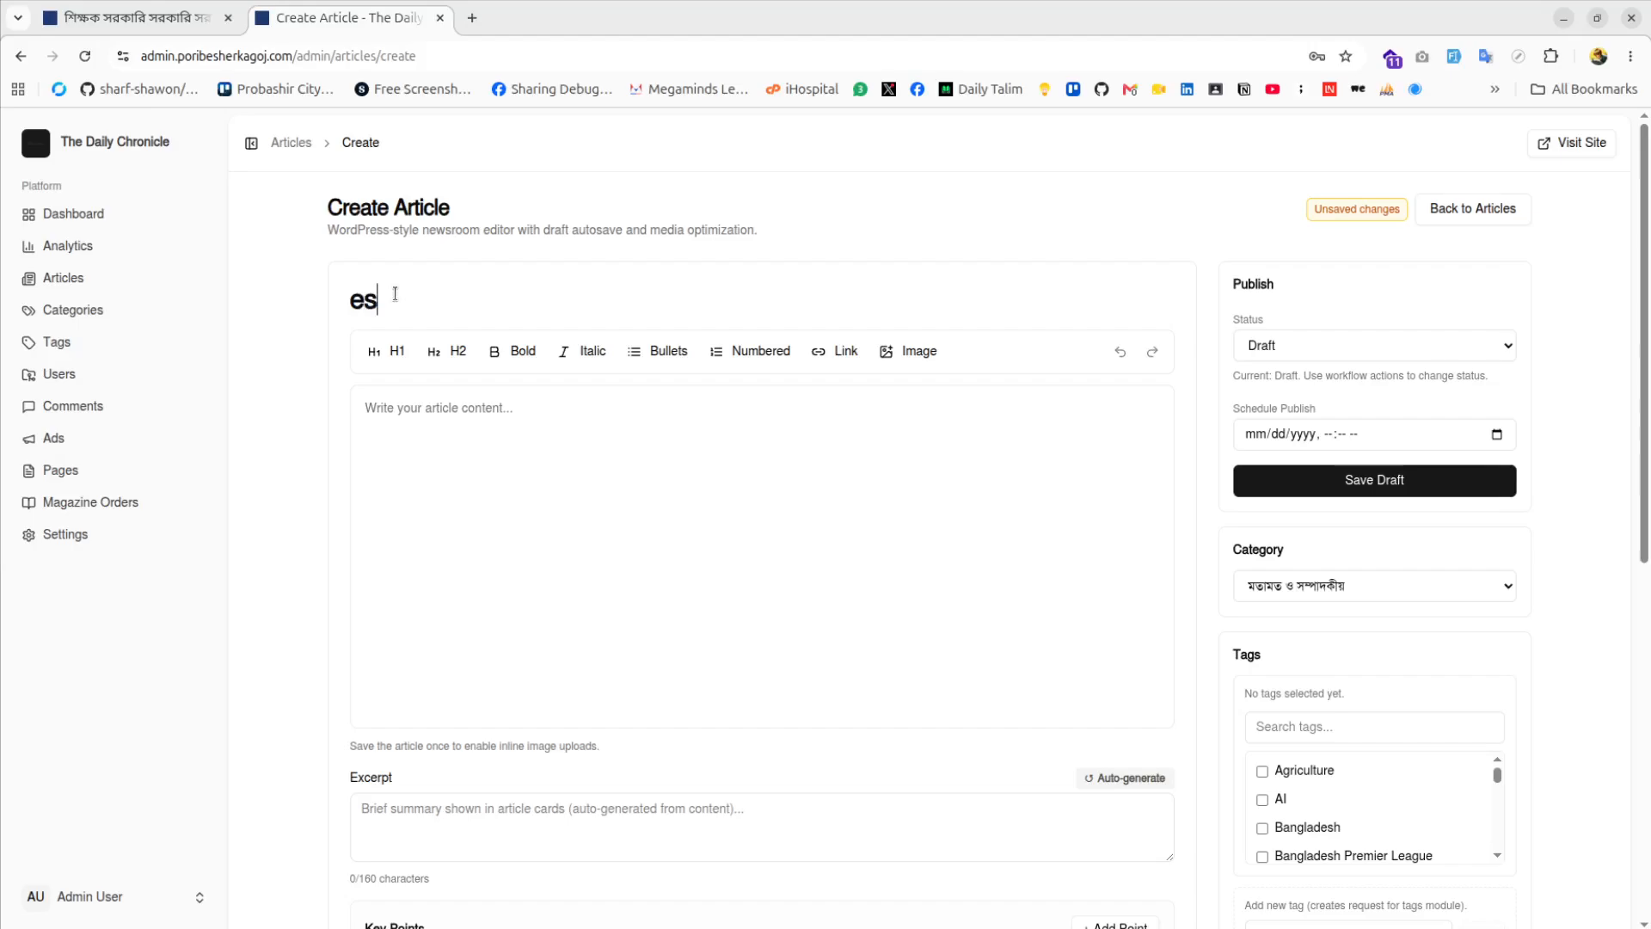
key(BackSpace)
text(The)
key(ctrl+BackSpace)
text(he)
key(ctrl+BackSpace)
text(The News Title)
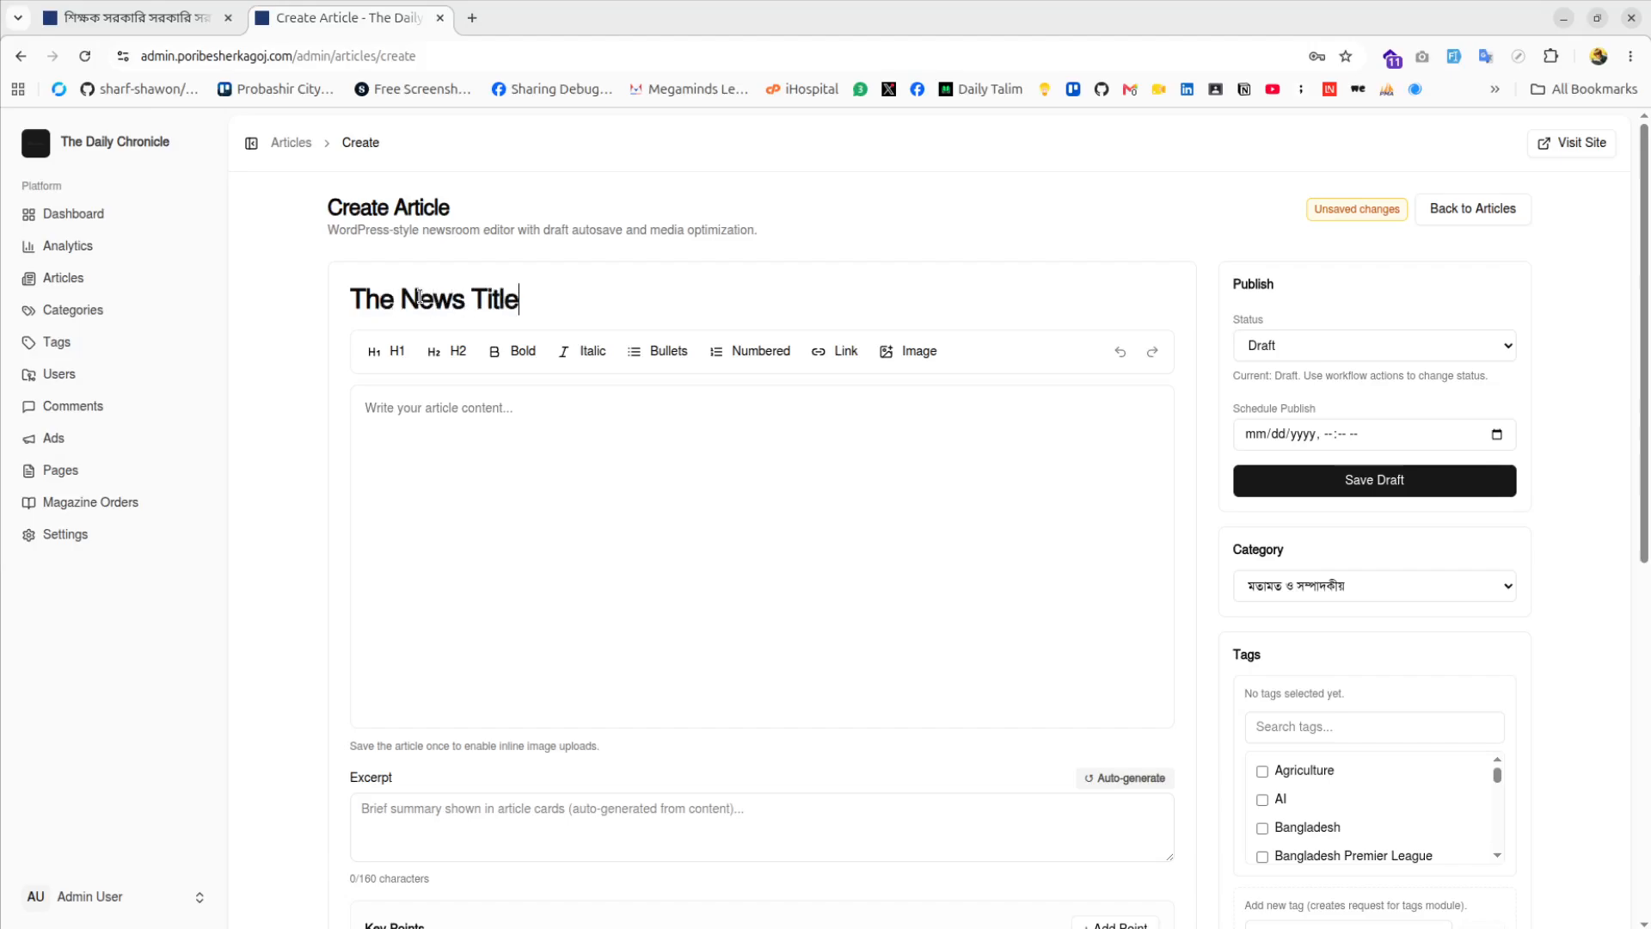
Write 'The news body' in the article content editor
click(575, 464)
text(The news )
text(b)
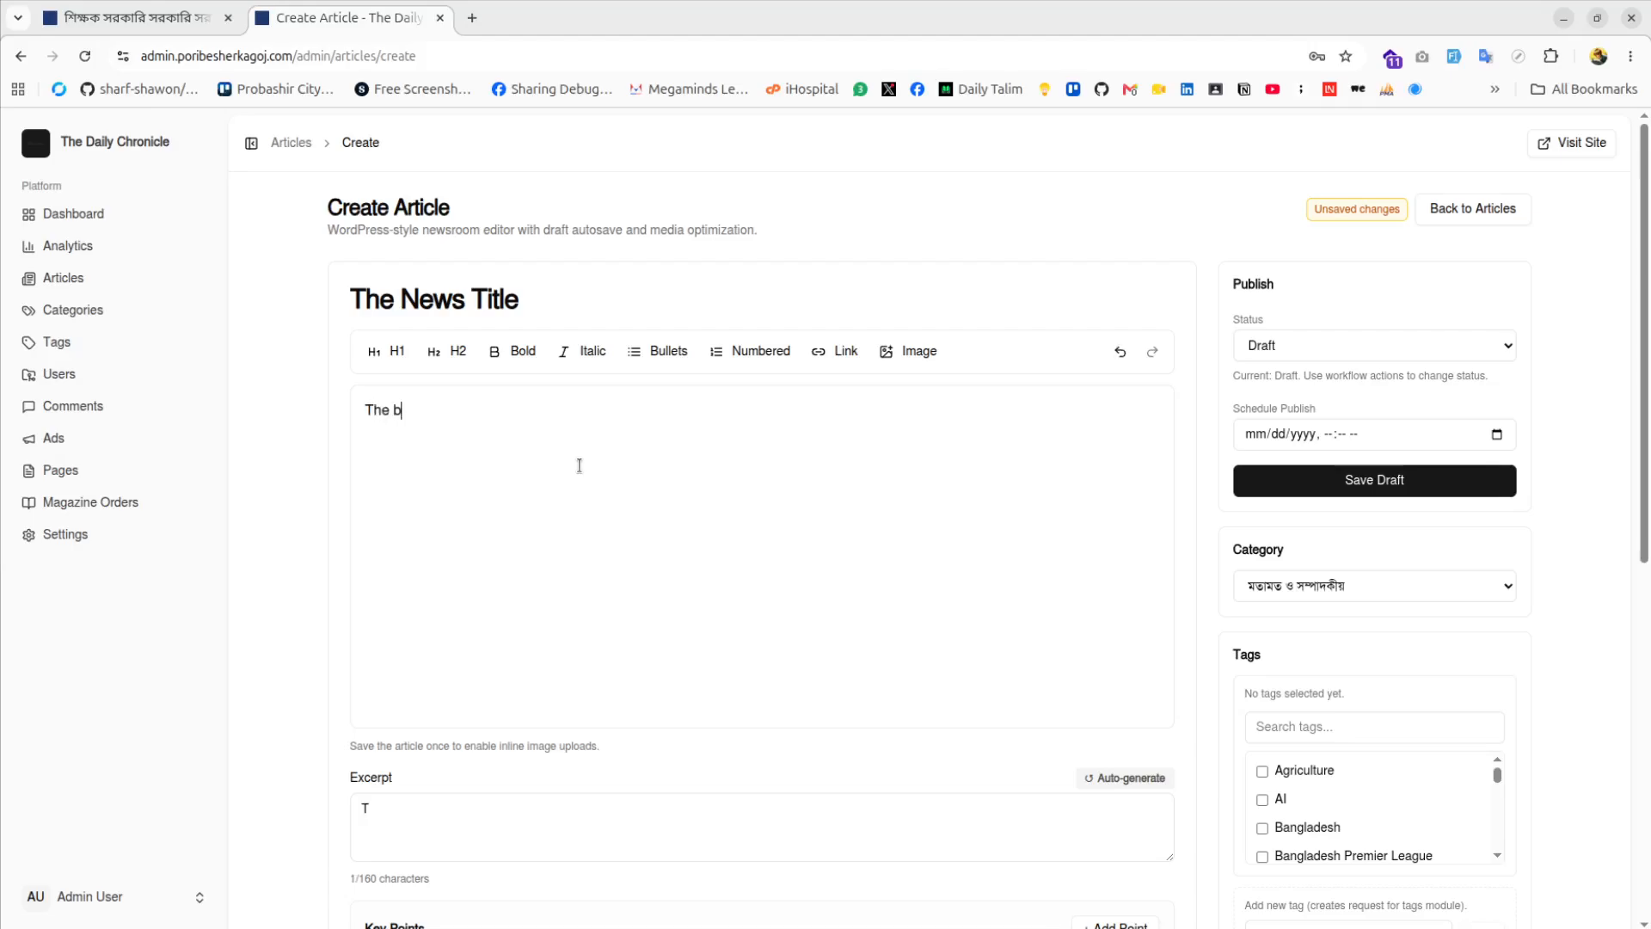
key(BackSpace)
text(news body)
Delete the stray 'T' from the article excerpt
scroll(715, 516, down, 3)
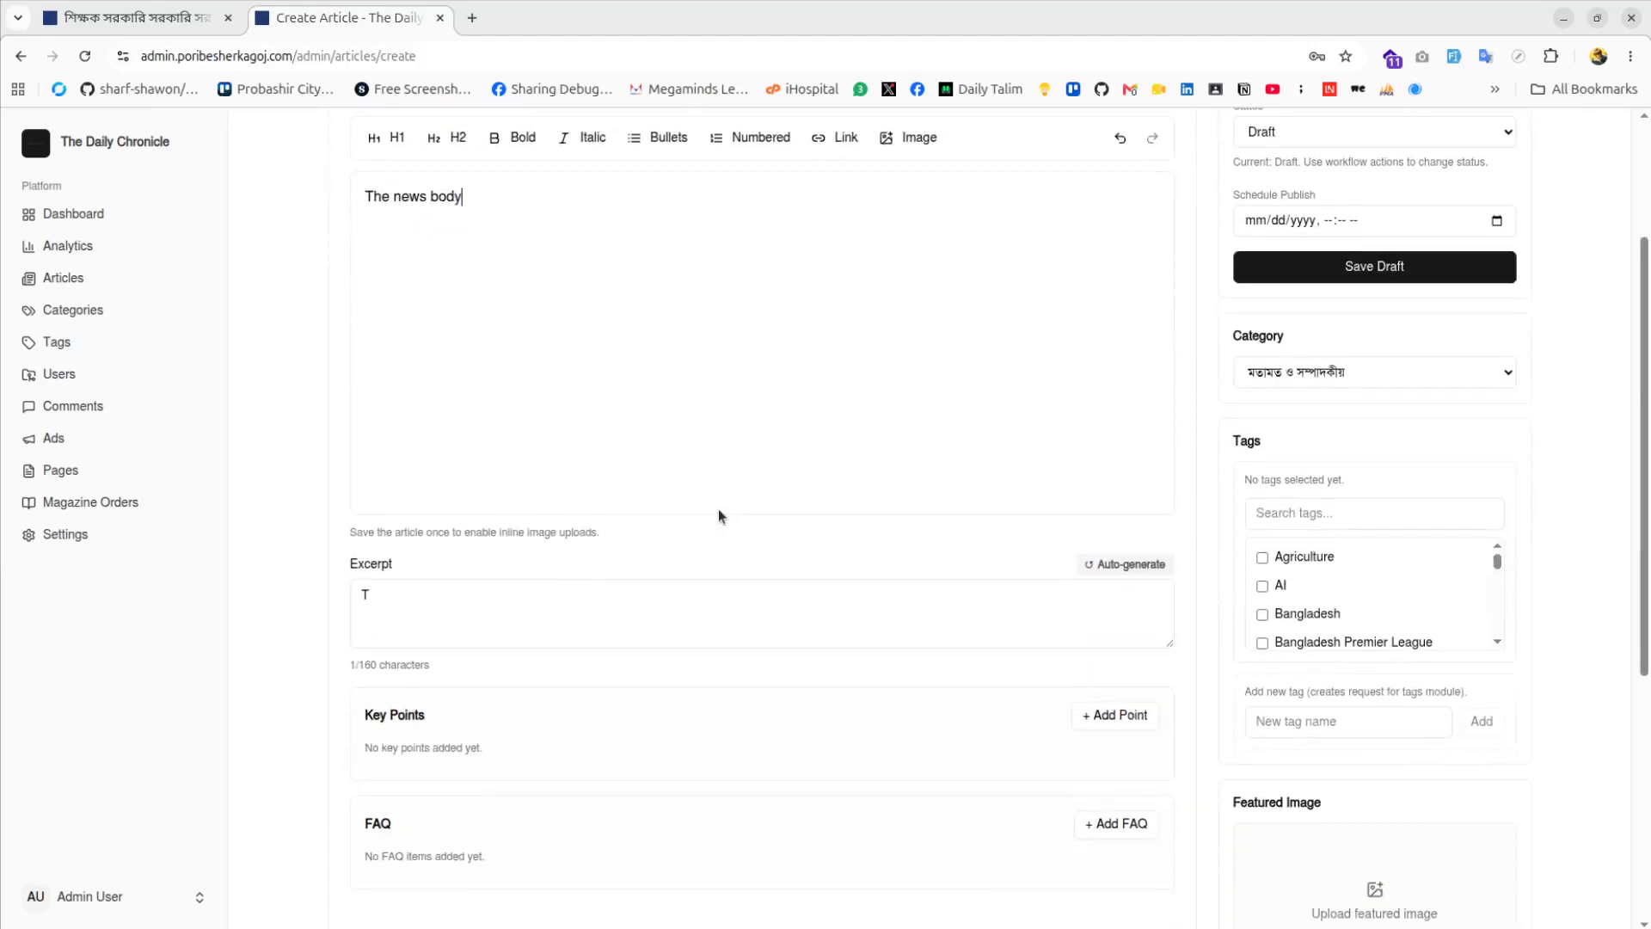
click(379, 597)
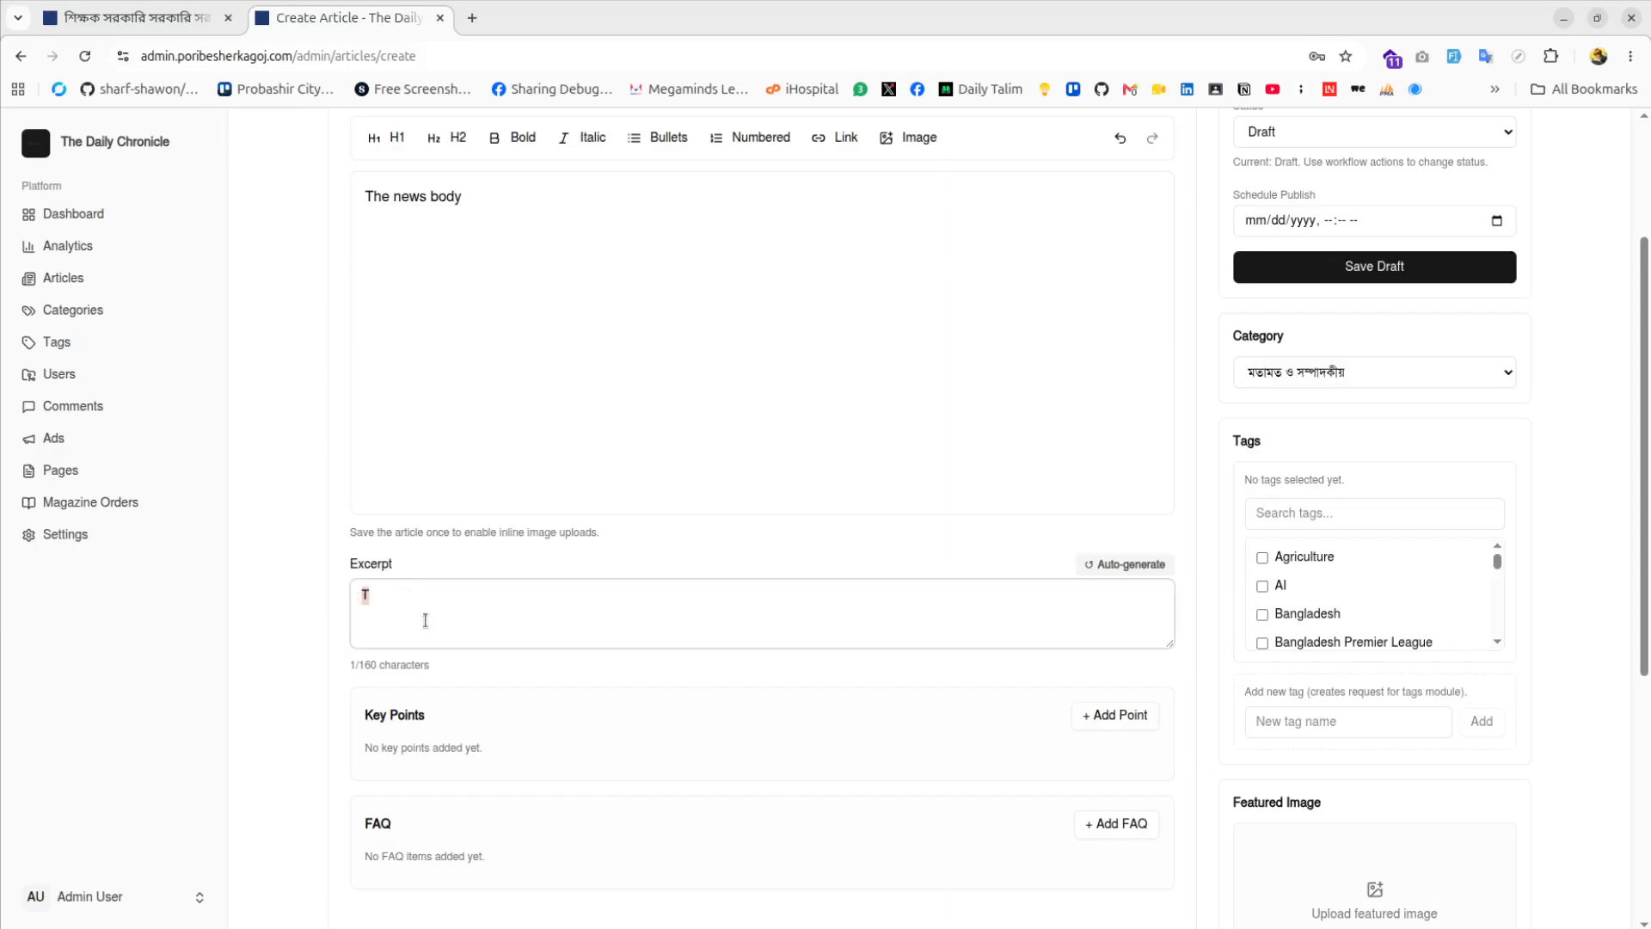
key(BackSpace)
scroll(482, 602, up, 2)
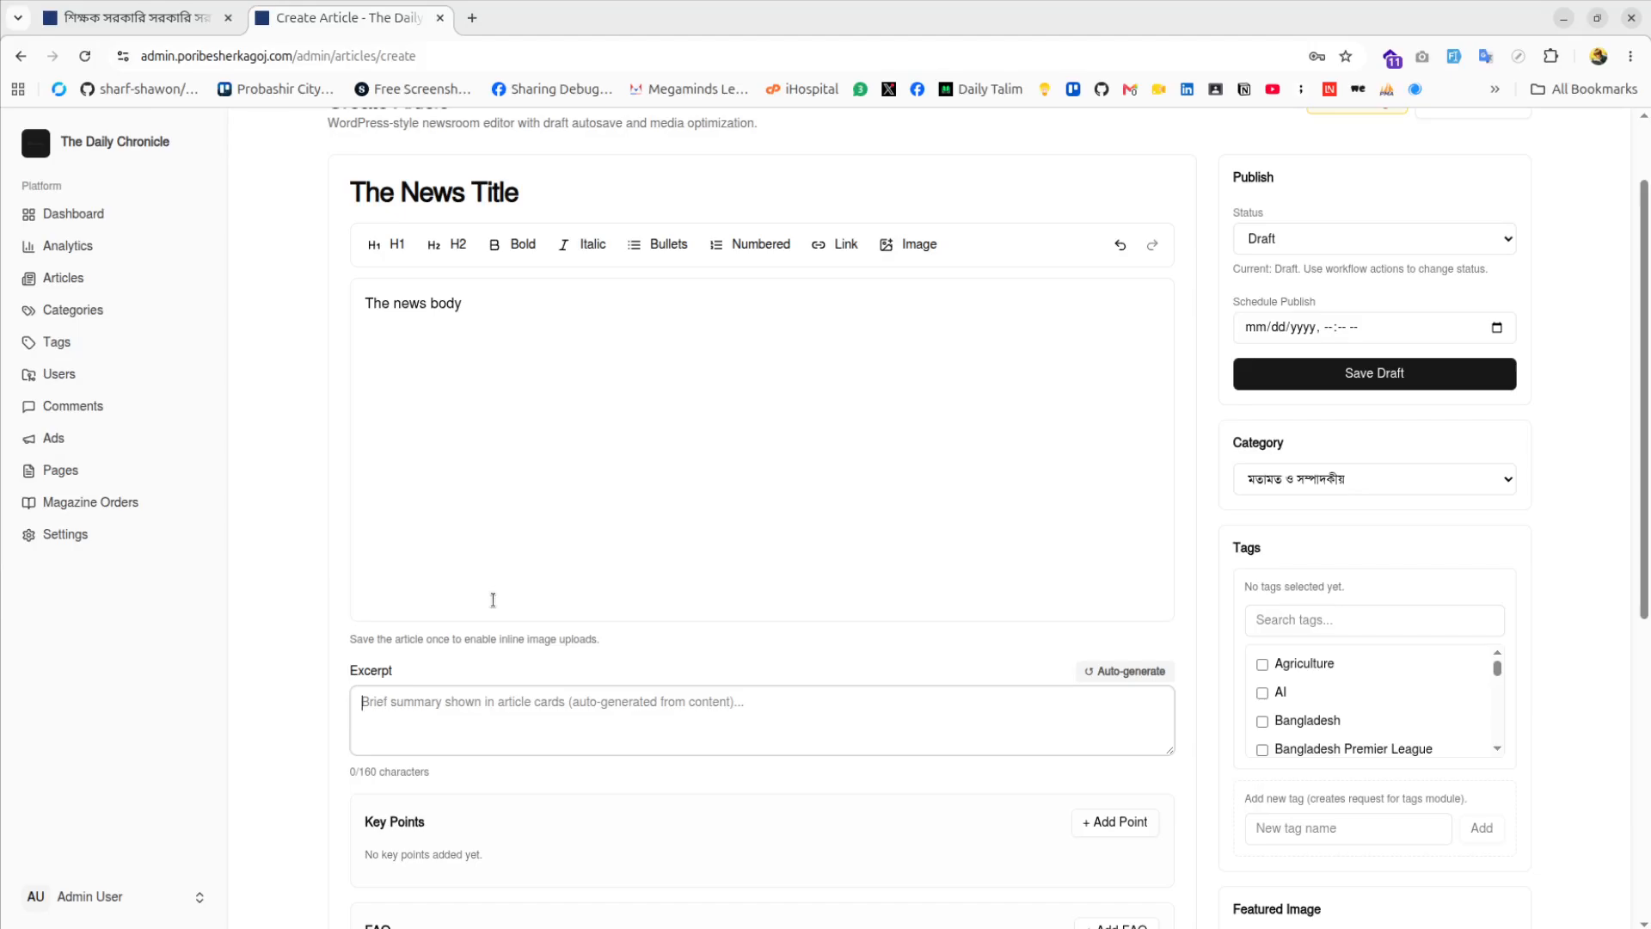
scroll(427, 502, down, 2)
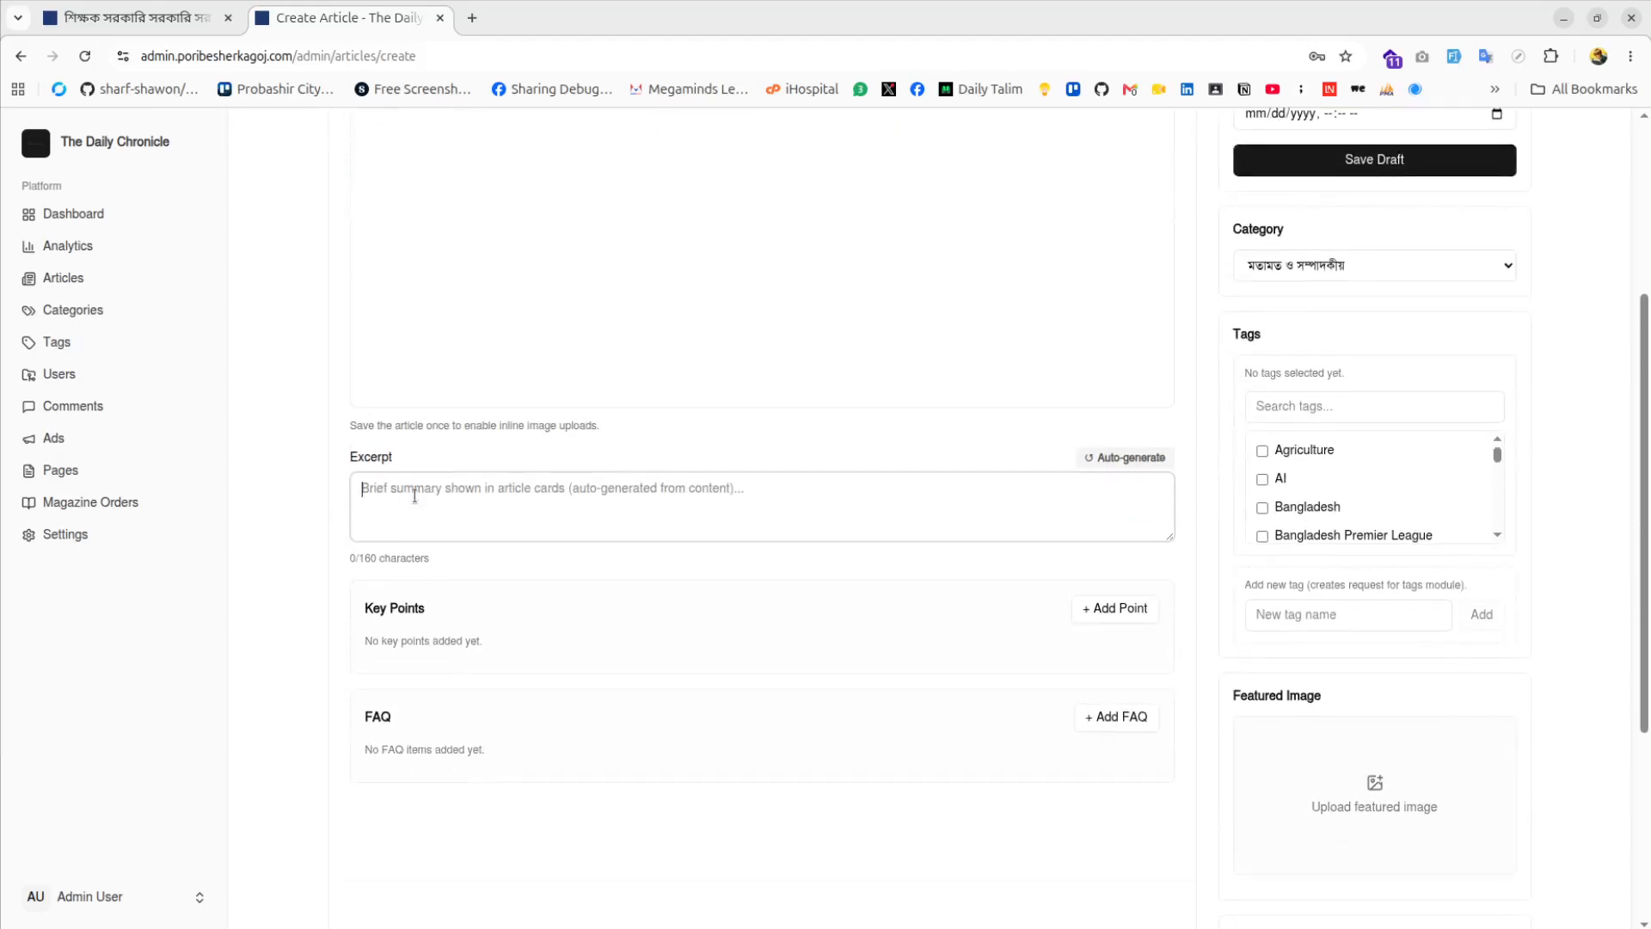
scroll(449, 516, down, 3)
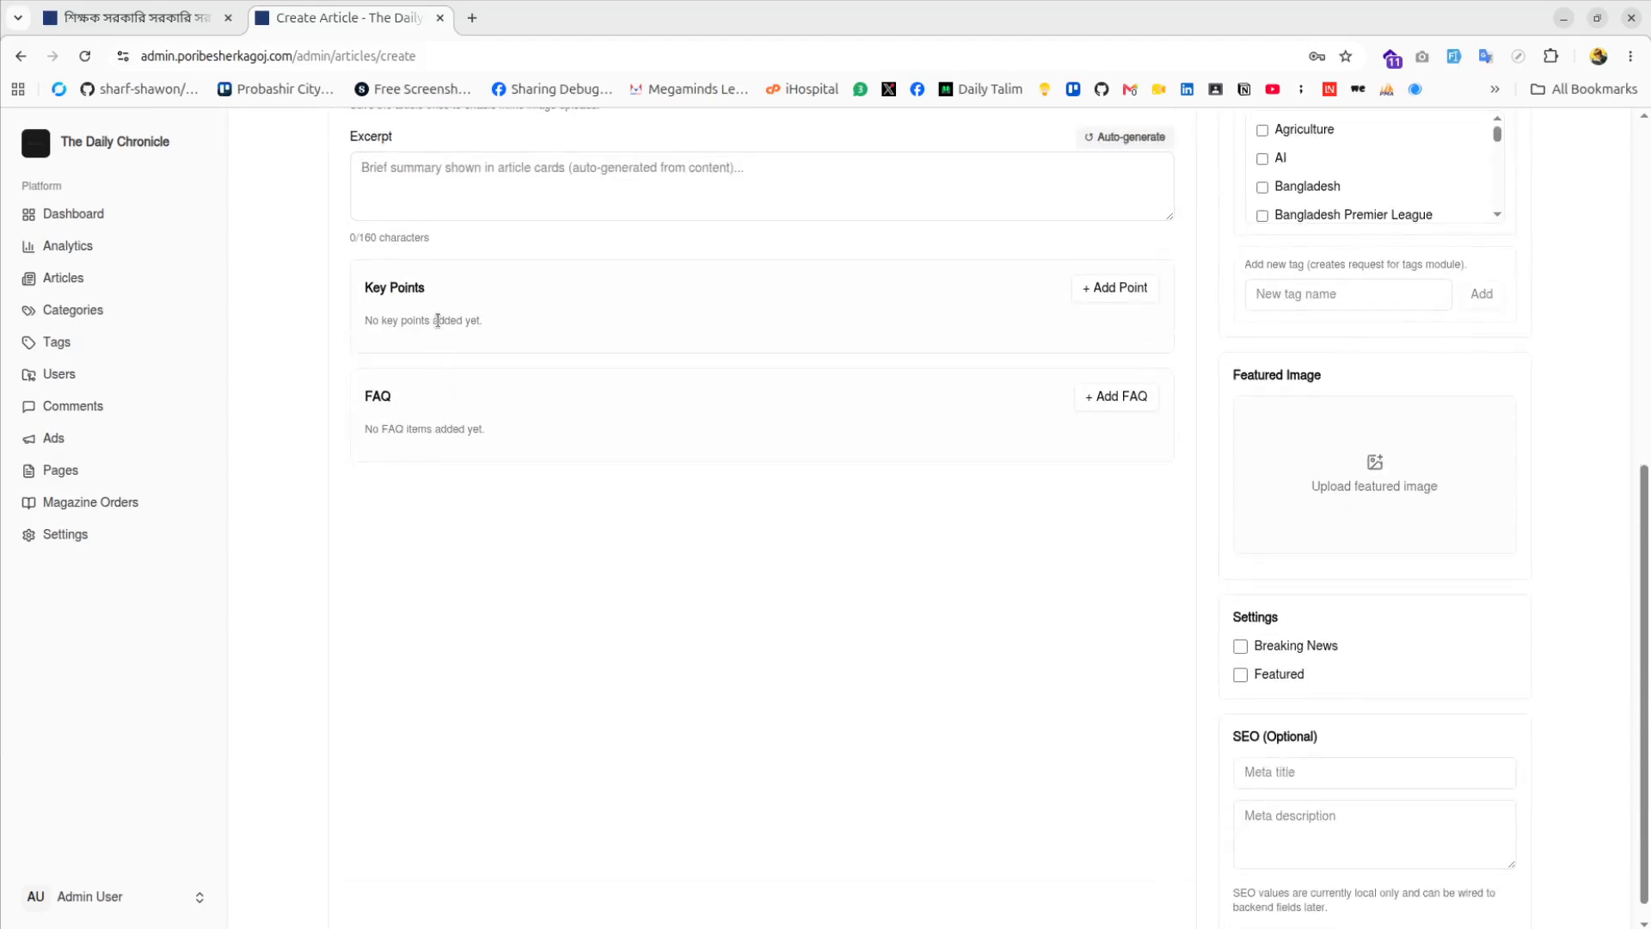
Add four key points, then remove all four
click(1116, 292)
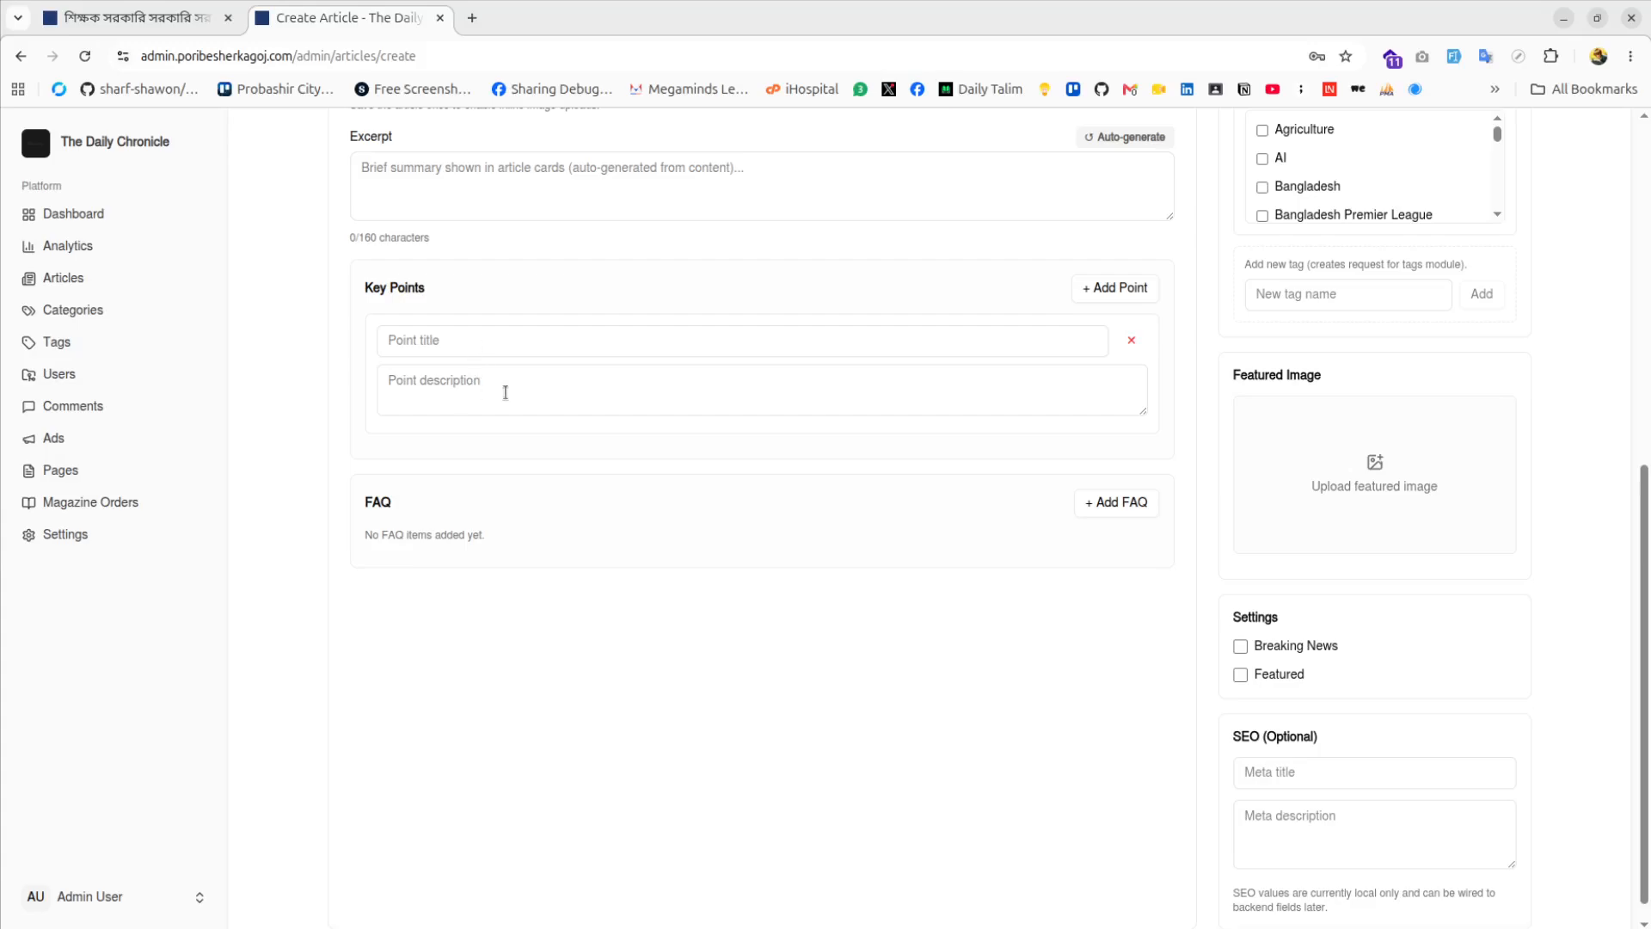
click(1118, 288)
click(1118, 287)
click(1118, 287)
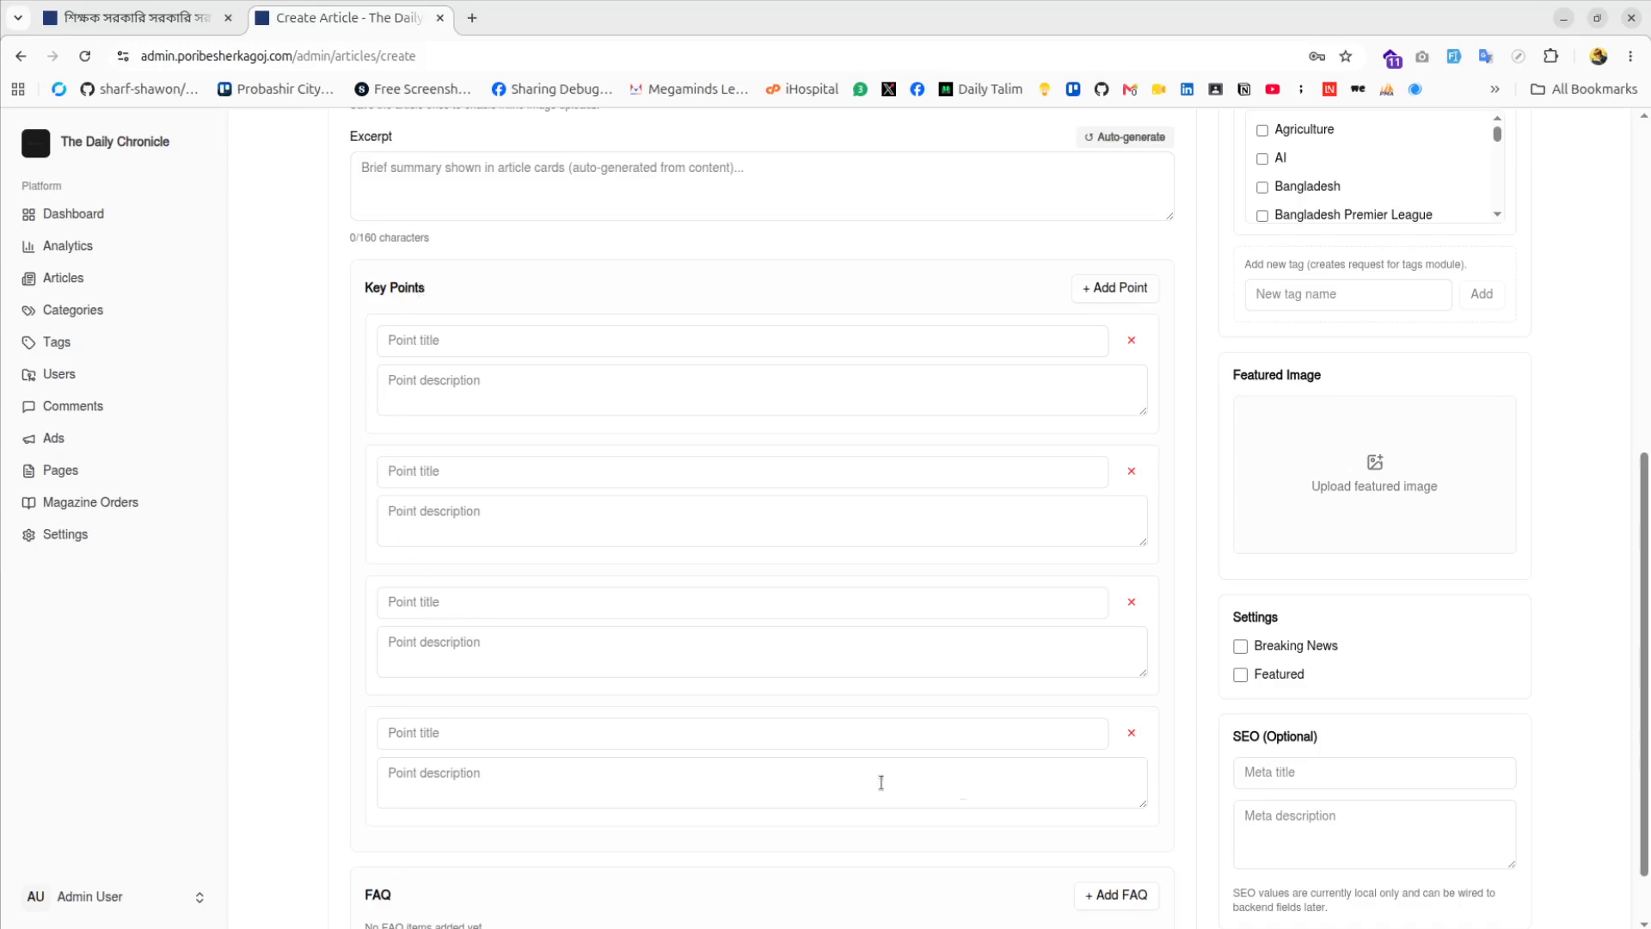
click(1132, 732)
click(1131, 601)
click(1131, 470)
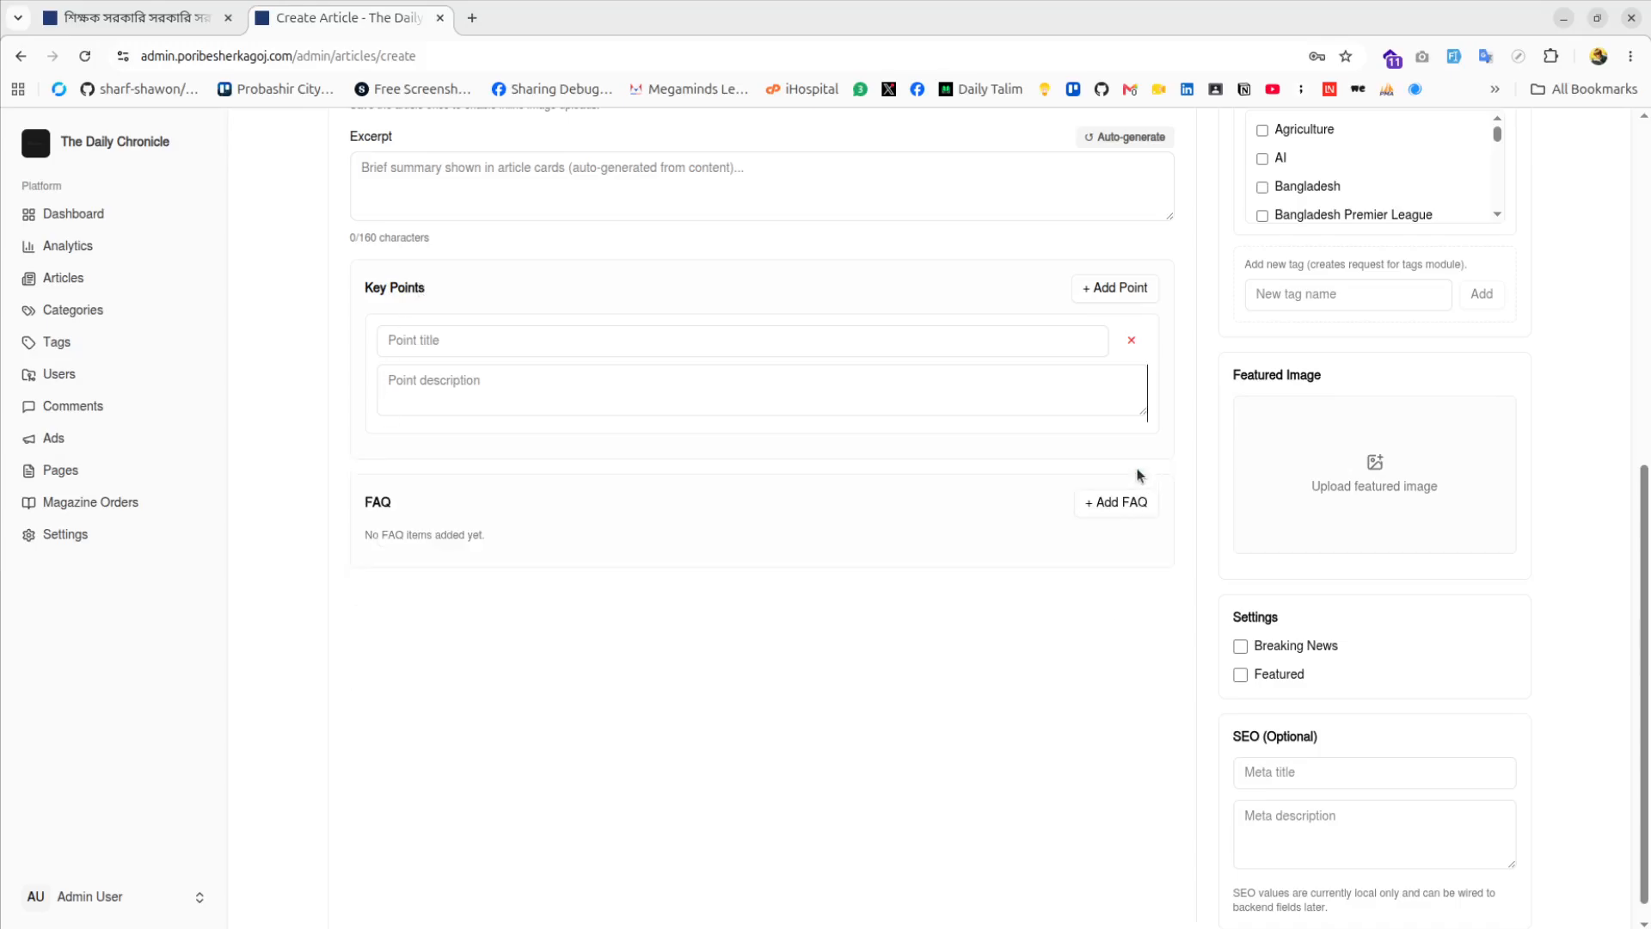
click(1131, 342)
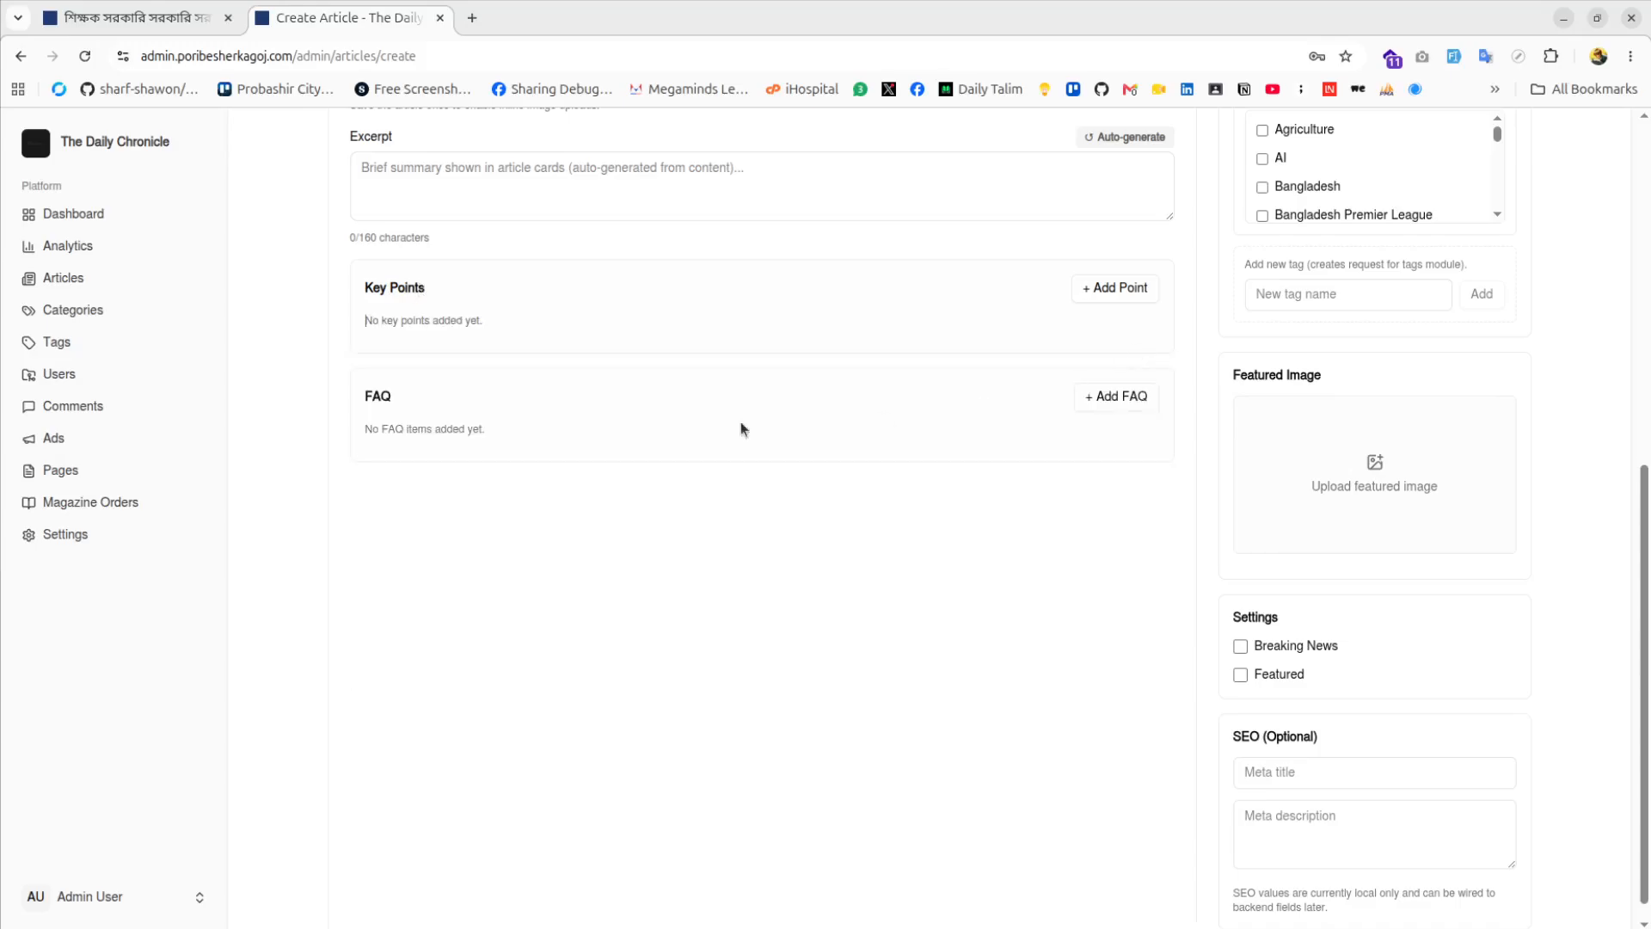
Add three FAQ items, then remove all three
click(1139, 400)
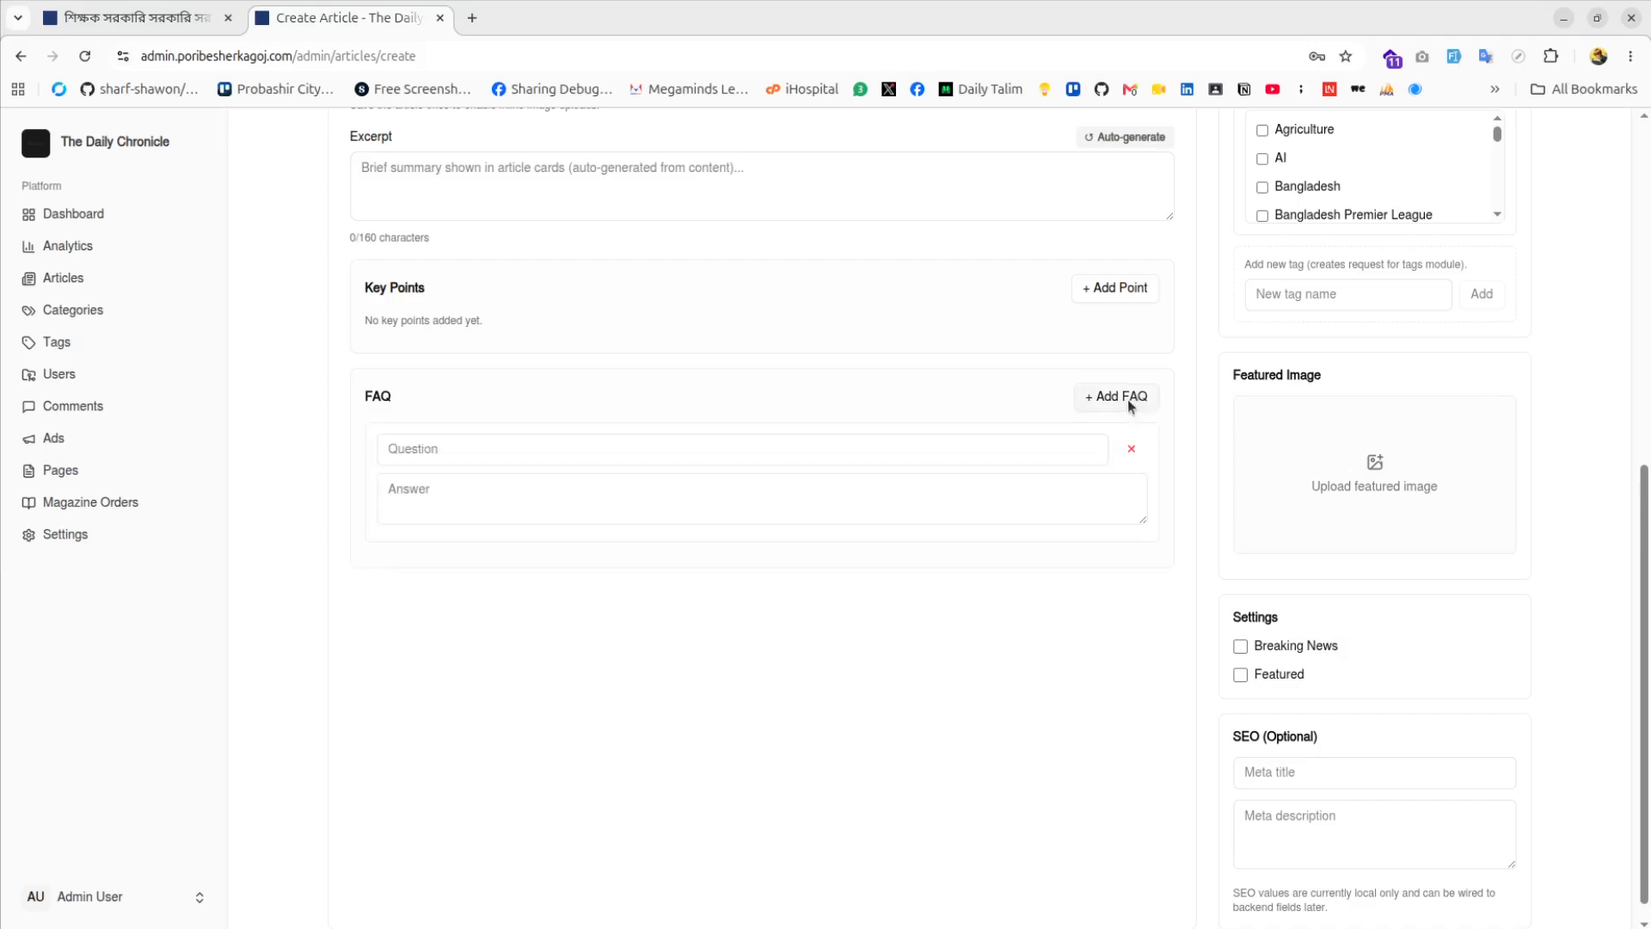
click(1129, 400)
click(1129, 400)
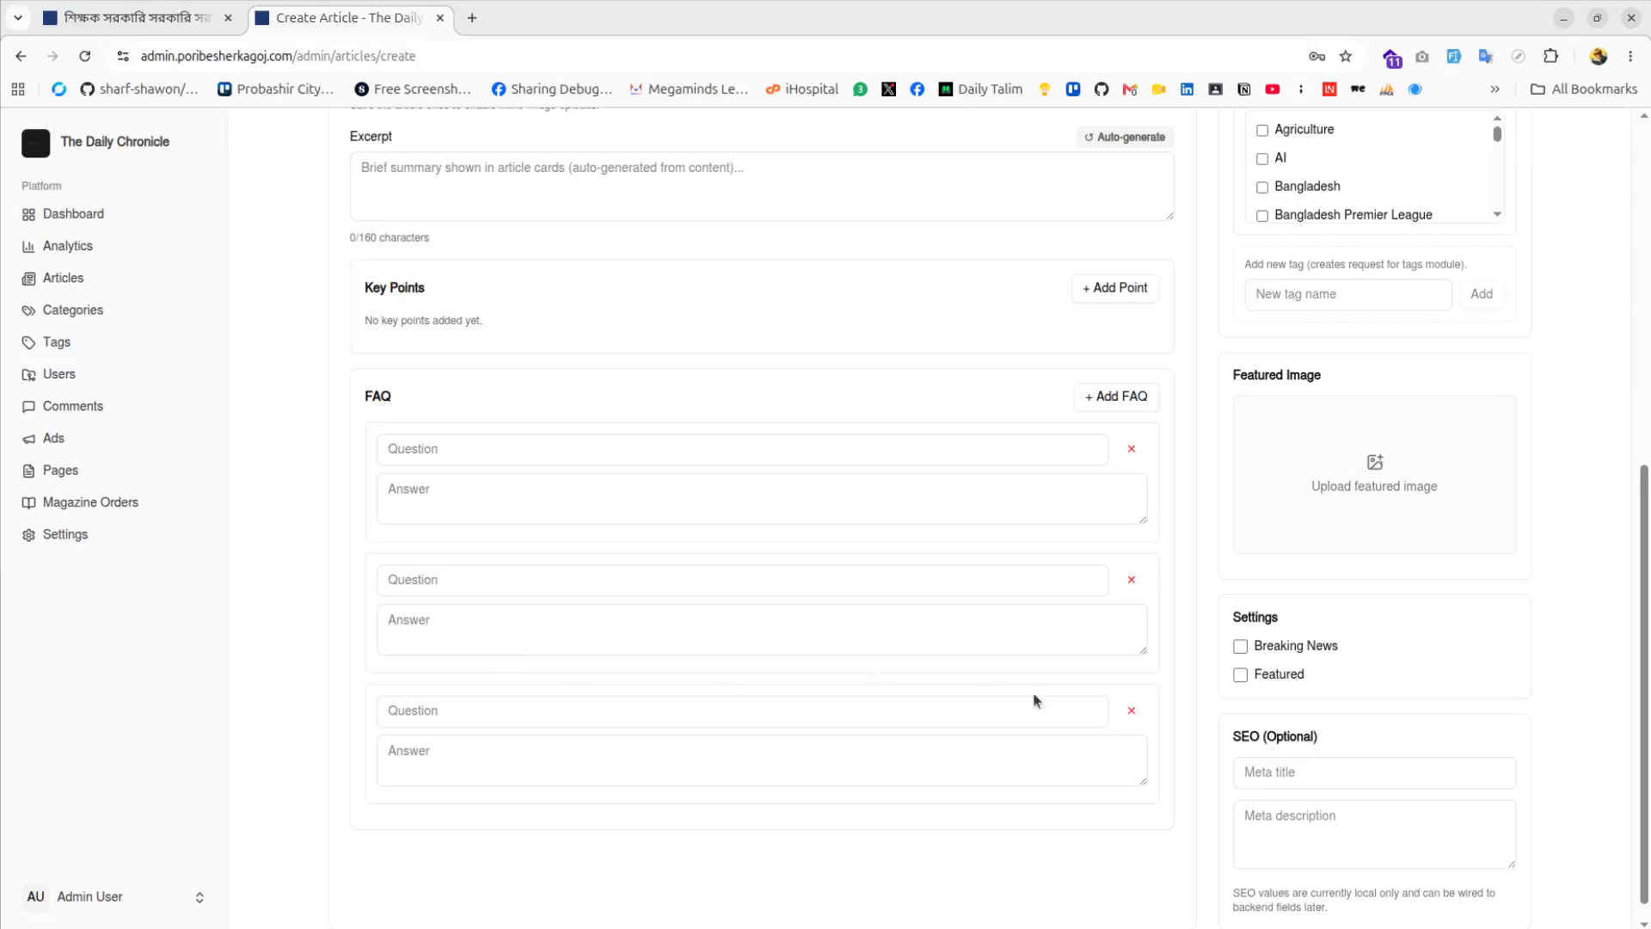
click(1131, 710)
click(1132, 579)
click(1131, 448)
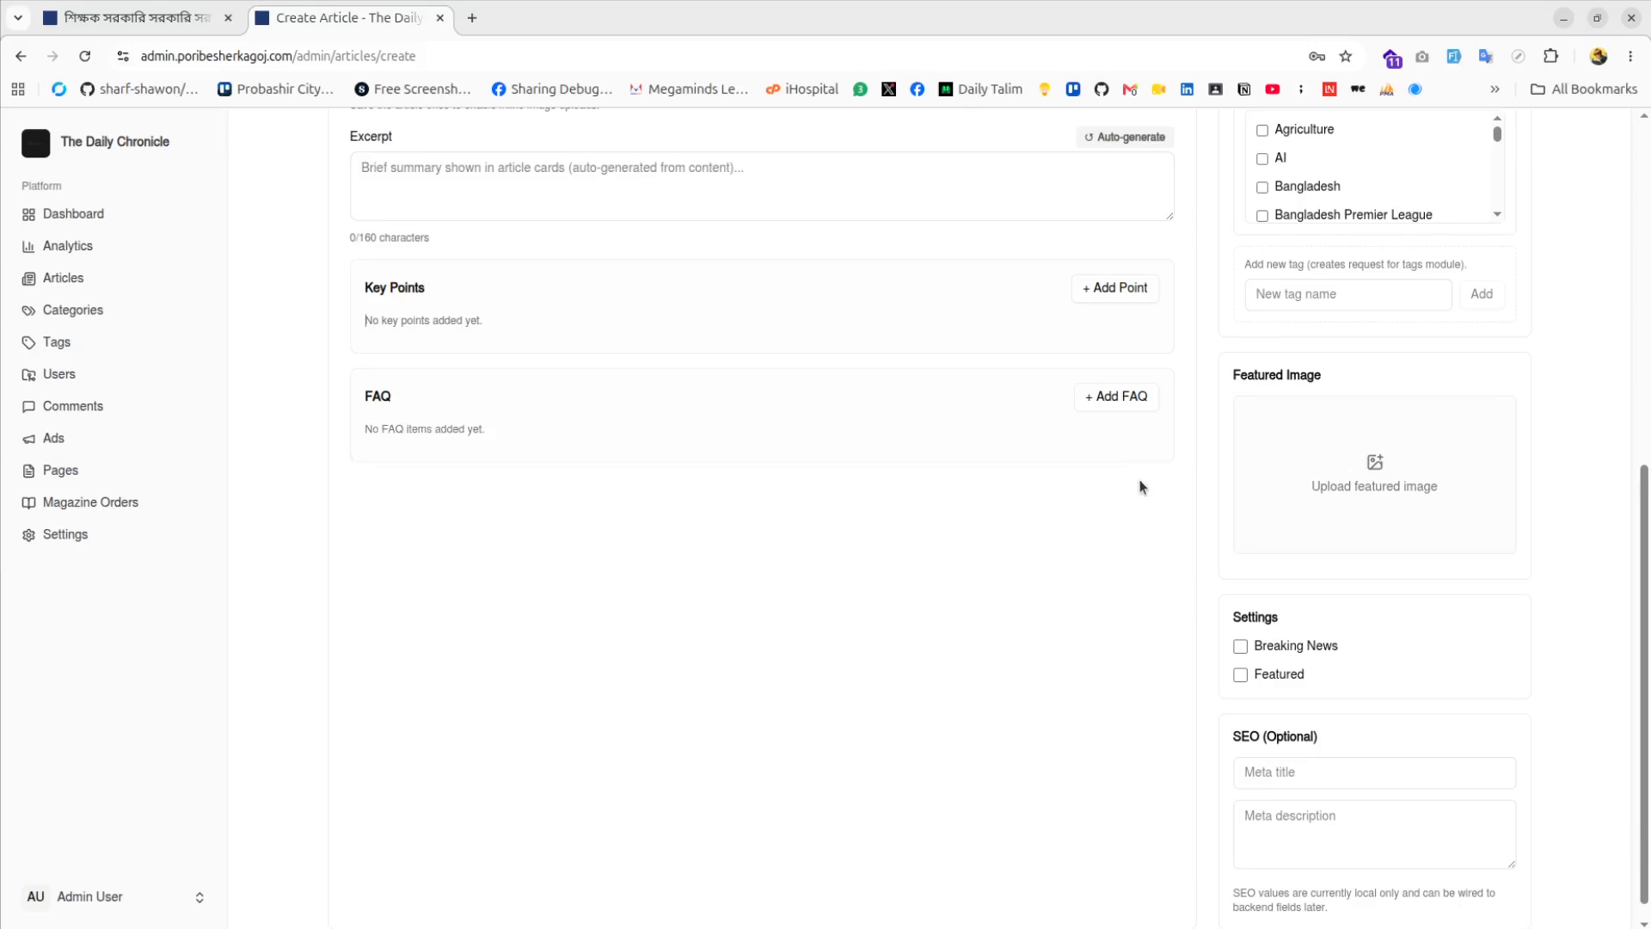
scroll(1139, 486, up, 7)
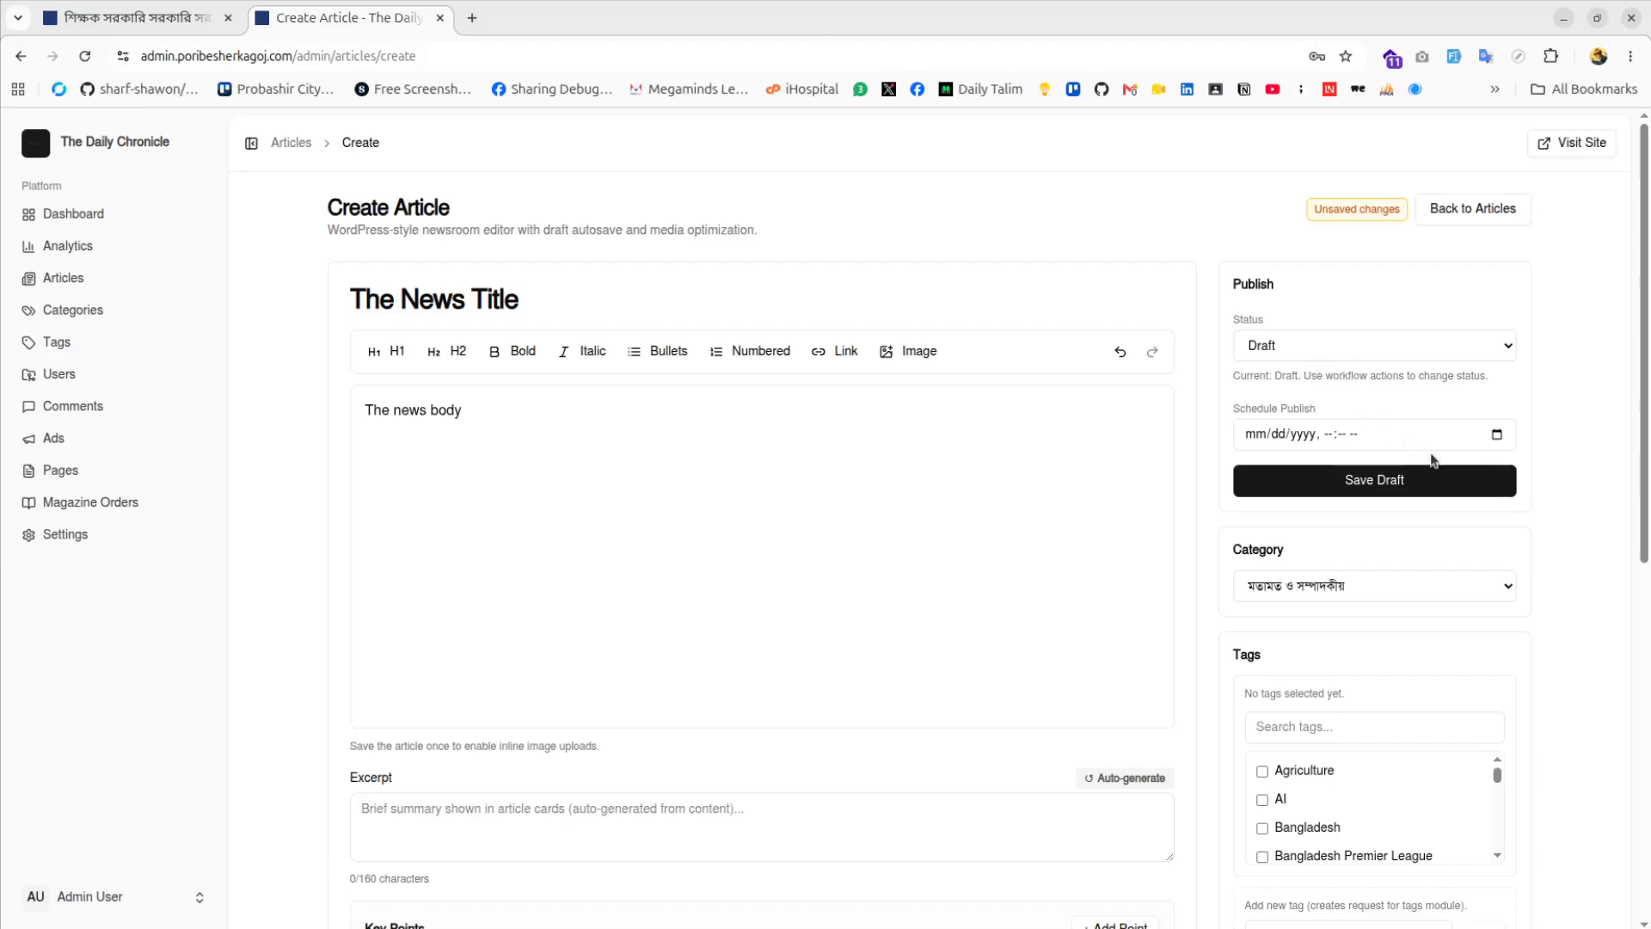
Leave the publish date unscheduled and open the article Category dropdown
click(1497, 434)
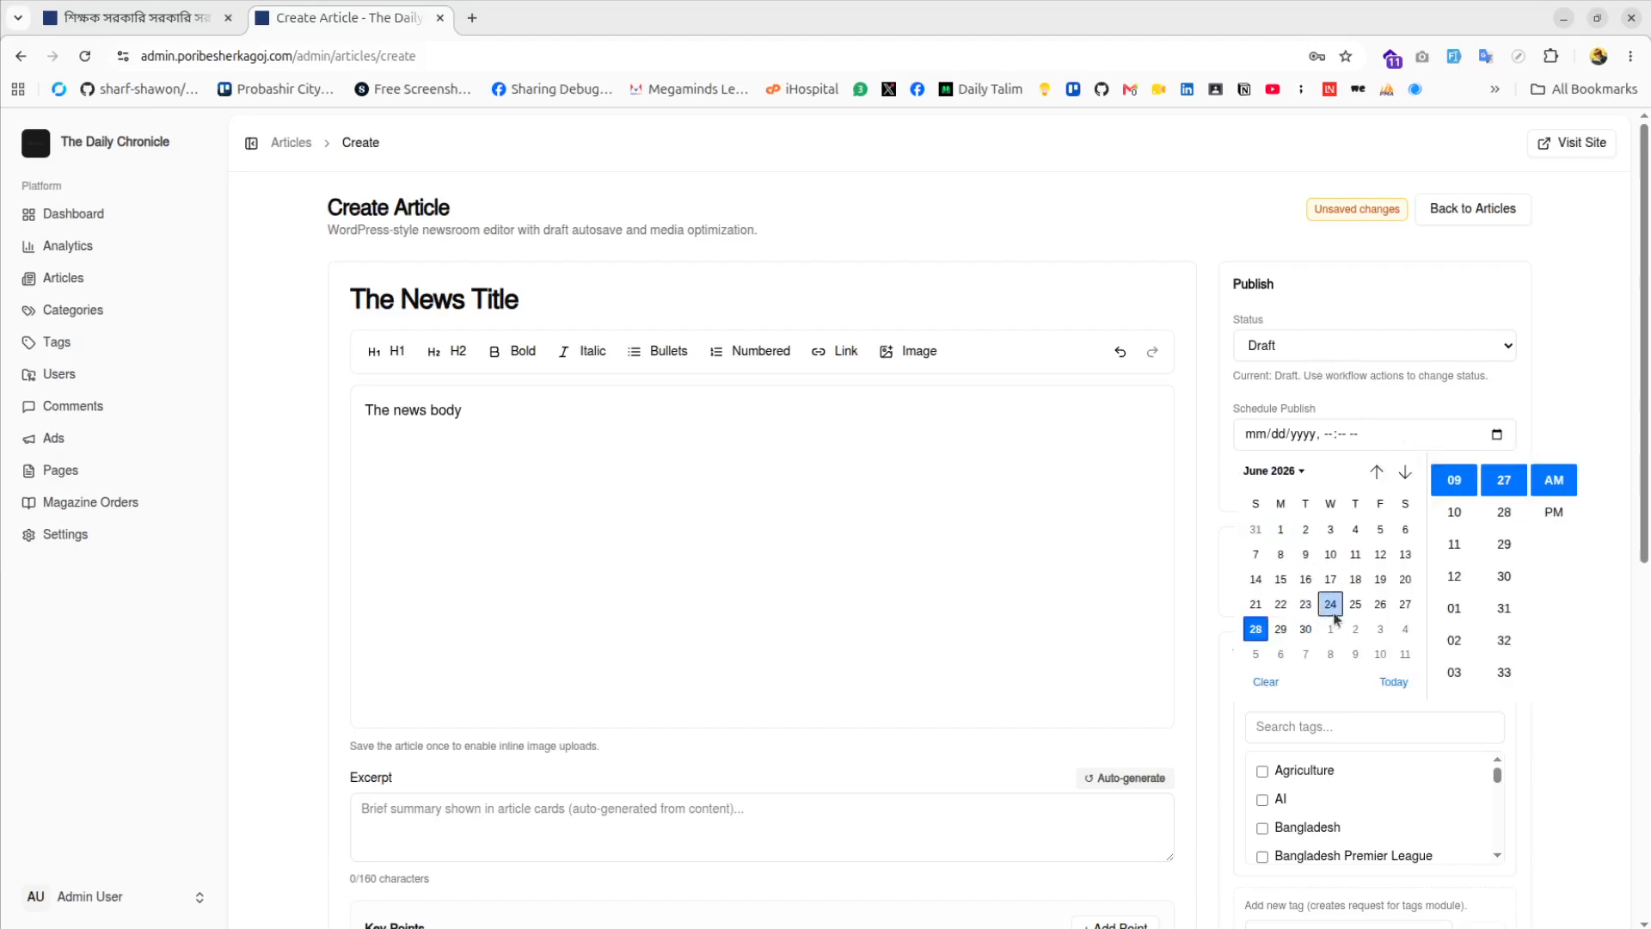
click(1355, 397)
scroll(1352, 391, down, 2)
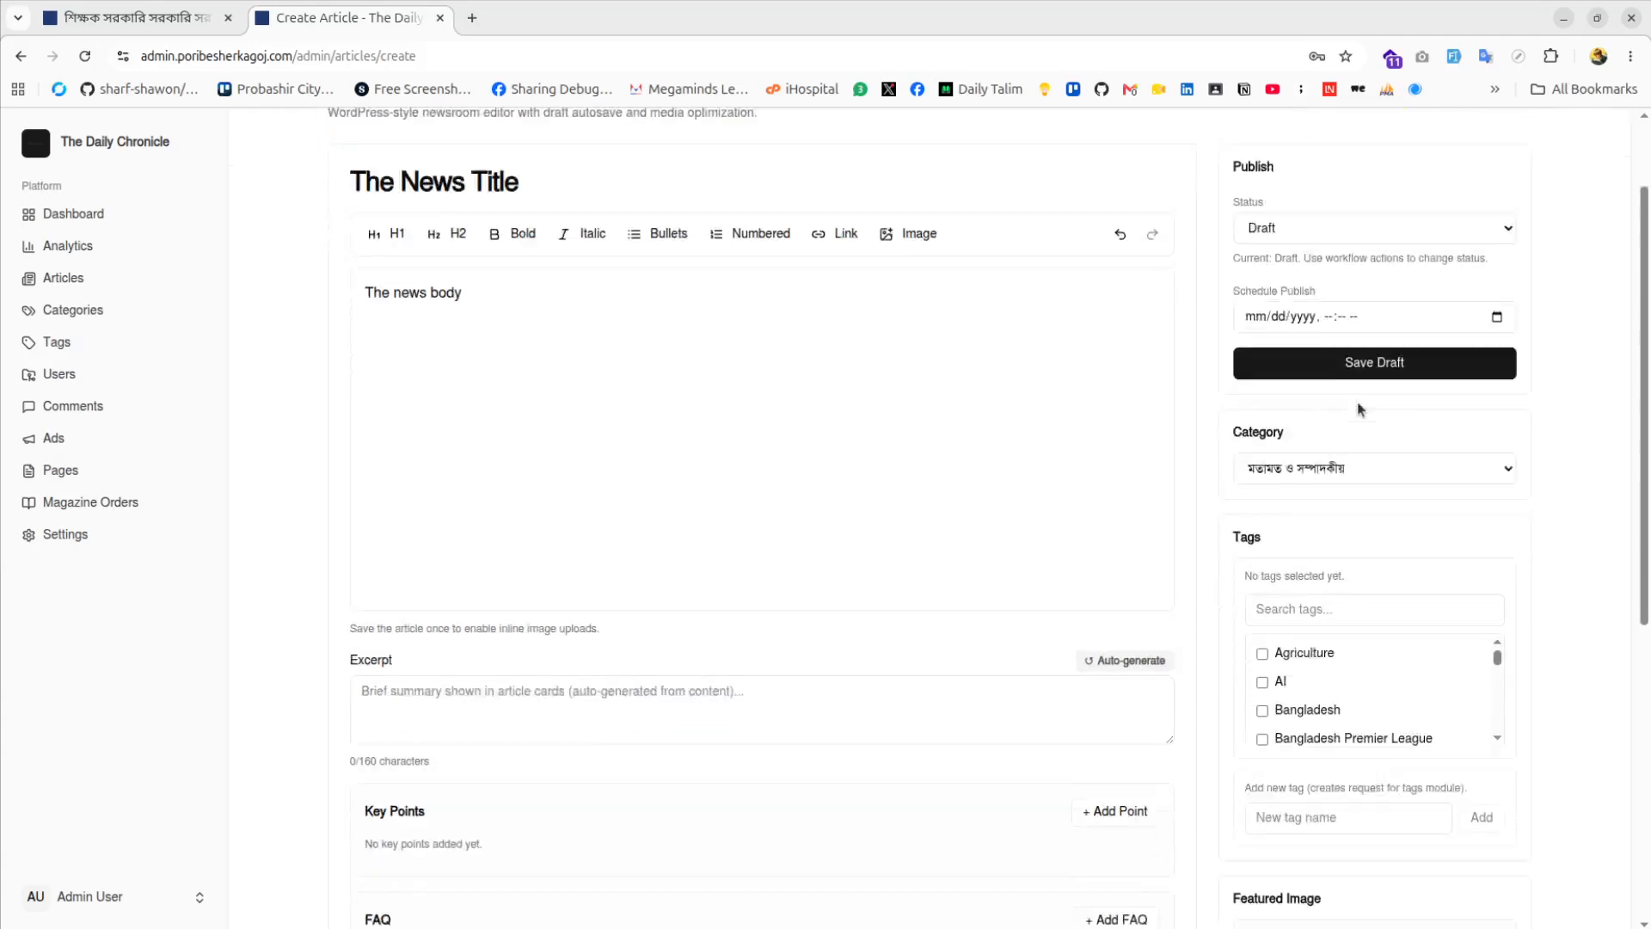
scroll(1309, 318, up, 1)
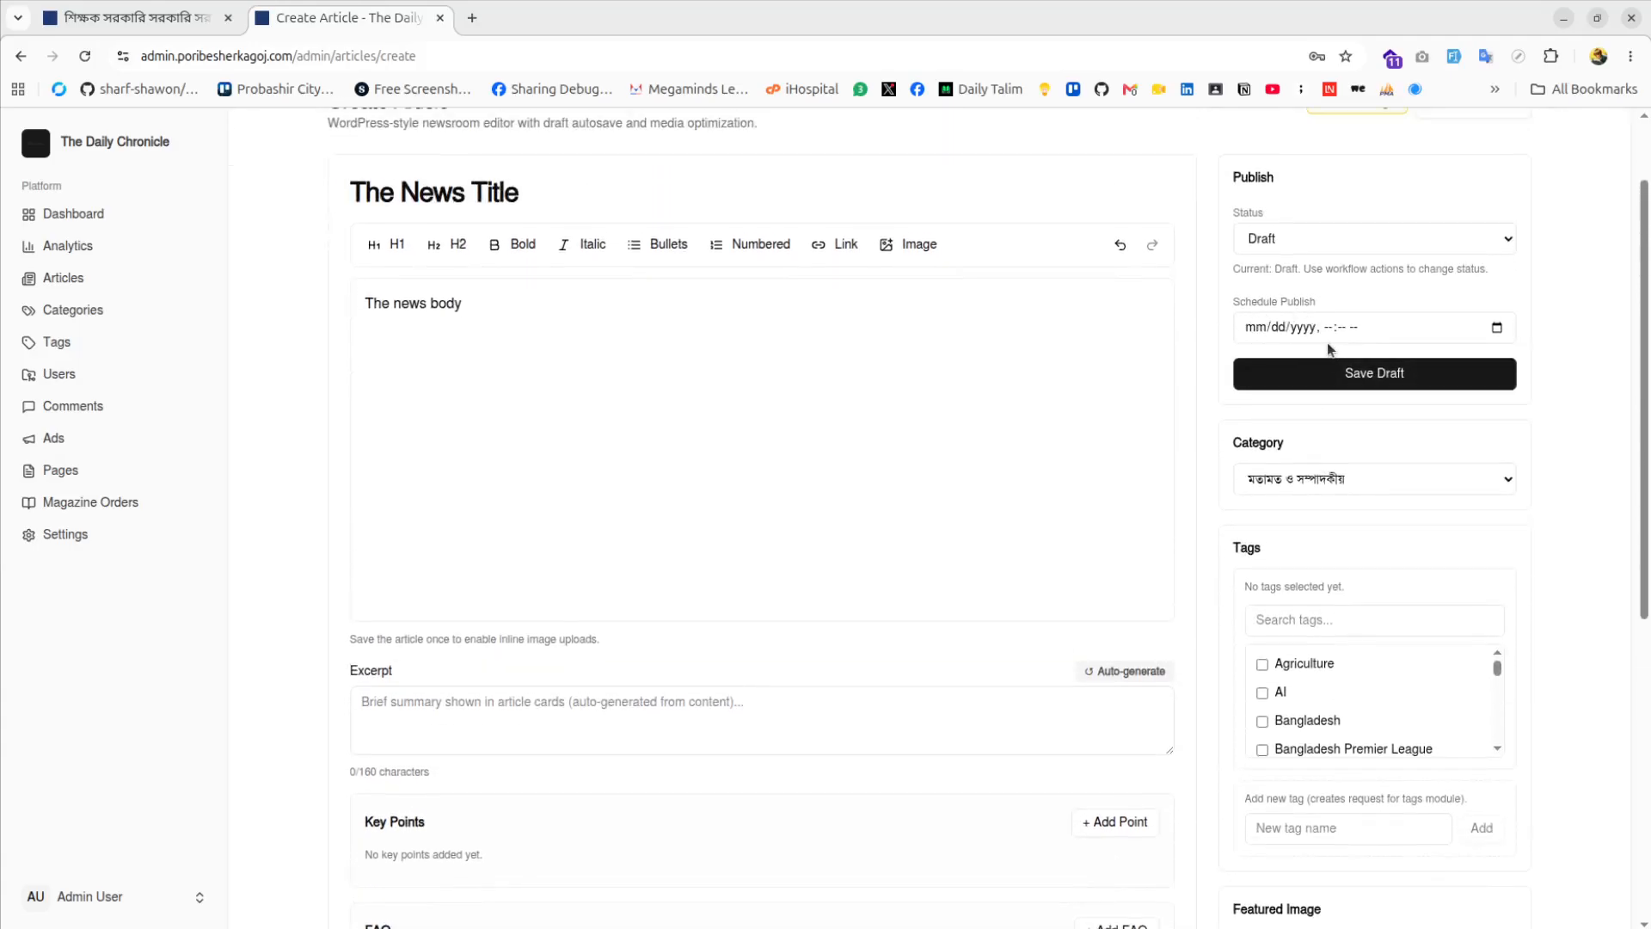
click(1324, 478)
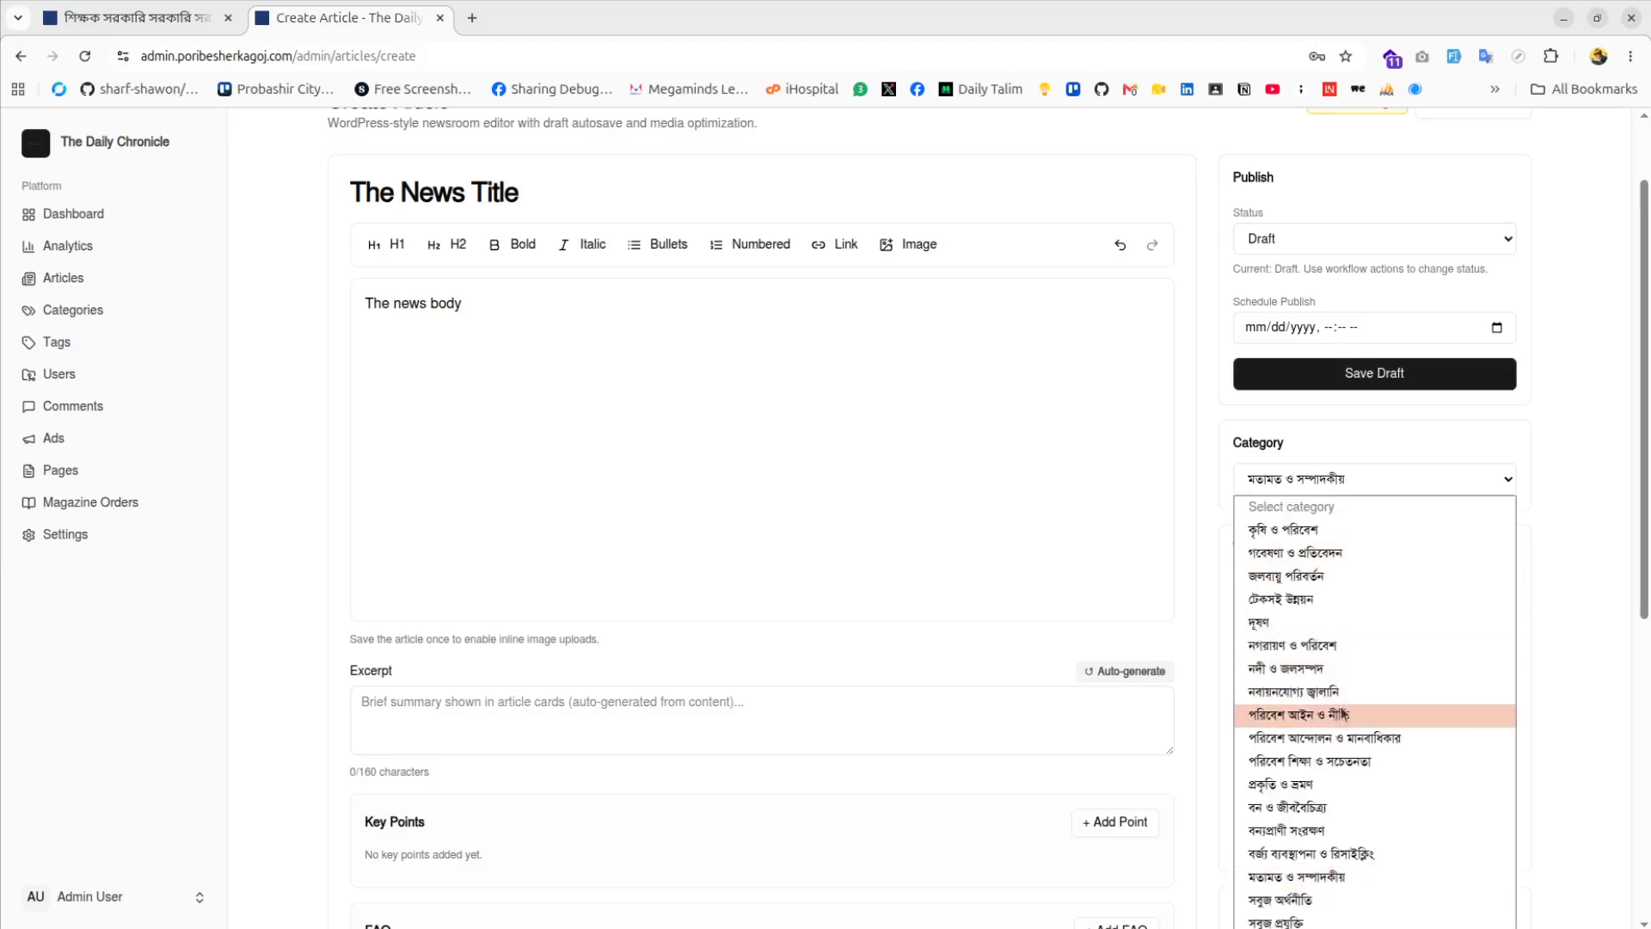
Tag the article Agriculture, AI and Bangladesh
click(1224, 564)
scroll(1272, 516, down, 2)
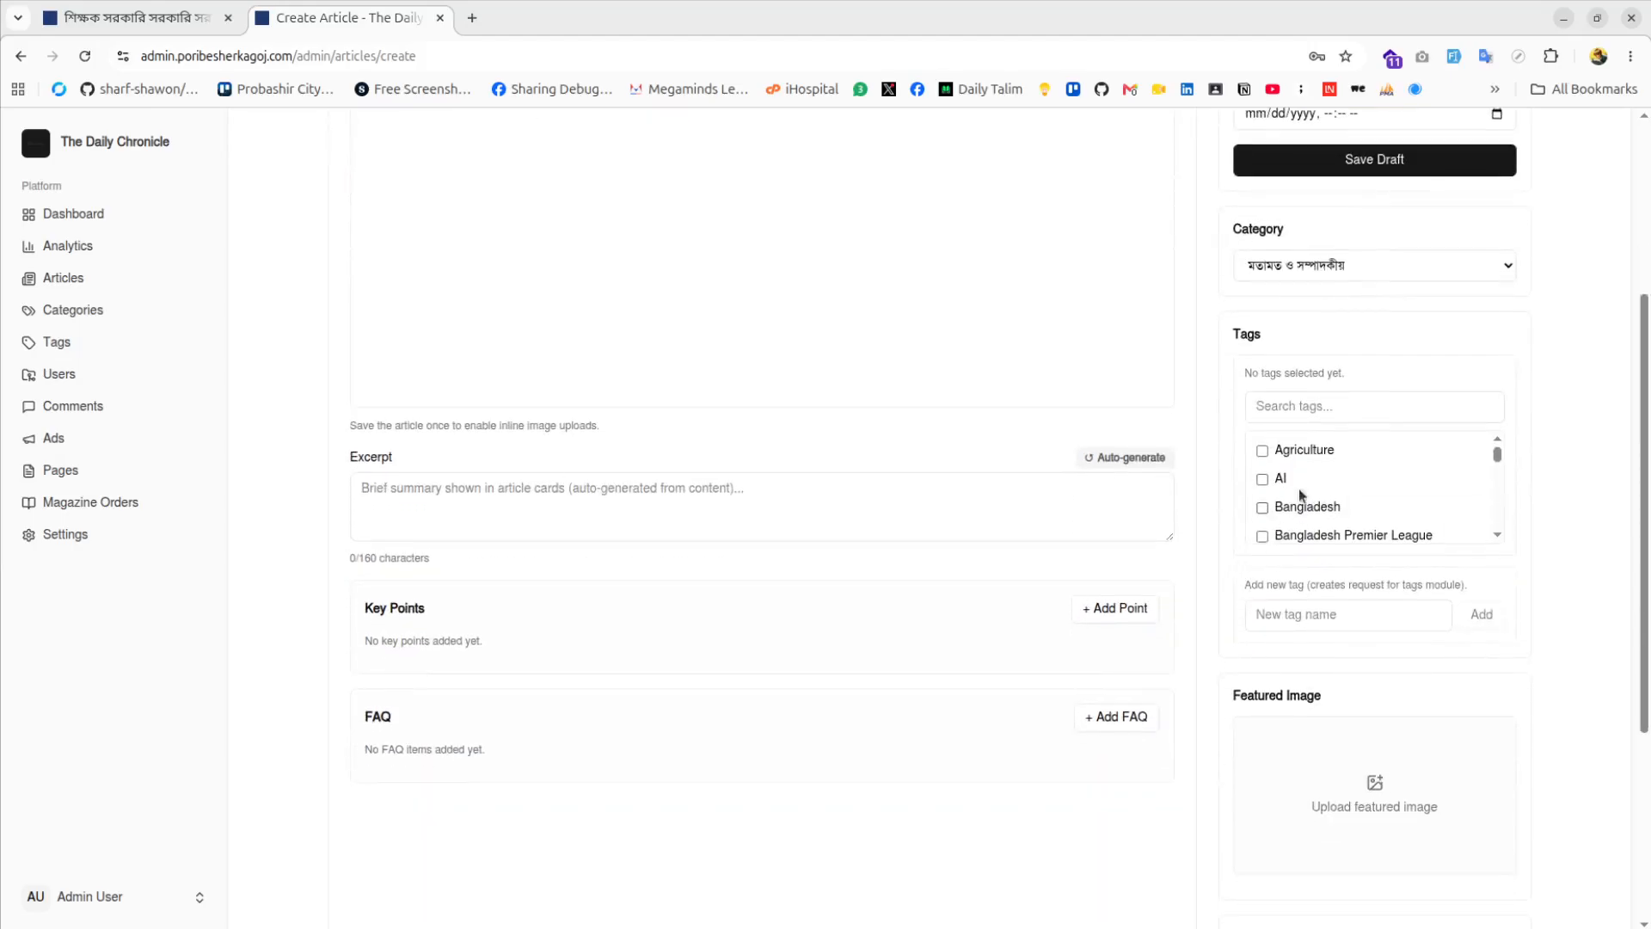
click(1261, 453)
click(1262, 487)
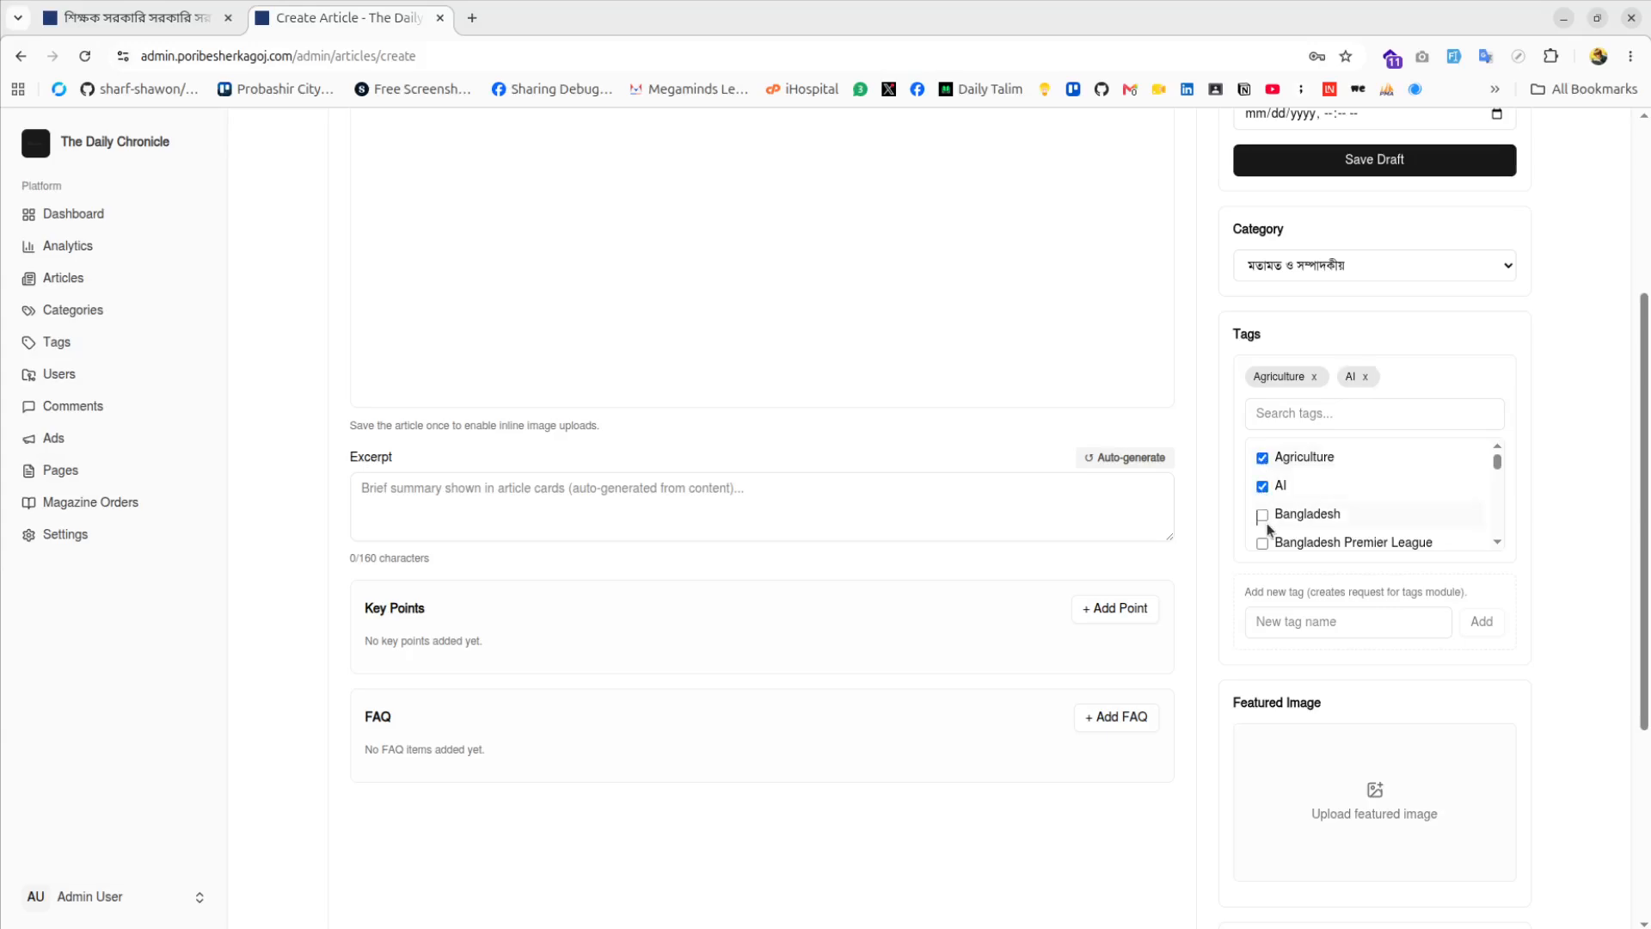
click(1263, 515)
Set unnamed.webp as the article's featured image
scroll(1341, 516, down, 2)
scroll(1341, 627, down, 4)
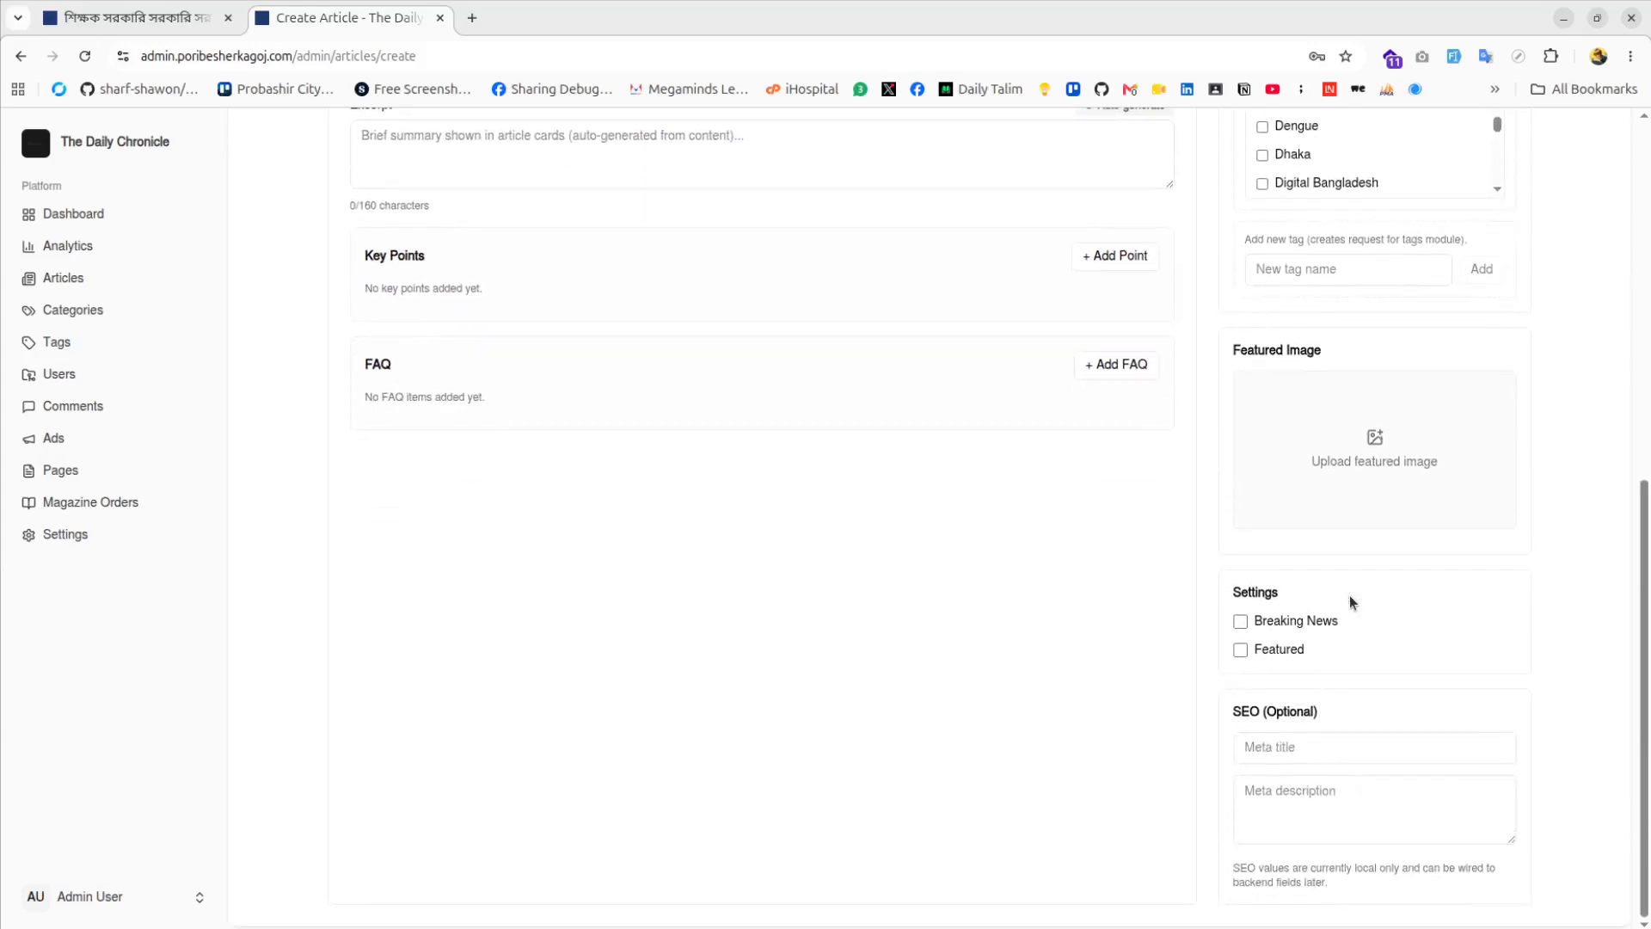
click(1345, 436)
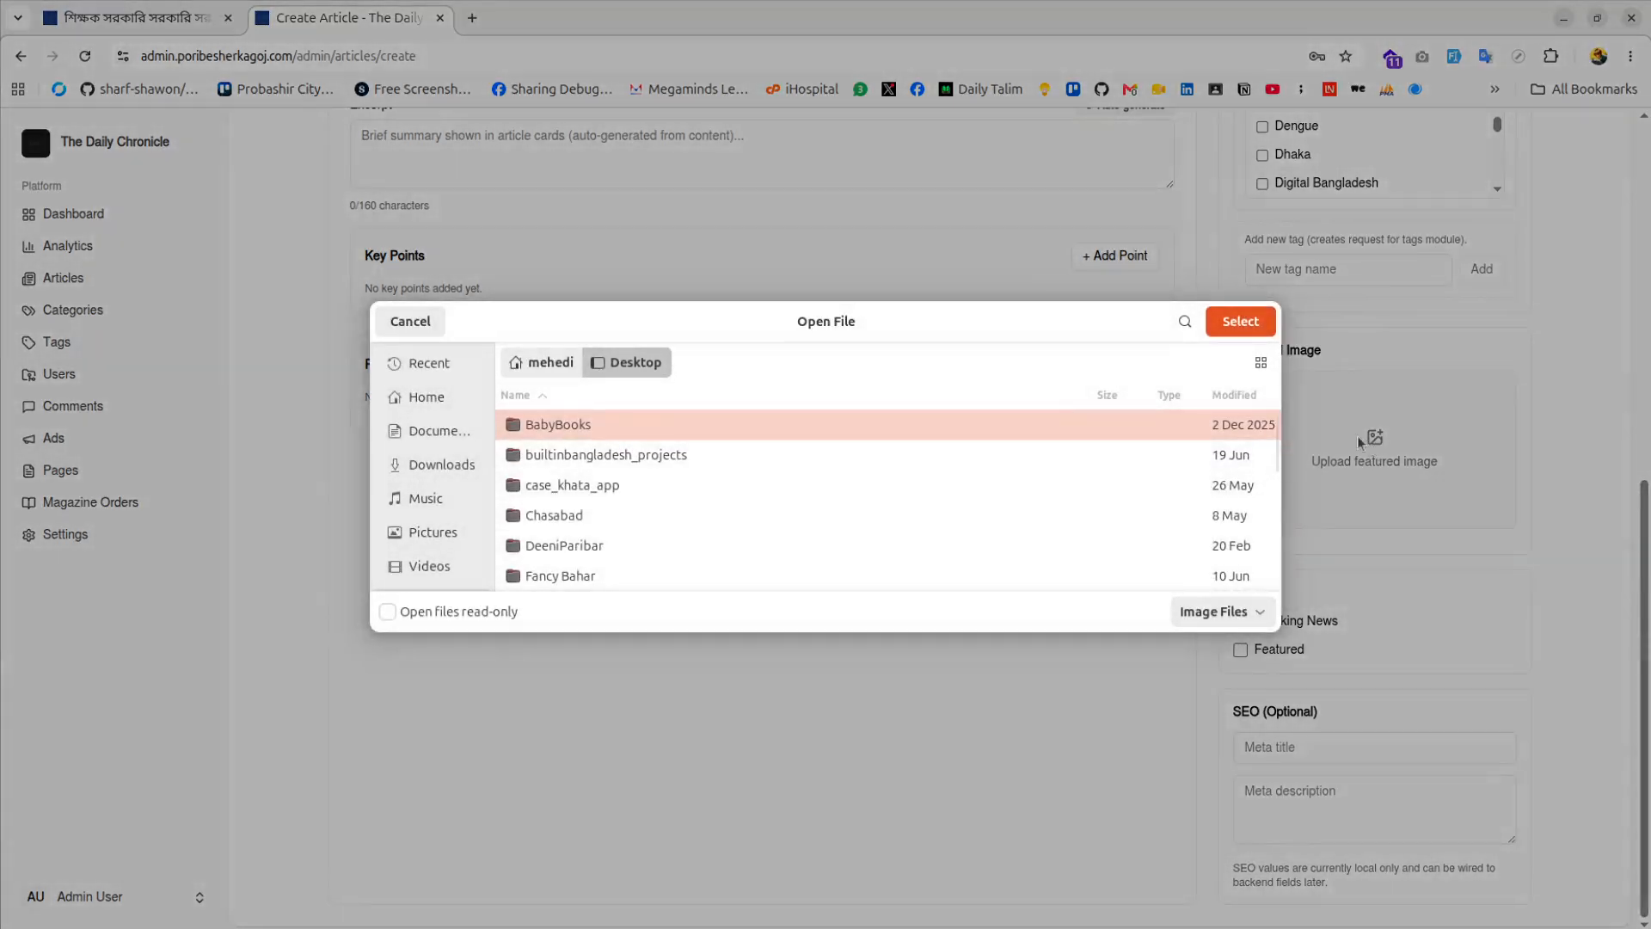
click(407, 321)
click(1405, 476)
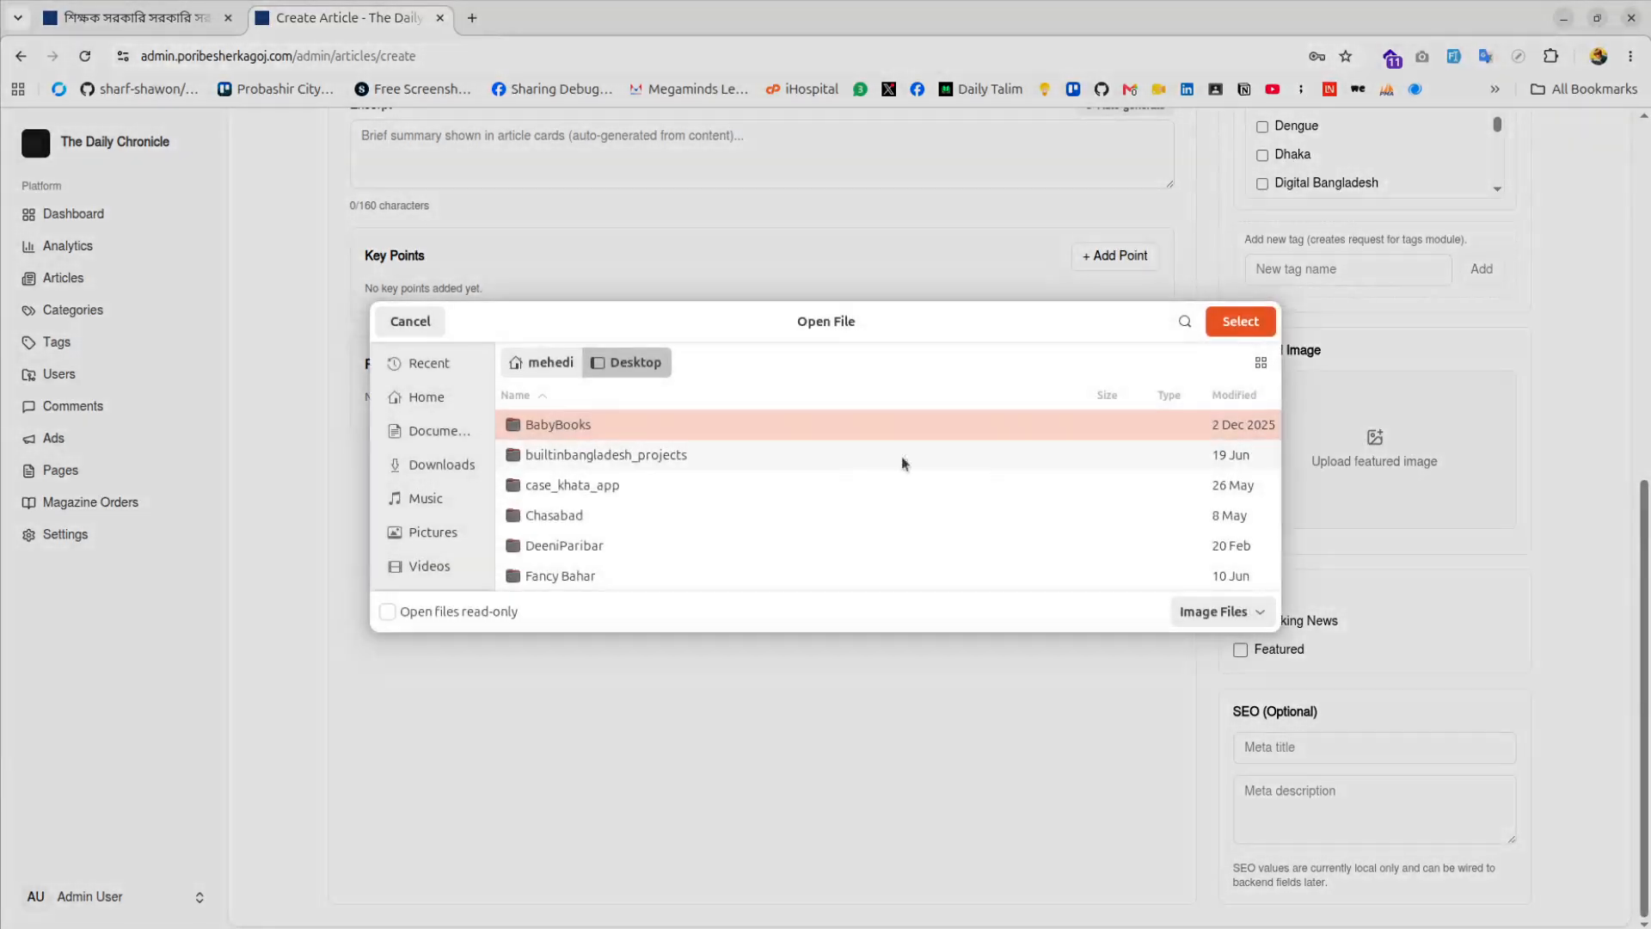
scroll(616, 481, down, 2)
scroll(616, 476, down, 3)
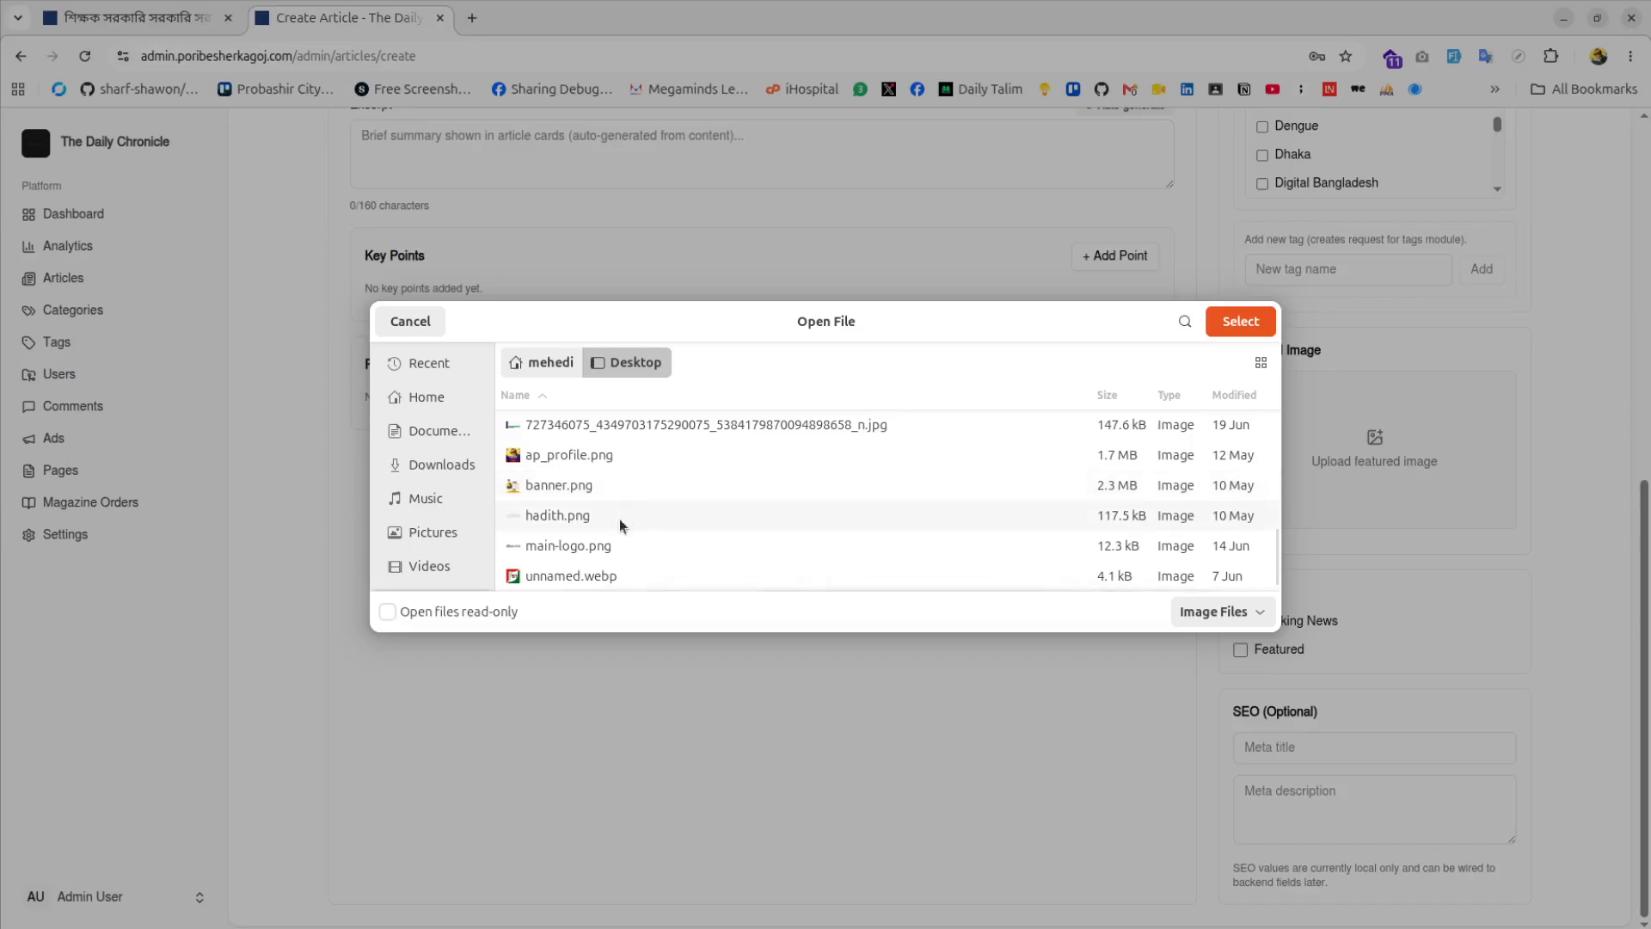
double_click(585, 583)
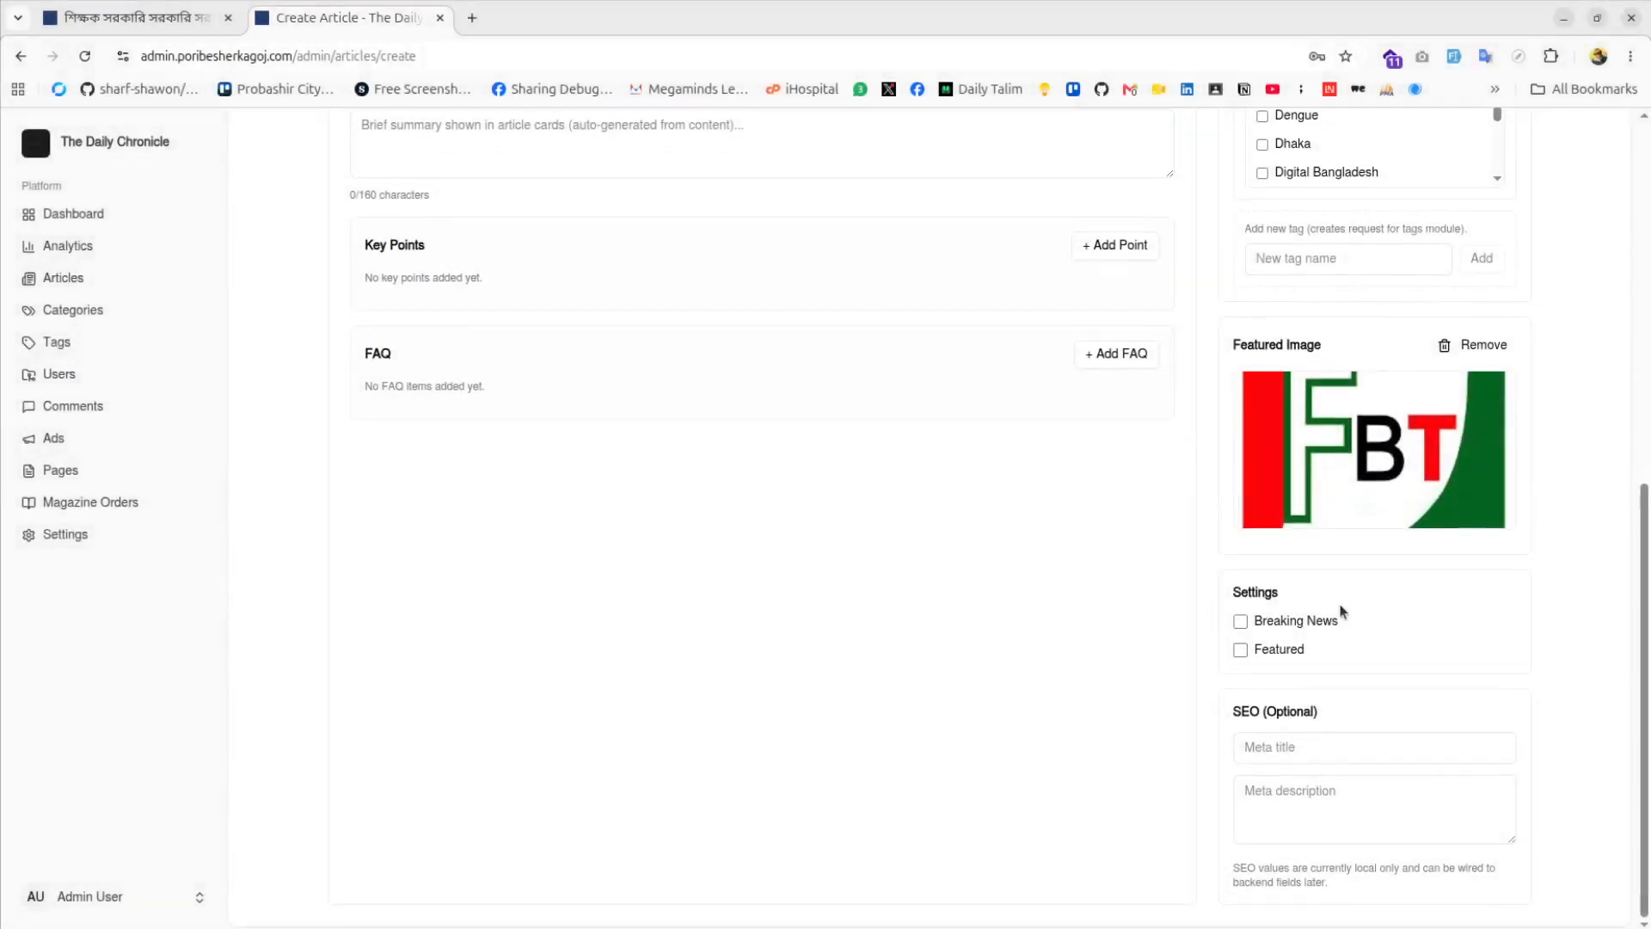
Mark the article Featured, leaving Breaking News unticked
click(1240, 621)
click(1240, 649)
click(1238, 618)
scroll(1329, 705, up, 8)
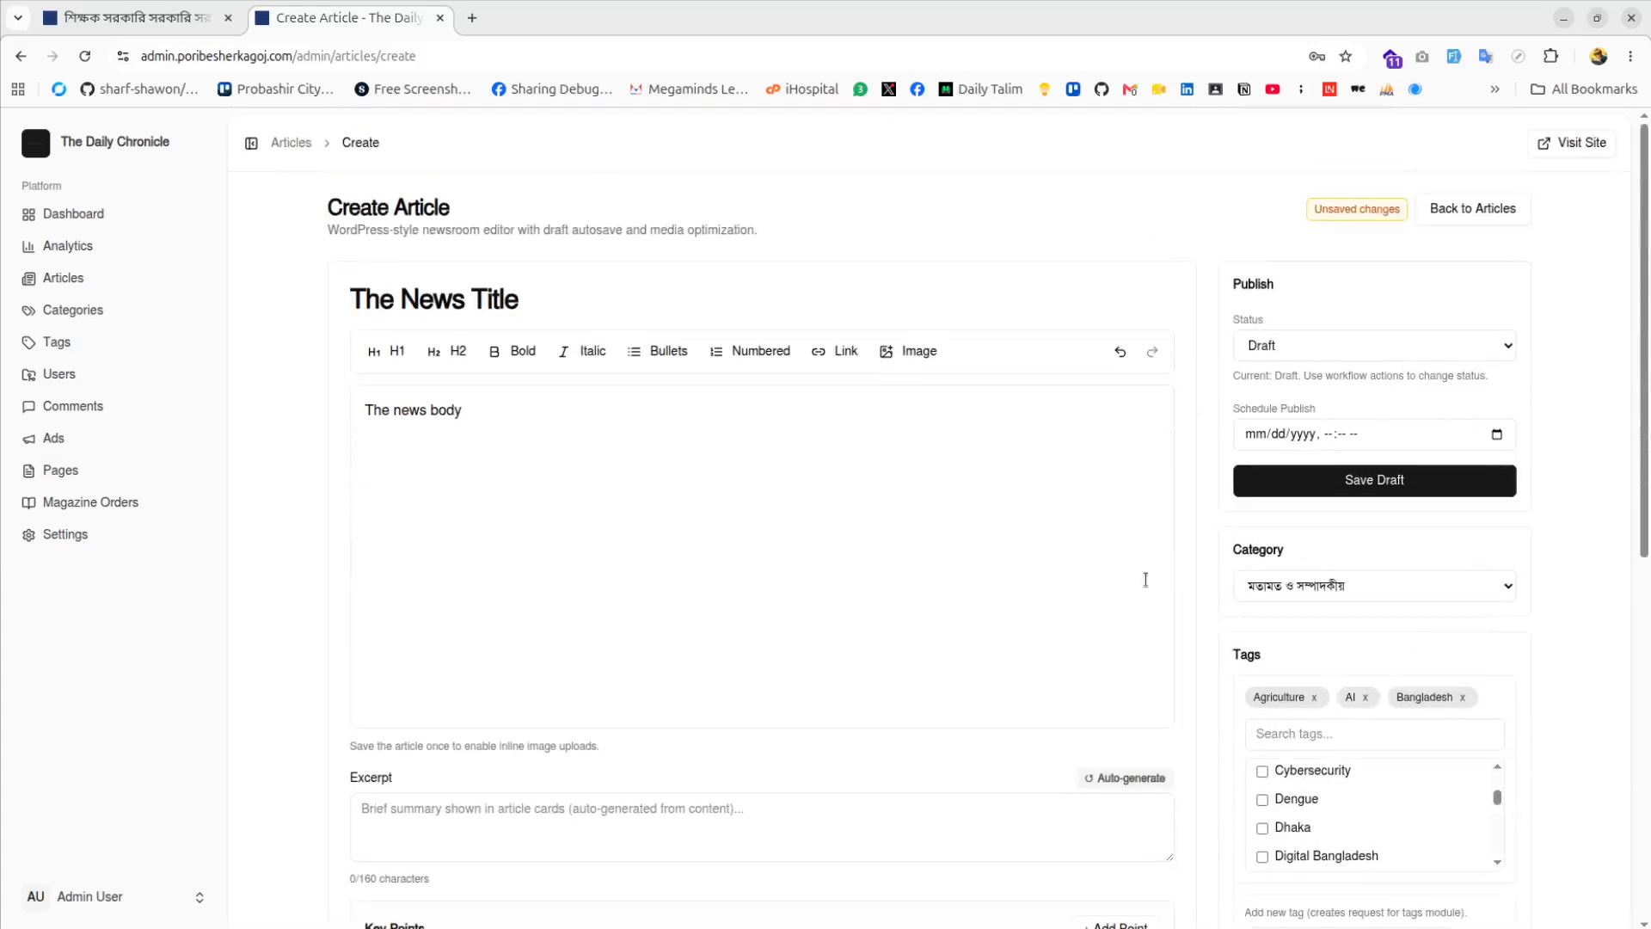
Save The News Title as a draft, submit, approve and publish it, then visit the site
click(1341, 489)
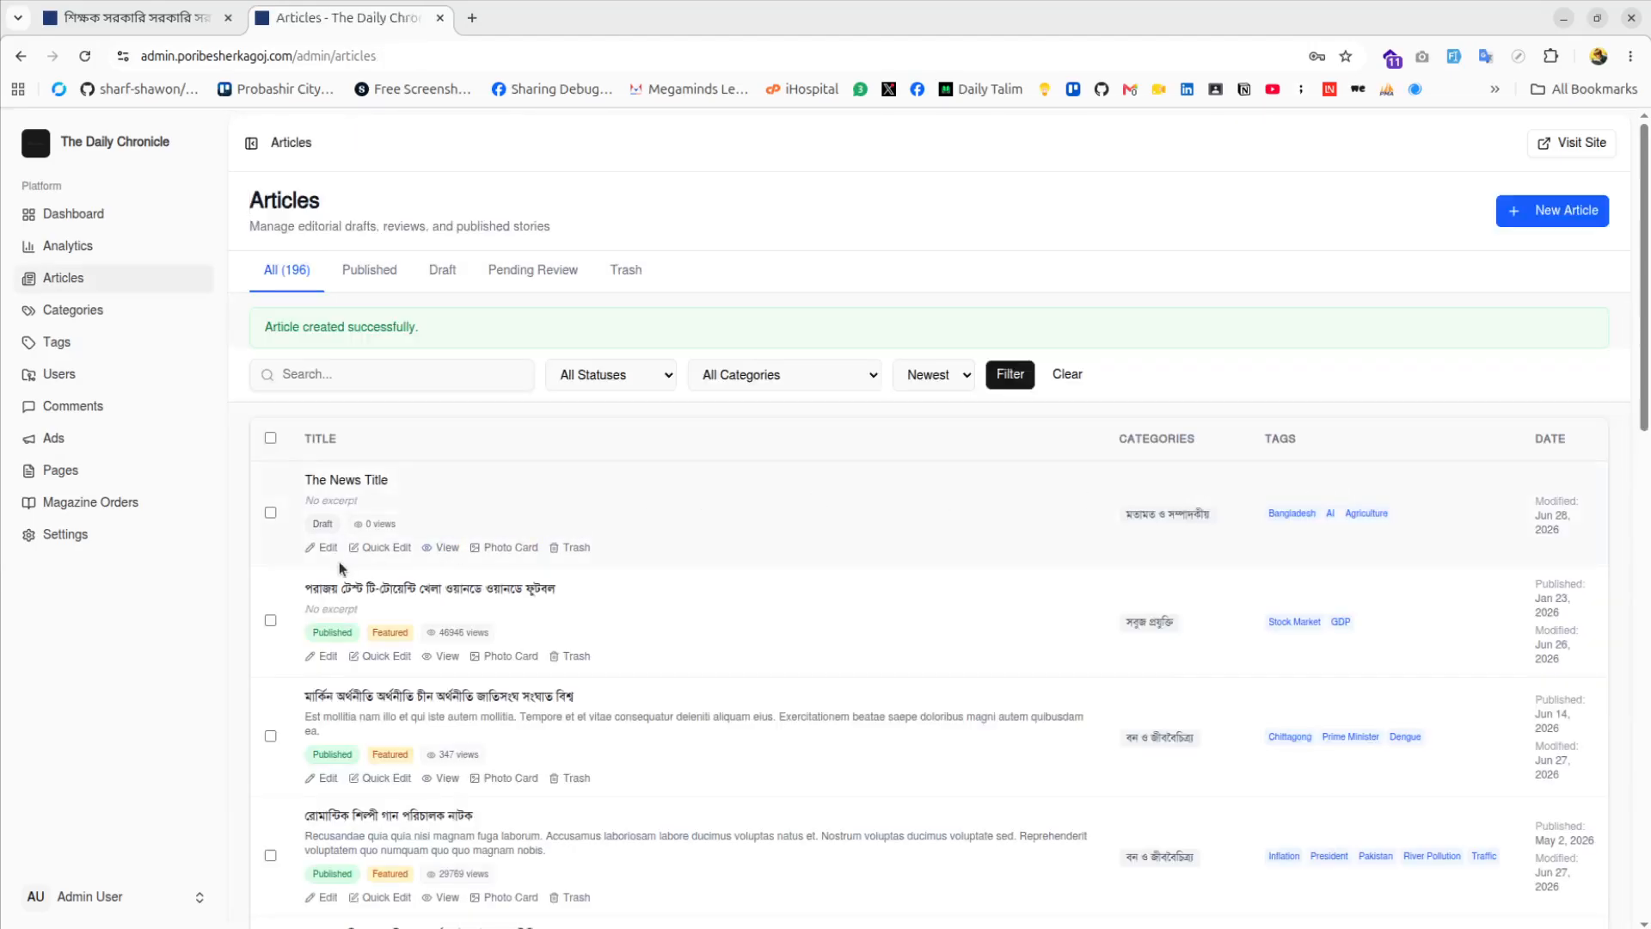
click(370, 484)
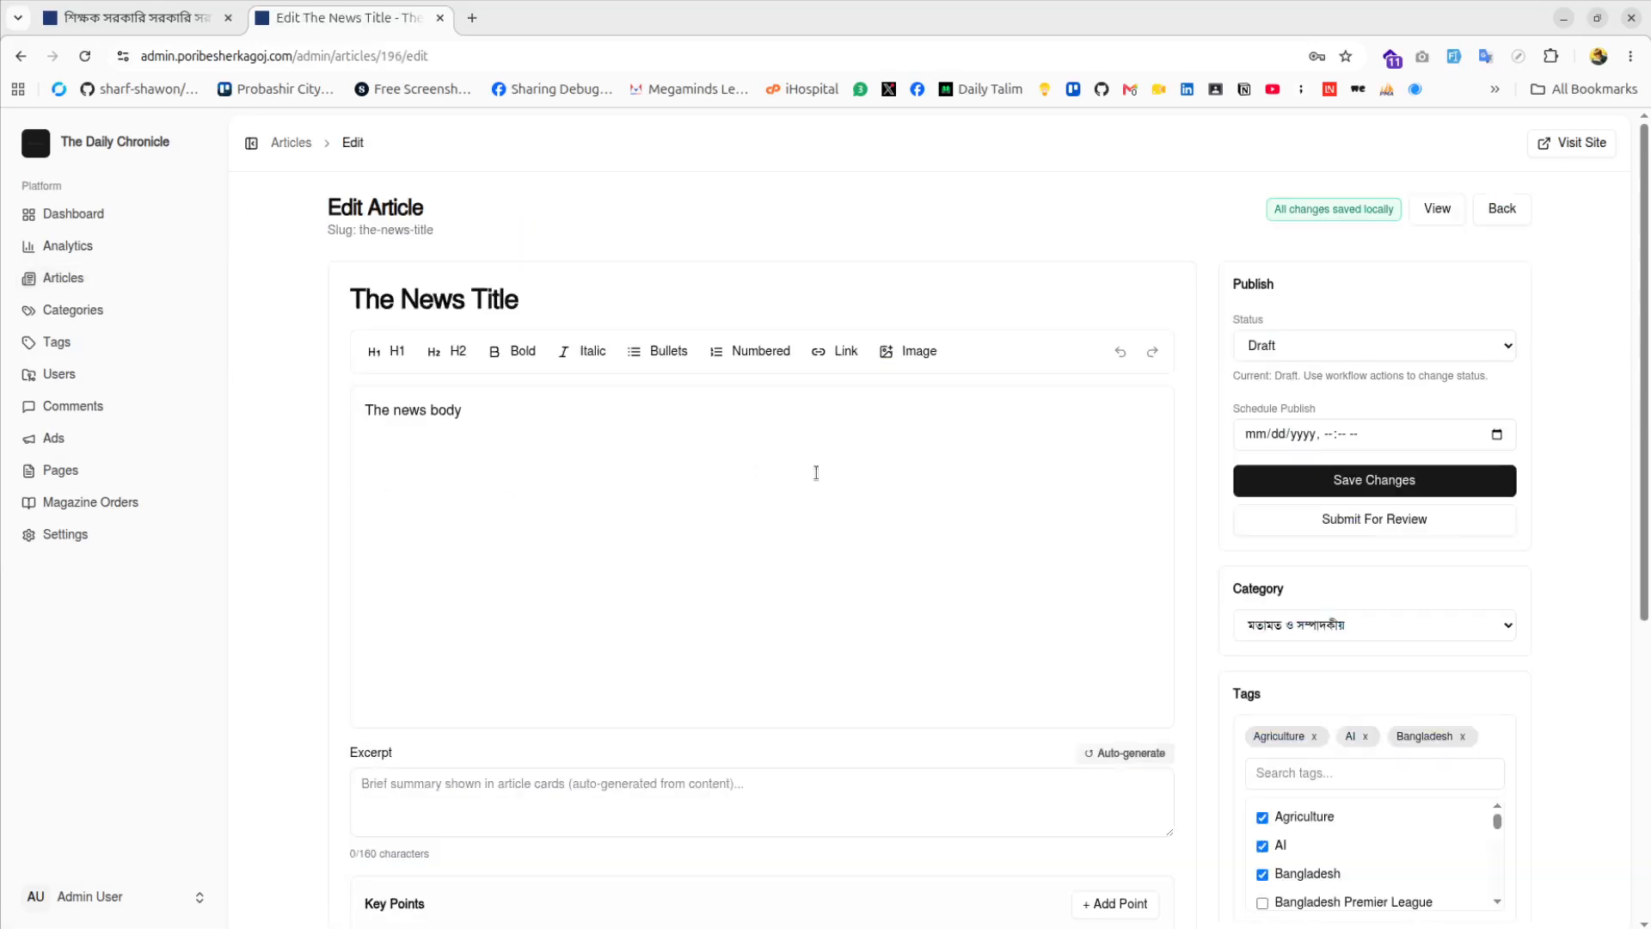
click(1376, 523)
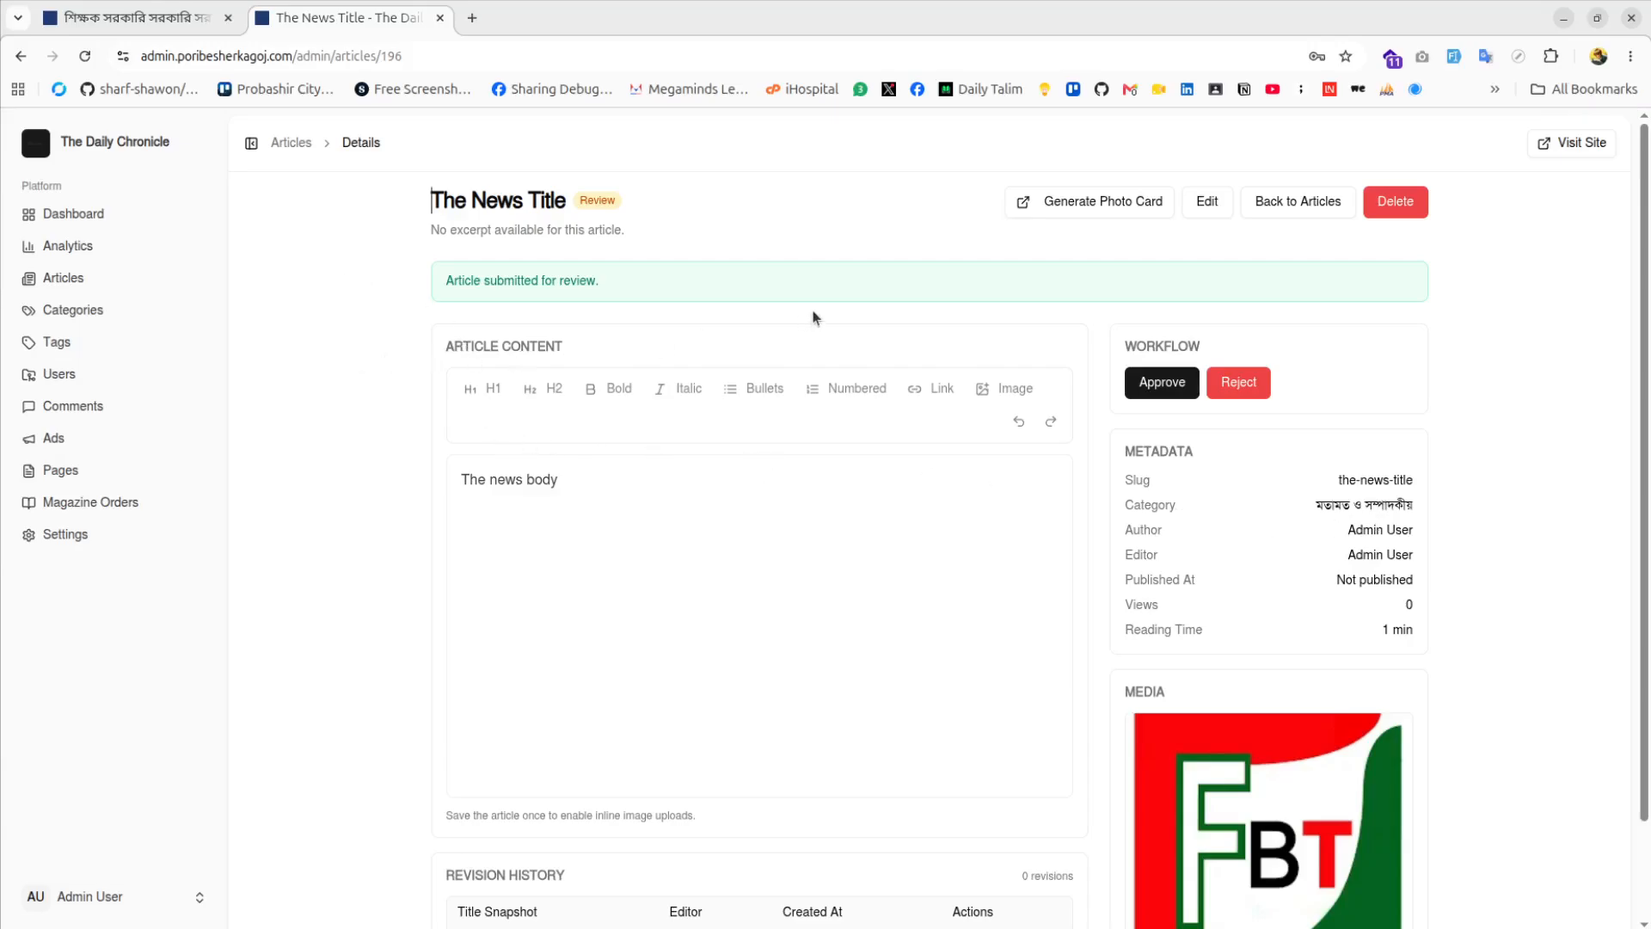
click(1169, 393)
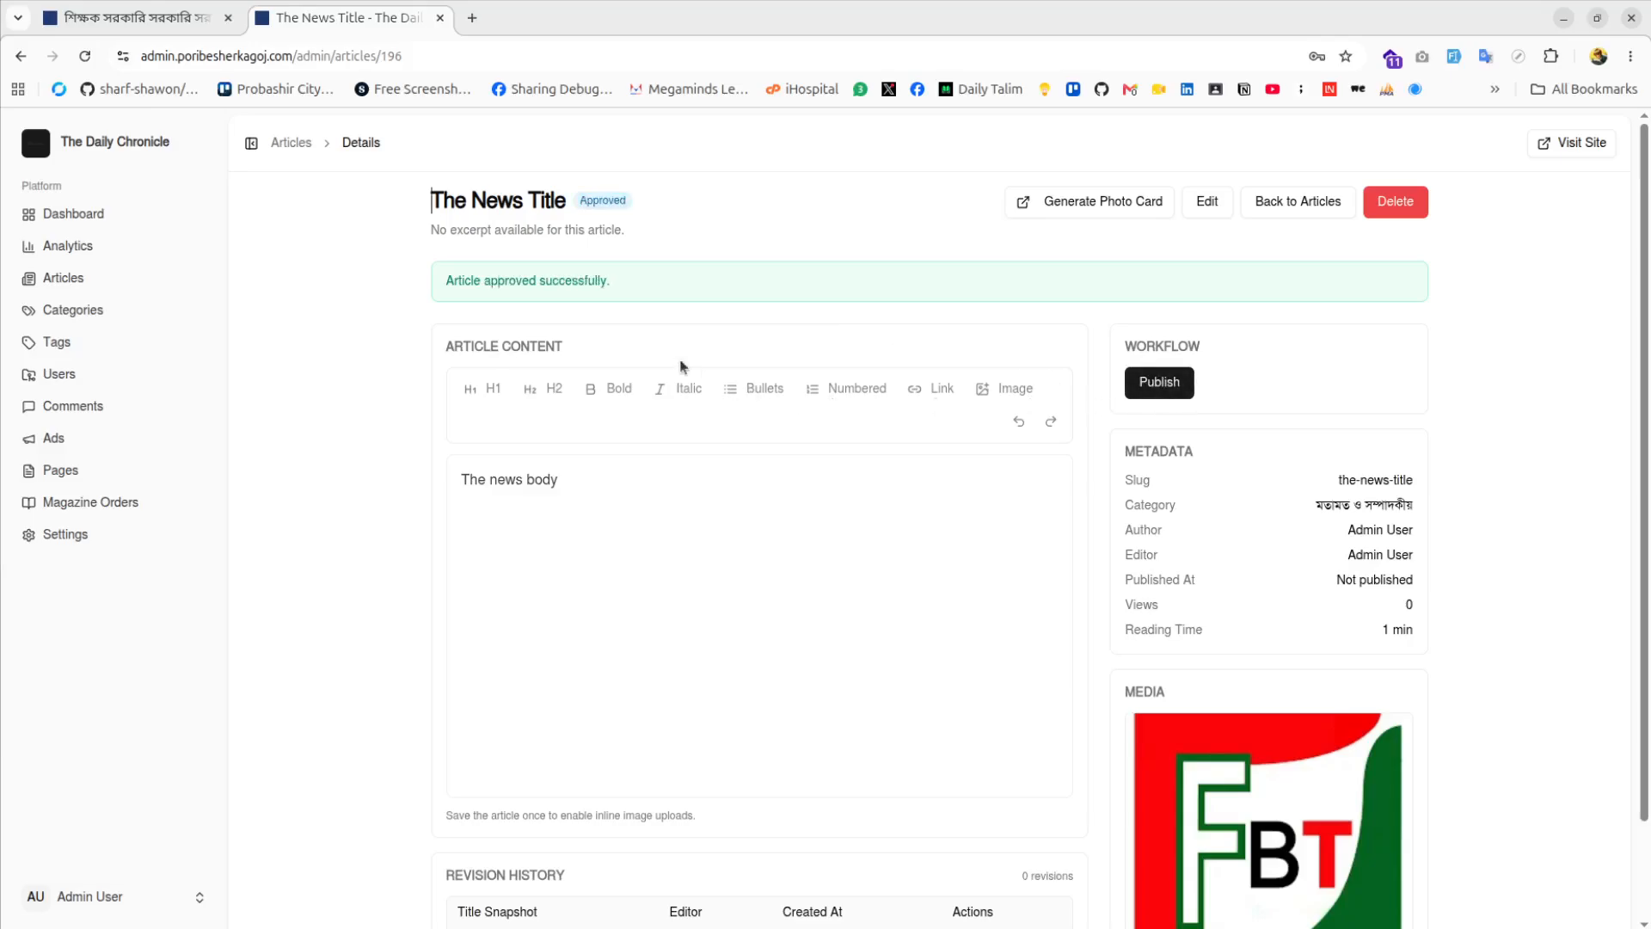
click(1152, 389)
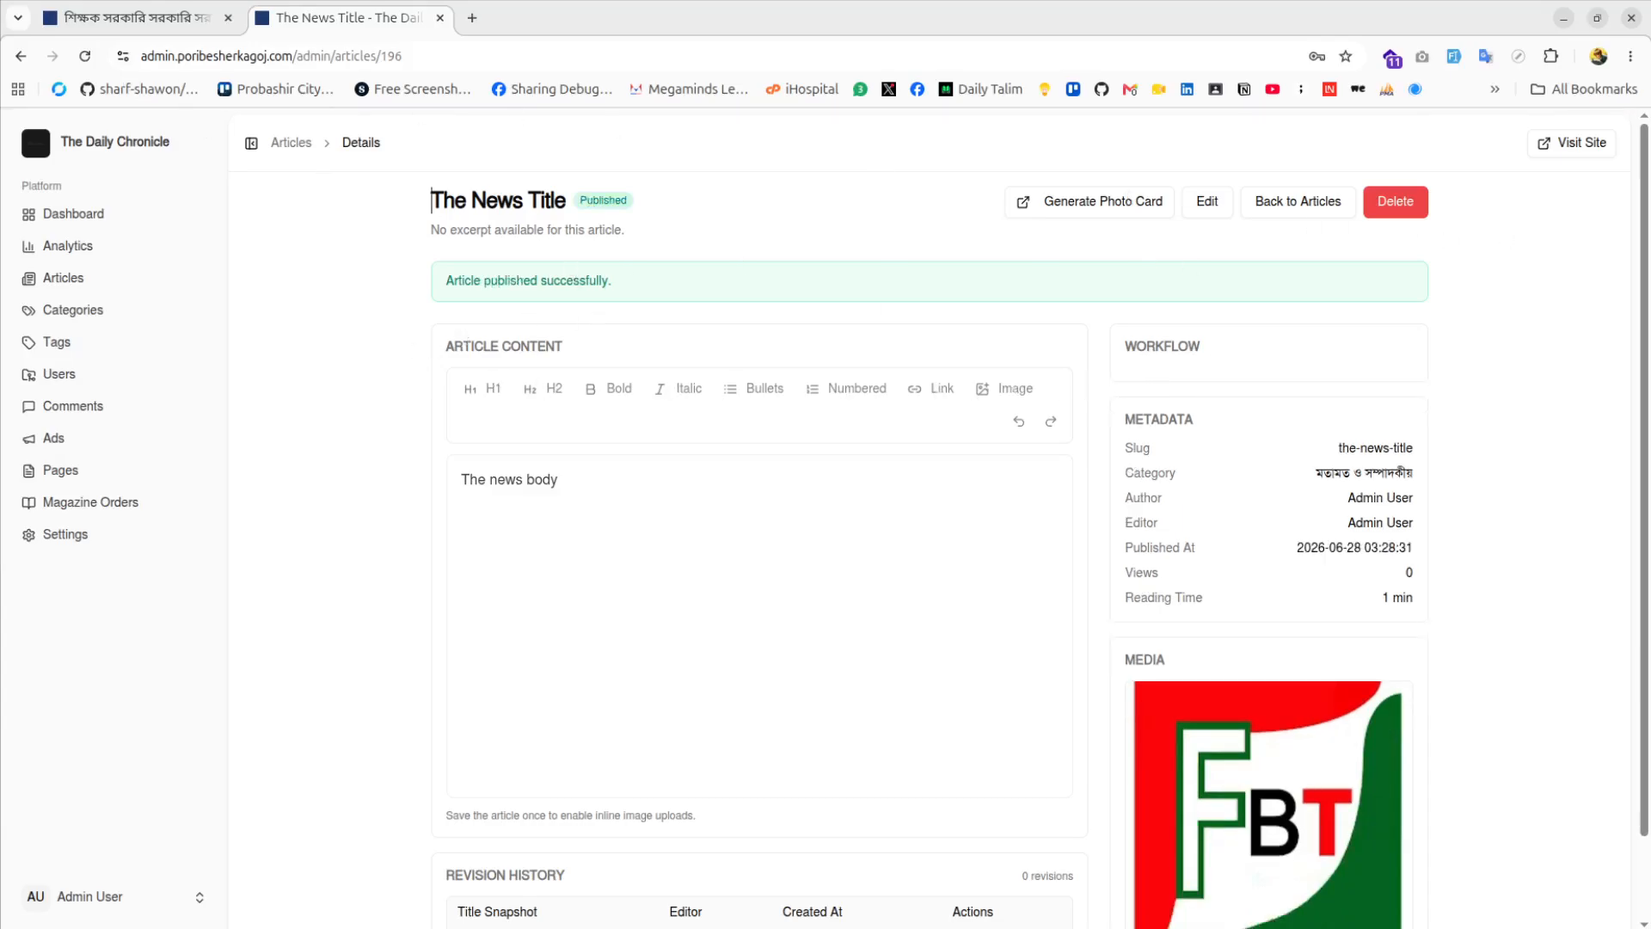
click(1575, 146)
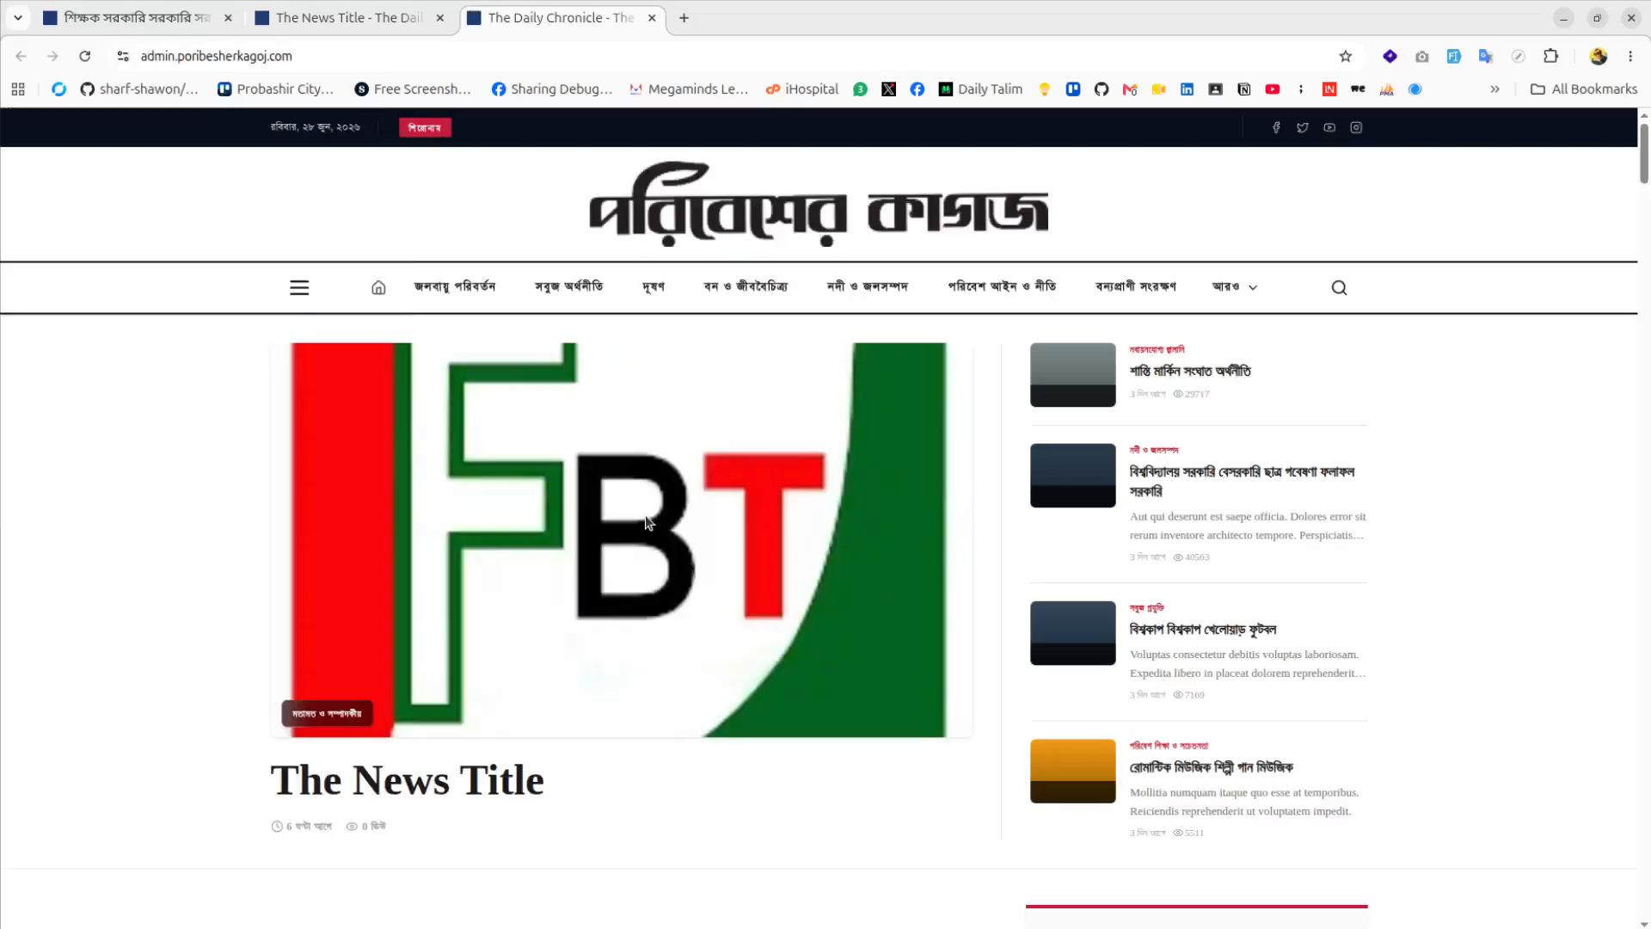
Confirm The News Title leads the public homepage, then close the extra tab and return to admin
scroll(647, 529, down, 4)
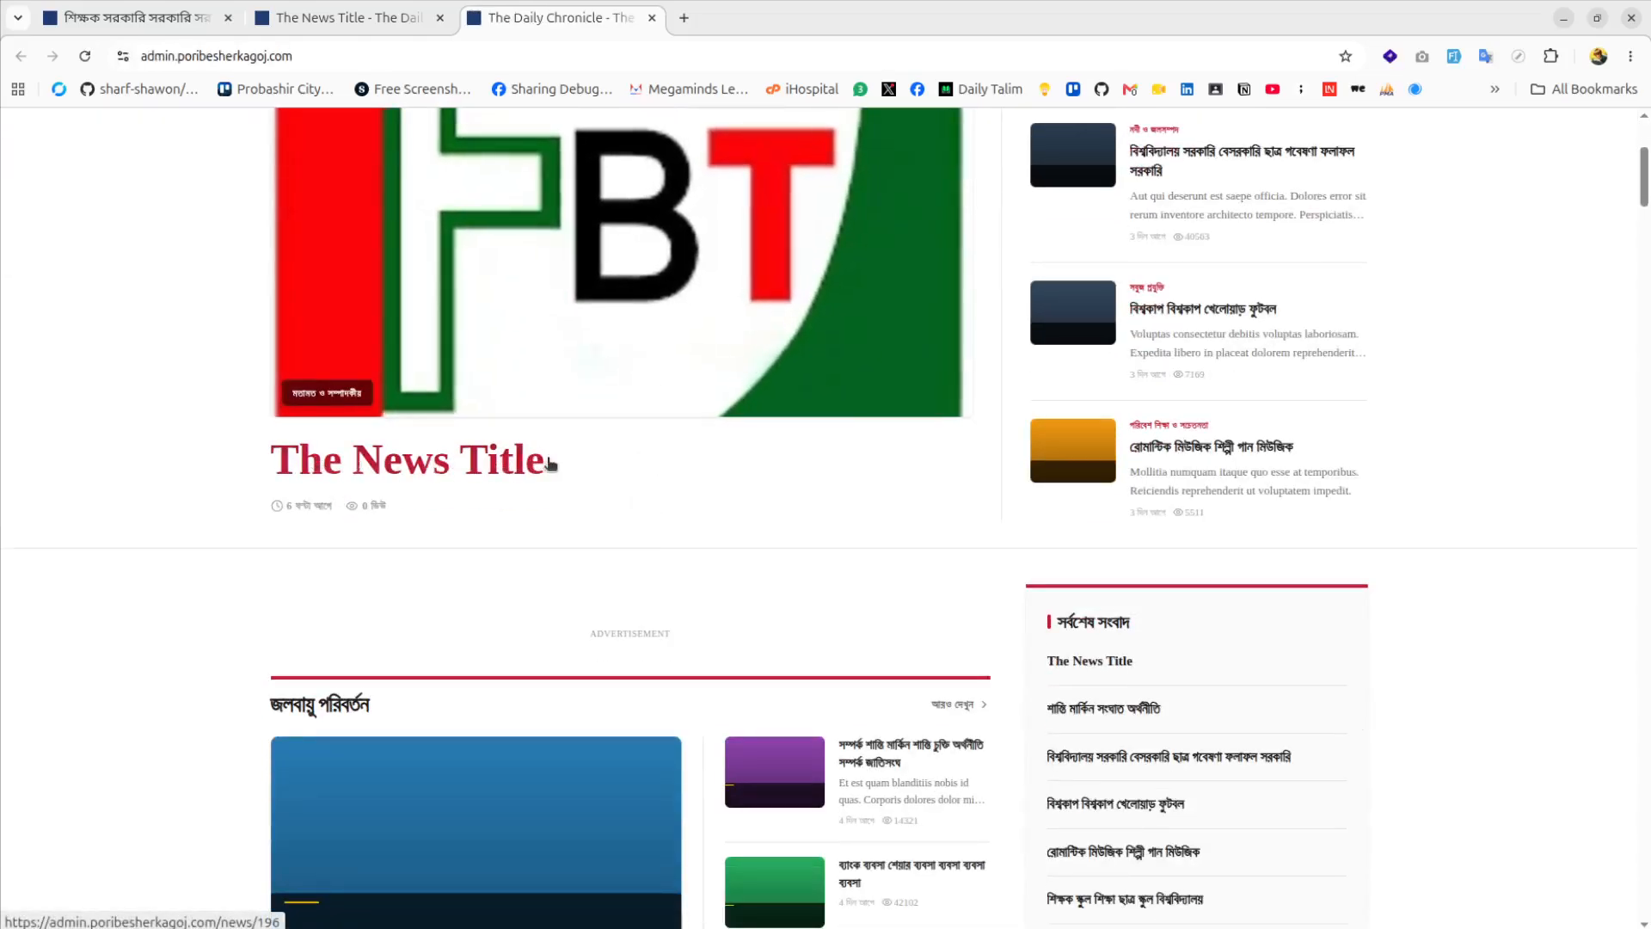
scroll(390, 460, up, 4)
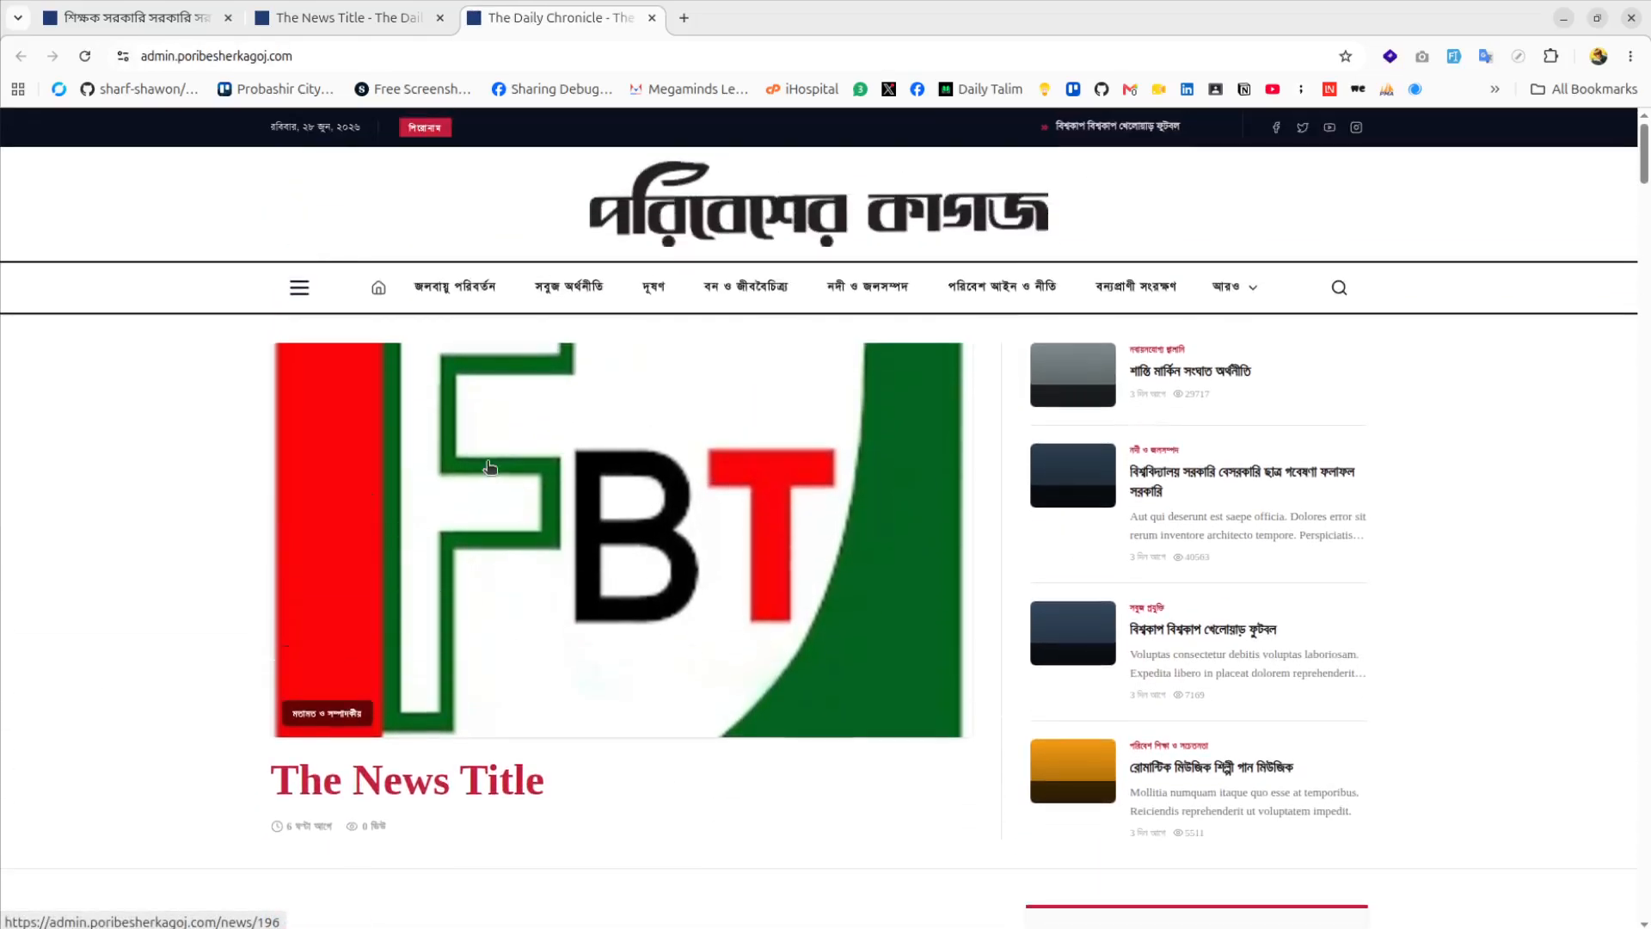
scroll(489, 467, down, 3)
click(142, 17)
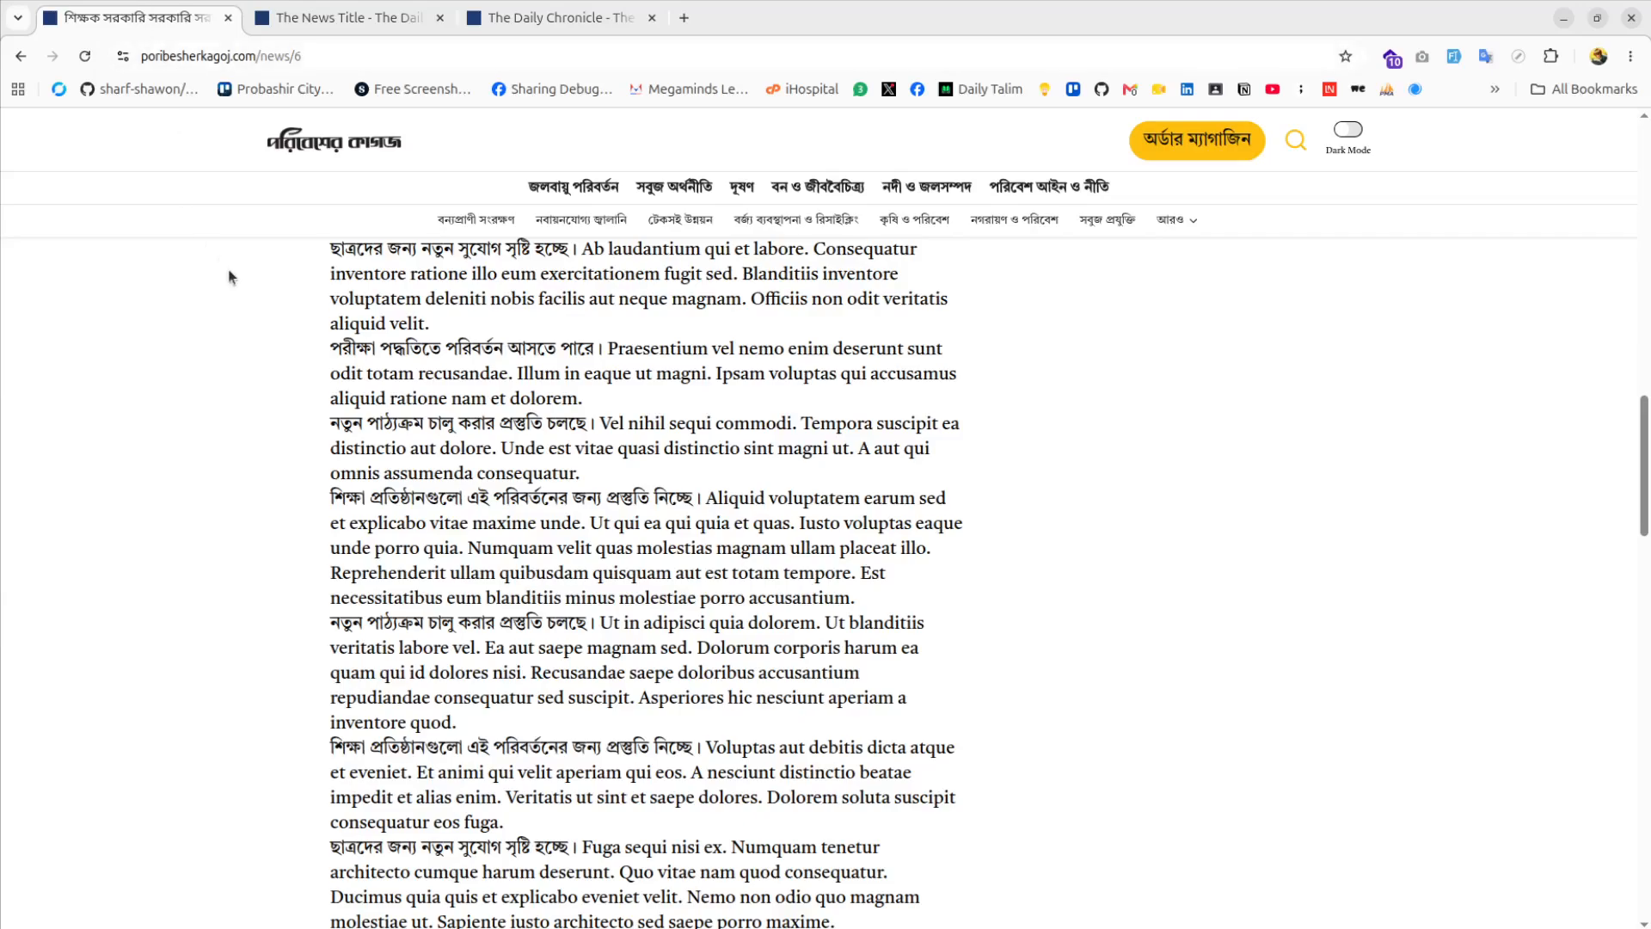
scroll(375, 153, up, 3)
click(374, 160)
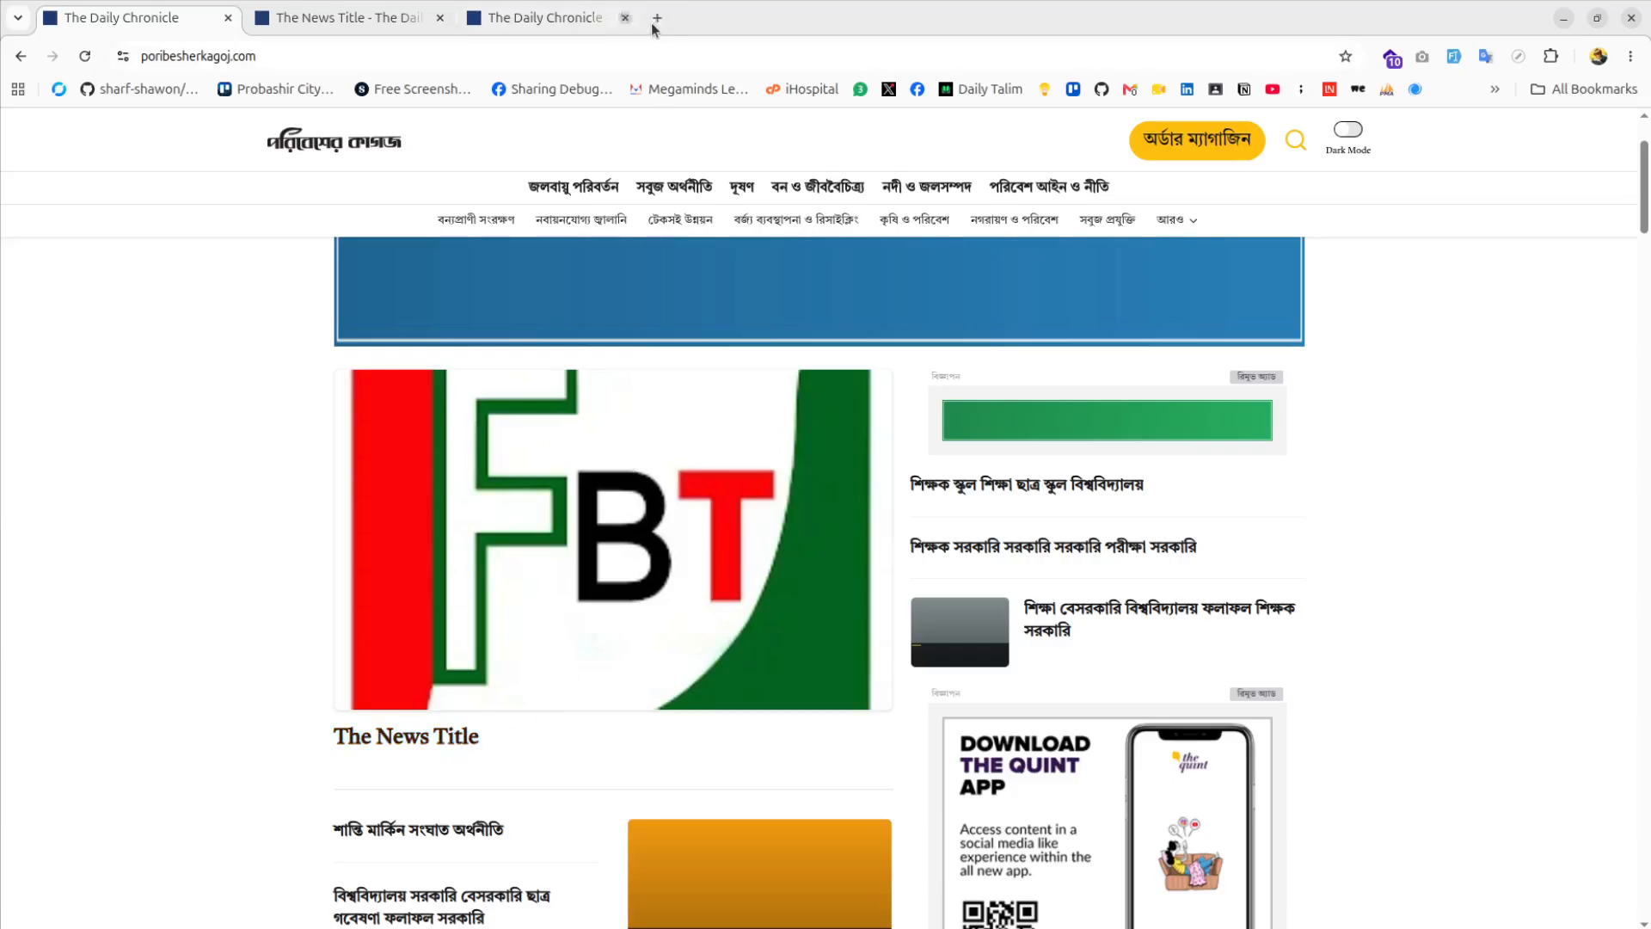
click(652, 18)
click(343, 18)
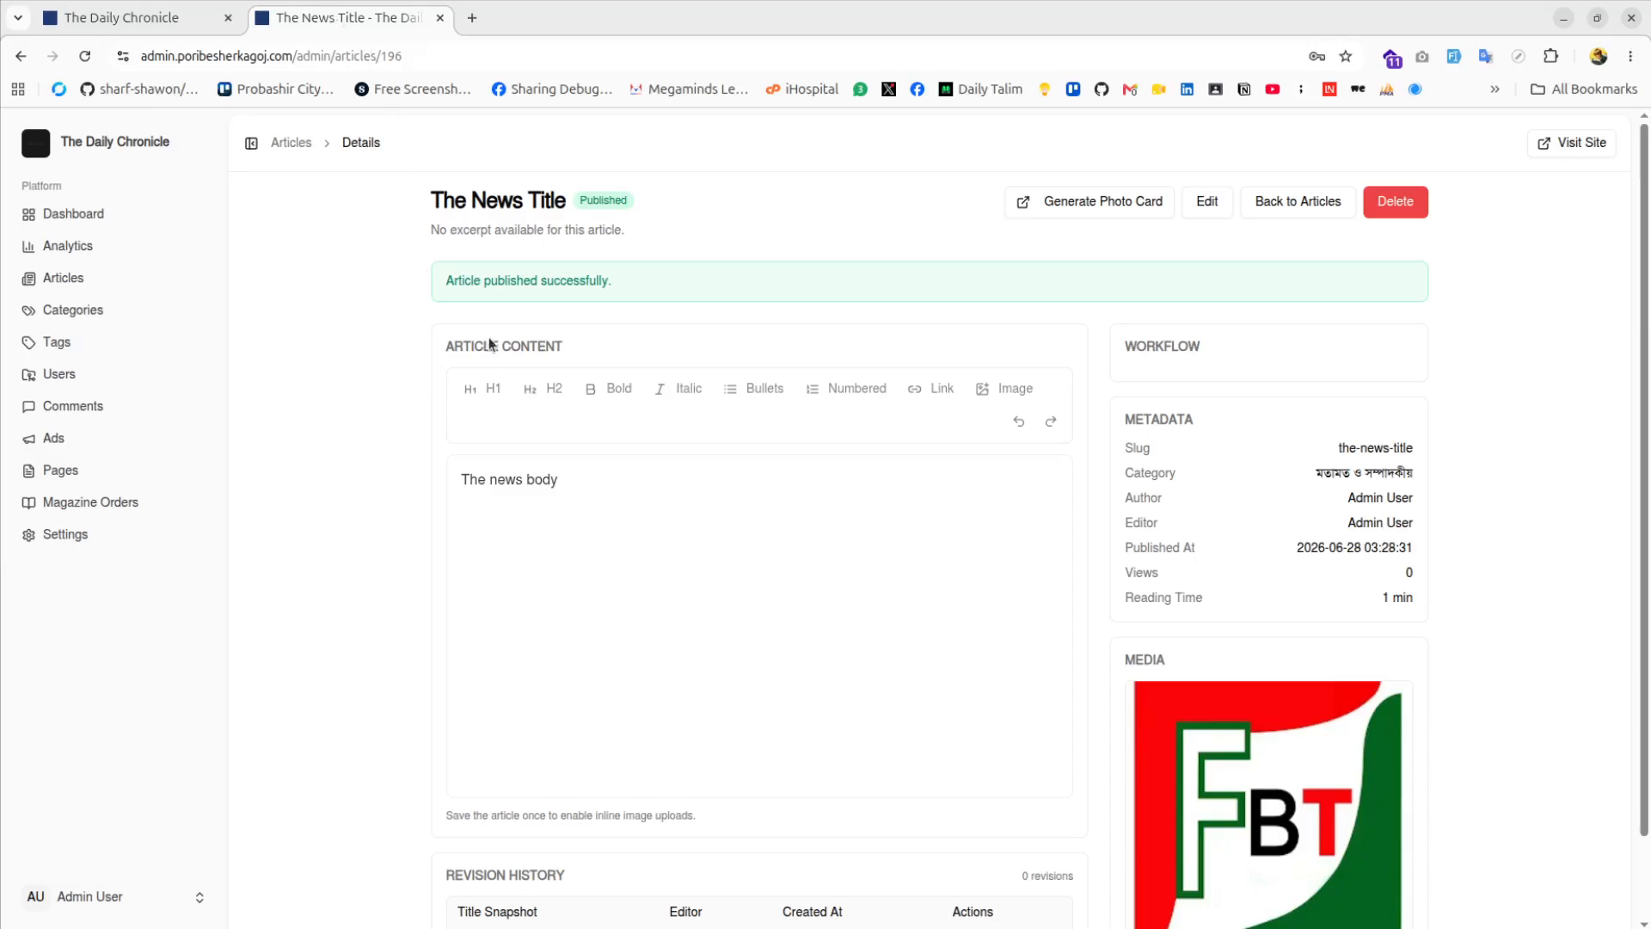
Open The News Title's edit page from the Articles list and go back
click(96, 277)
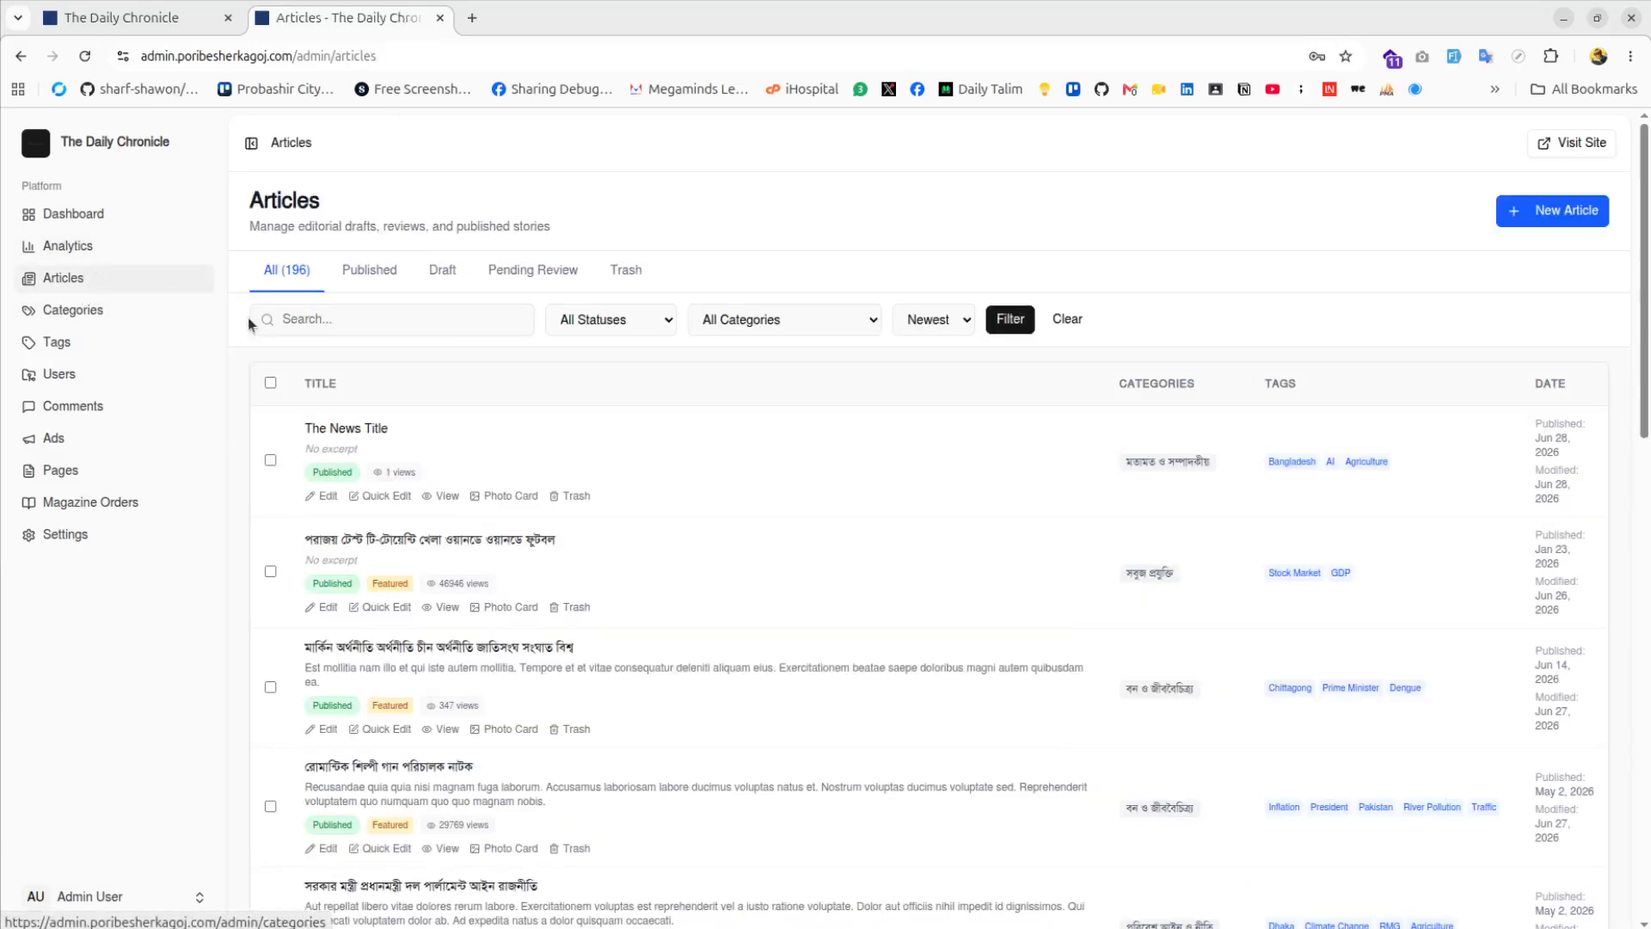
click(319, 496)
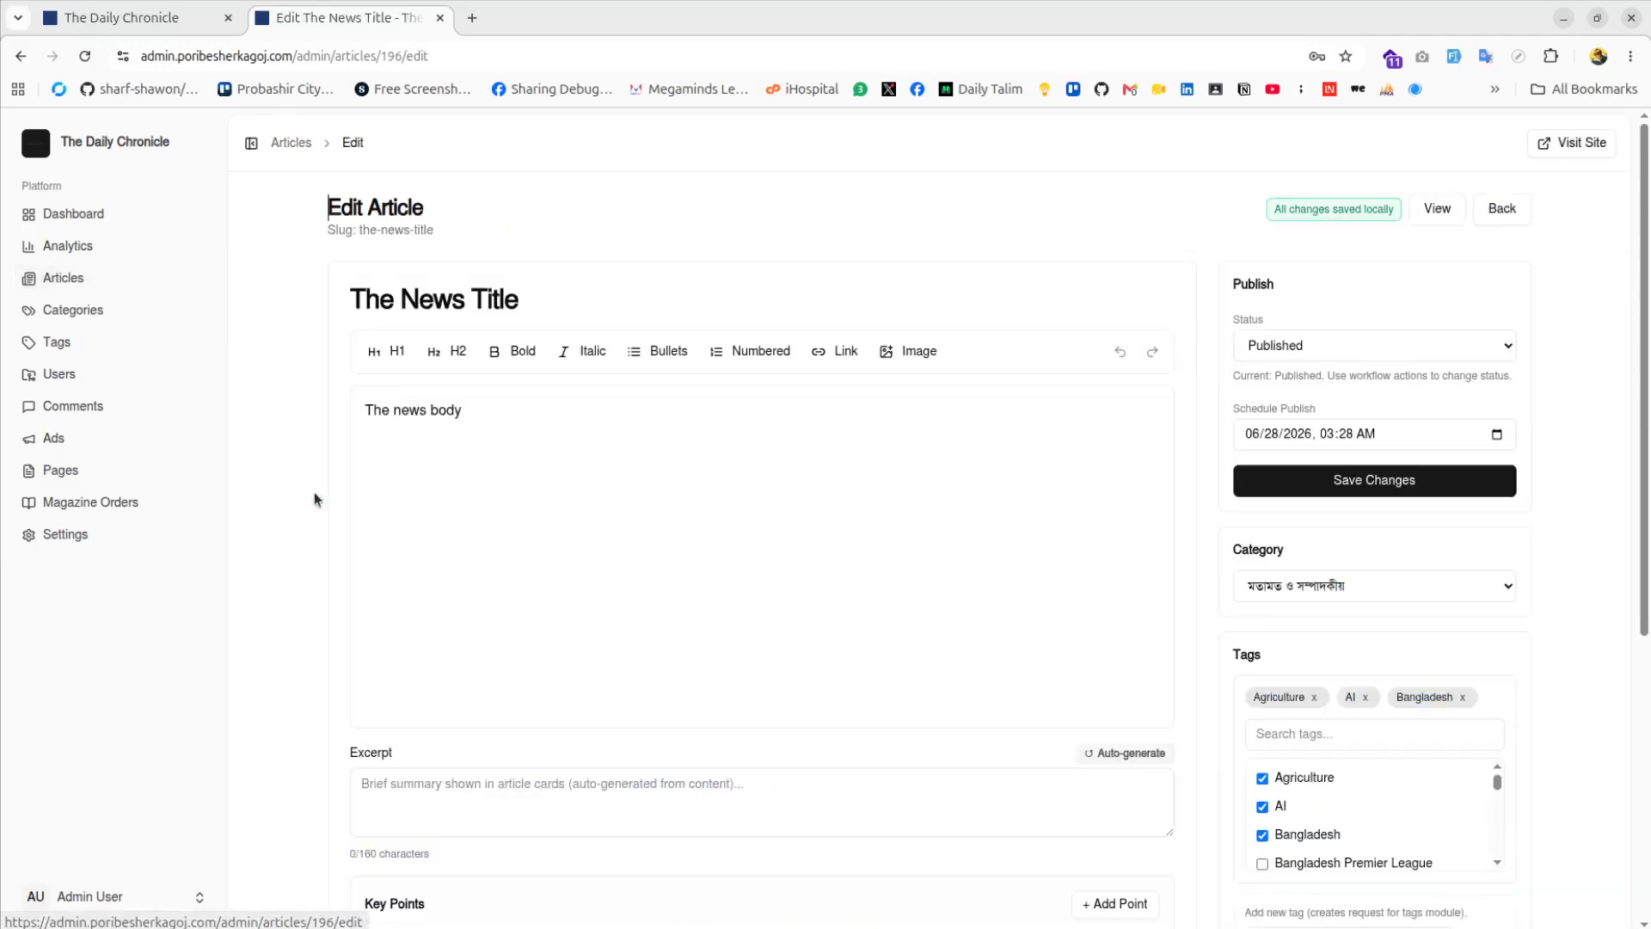
click(22, 57)
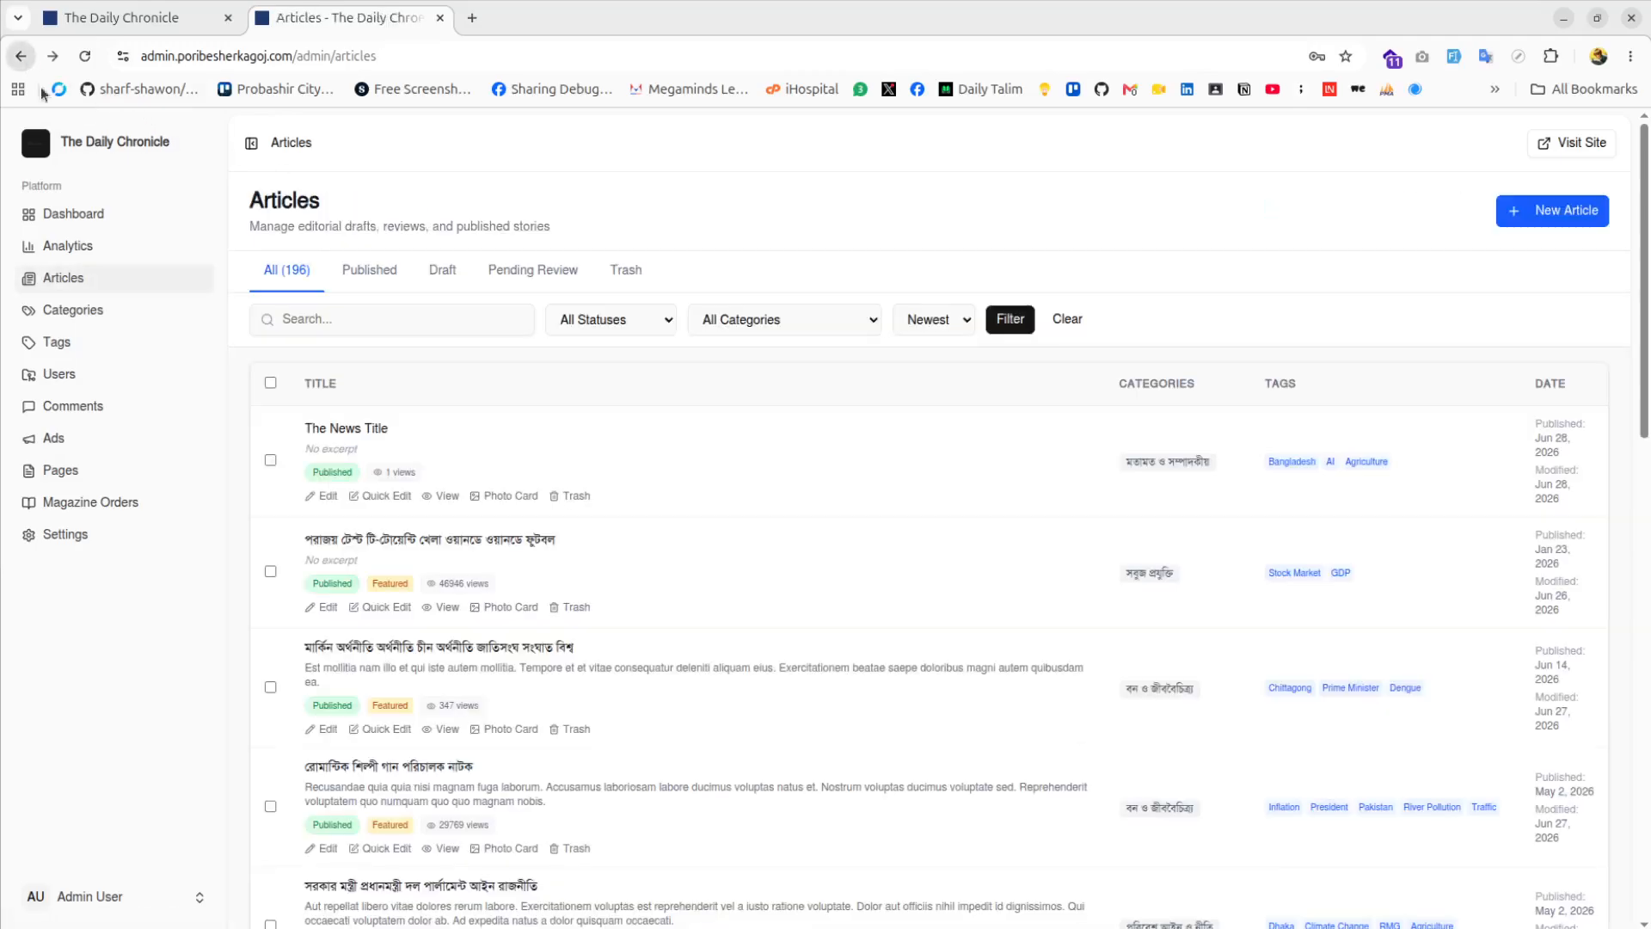
Preview The News Title's photo card, close it, and open category management
click(507, 496)
scroll(670, 430, down, 5)
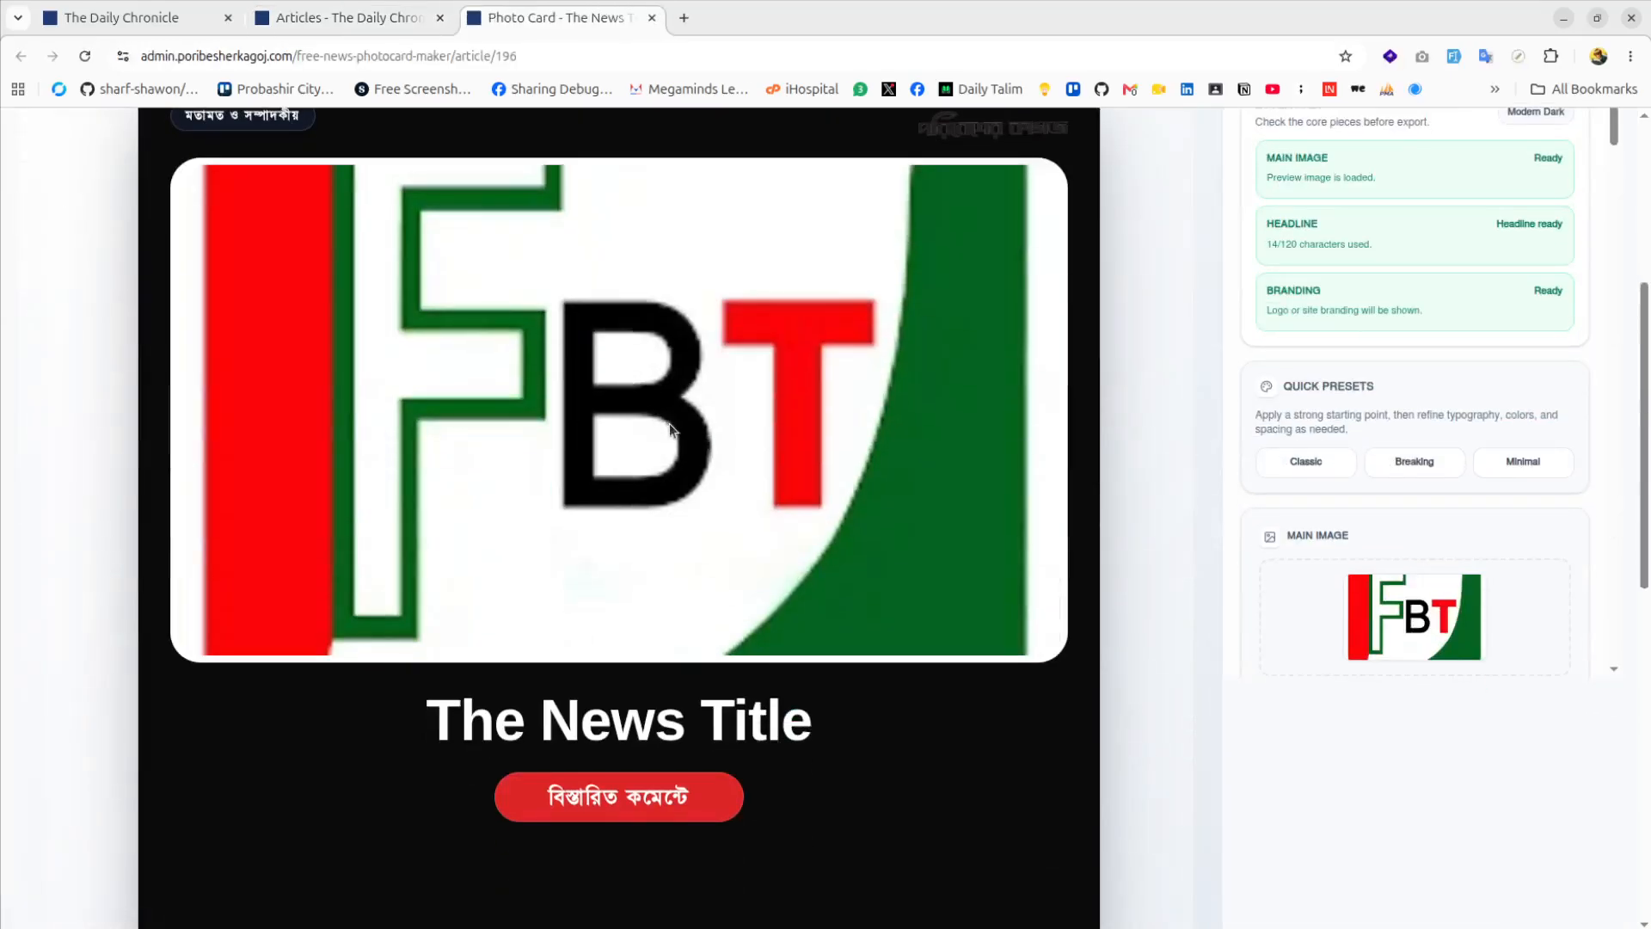
scroll(673, 429, down, 3)
scroll(672, 430, up, 3)
click(652, 18)
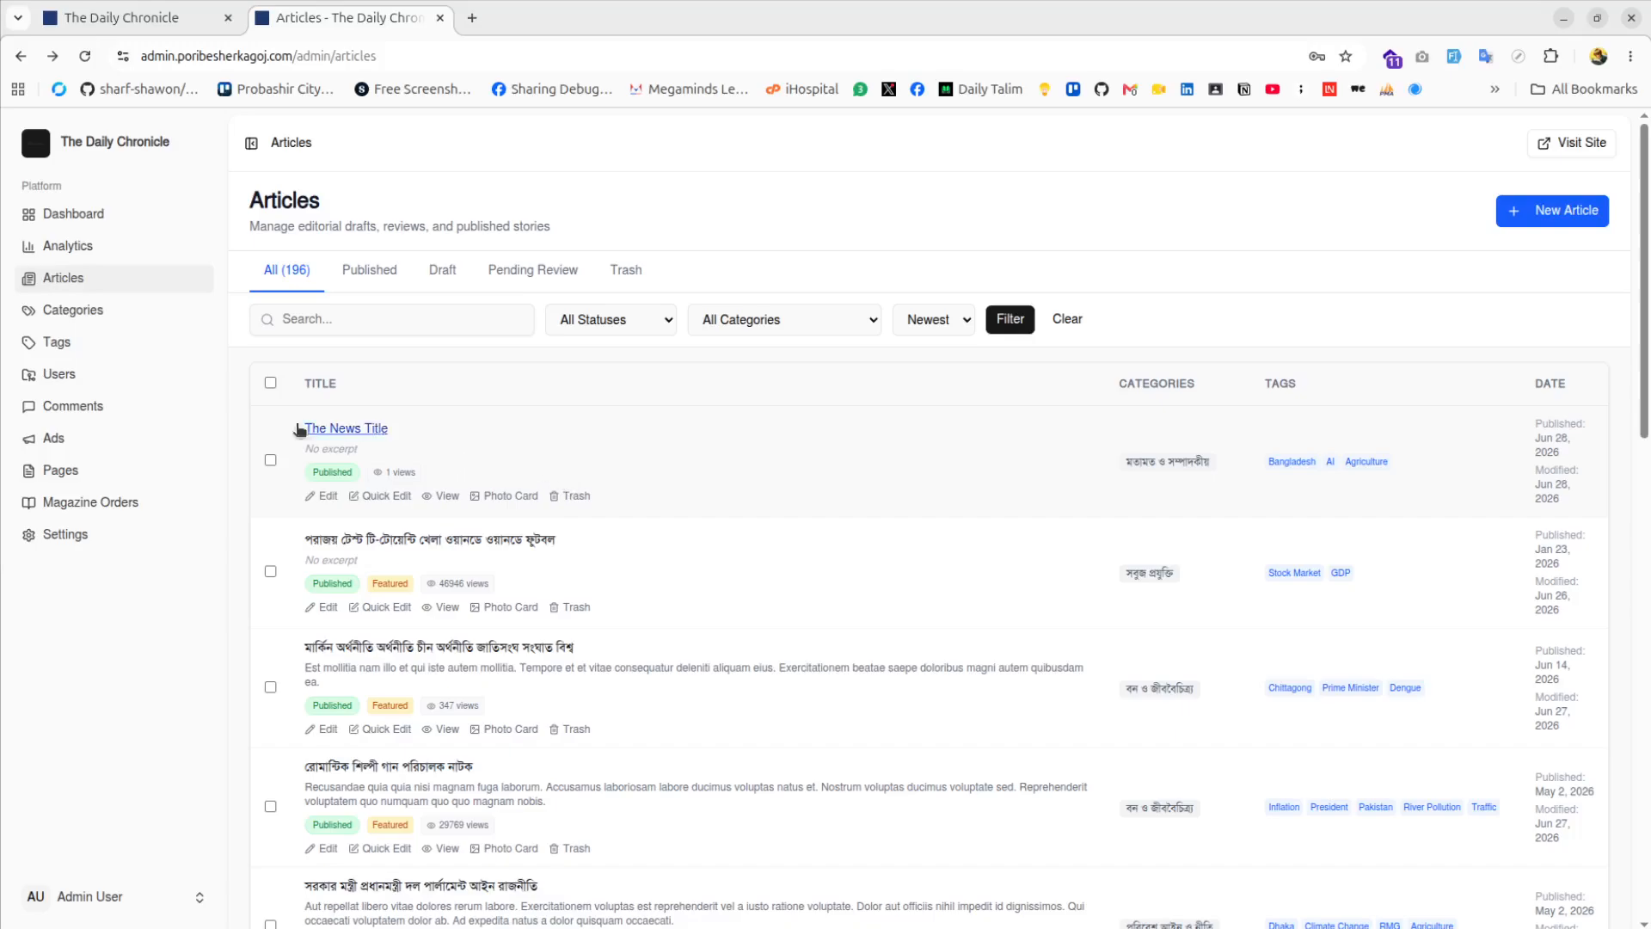
click(117, 318)
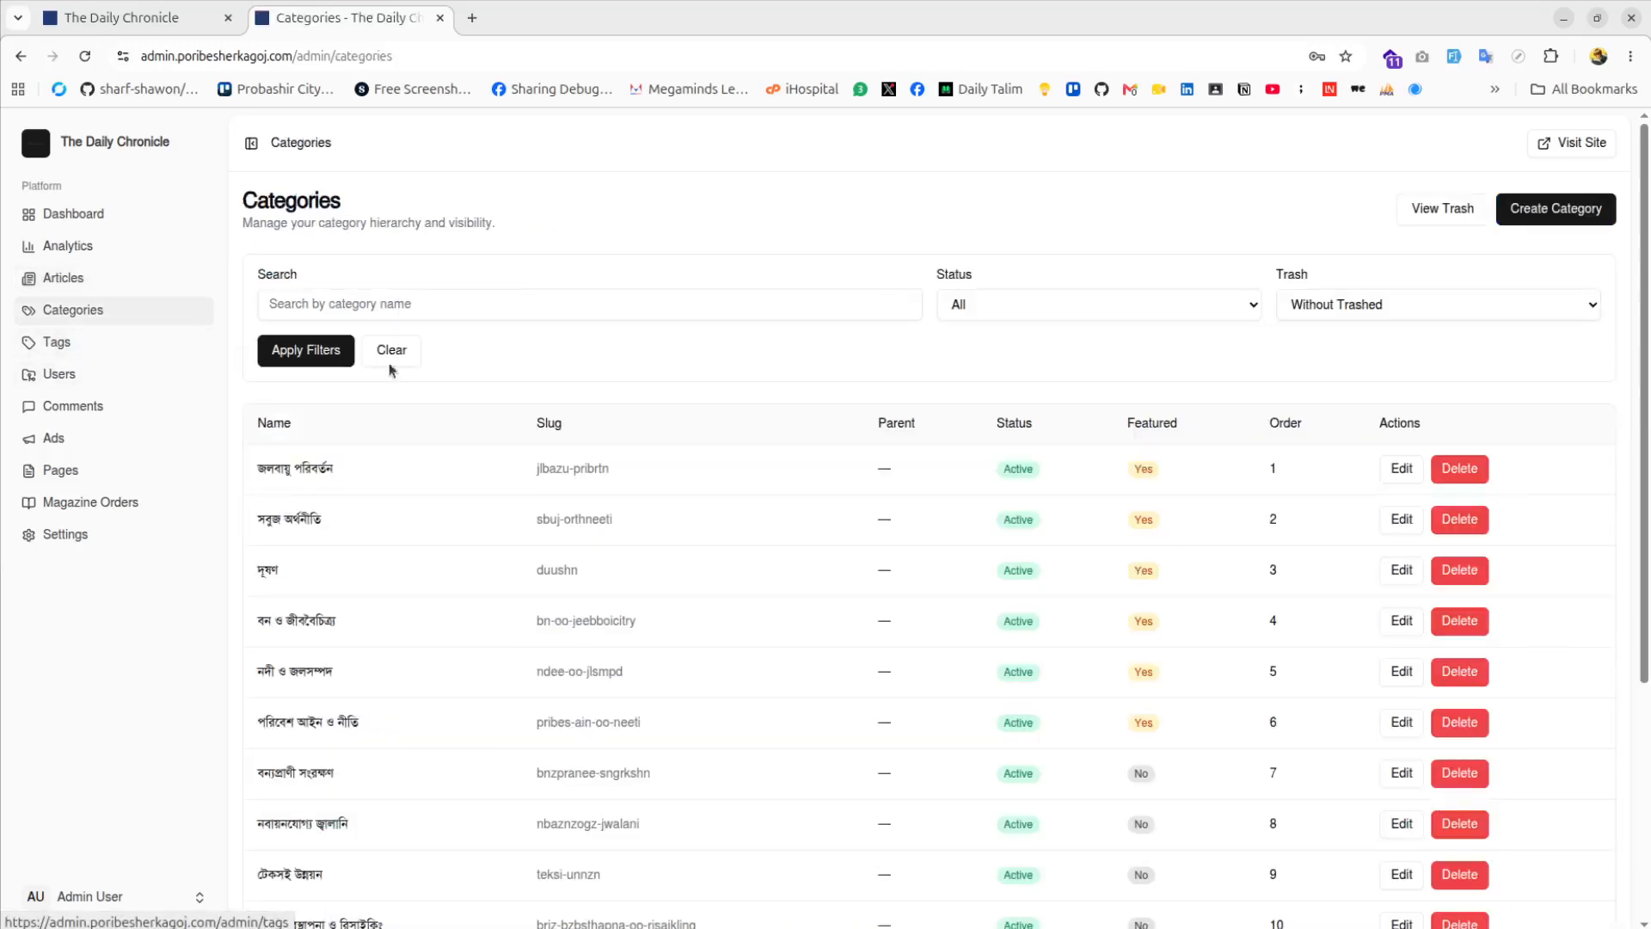
Scroll through the Categories table, pass through Tags, and open User Management
scroll(577, 462, down, 4)
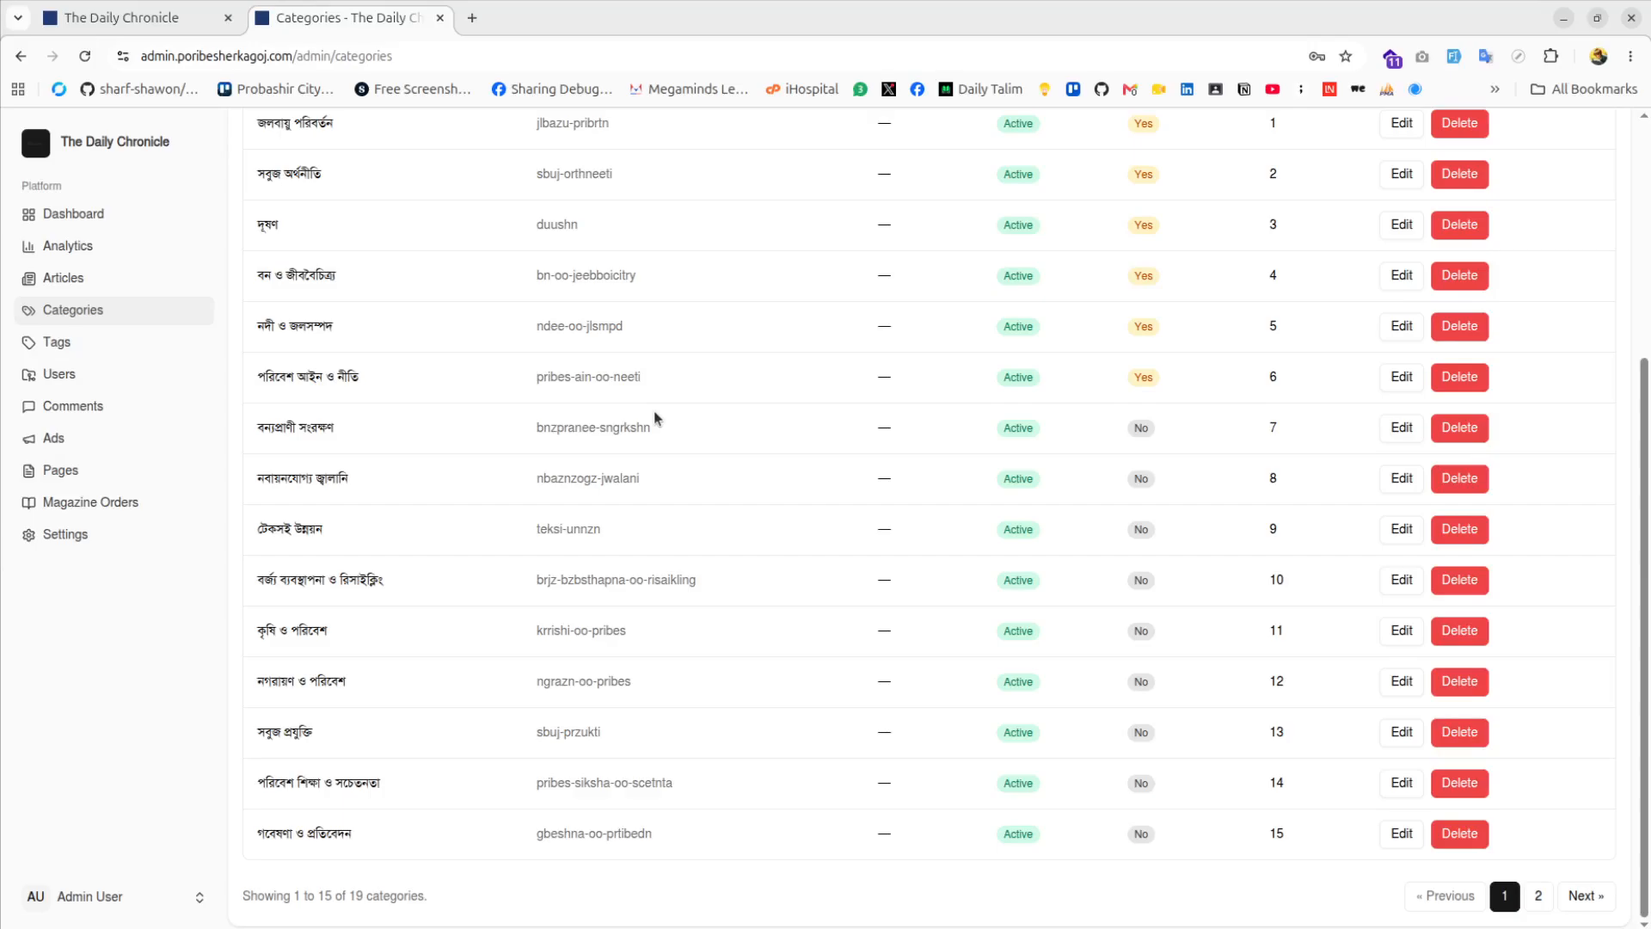
scroll(684, 376, up, 4)
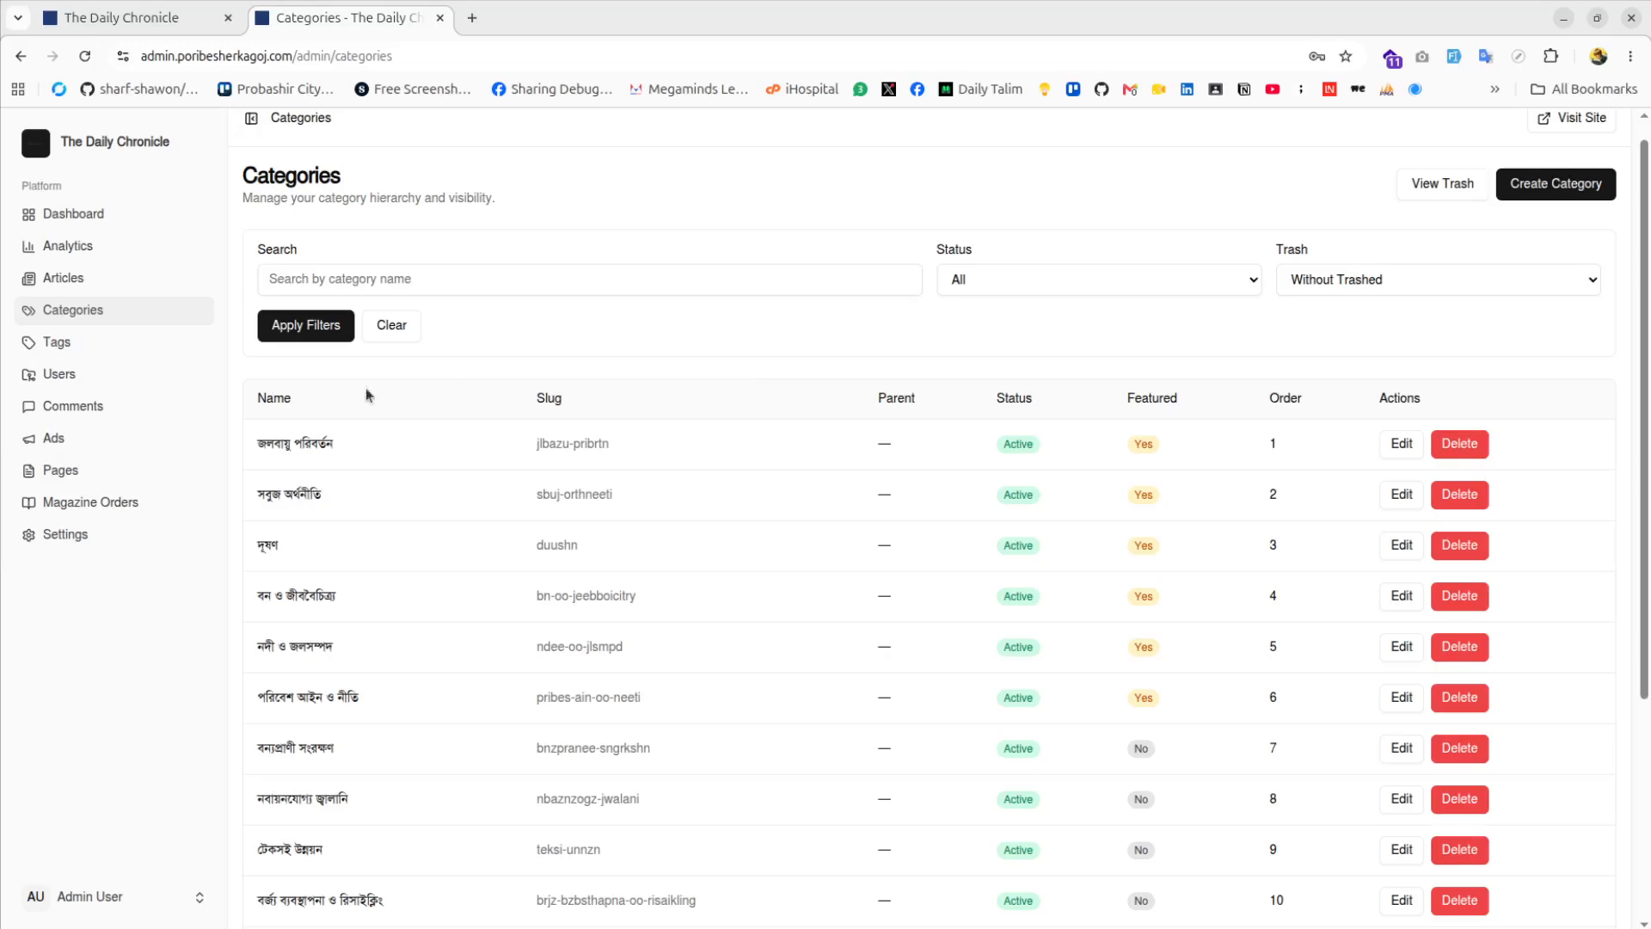
click(58, 353)
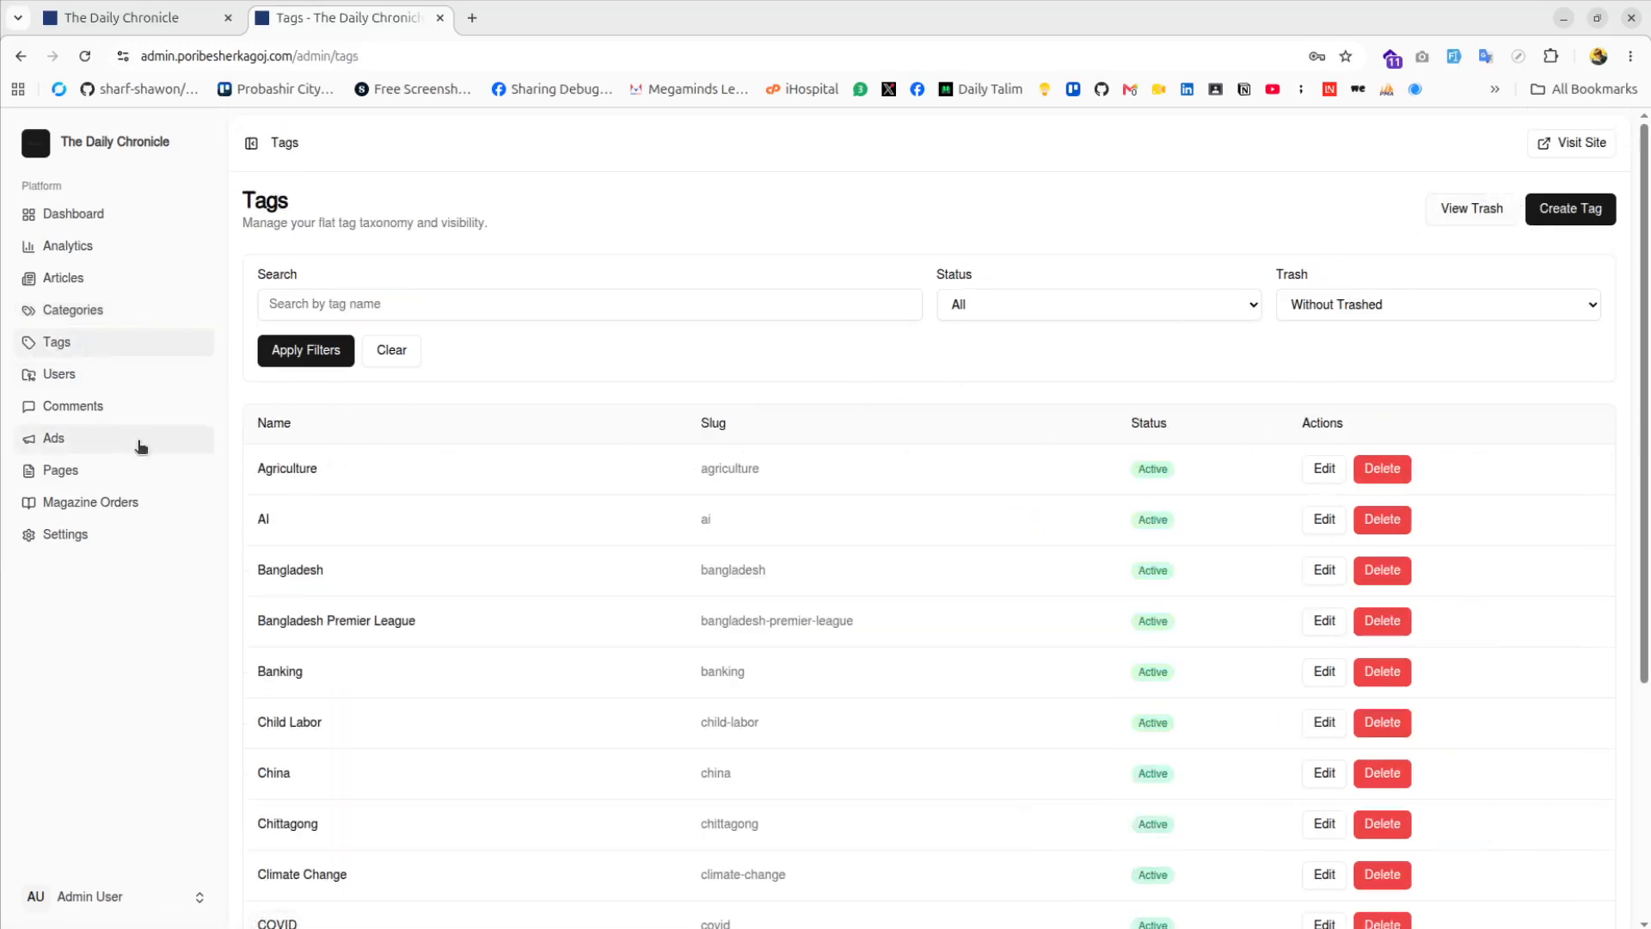
click(49, 384)
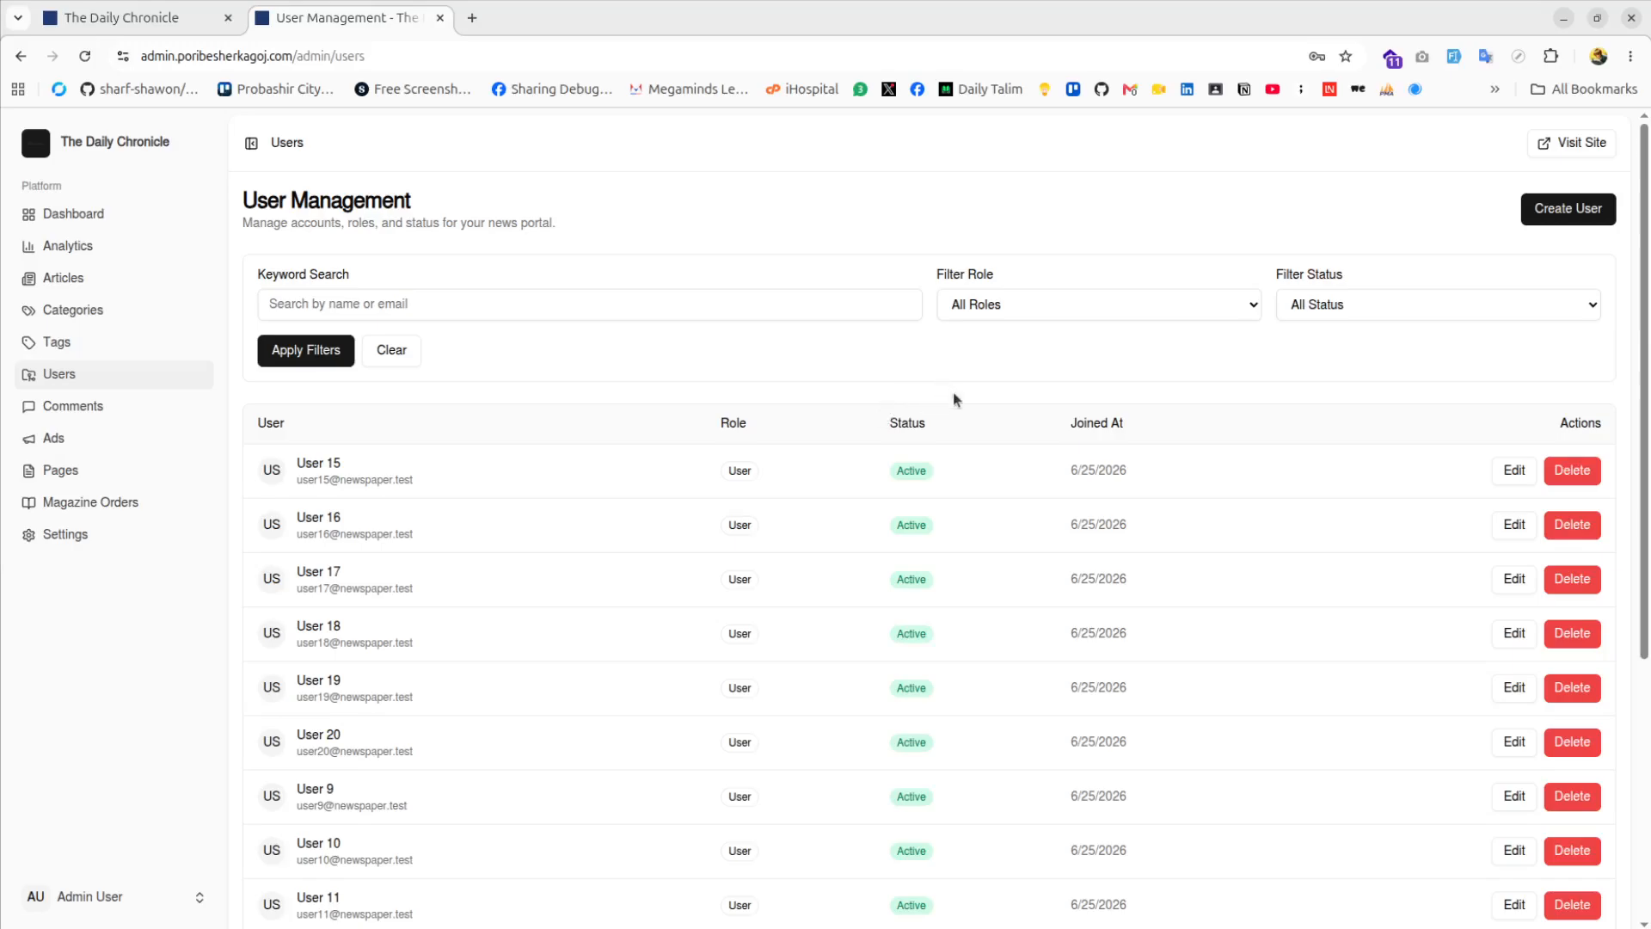
In Comments Moderation, approve the first pending comment, reject the second, and delete the third
click(94, 406)
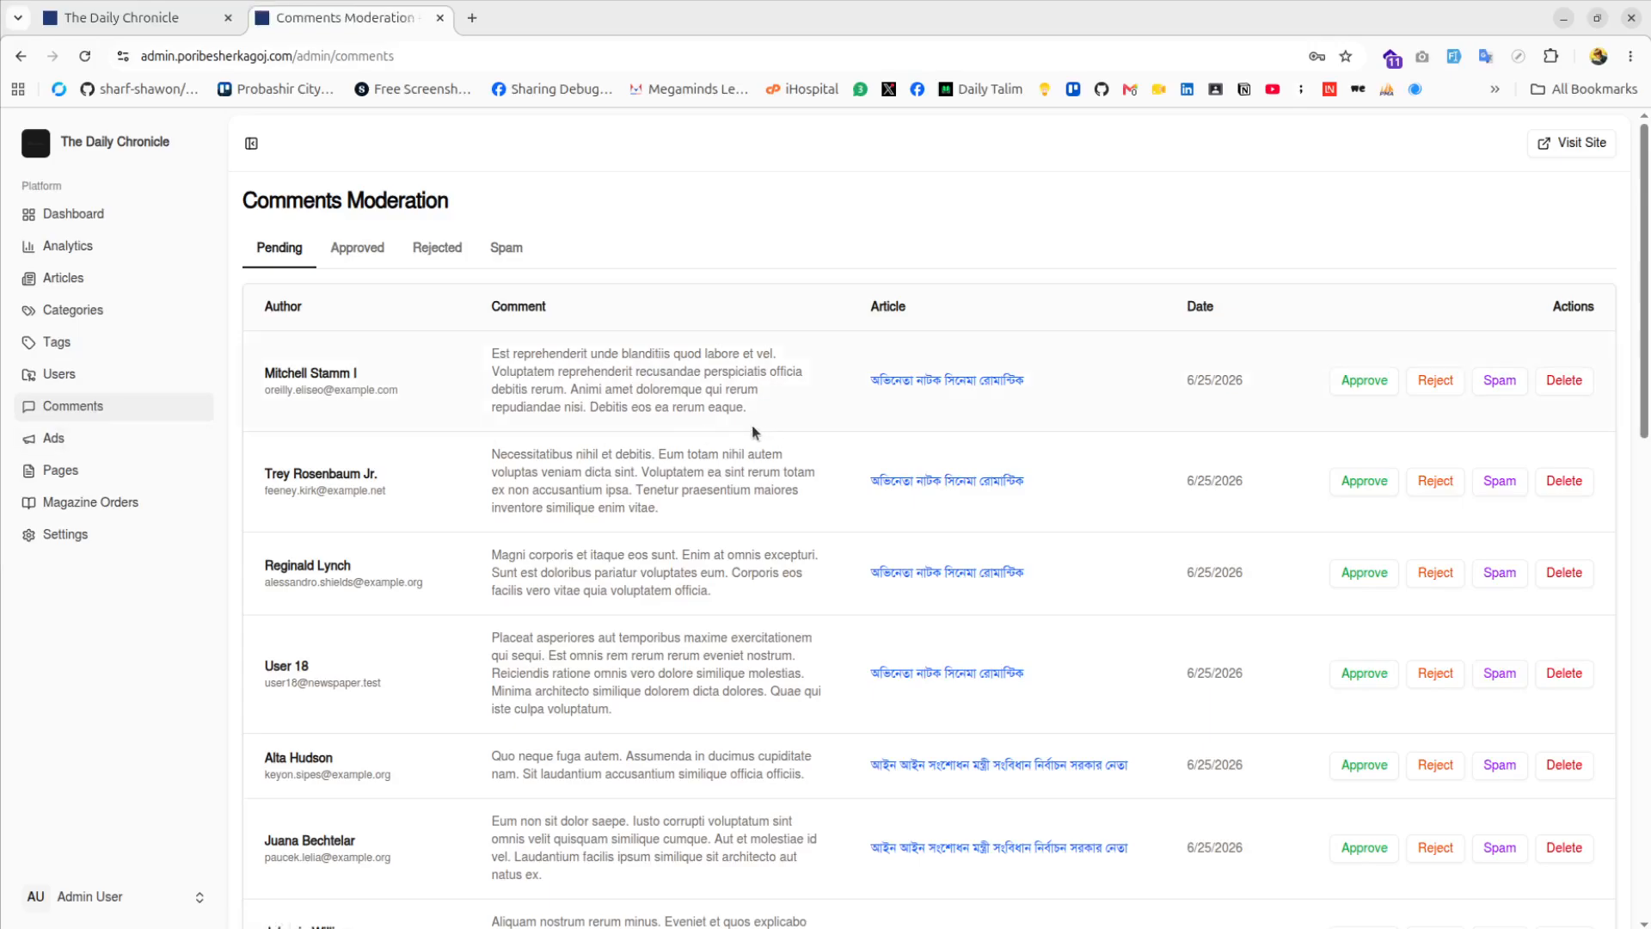
scroll(490, 533, down, 10)
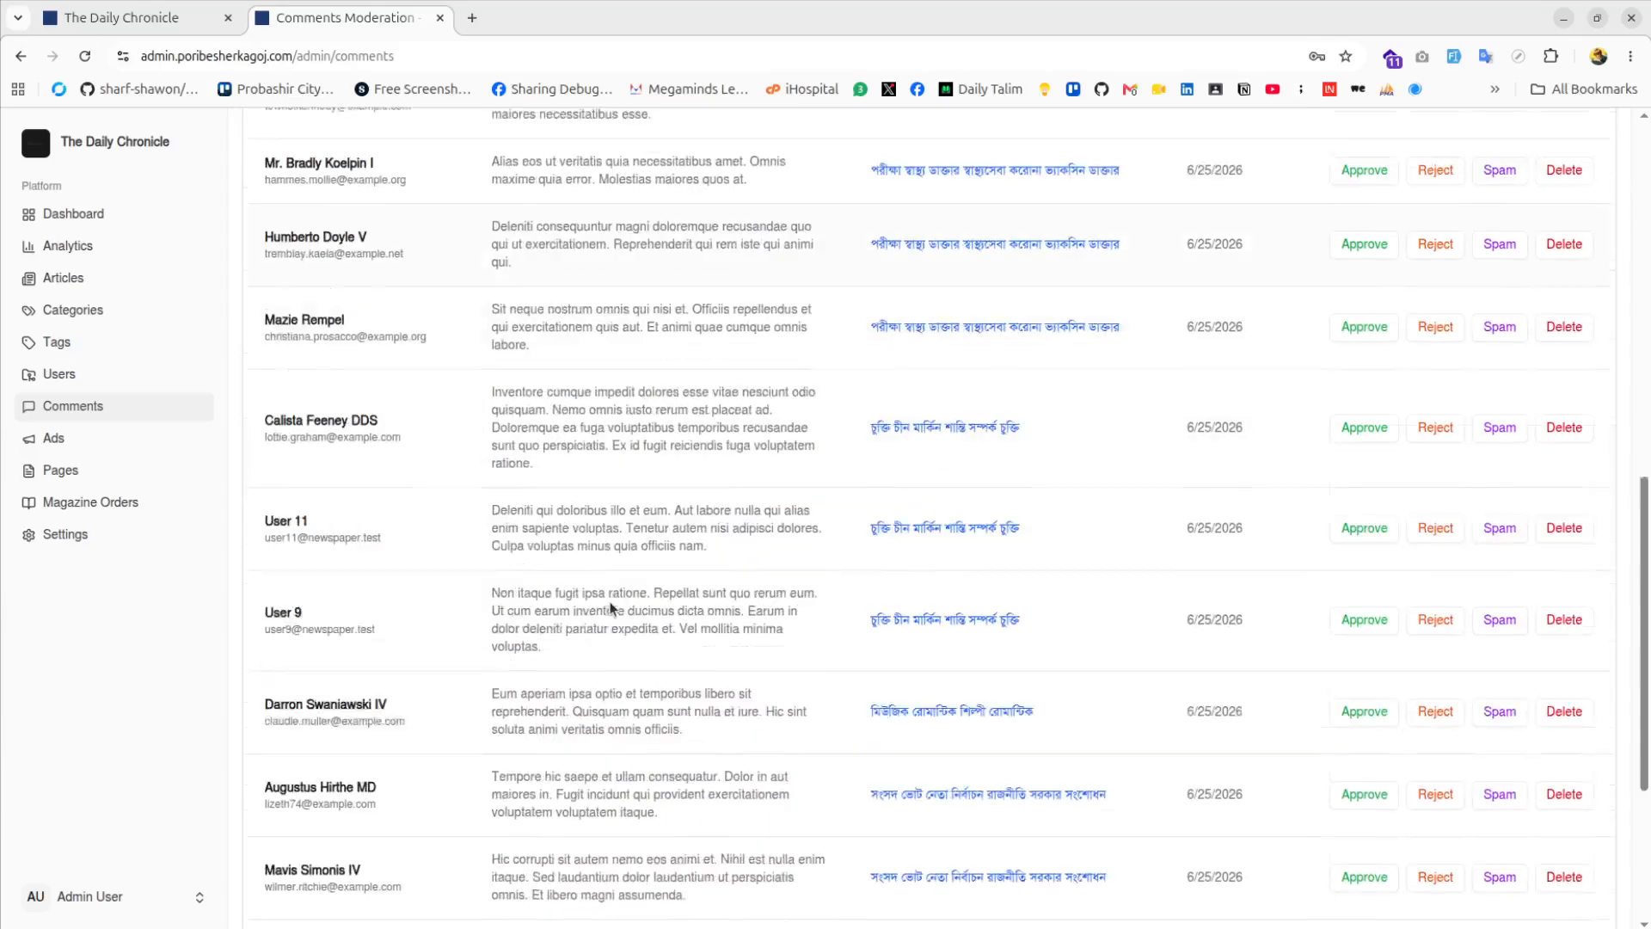
scroll(1170, 594, up, 10)
click(1370, 381)
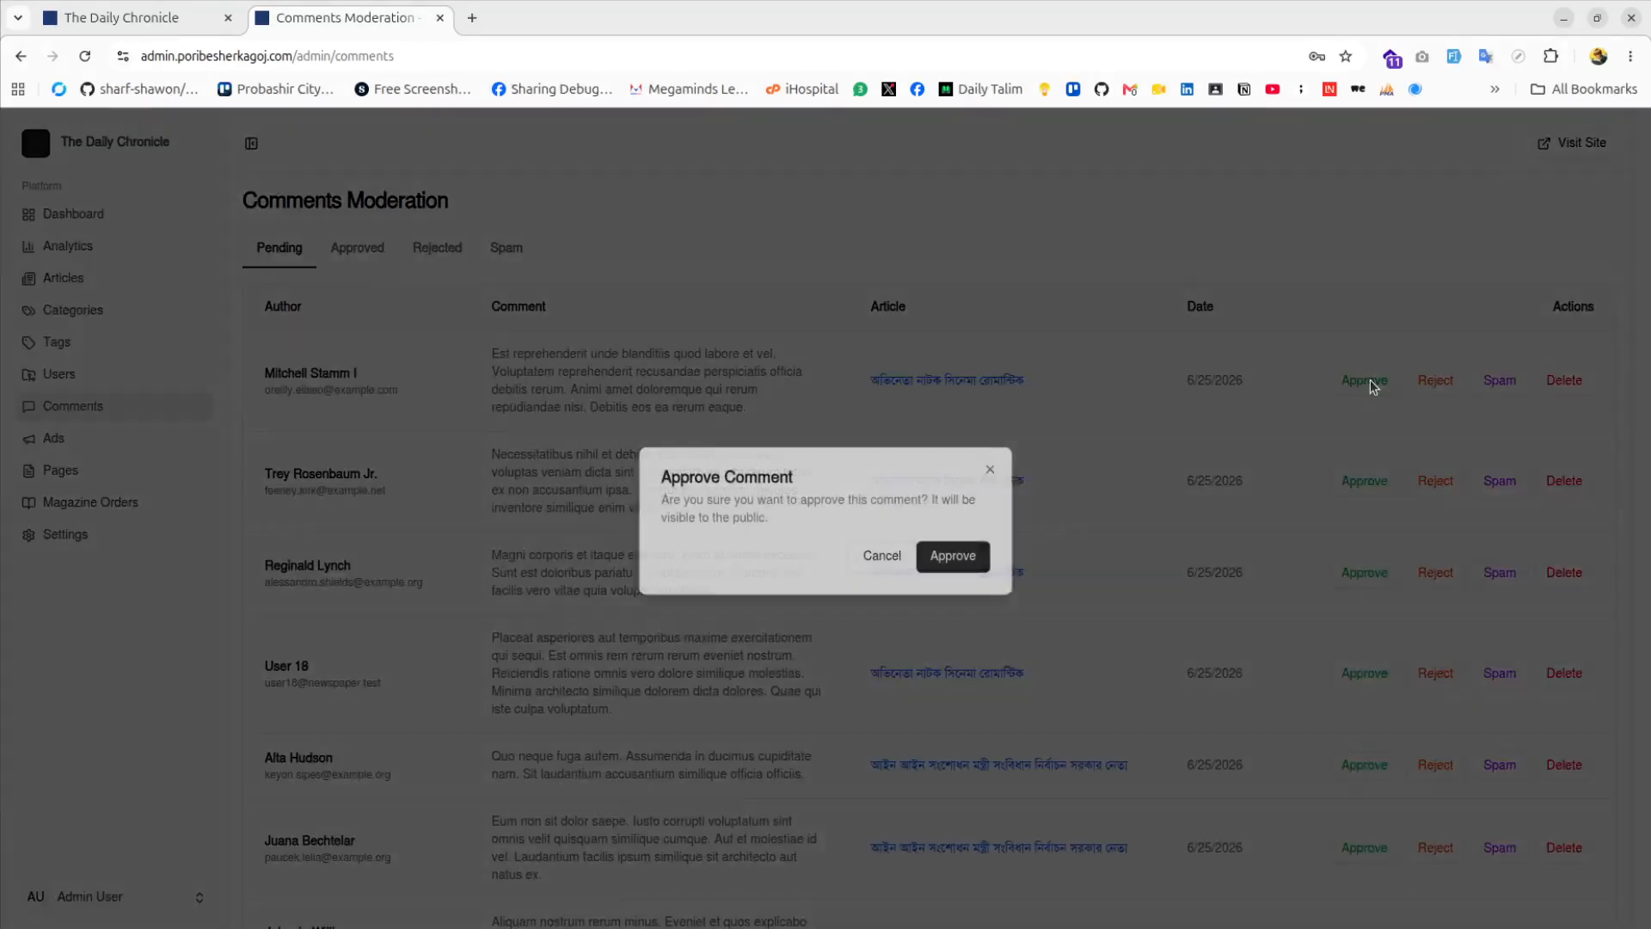
click(932, 566)
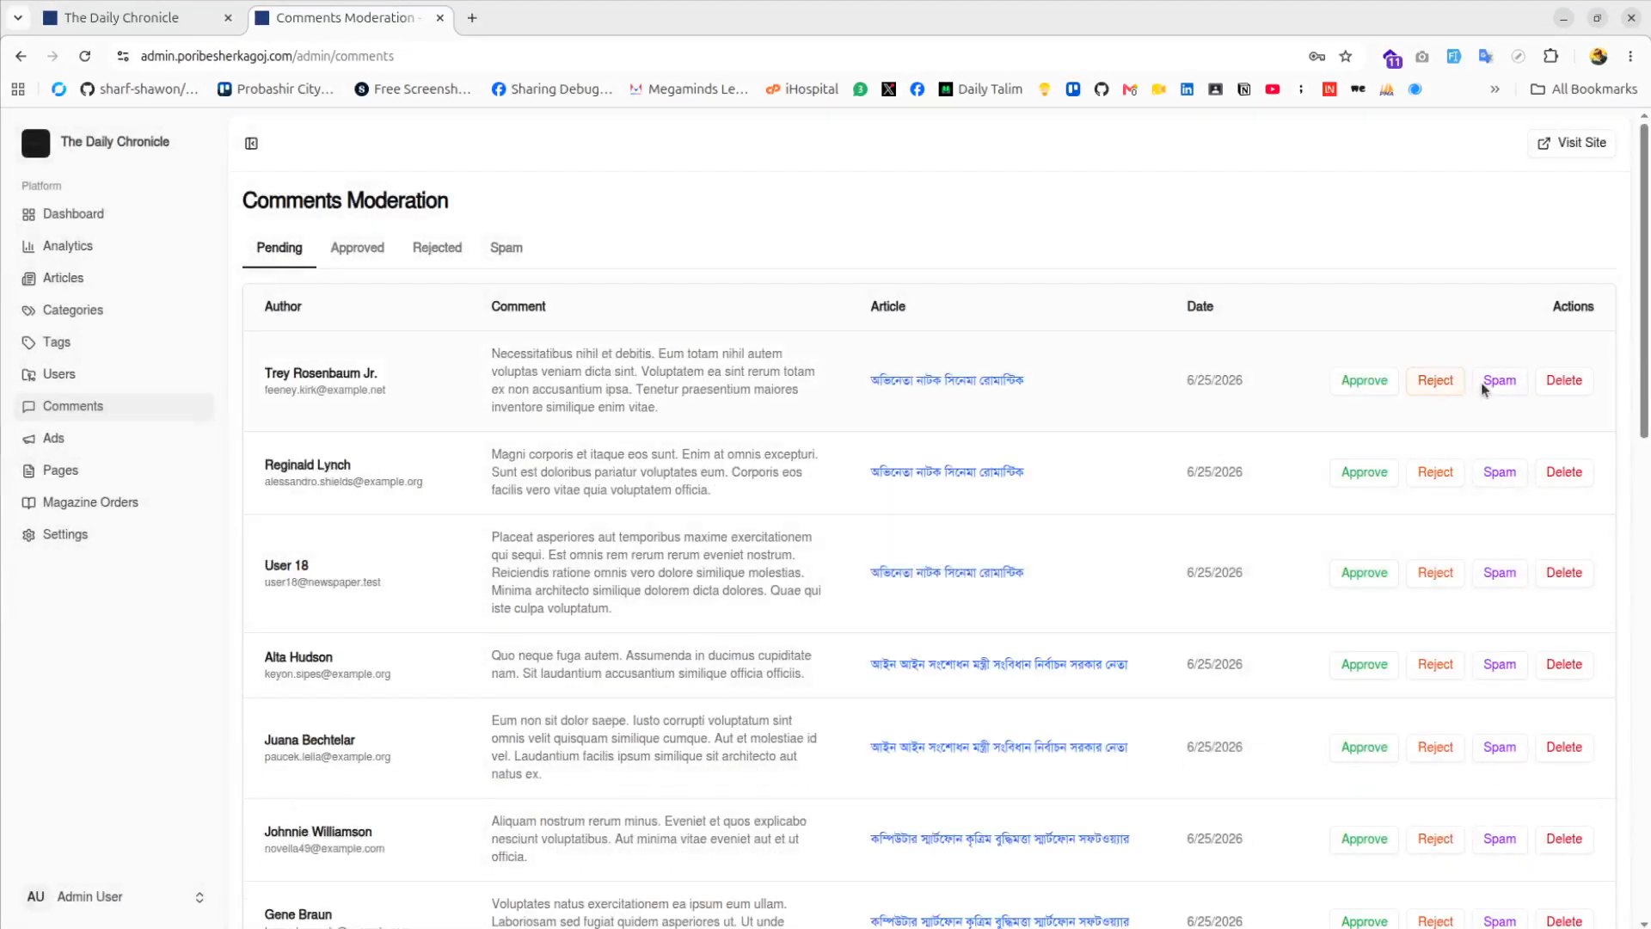
click(1451, 379)
click(948, 561)
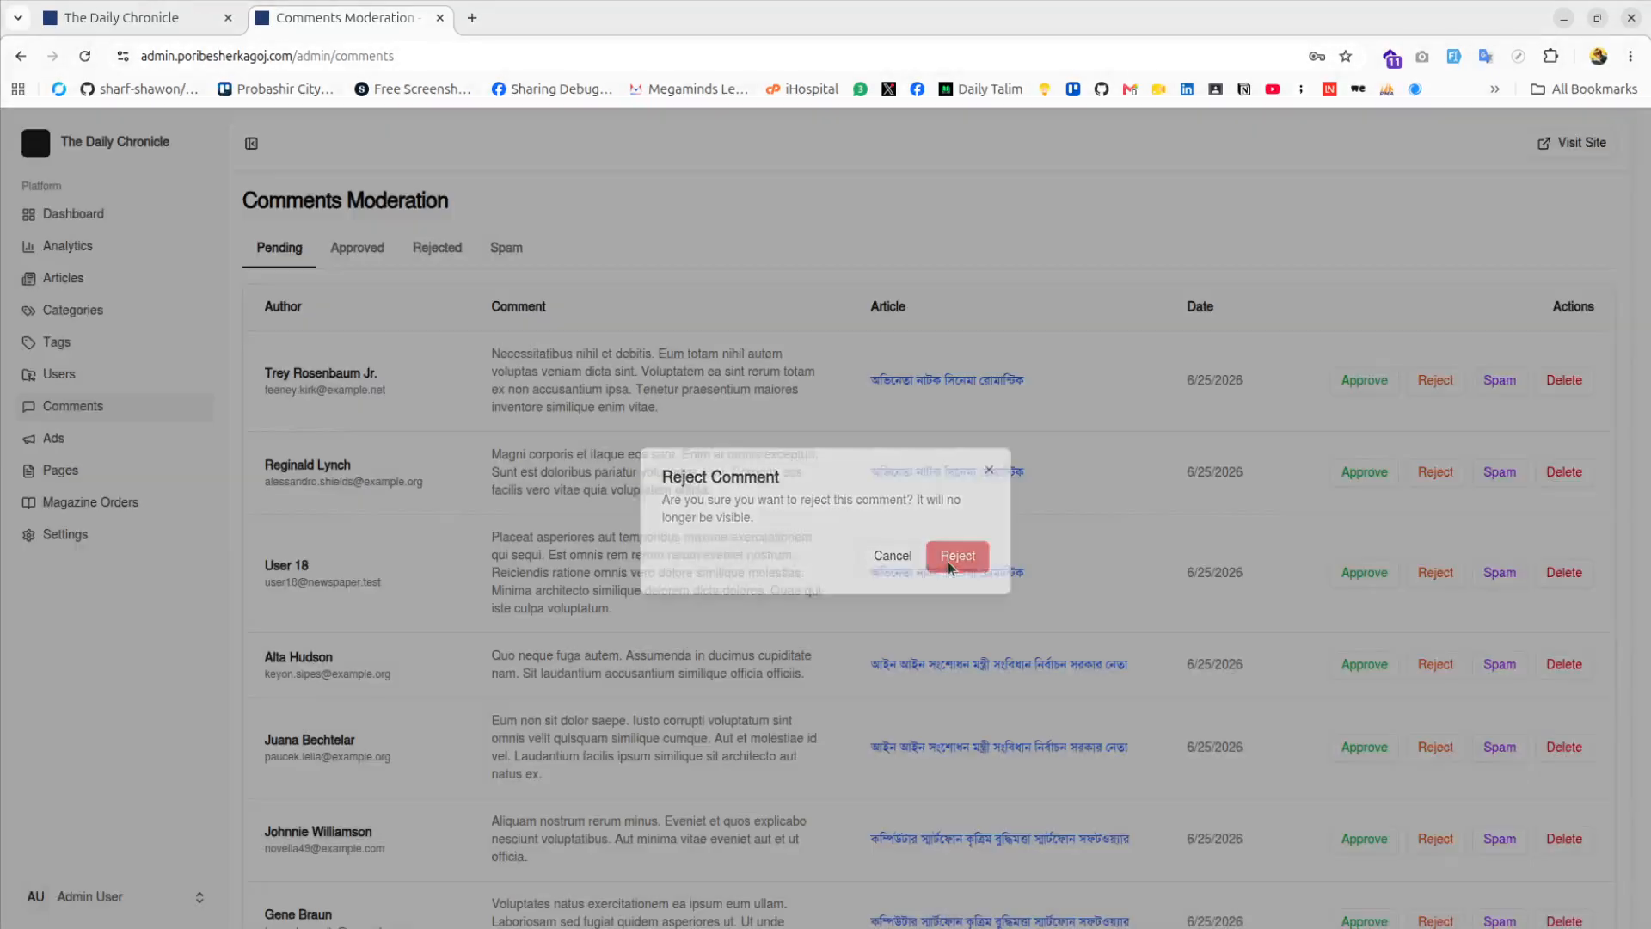
click(1562, 371)
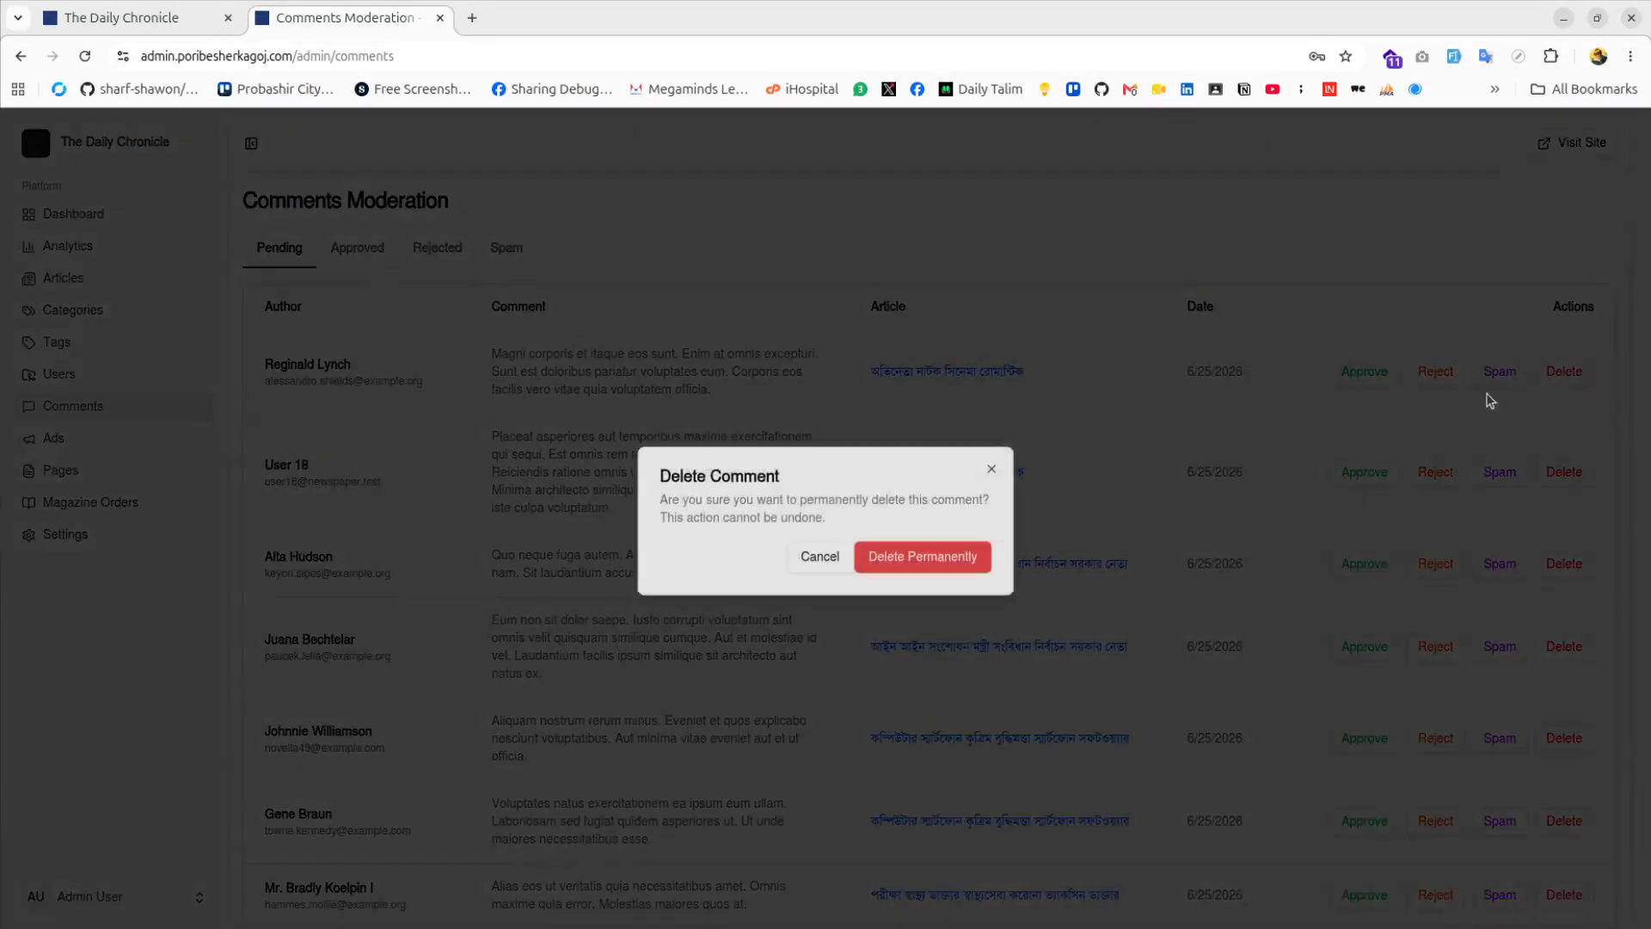
click(944, 570)
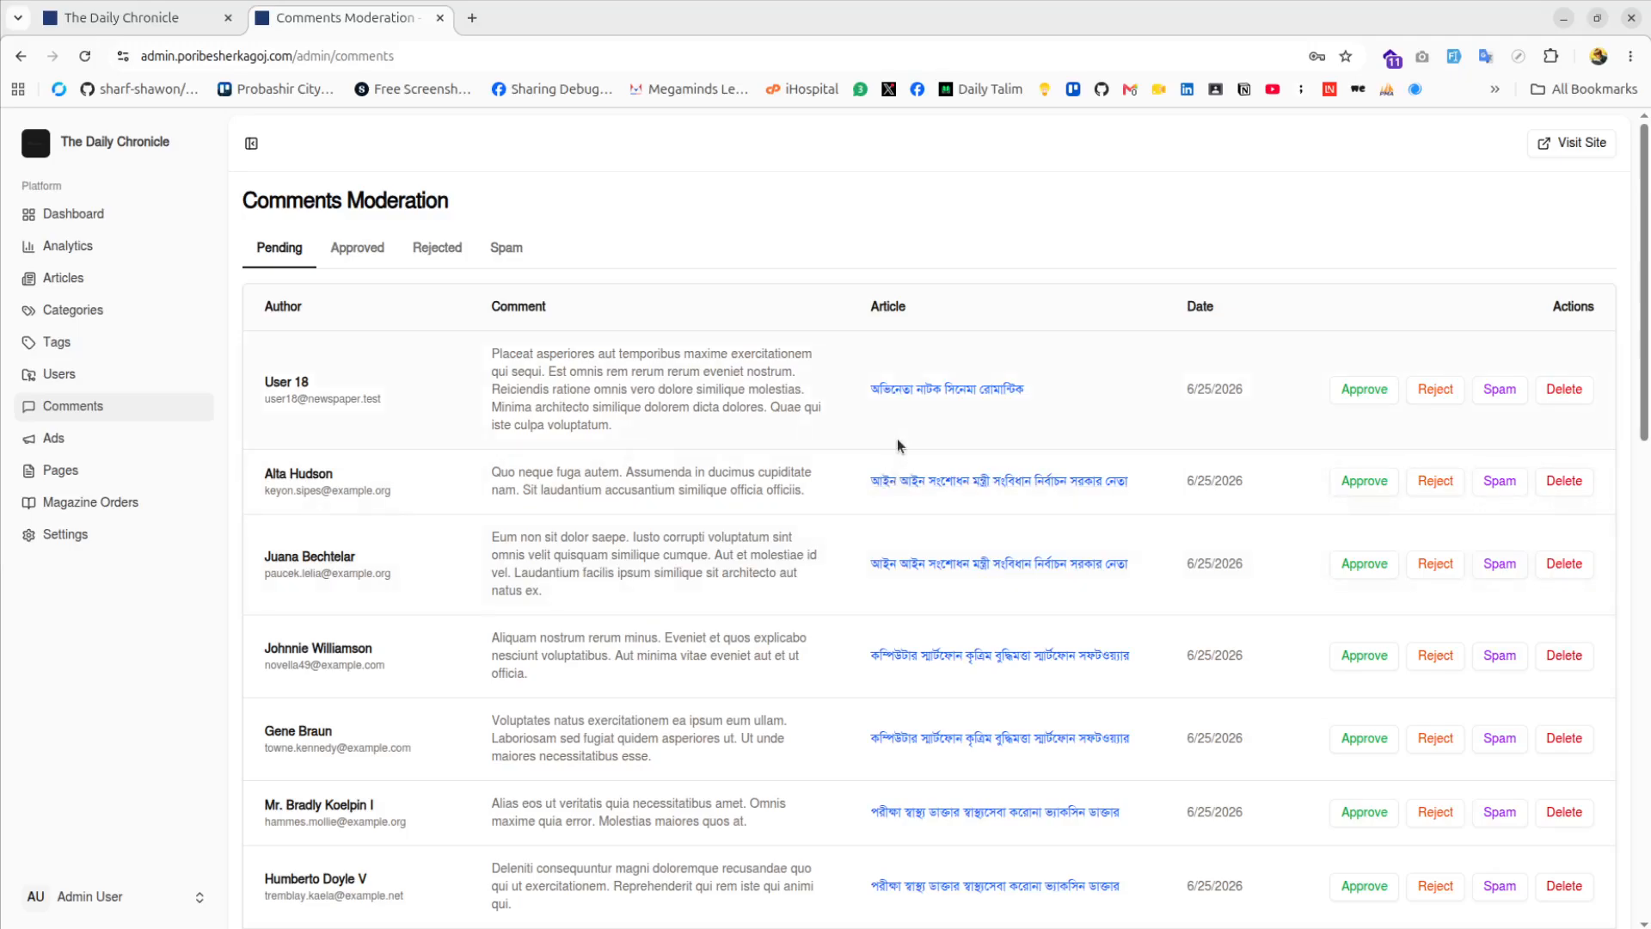
Check the remaining comments and open the Ads Management list
scroll(896, 445, down, 14)
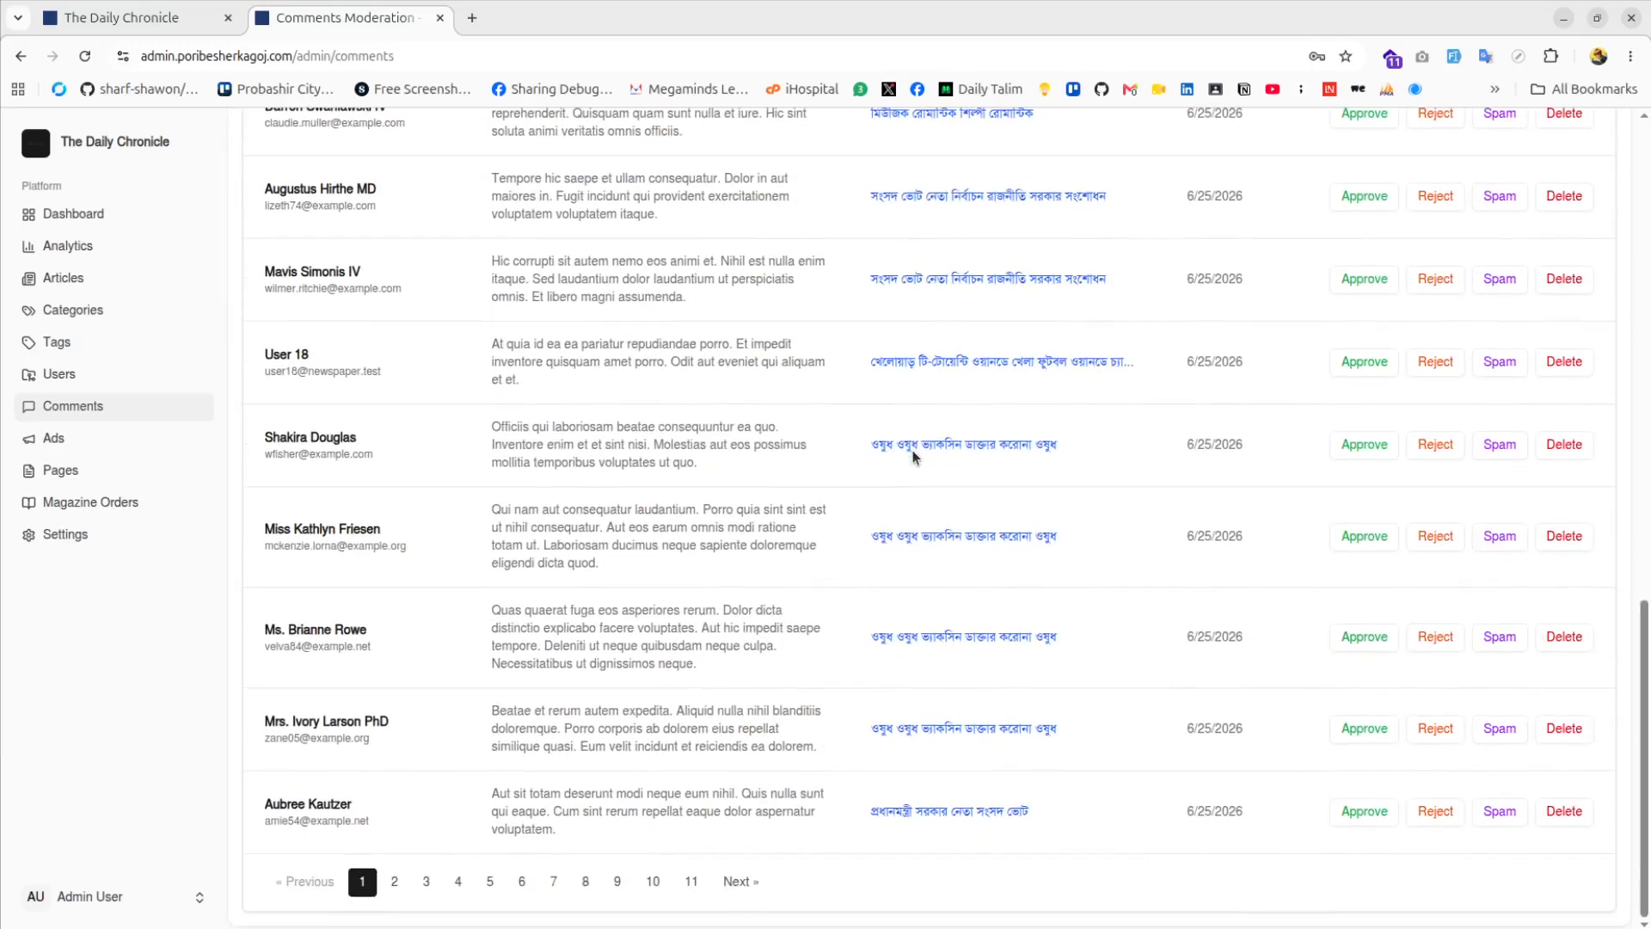
scroll(917, 454, up, 15)
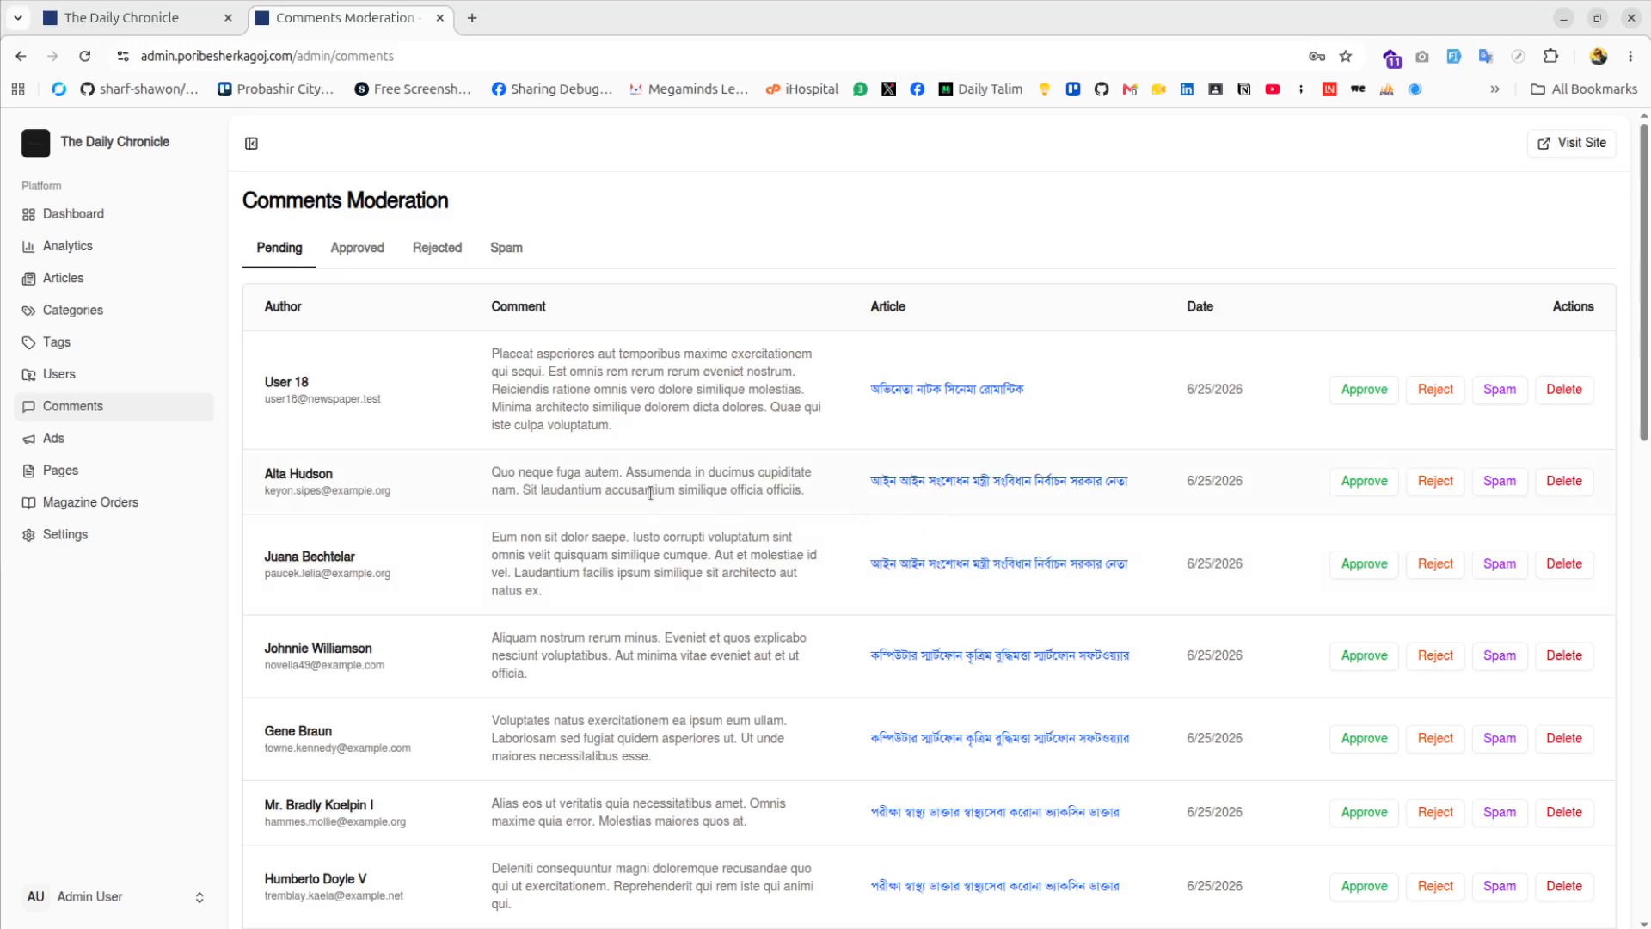
click(54, 440)
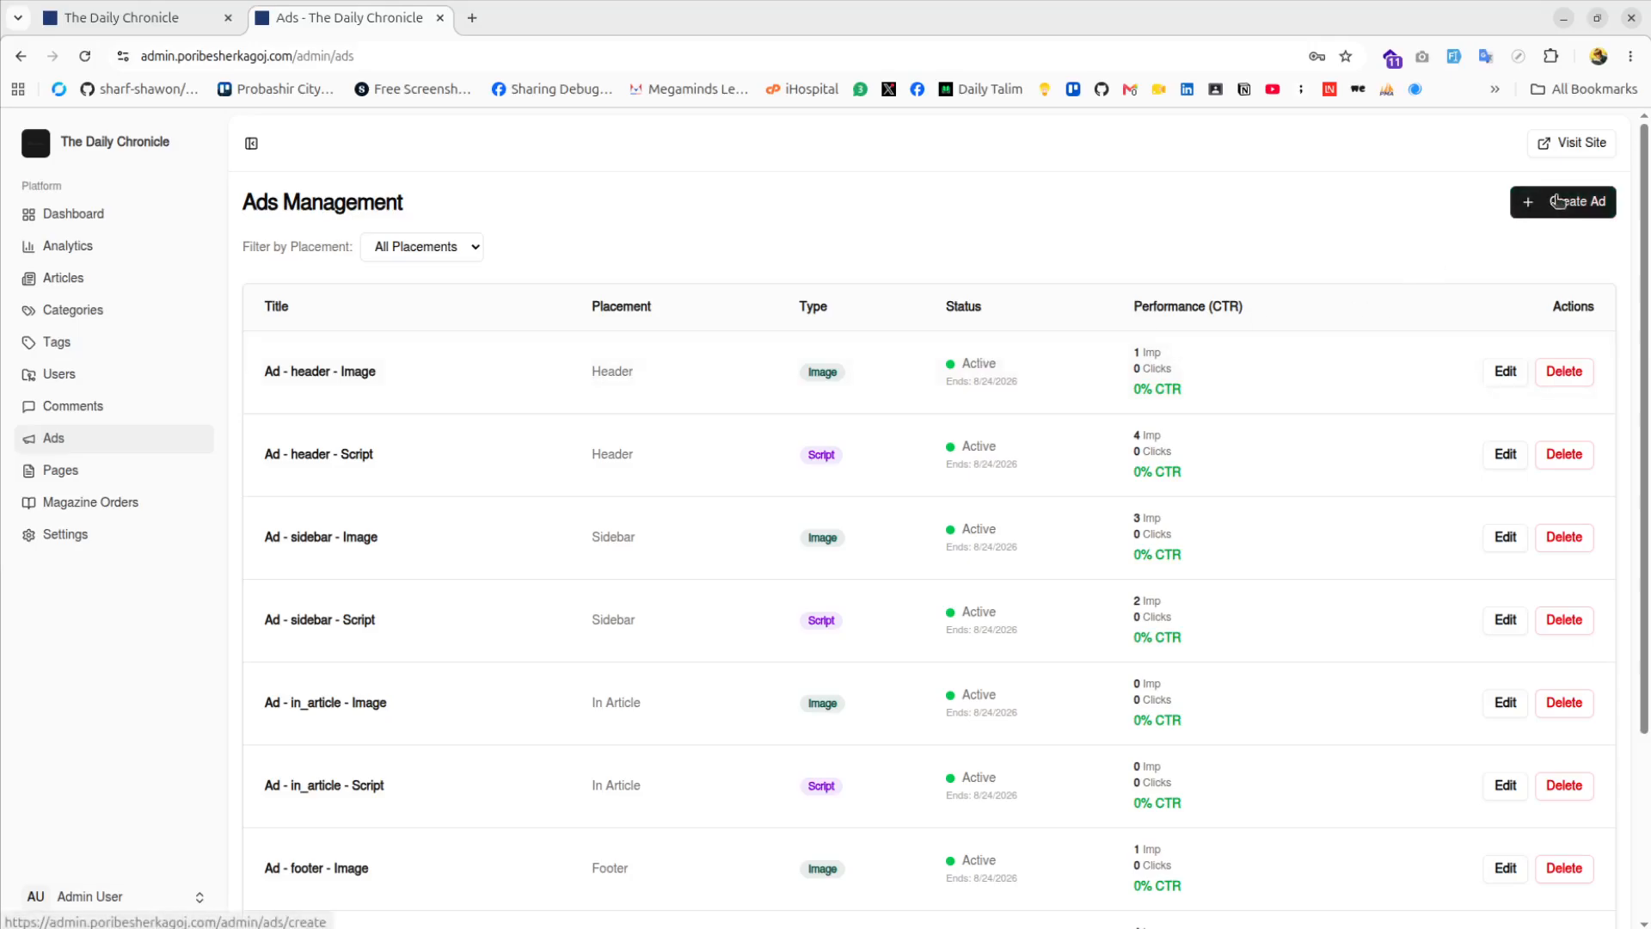
Open 'Ad - header - Script' for editing and look over its ad type options
scroll(606, 491, down, 3)
scroll(606, 491, up, 3)
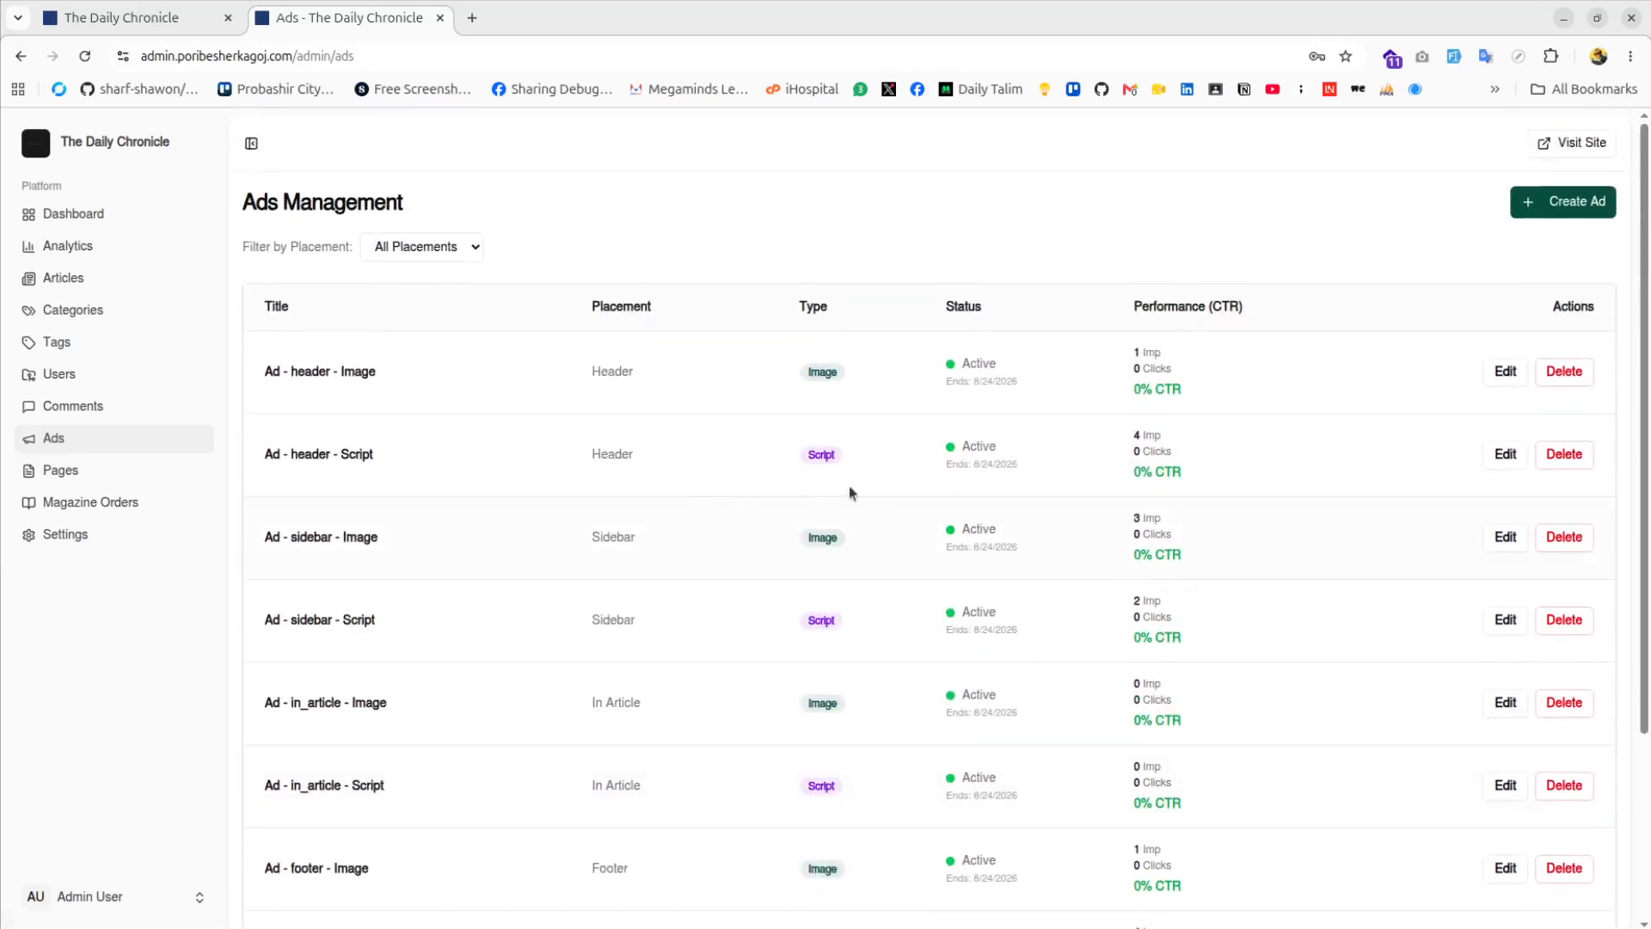
click(1505, 453)
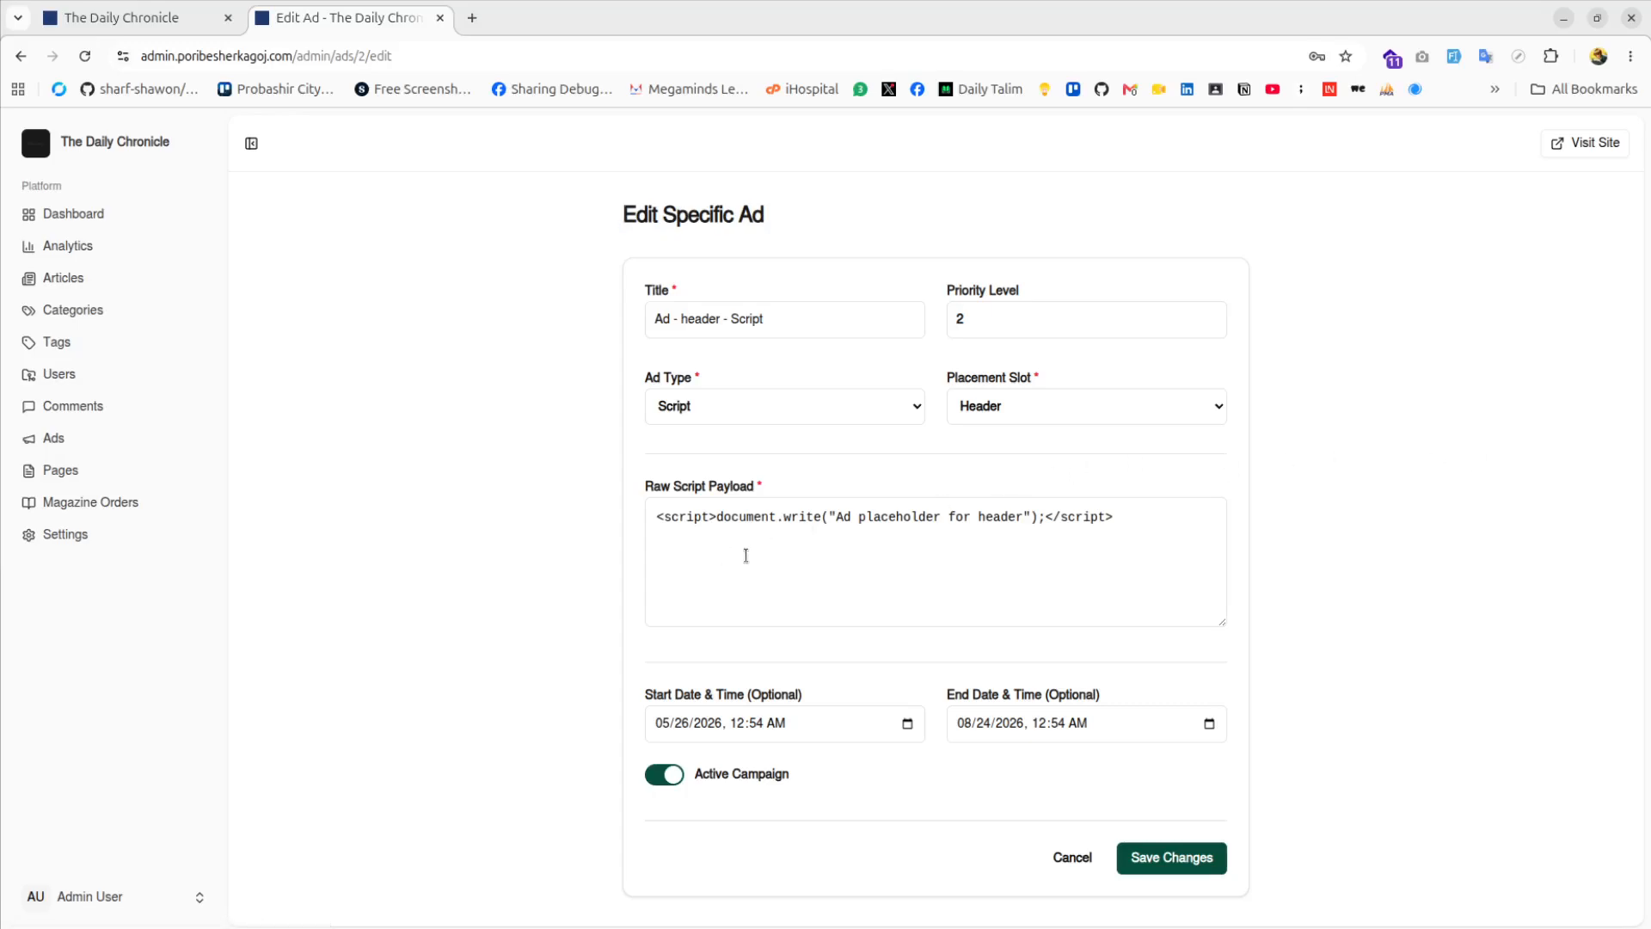
click(942, 528)
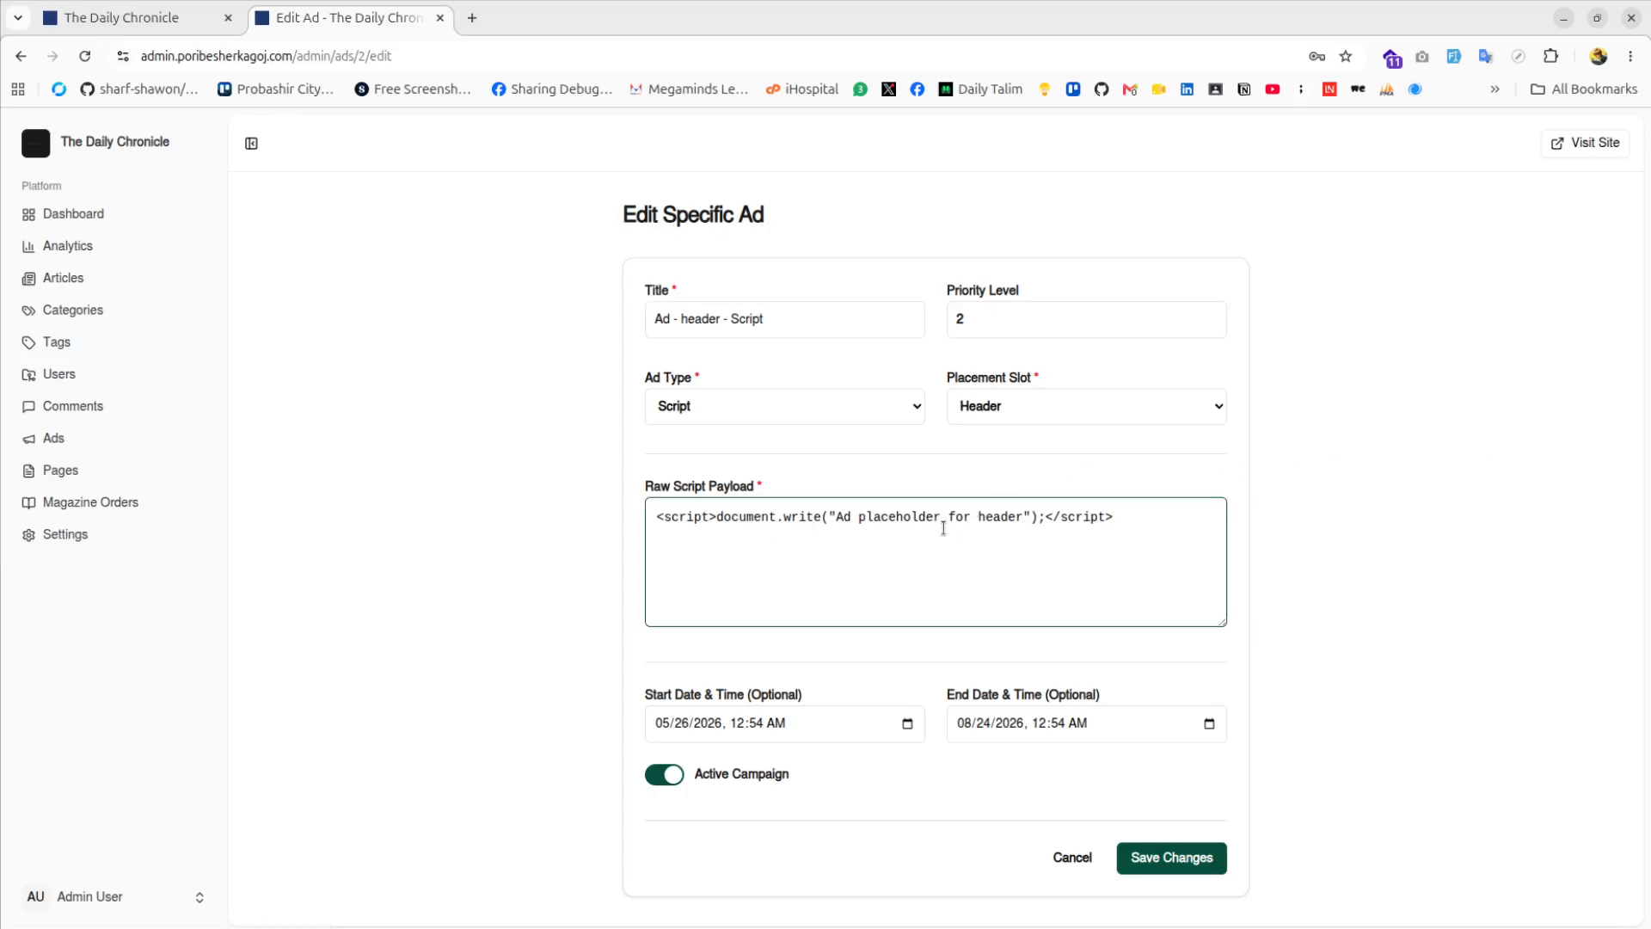
click(799, 396)
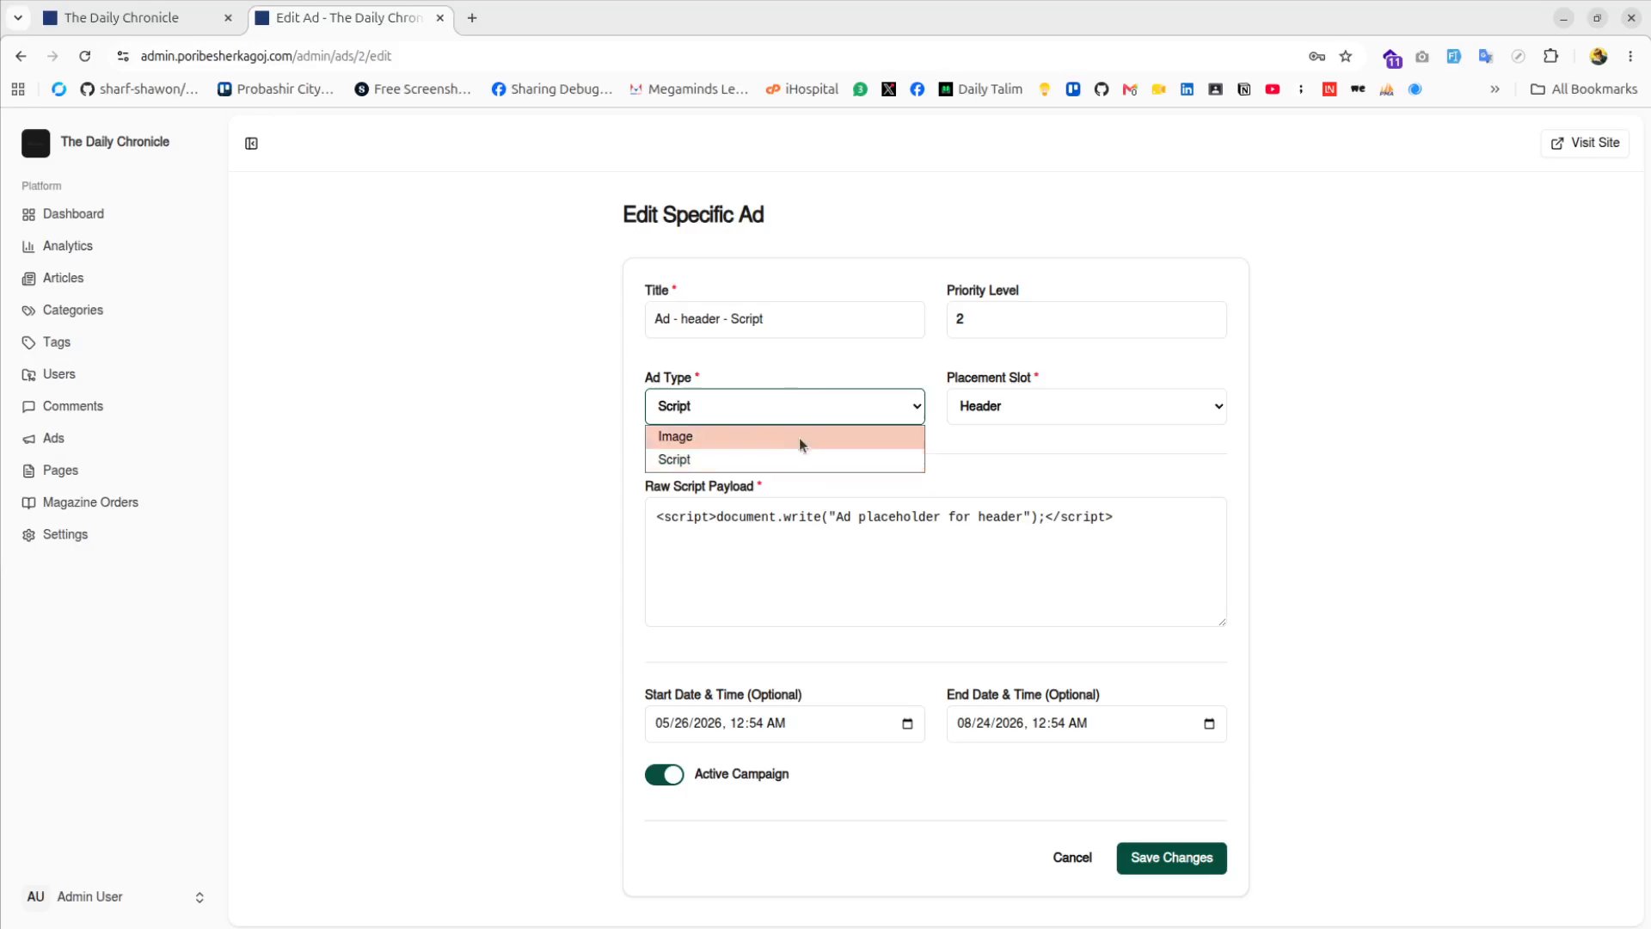
click(906, 557)
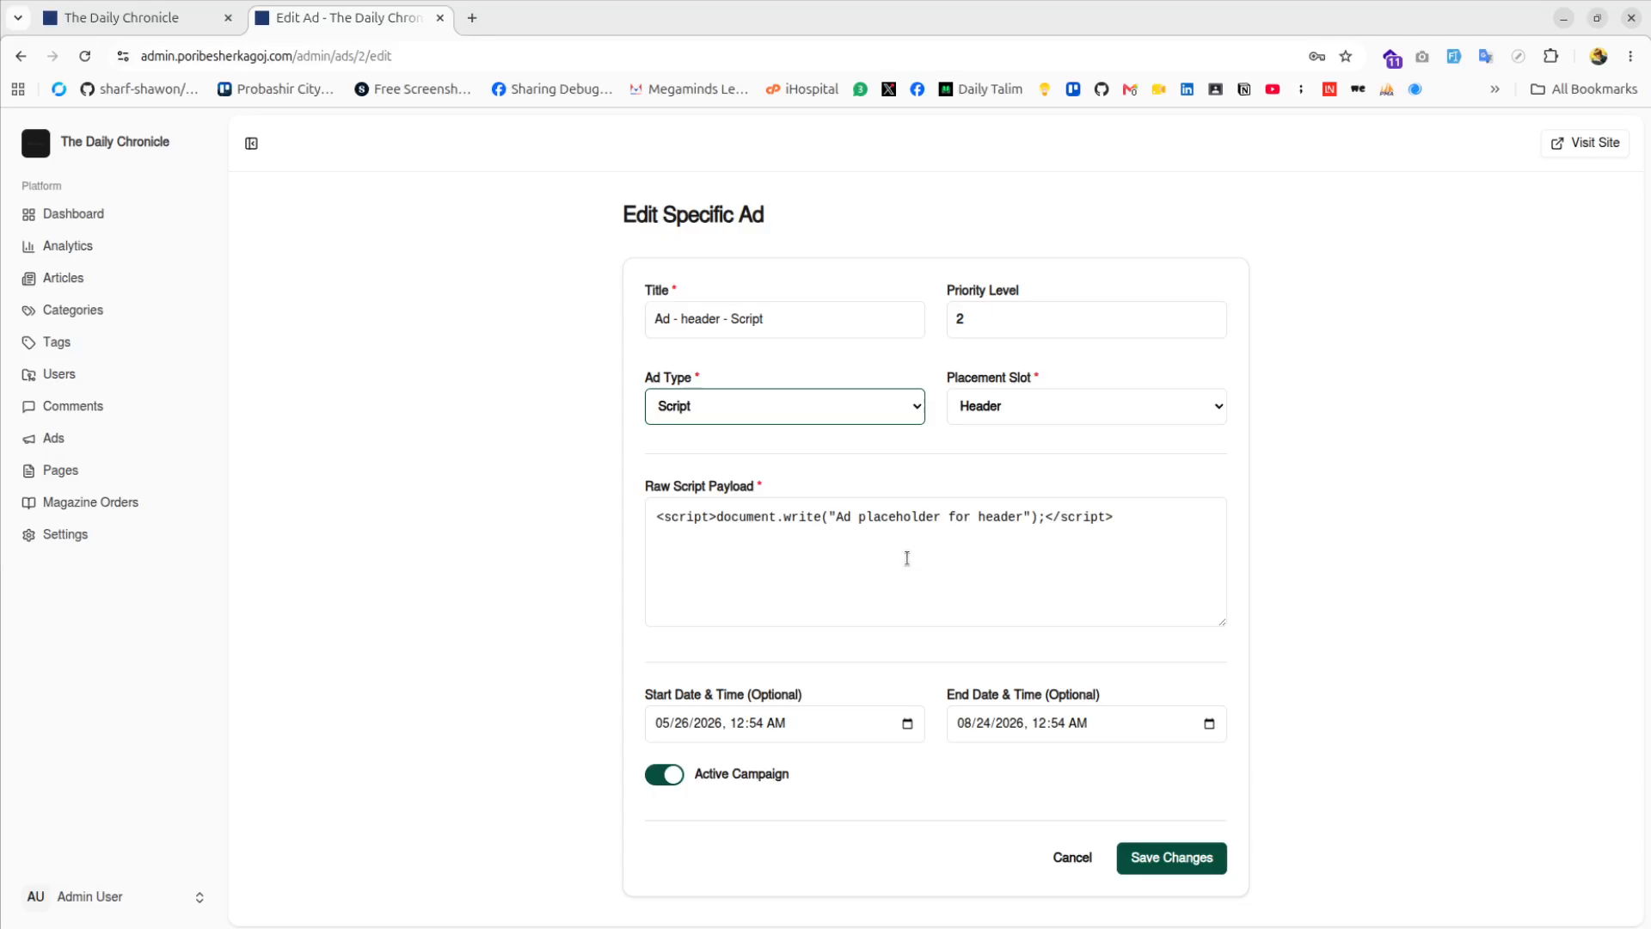
Change the ad type from Script to Image, keeping Header as the placement slot
drag(1145, 516, 744, 515)
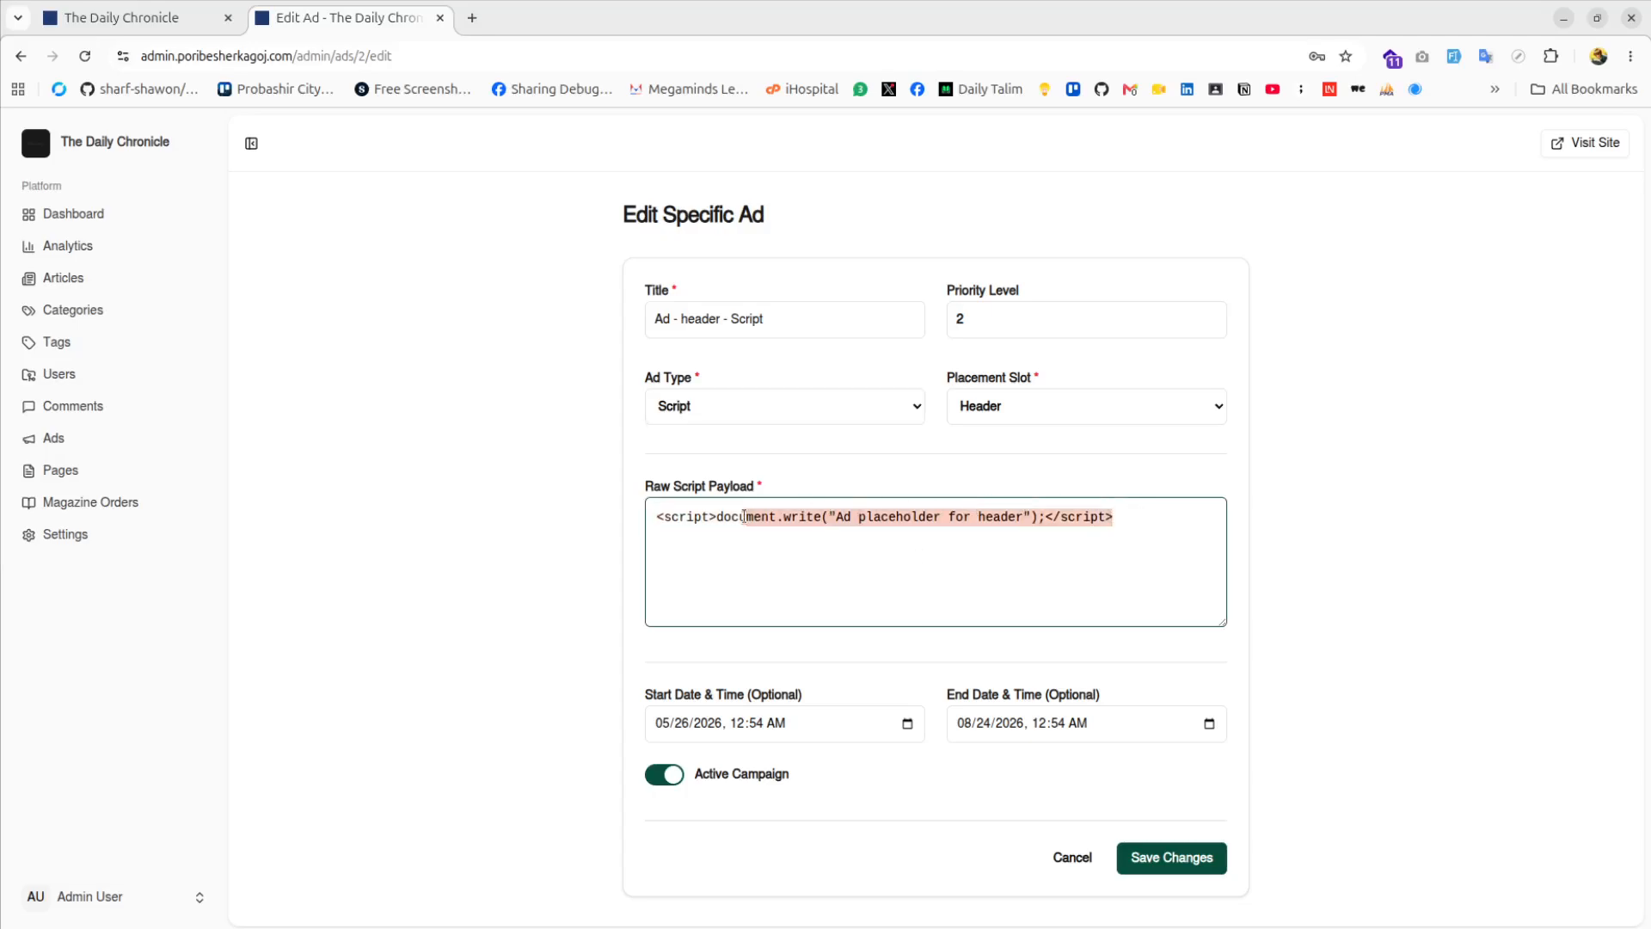
click(728, 408)
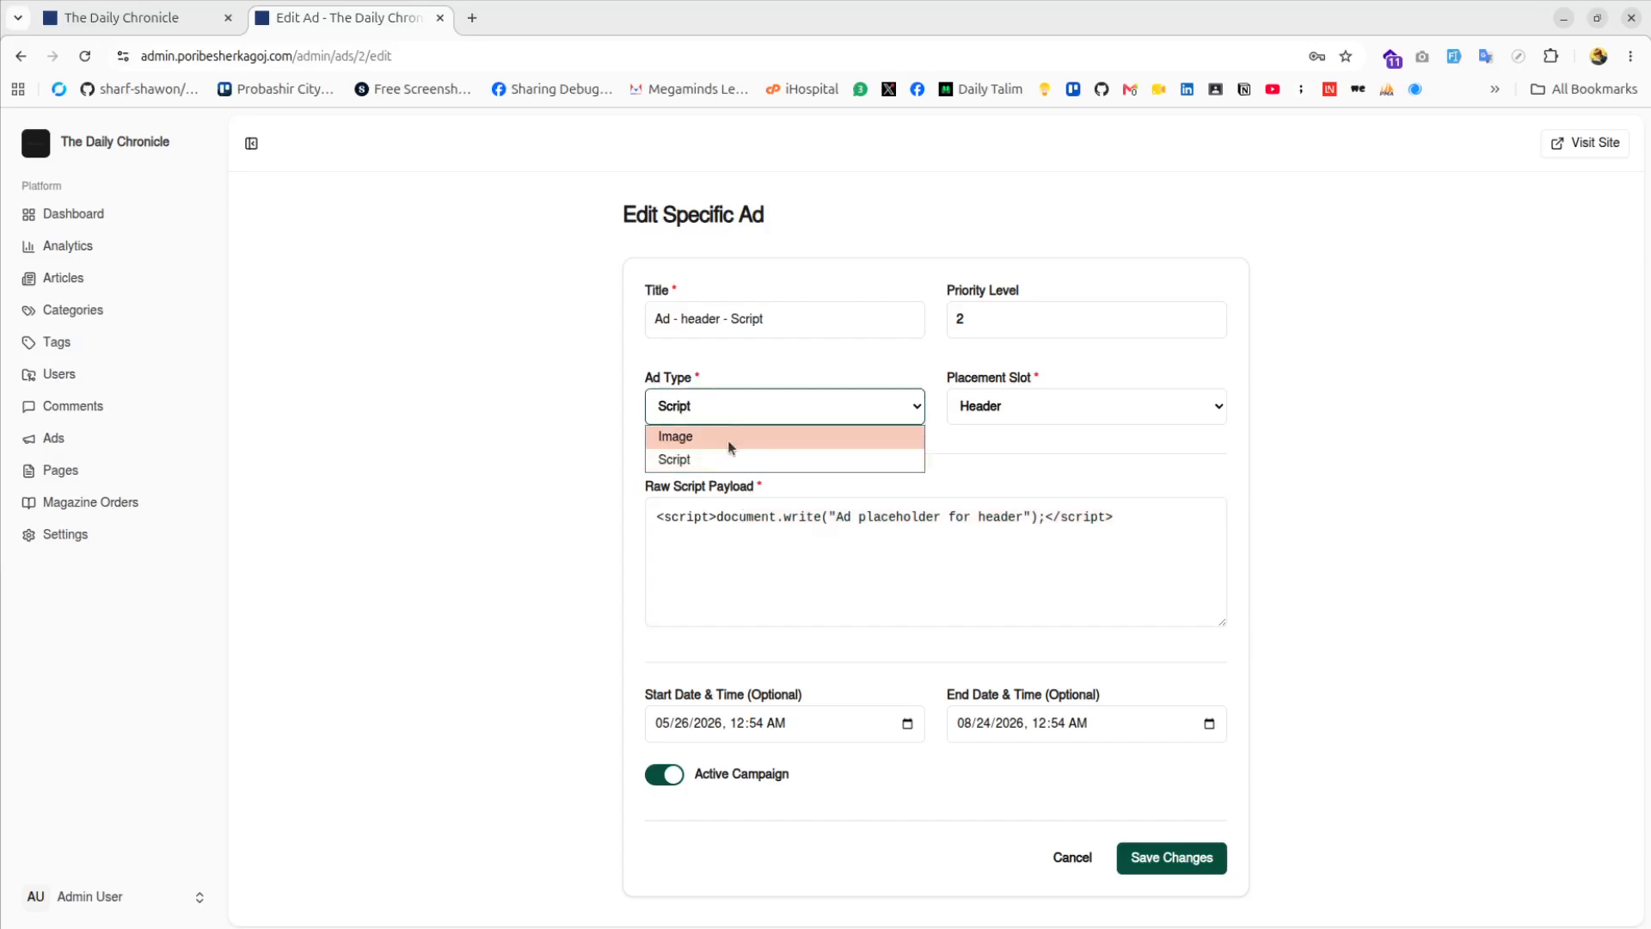
click(728, 440)
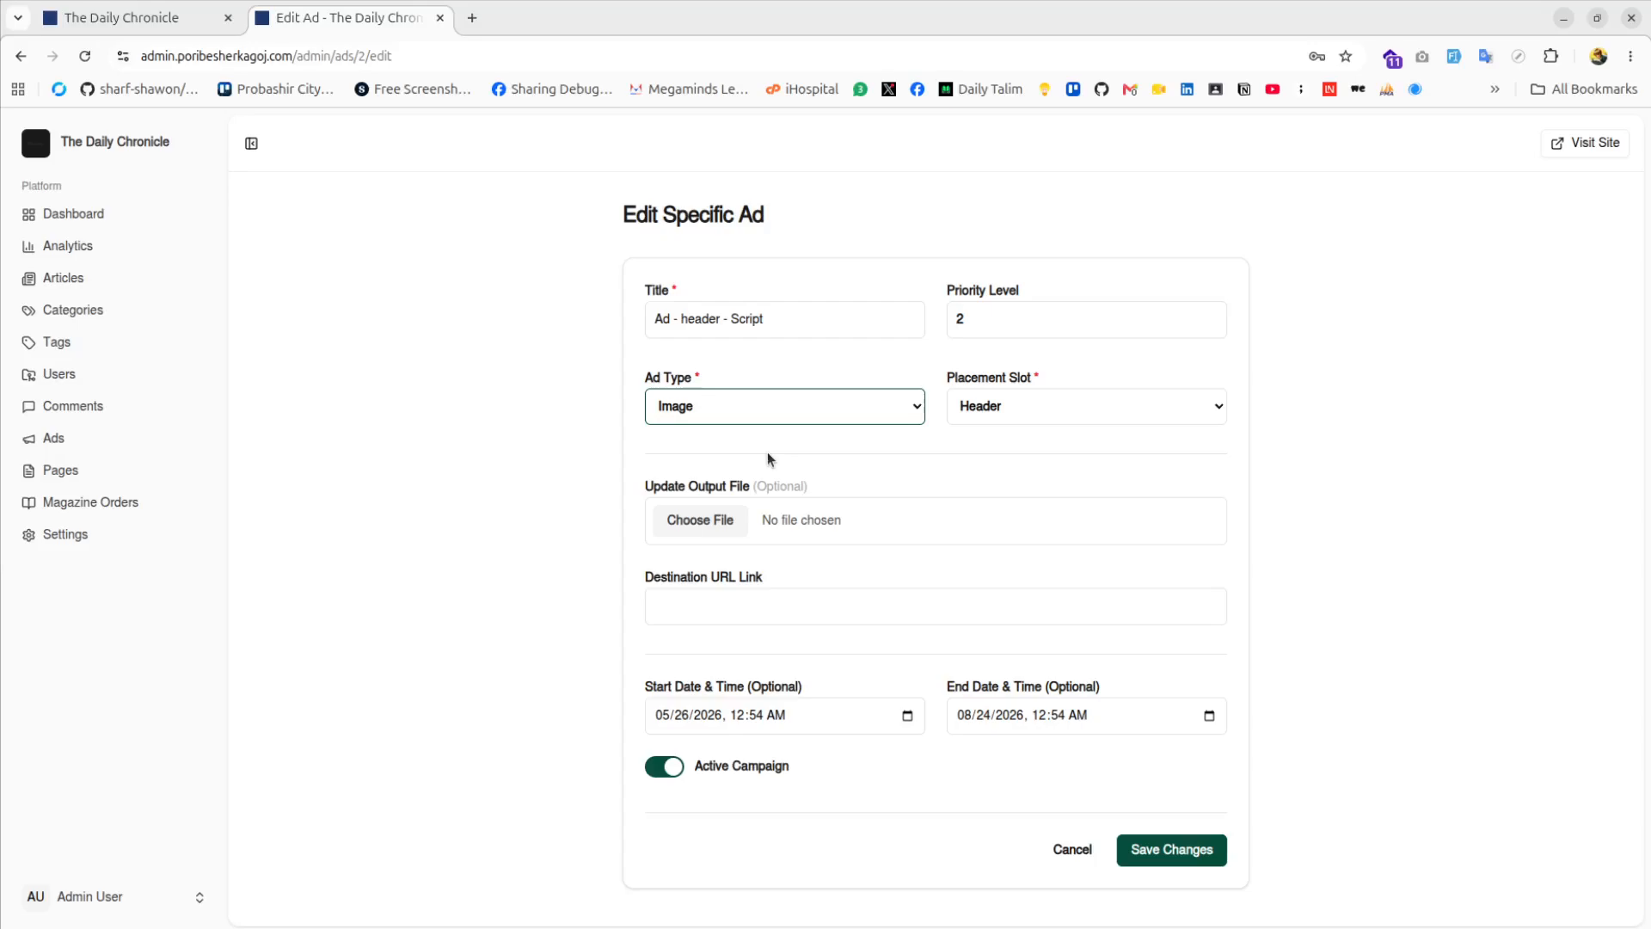
click(699, 405)
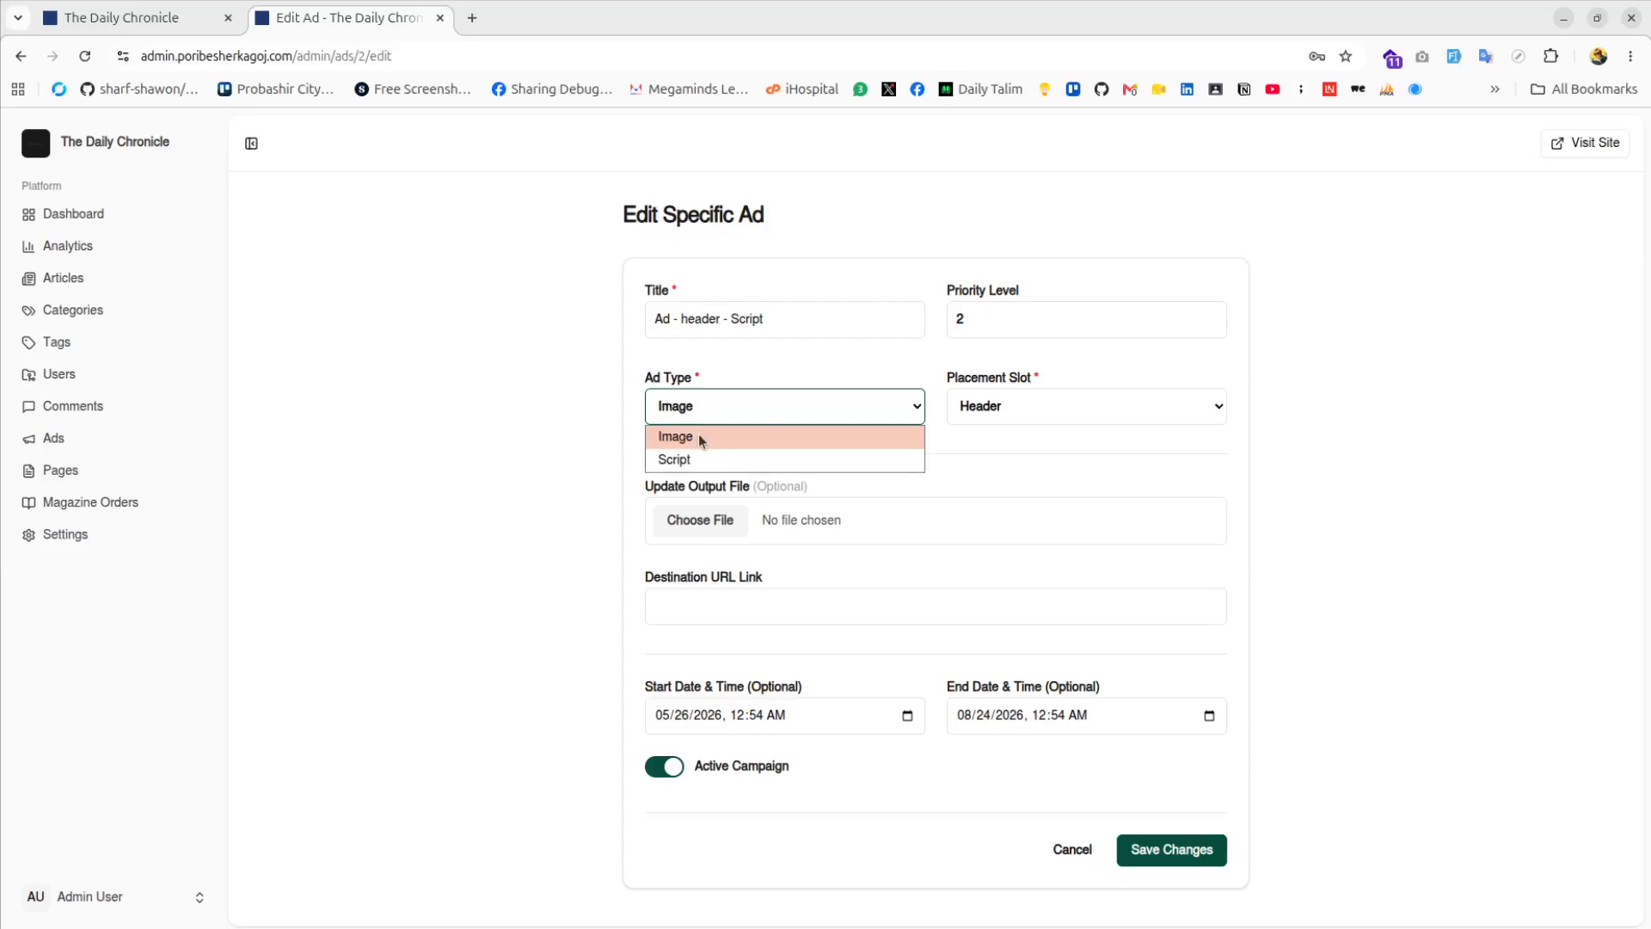
click(699, 433)
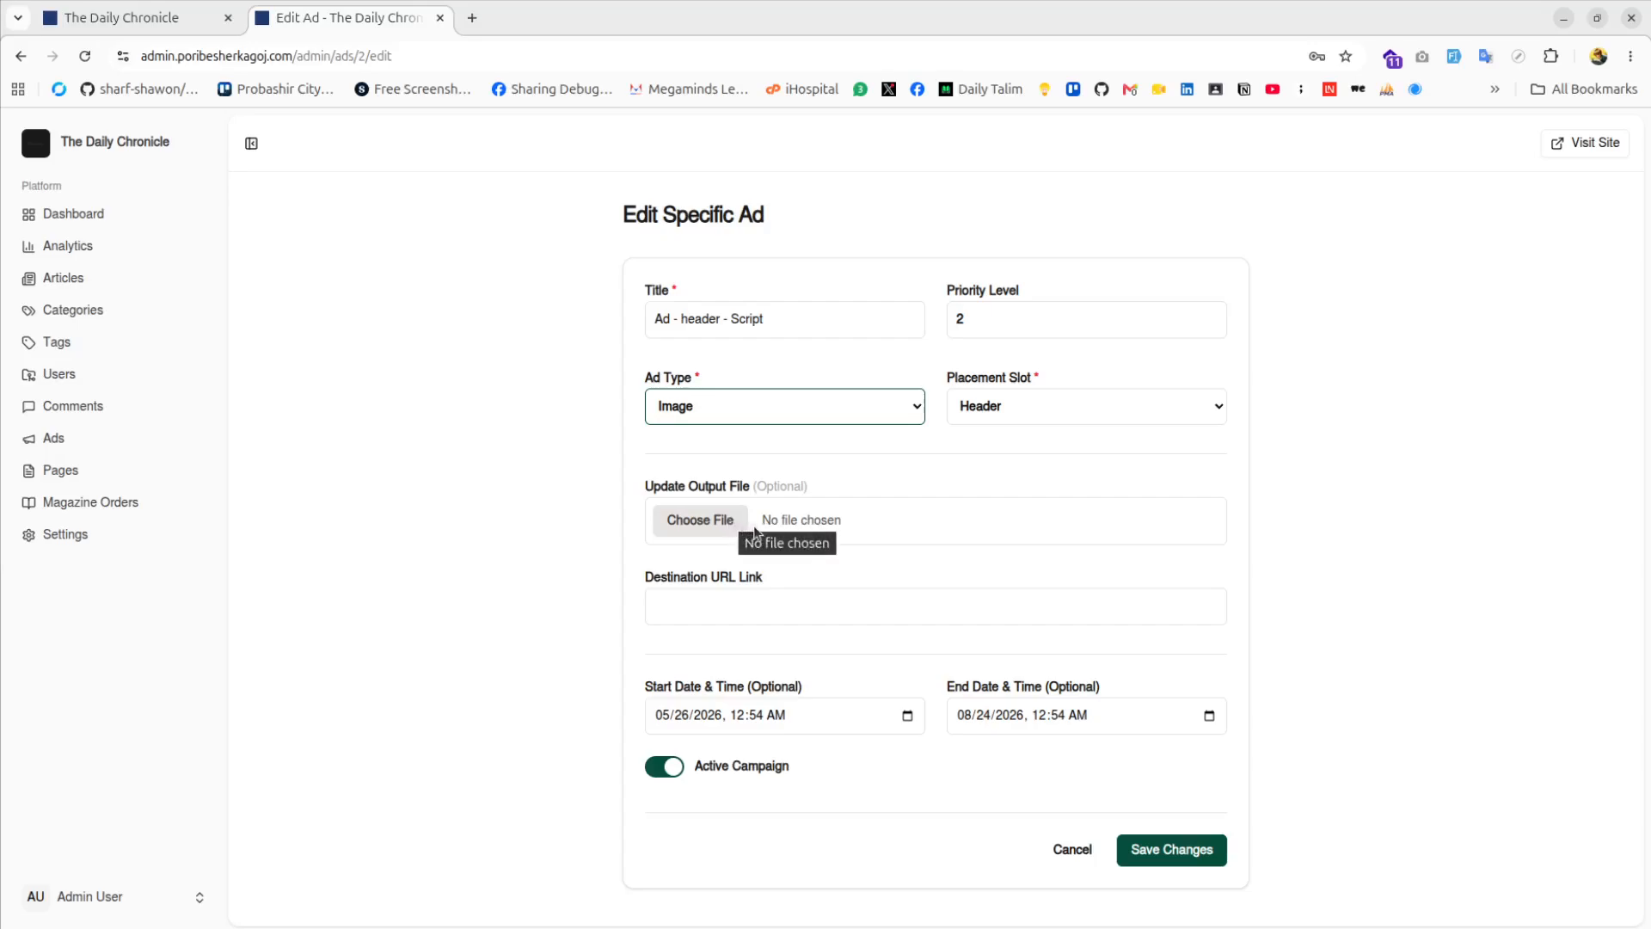
click(1080, 404)
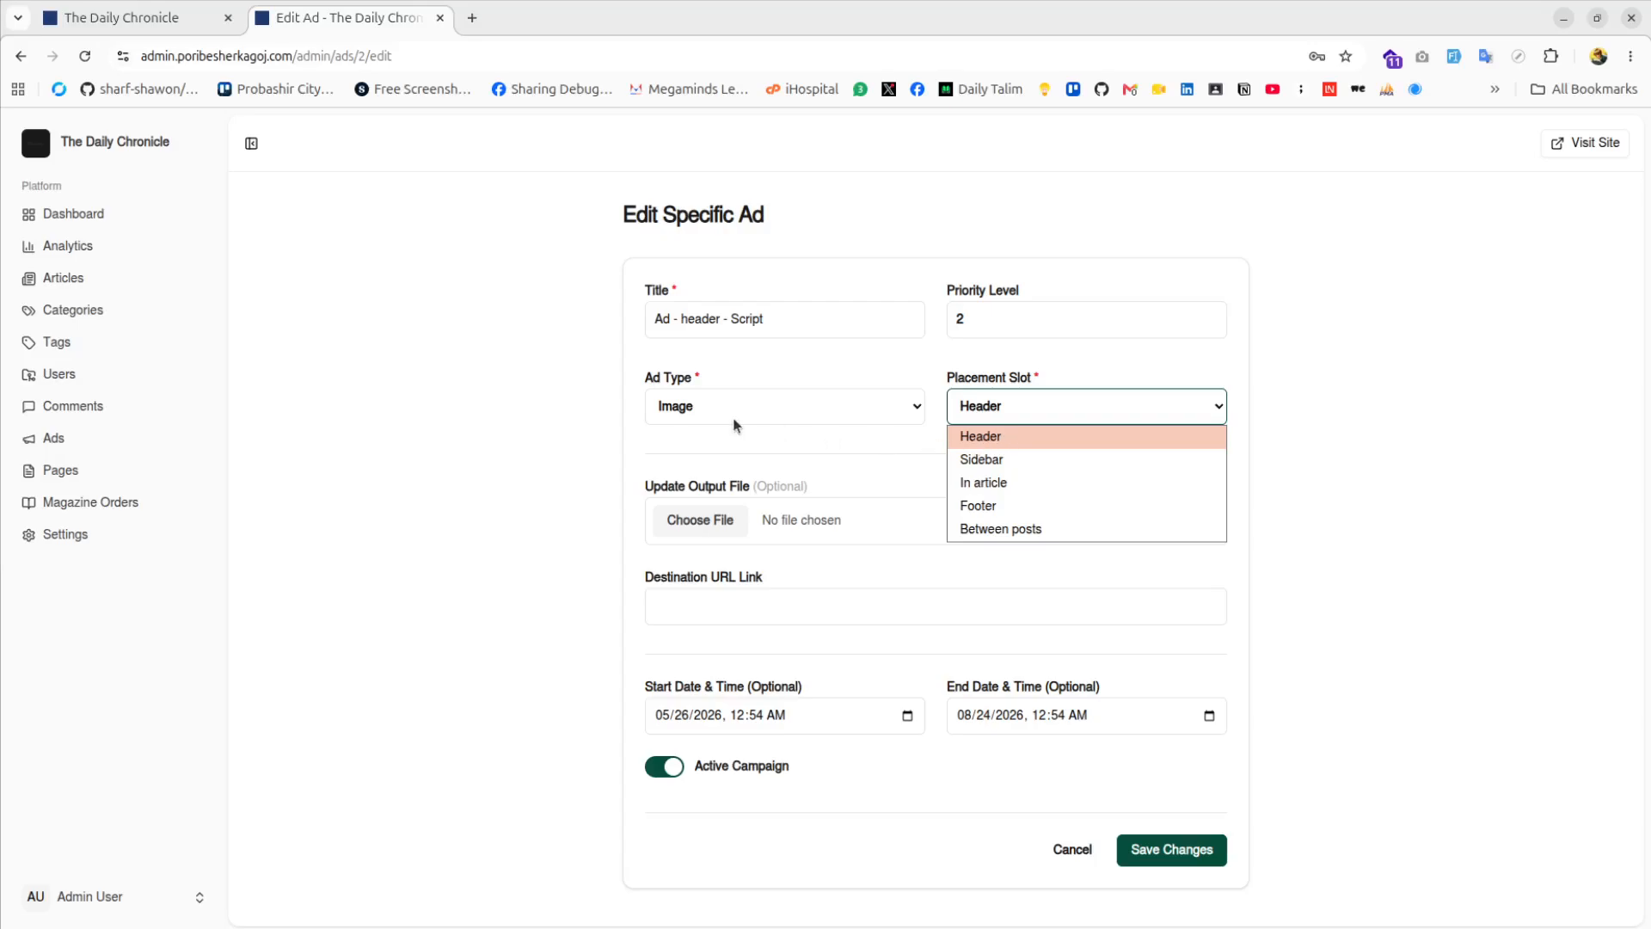
click(1008, 439)
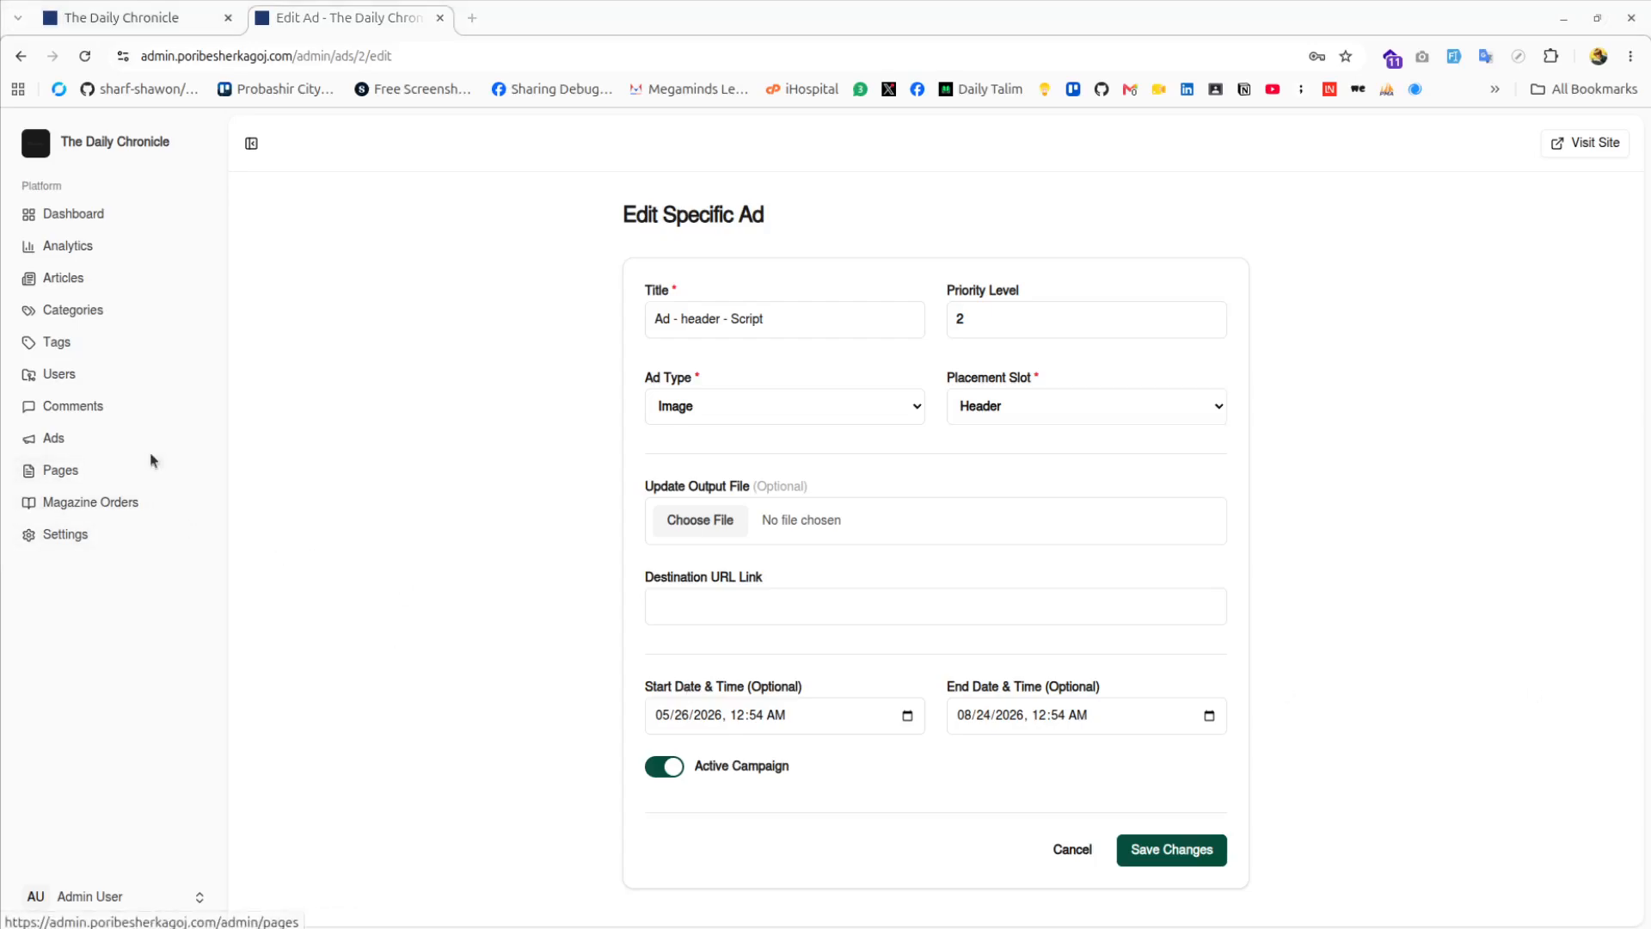
Revisit Comments and Ads, then open the Contact Us page editor and return to Pages
click(129, 413)
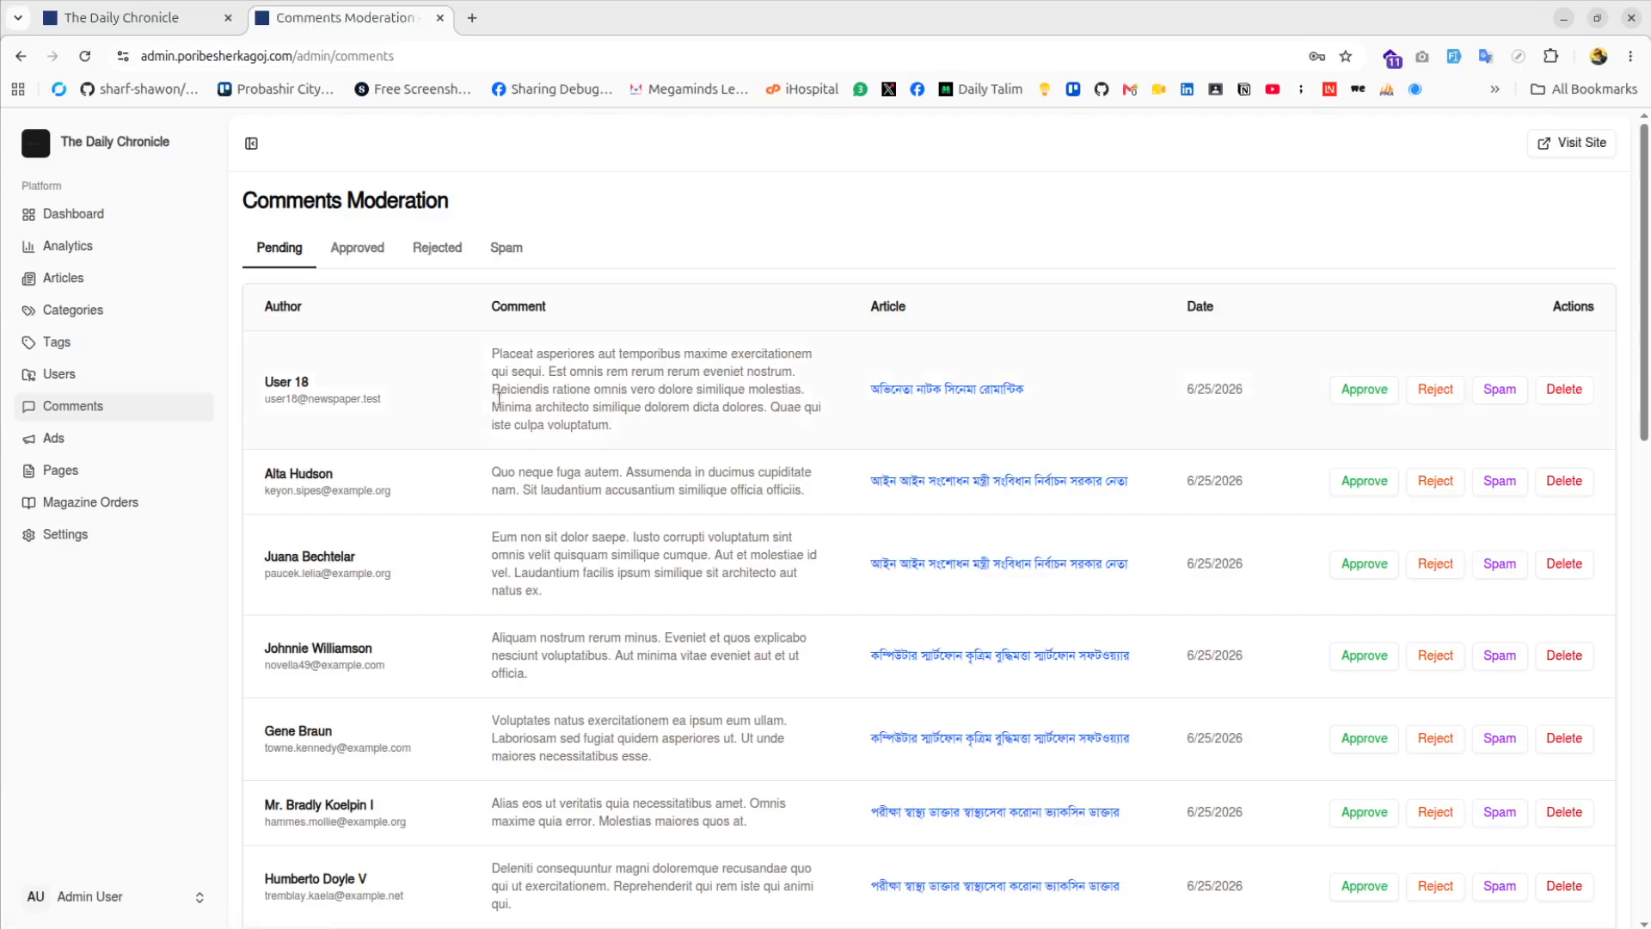
click(111, 440)
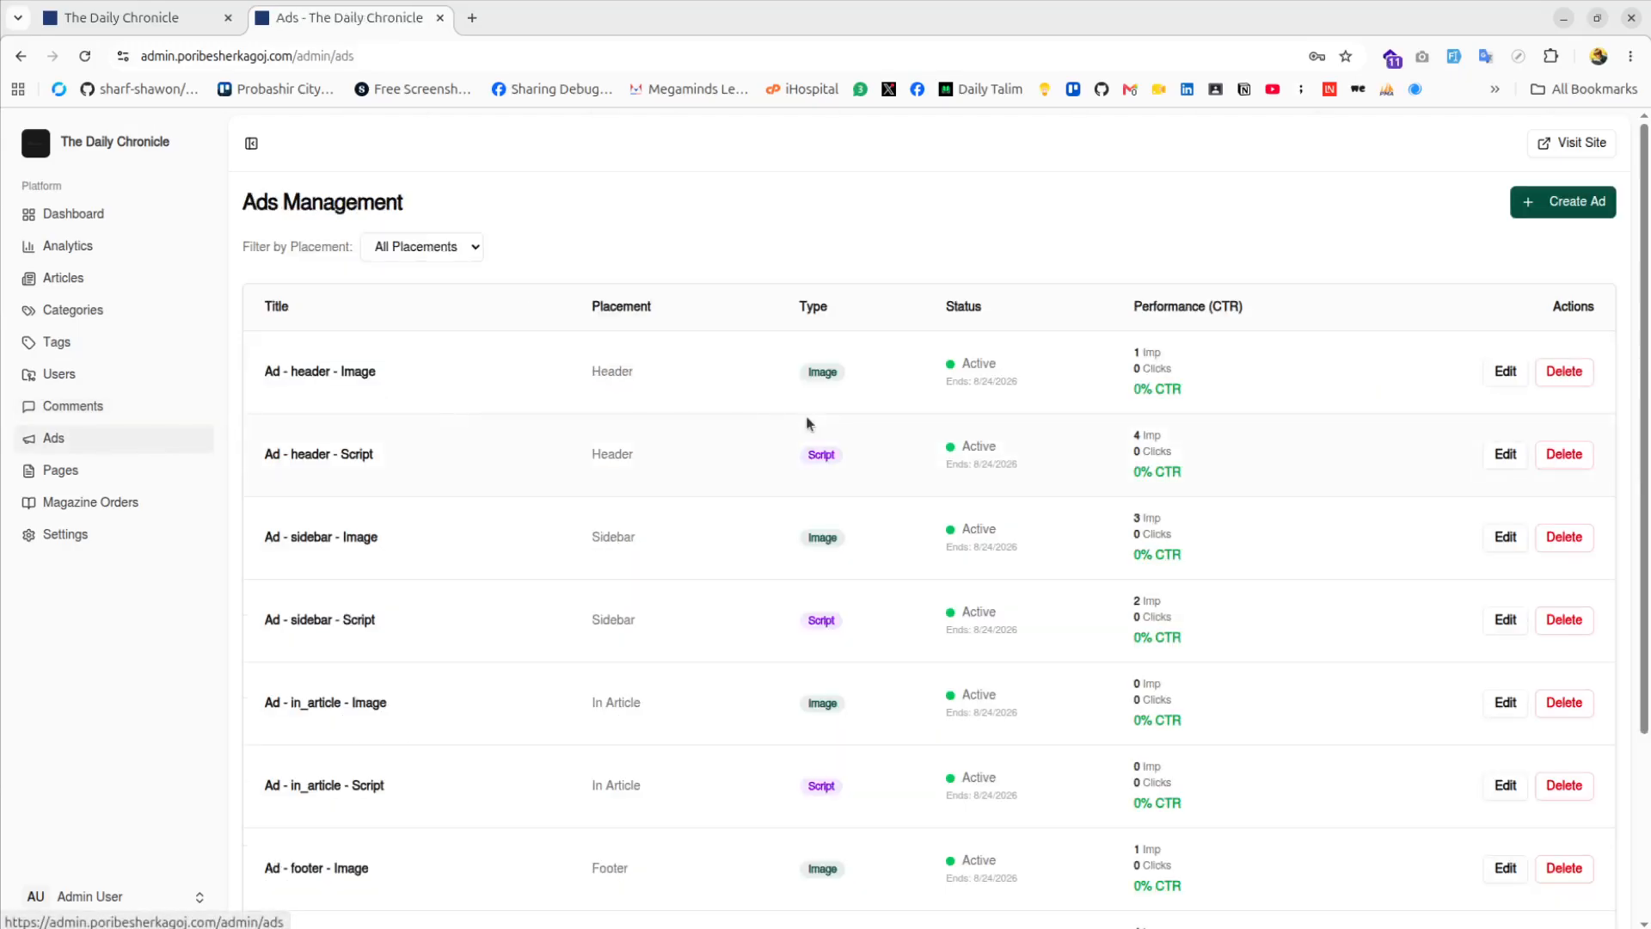
click(68, 470)
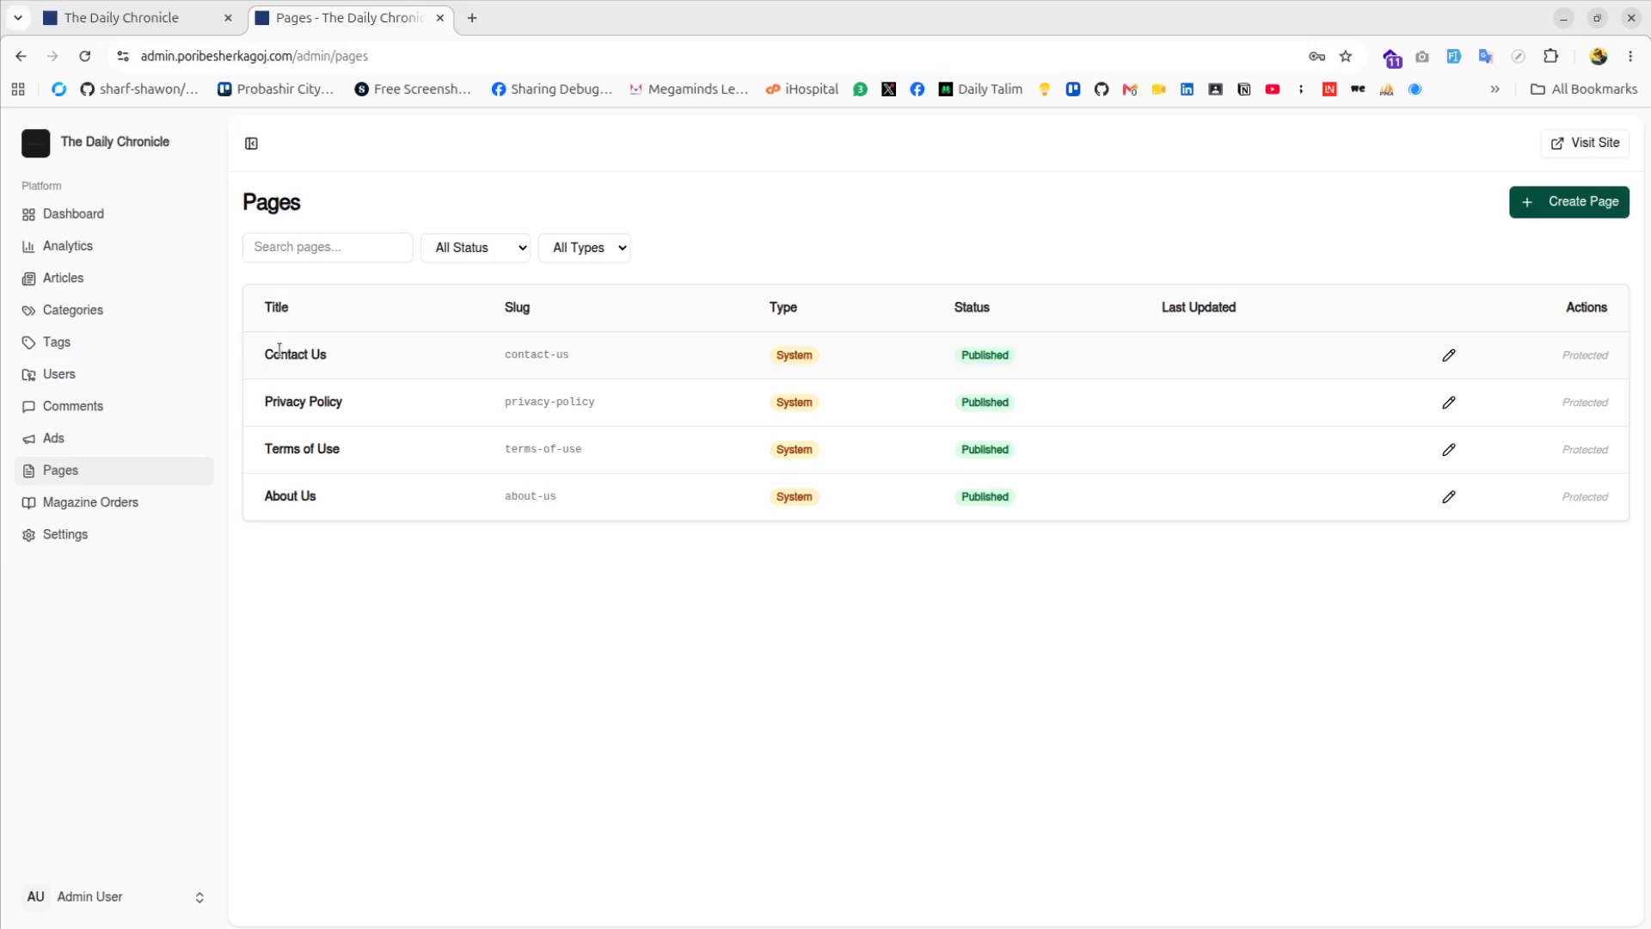
click(1449, 355)
click(709, 489)
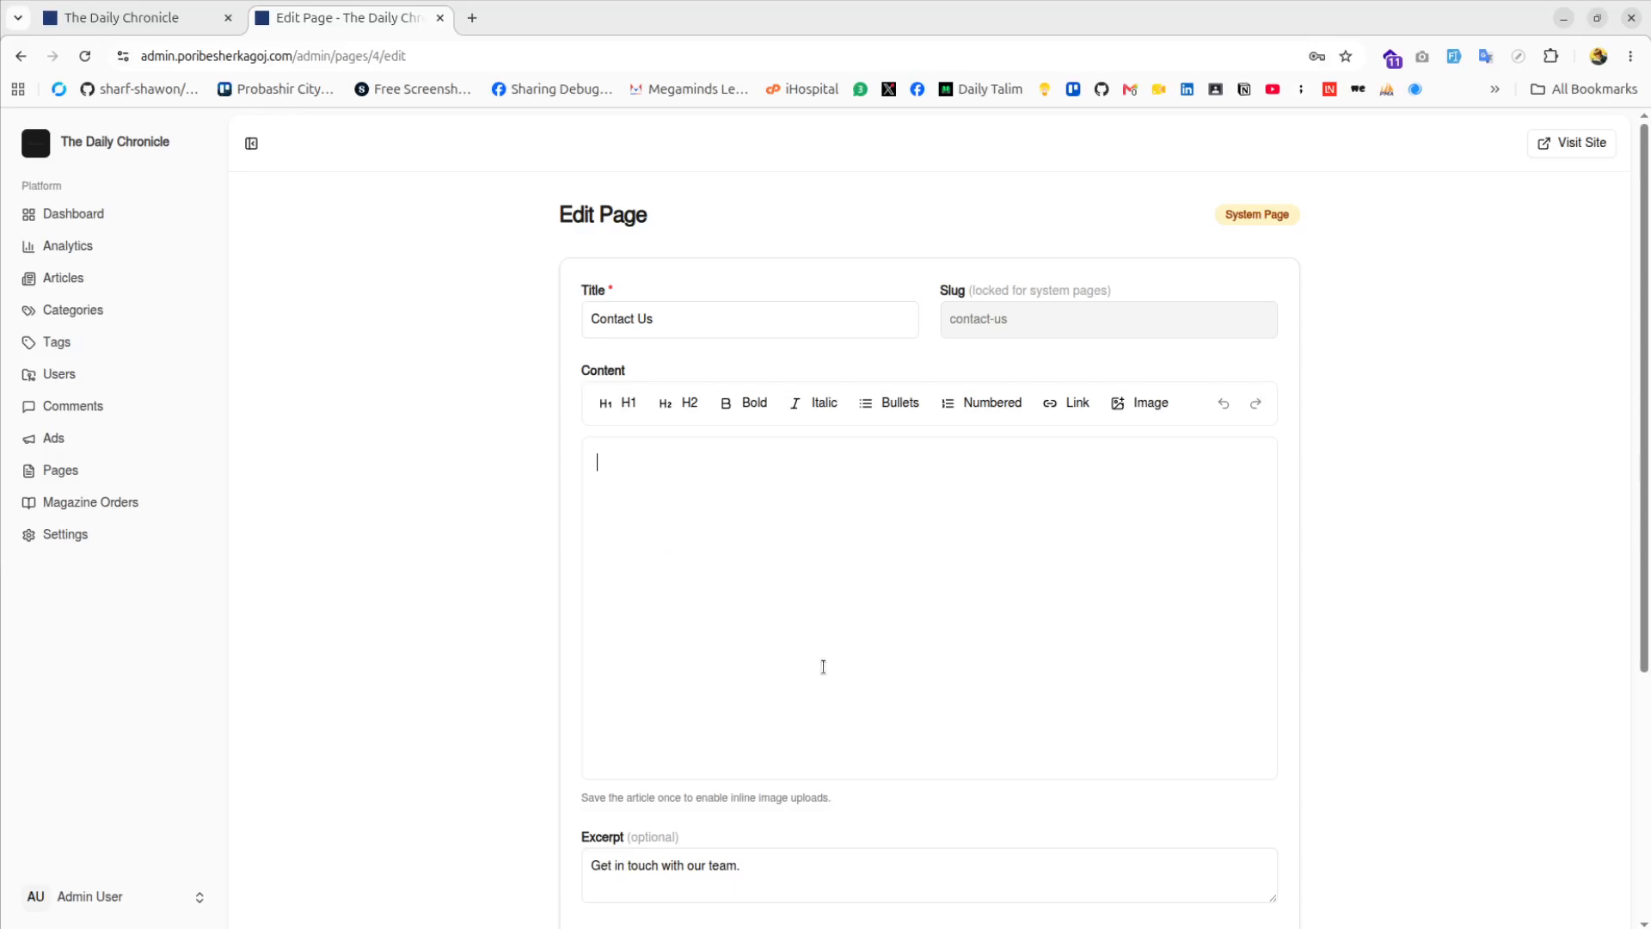
scroll(920, 632, down, 2)
scroll(920, 632, up, 2)
click(83, 478)
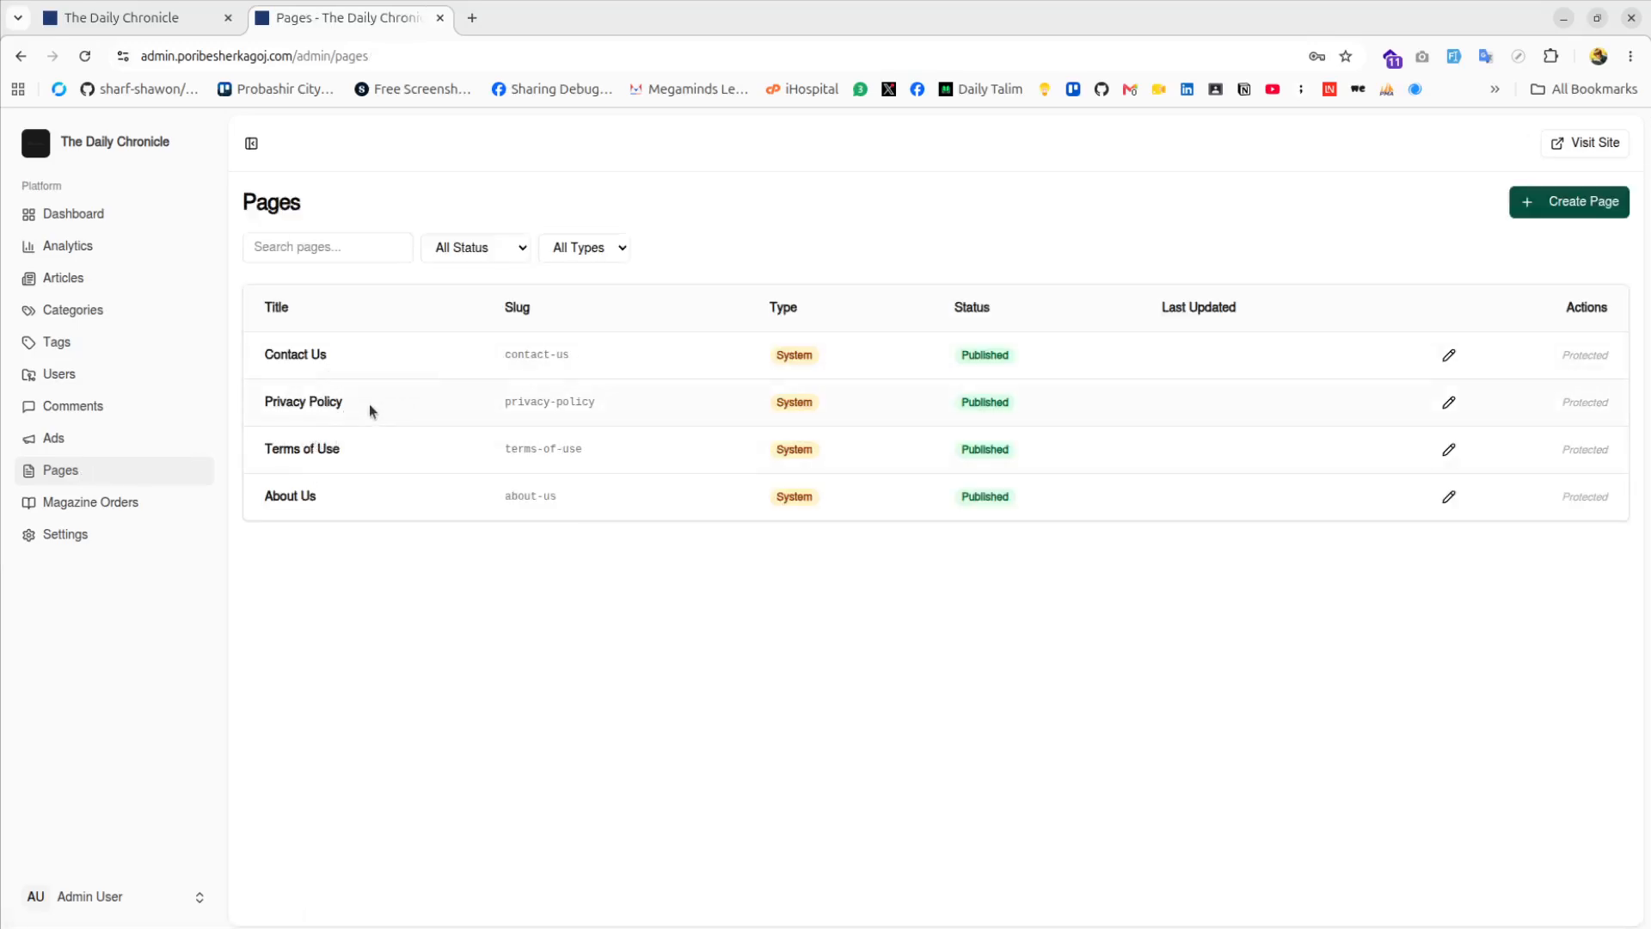
Look at the About Us editor and new-page form, then open Settings after a Magazine Orders 404
click(1449, 497)
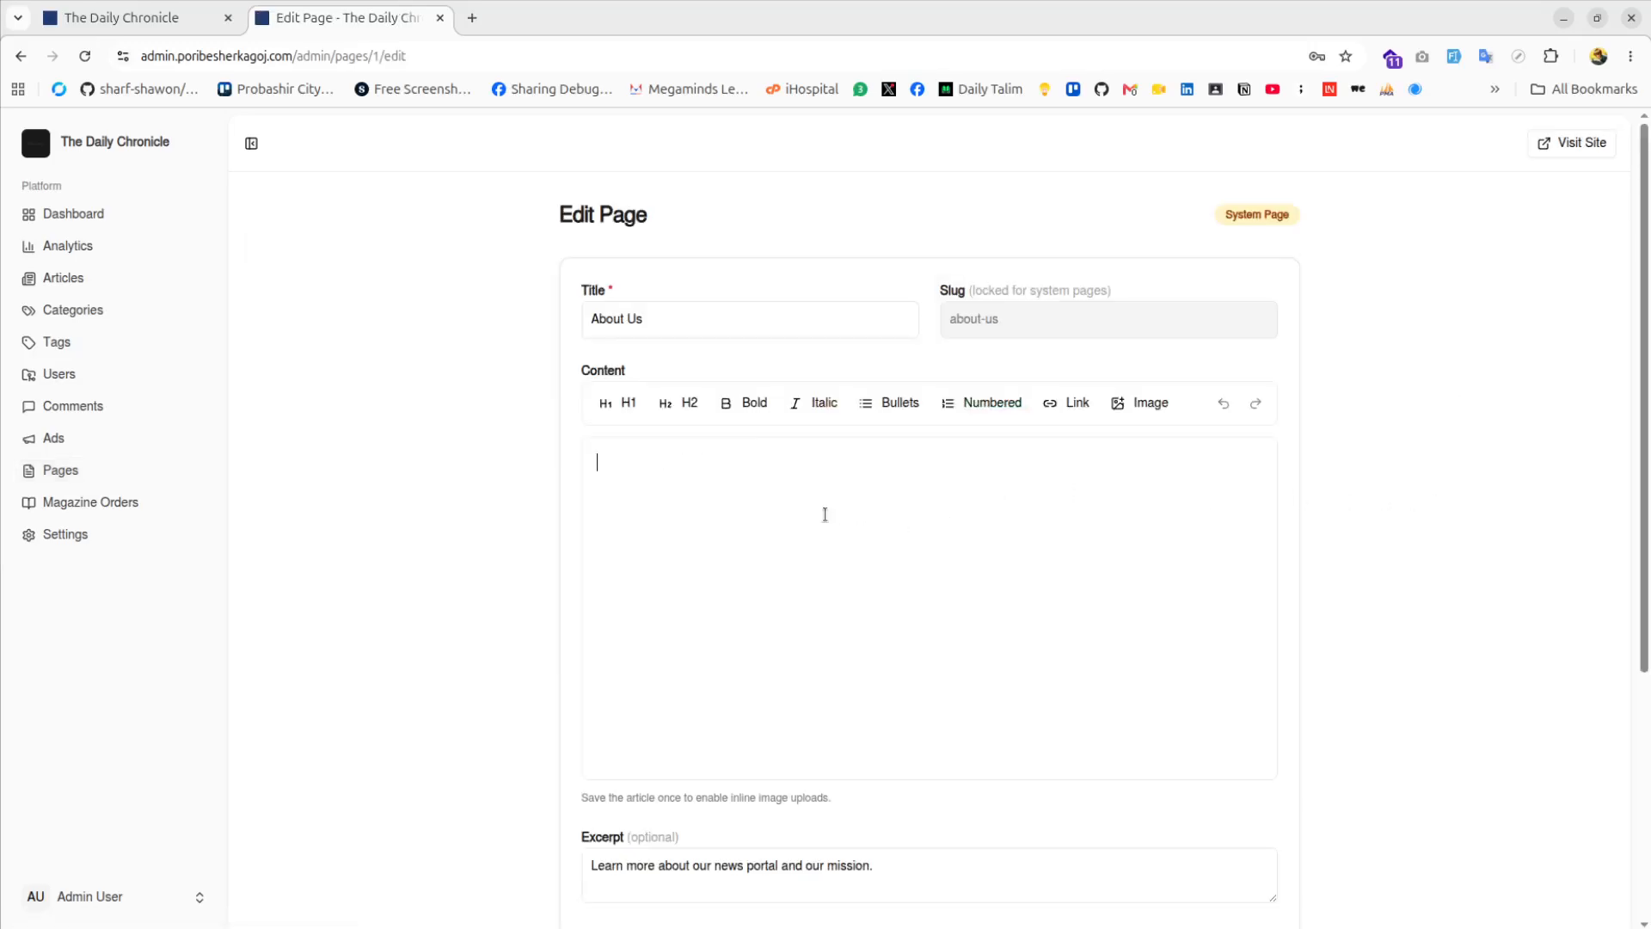
click(21, 56)
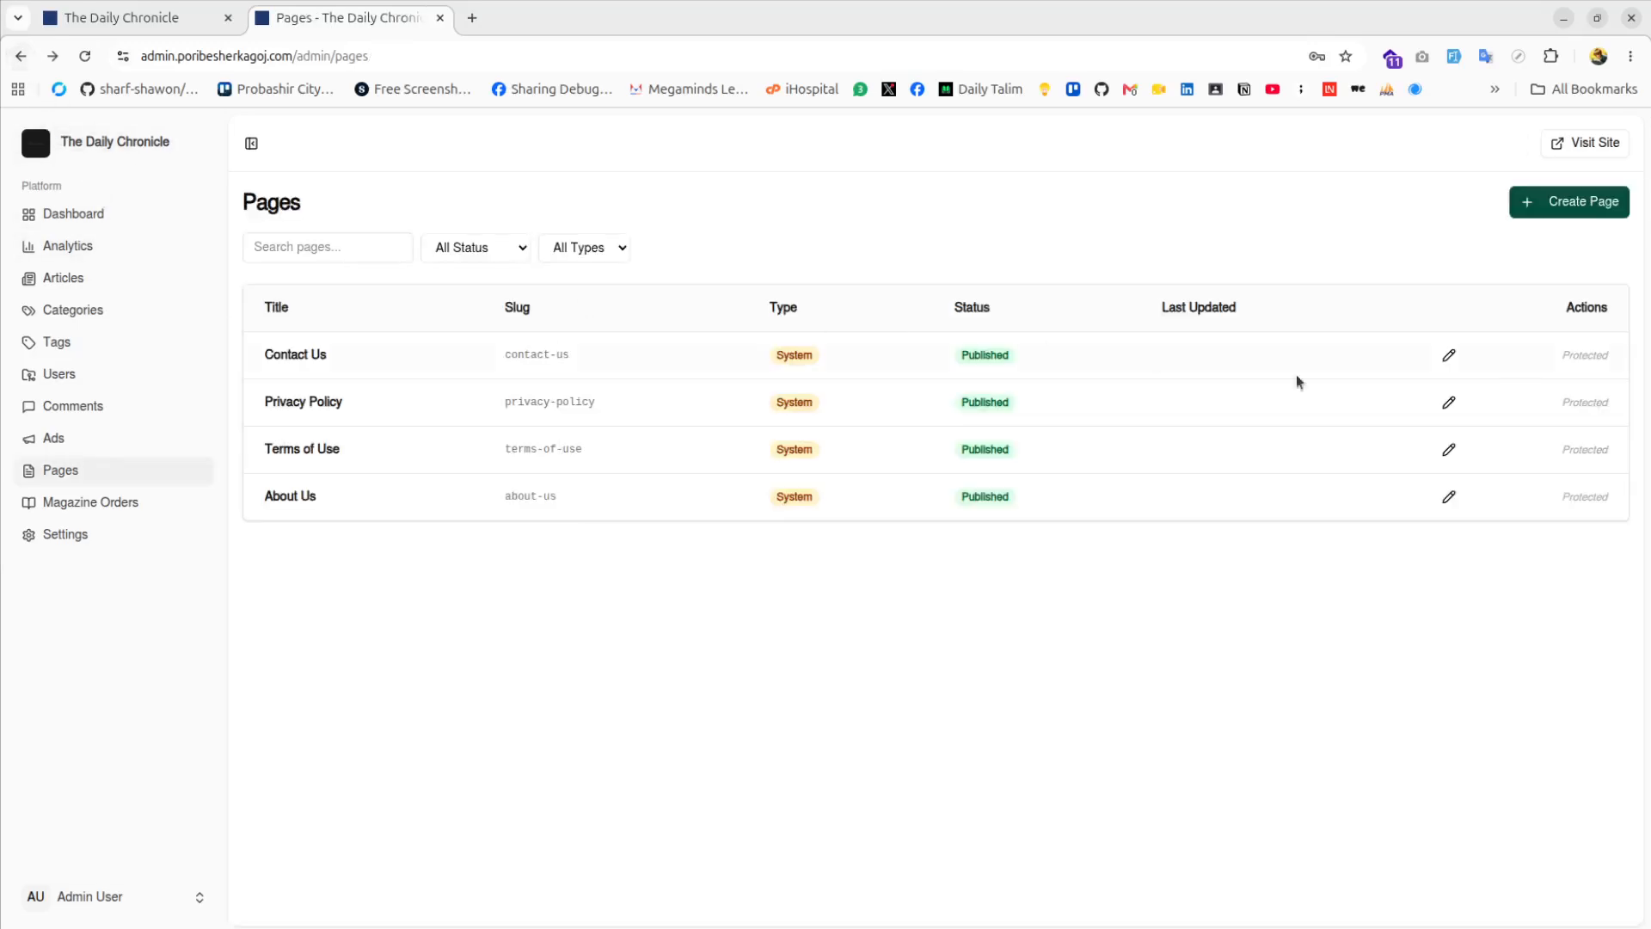
click(1566, 206)
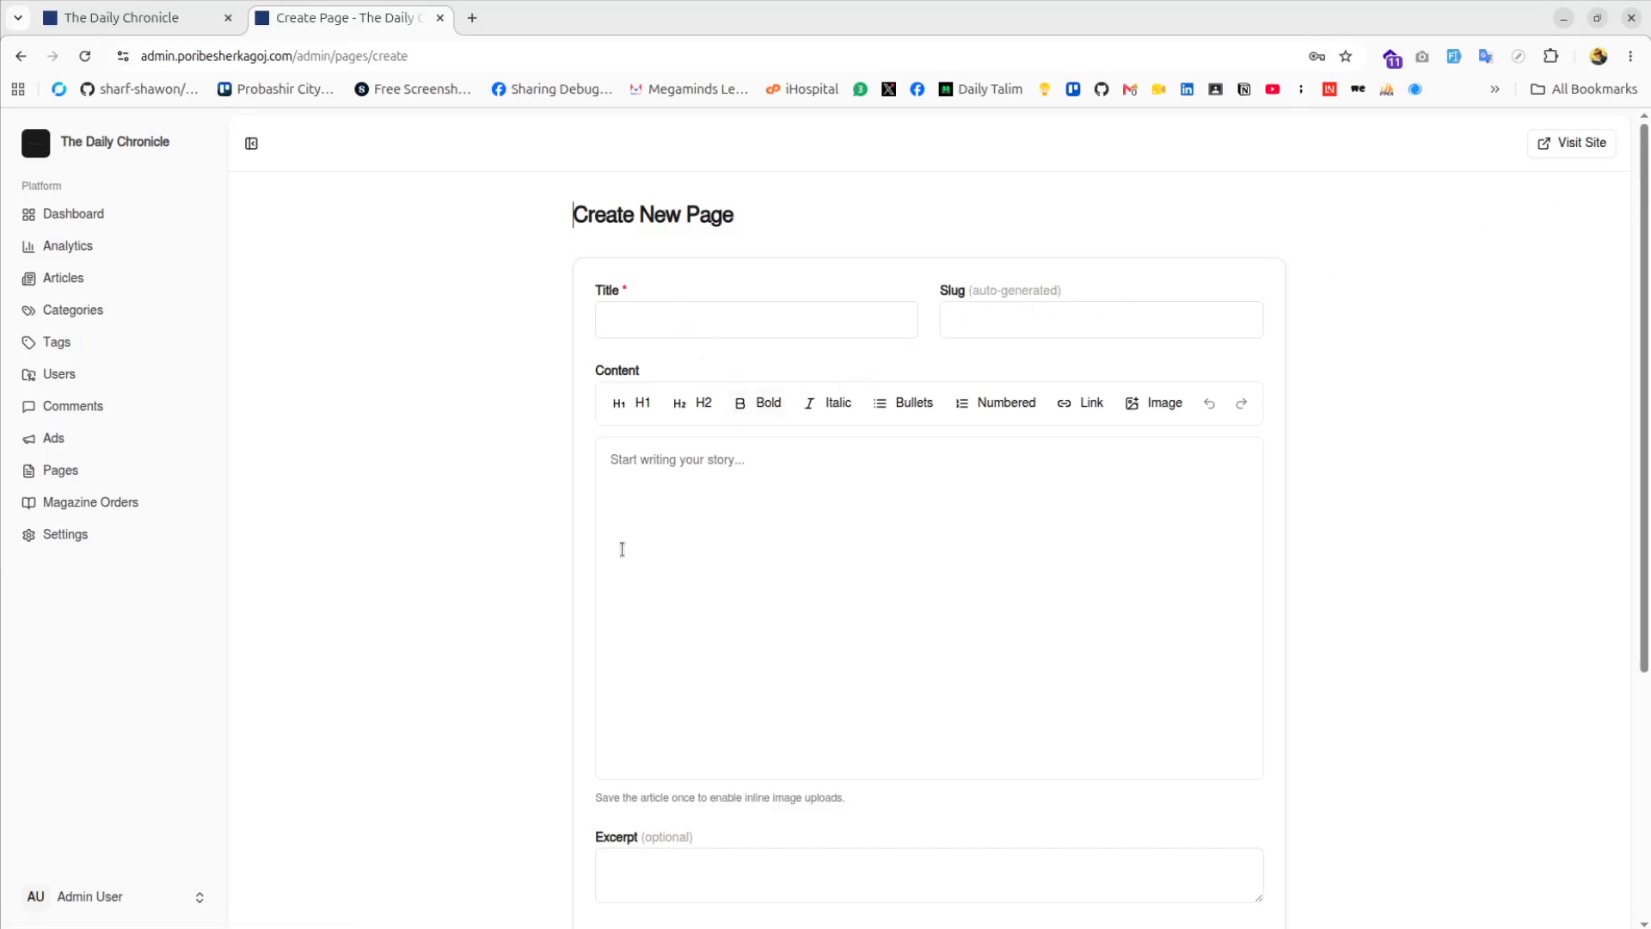
click(135, 509)
click(38, 464)
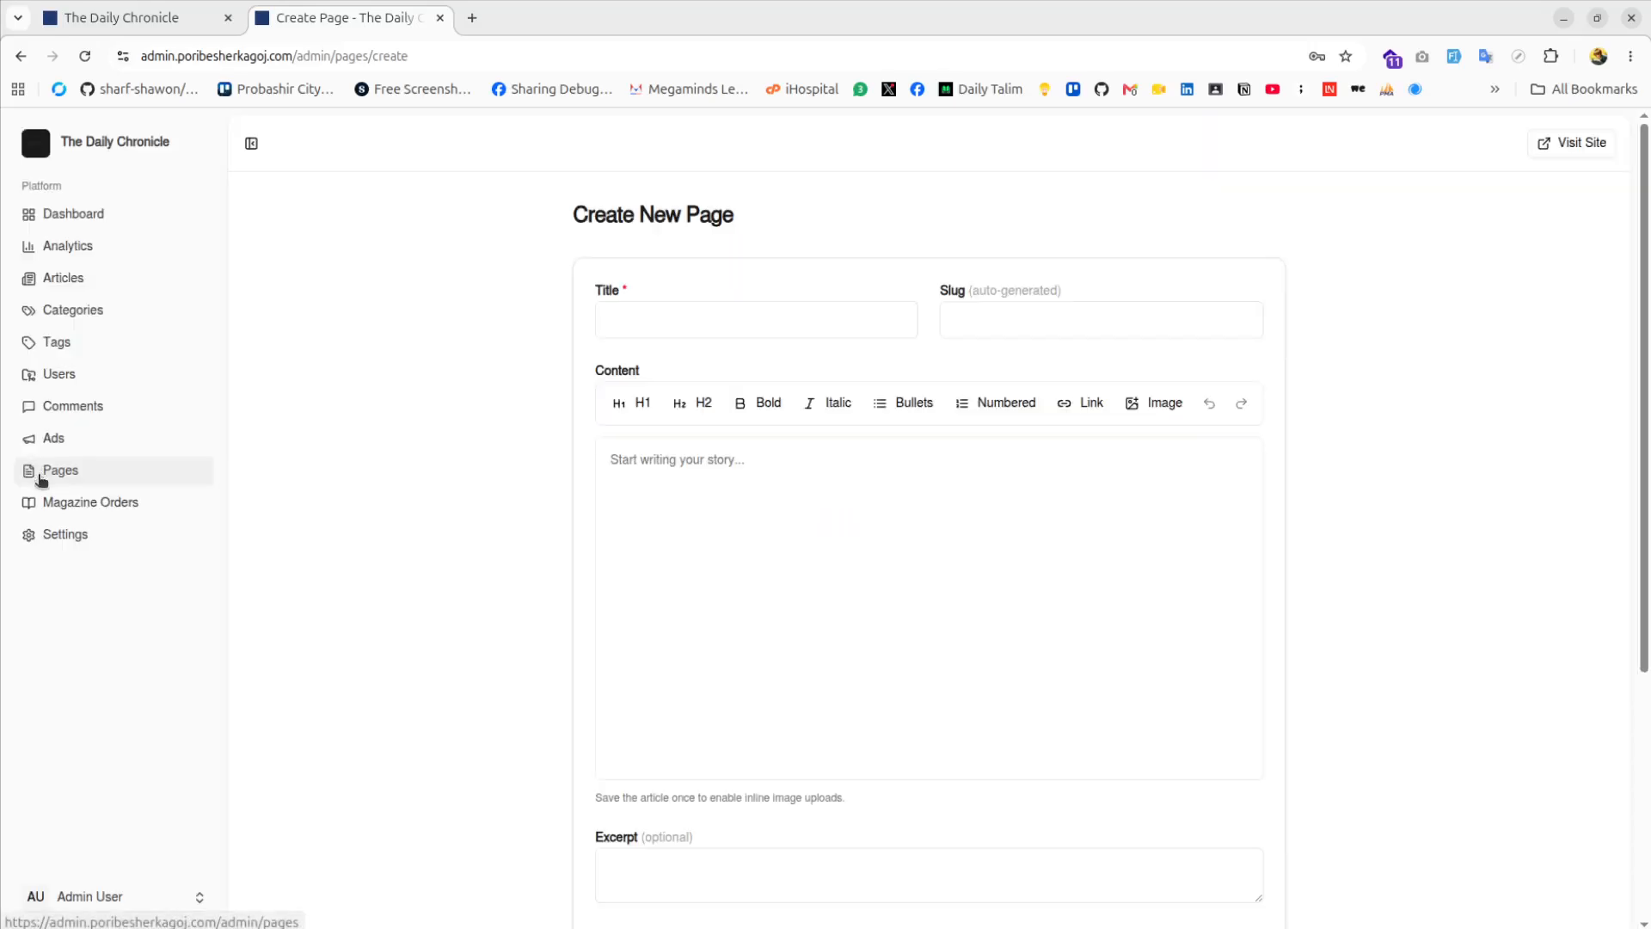
click(92, 536)
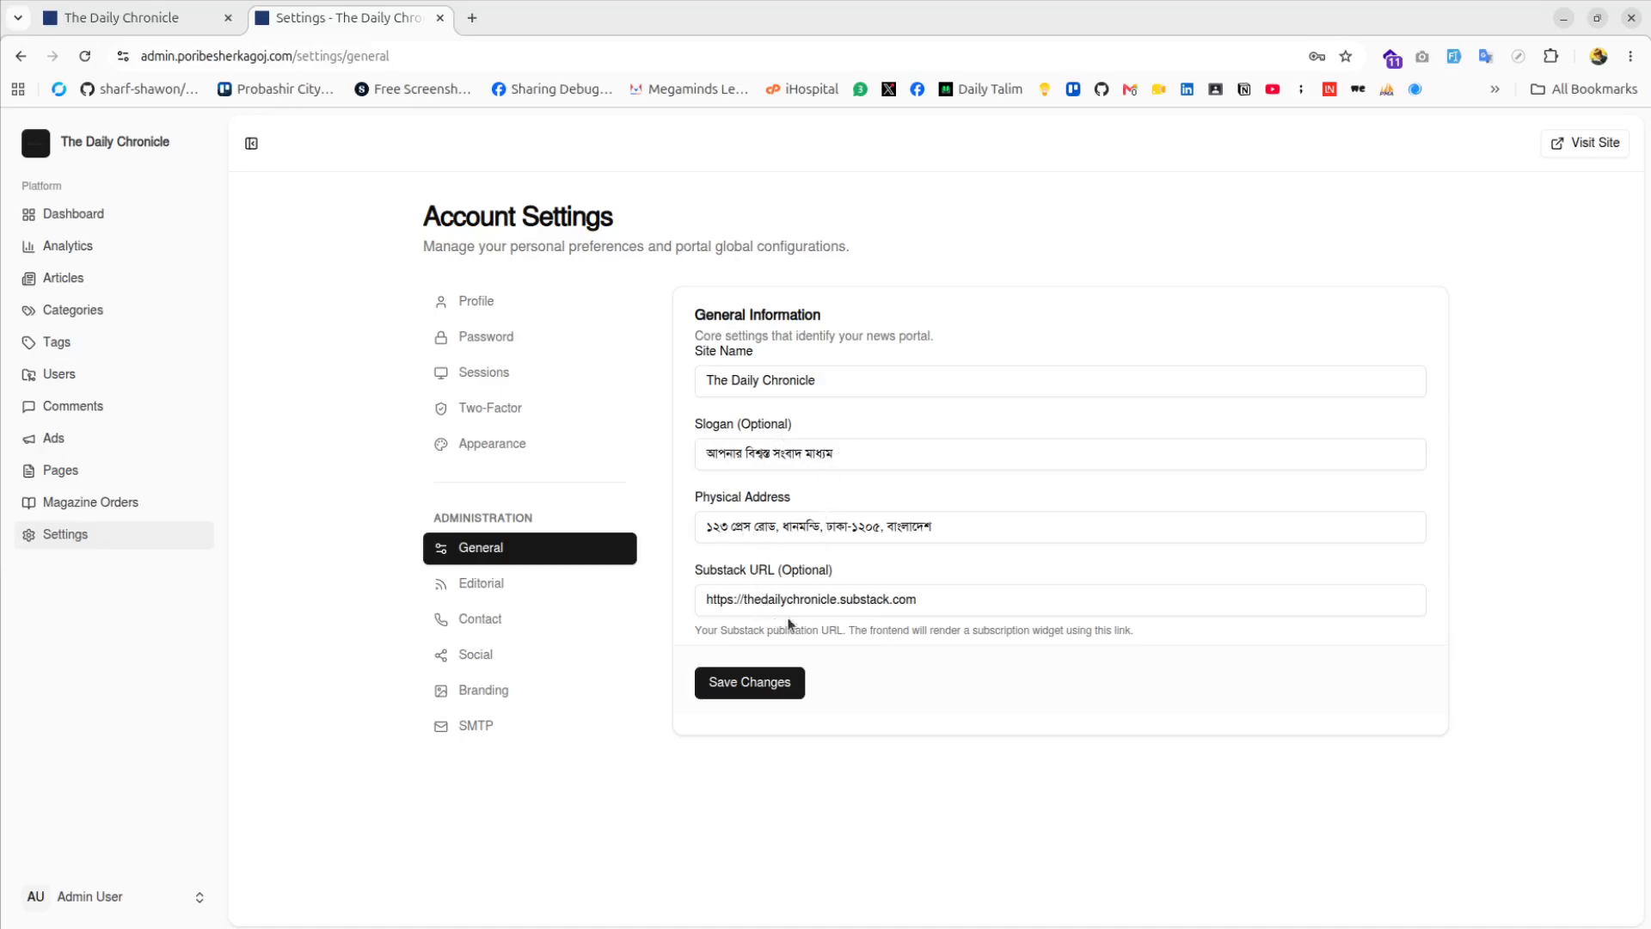
Browse the Editorial, Contact, Social and Branding portal settings sections
drag(936, 600, 741, 605)
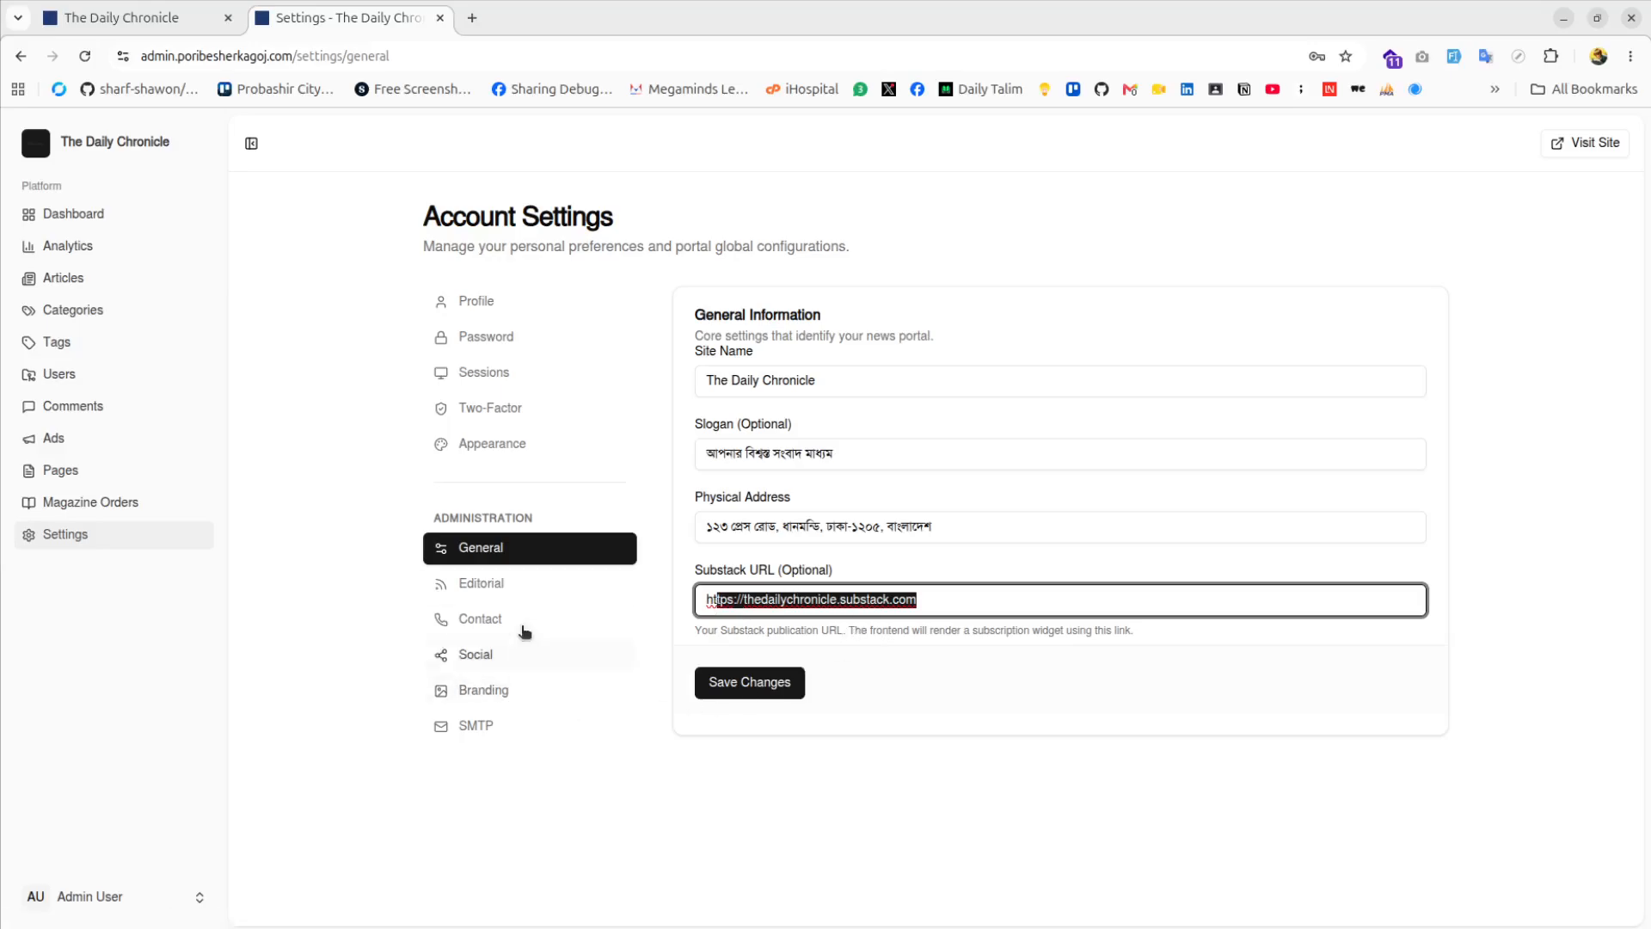
click(482, 592)
click(479, 619)
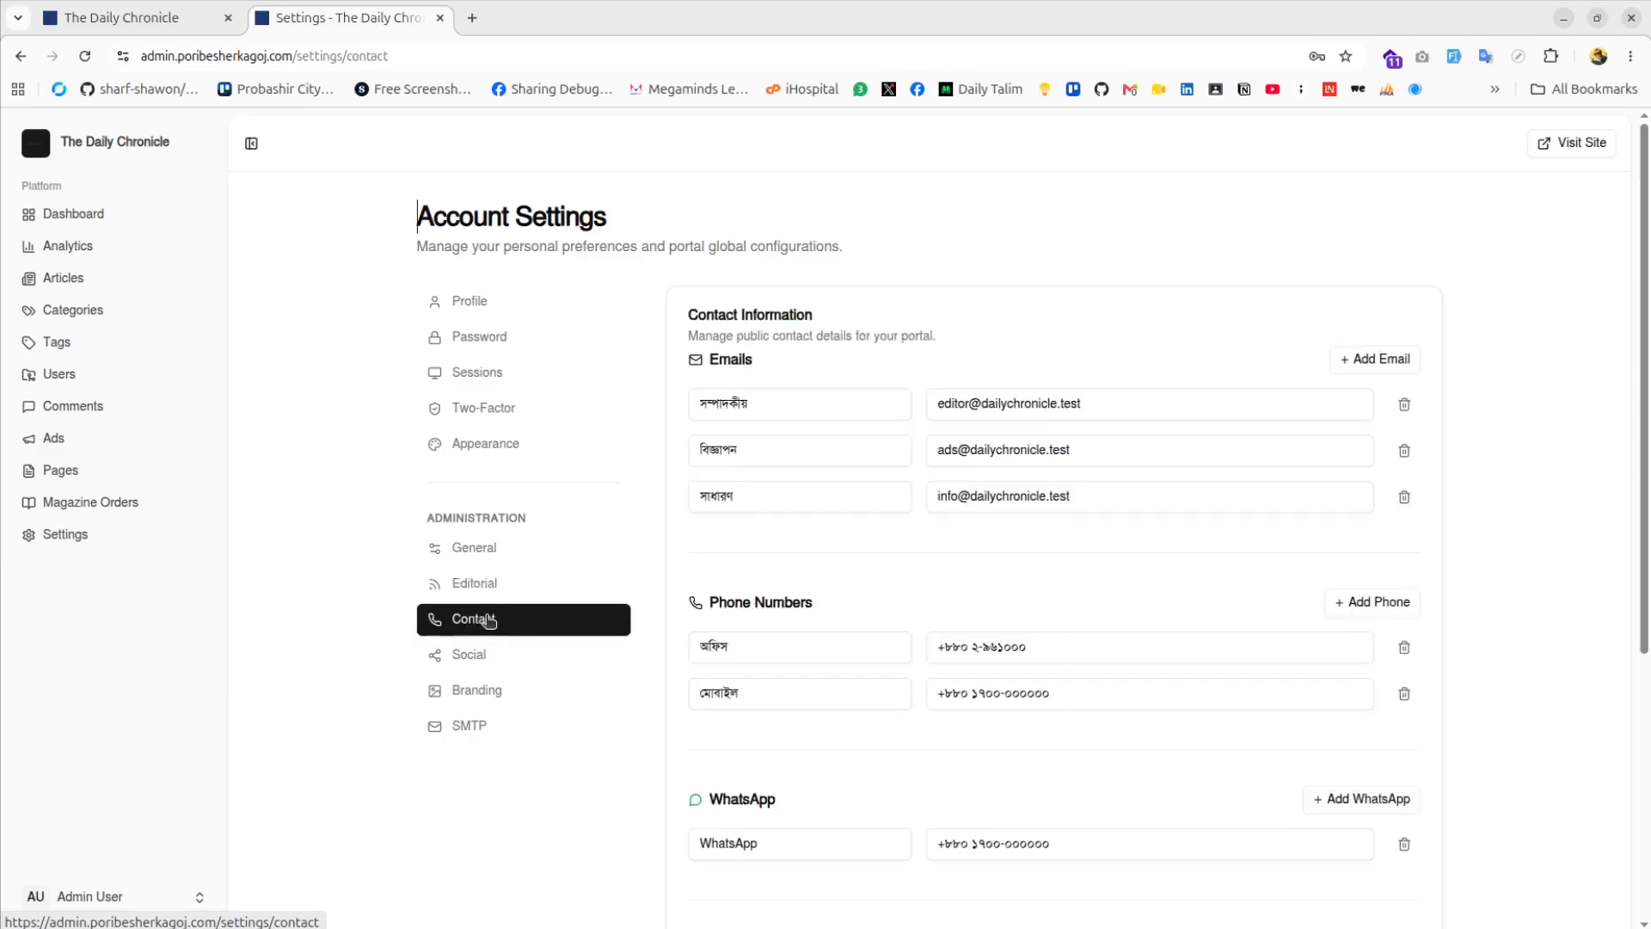
click(486, 650)
click(503, 691)
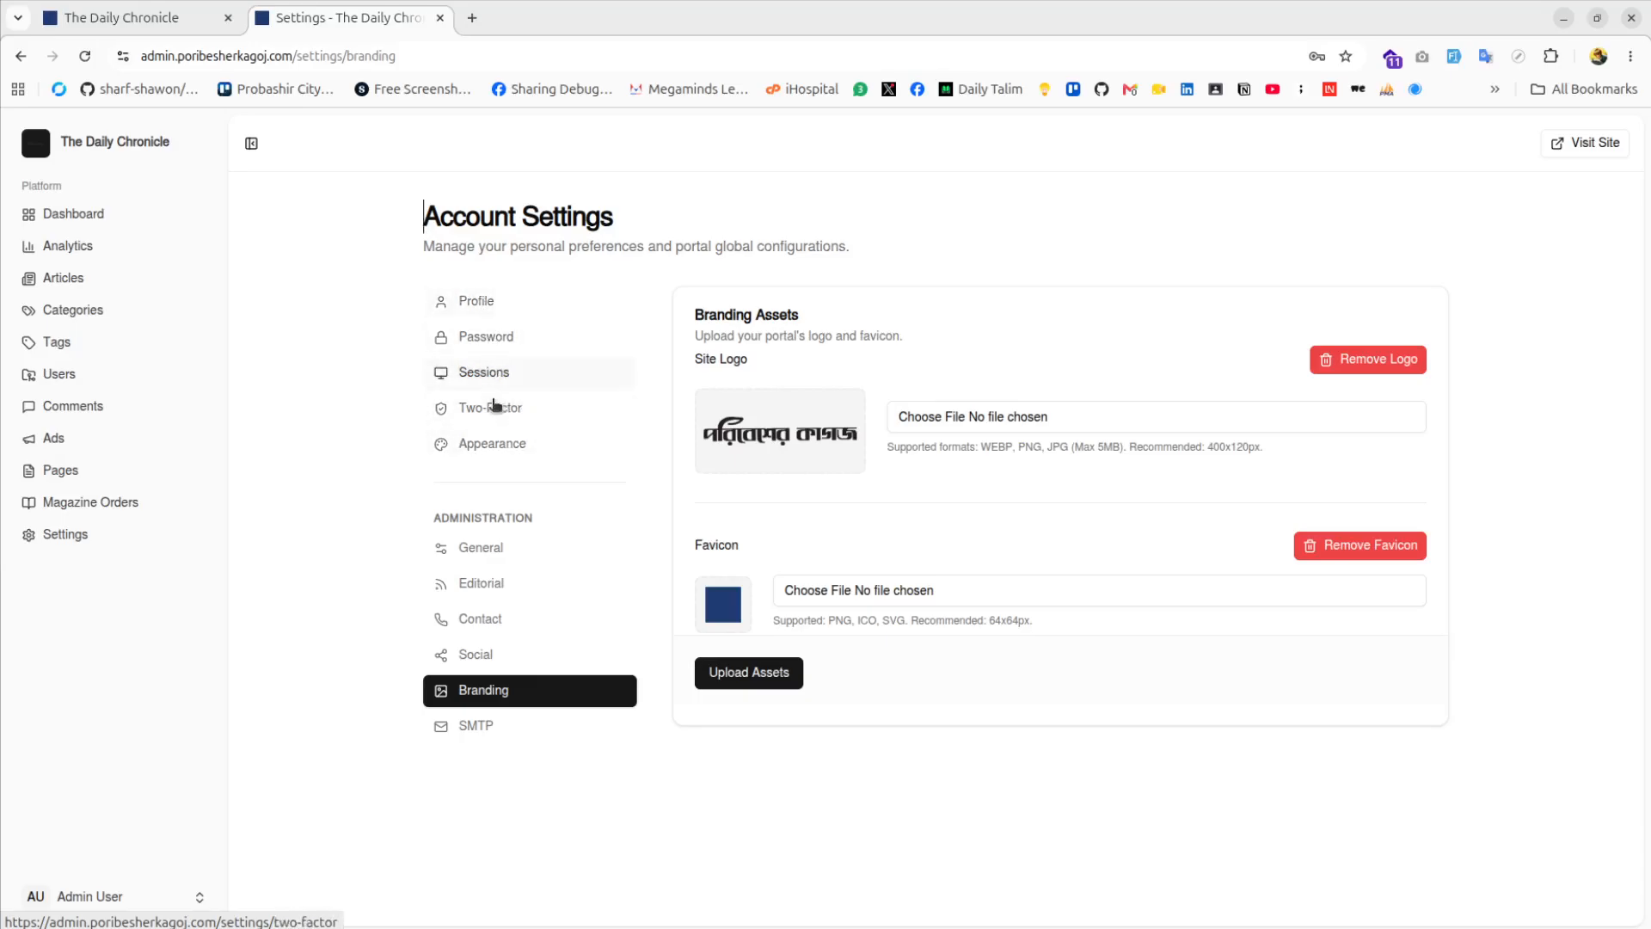
Review the Profile, Password, Sessions, Two-Factor and Appearance account settings
click(506, 302)
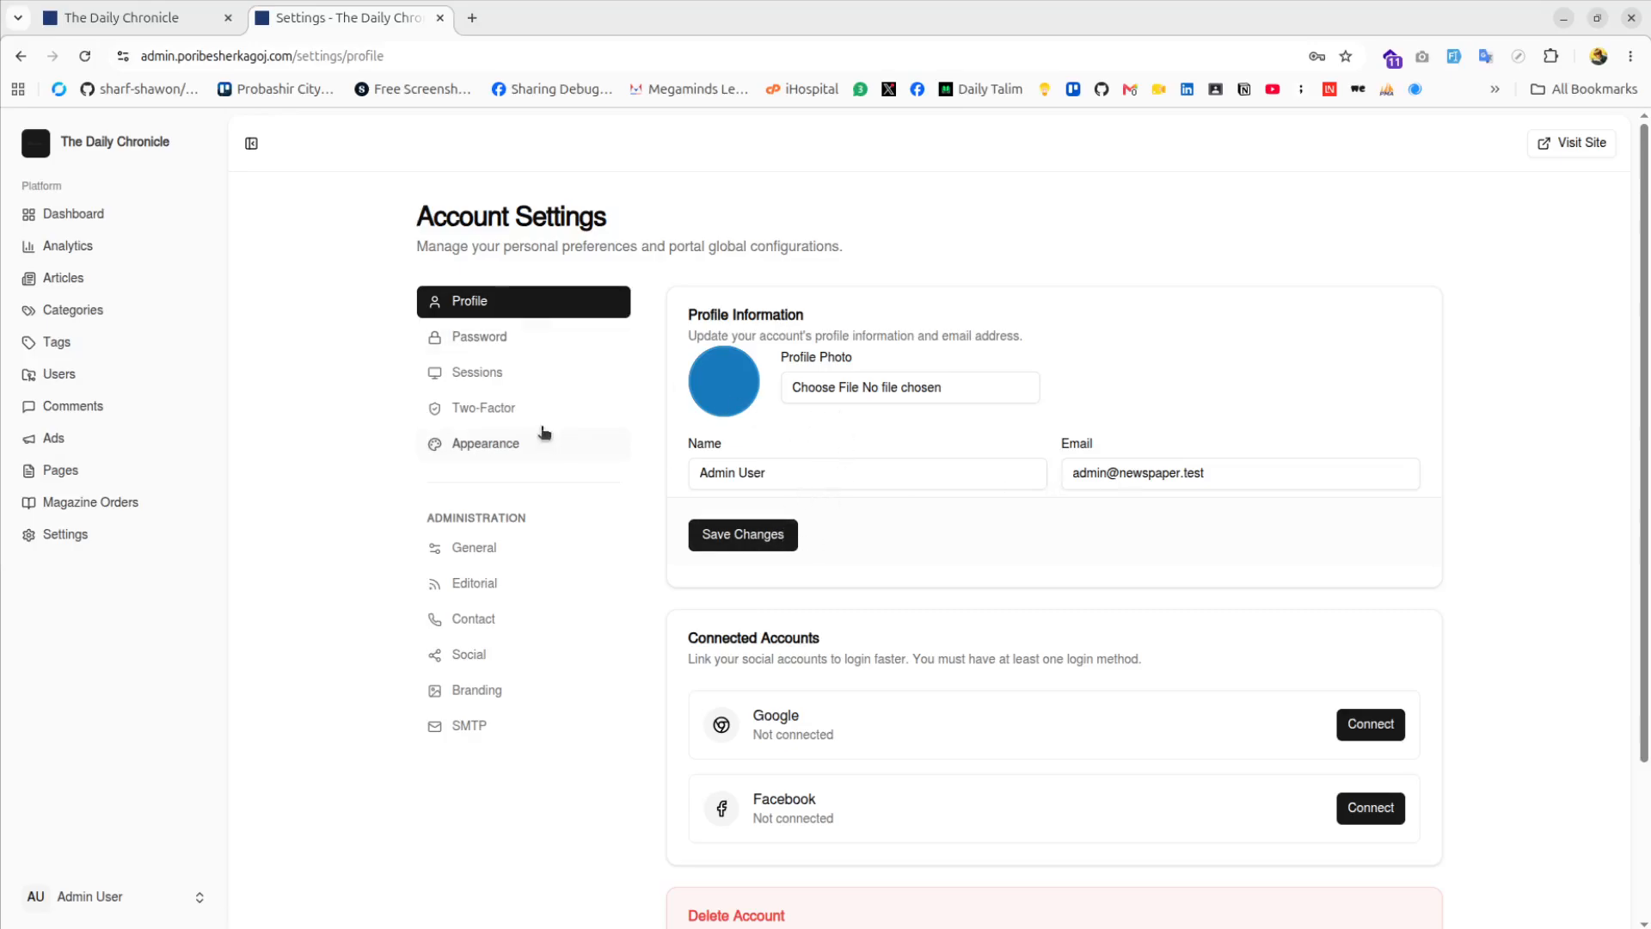
click(520, 344)
click(516, 378)
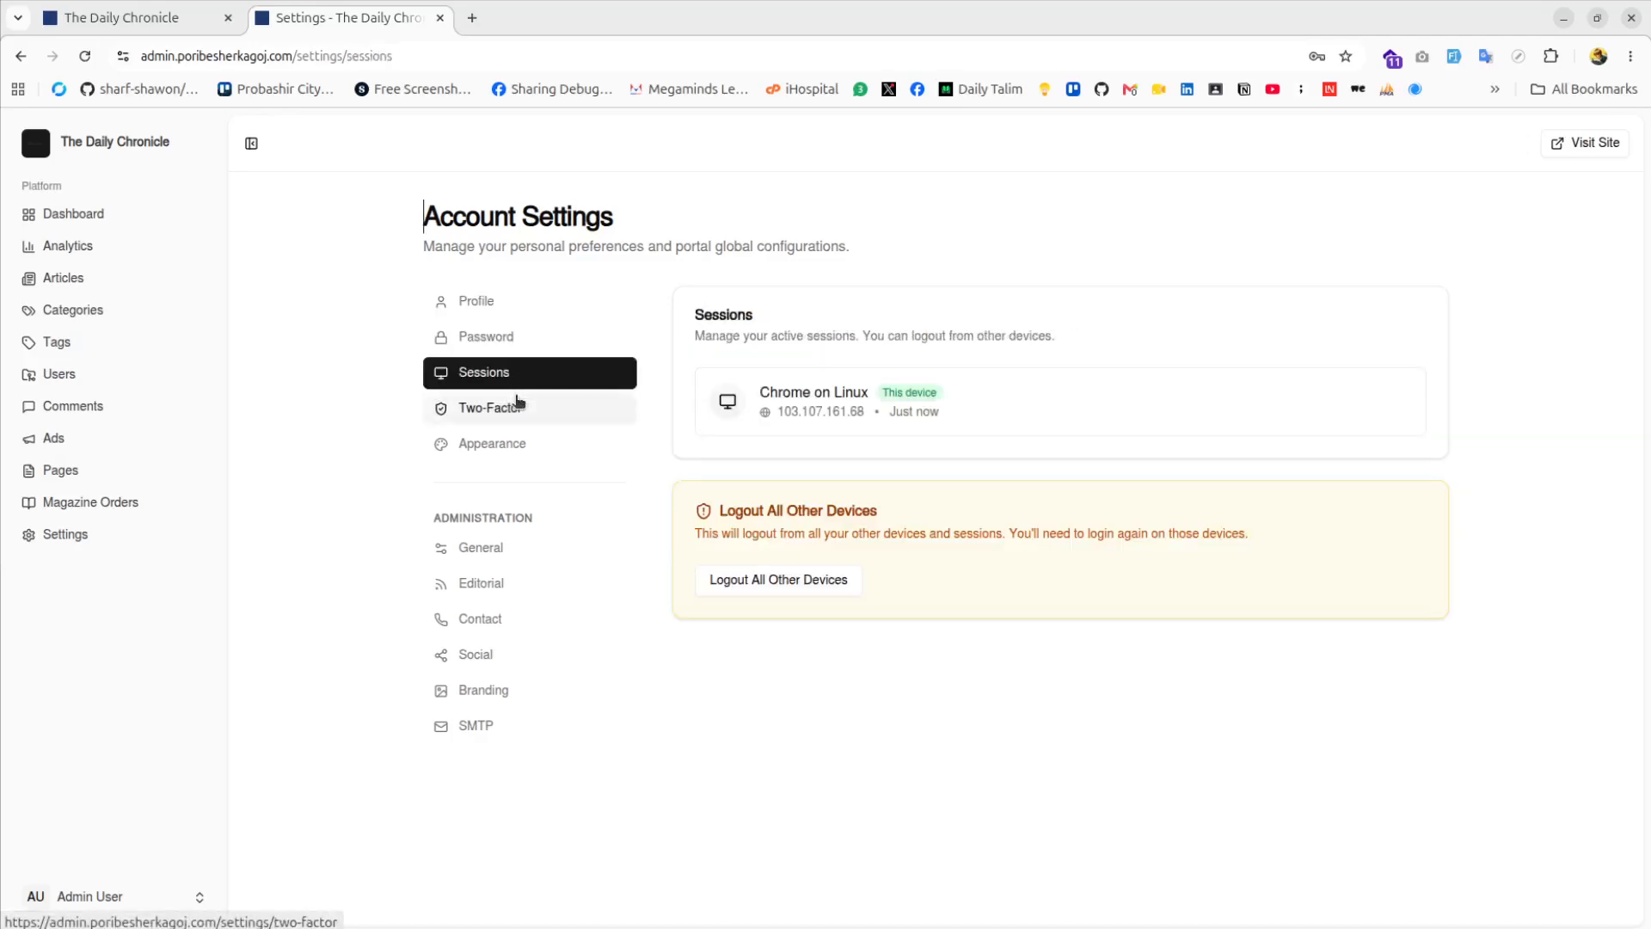
click(519, 405)
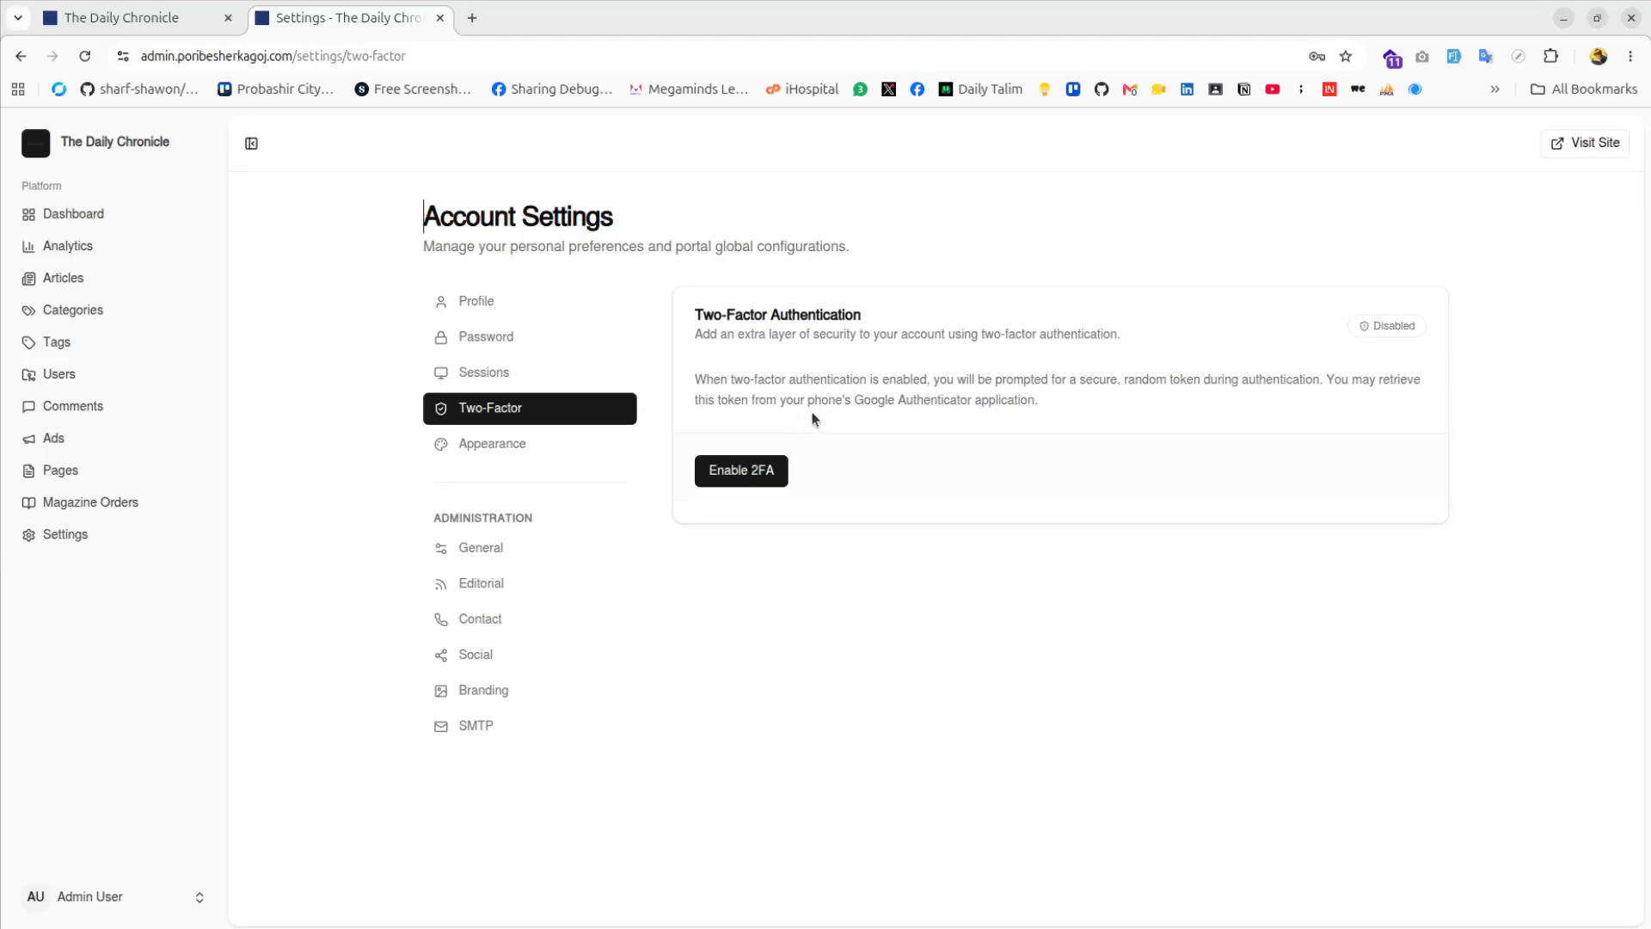
click(505, 449)
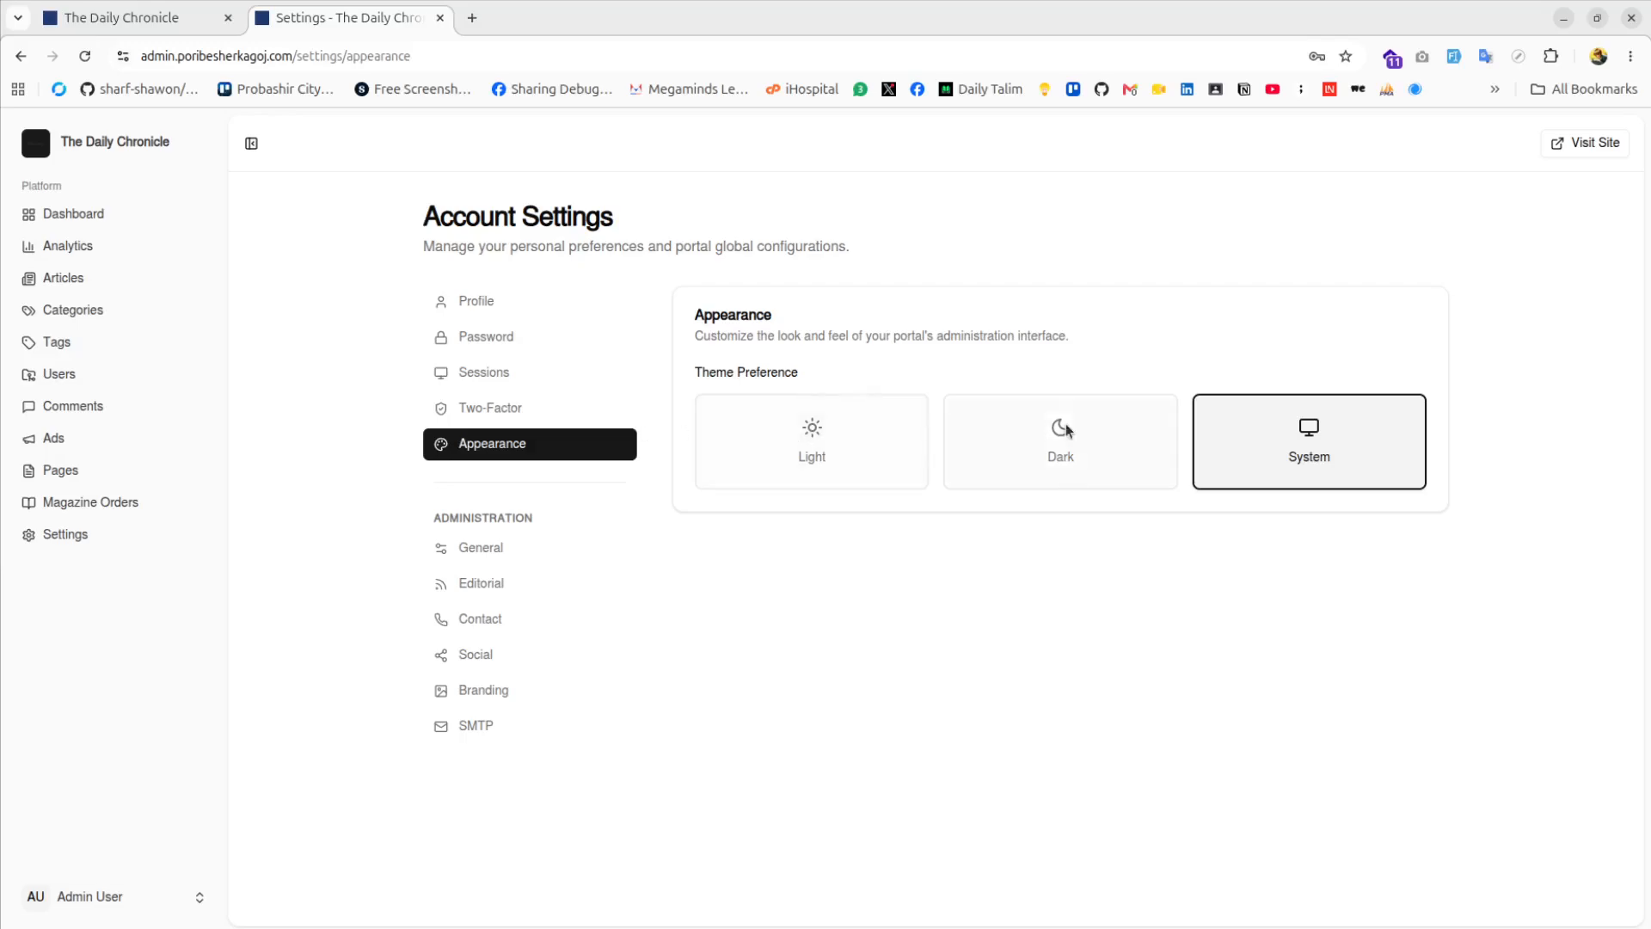
click(525, 307)
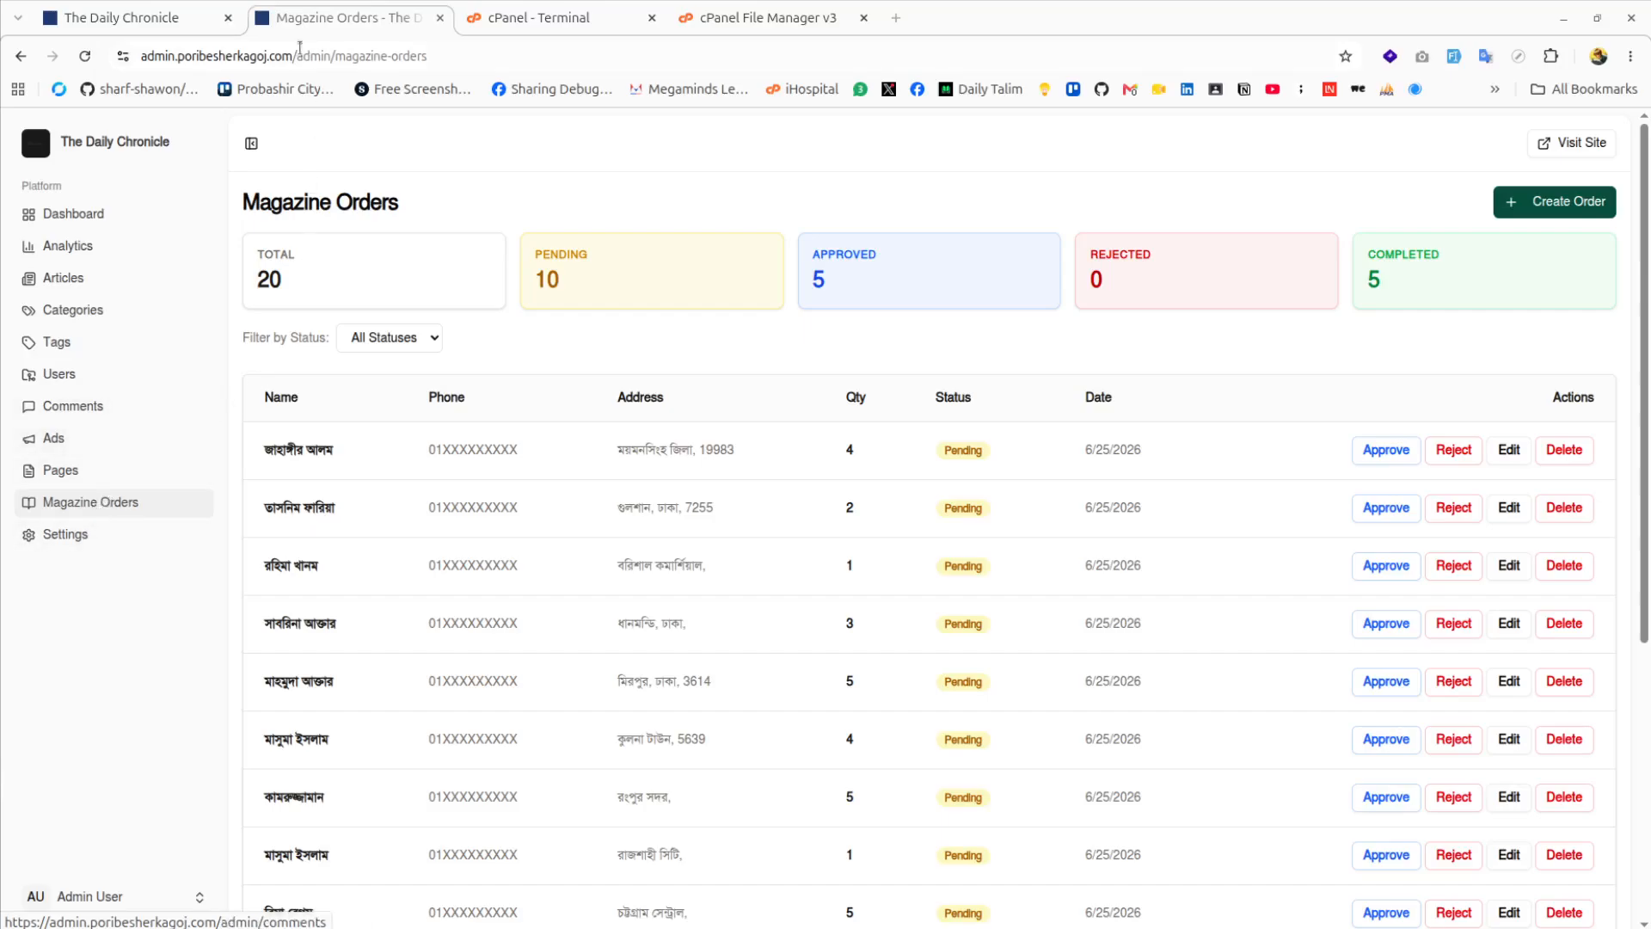
Preview the public site's magazine order request form, then return to the admin orders list
click(142, 19)
click(1217, 148)
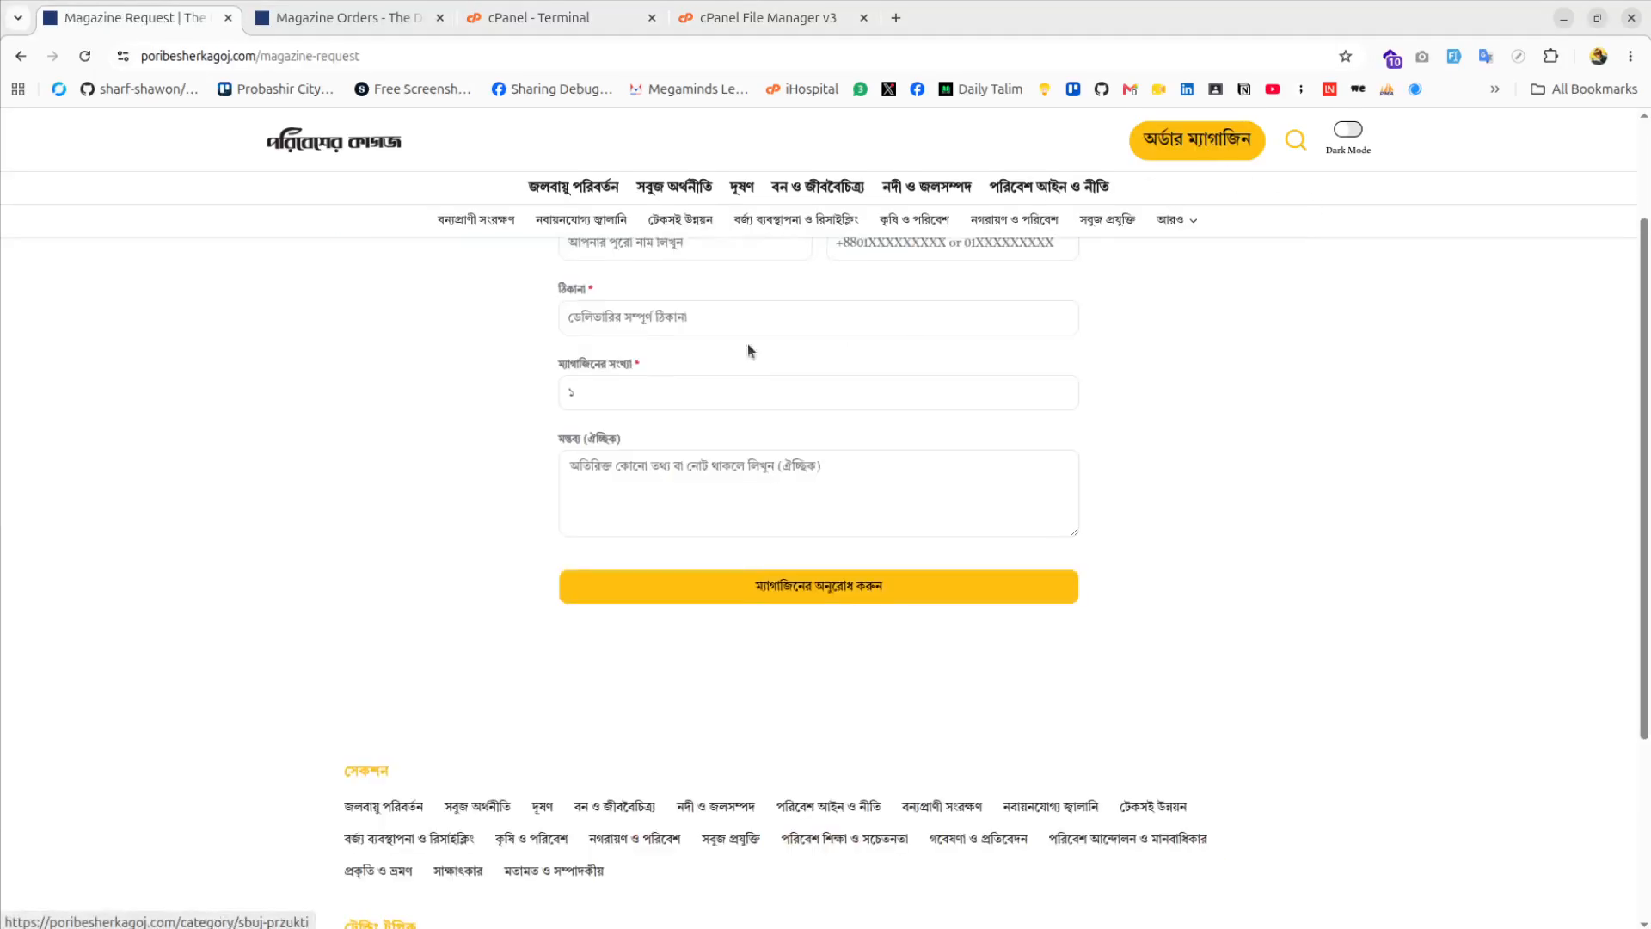
click(353, 31)
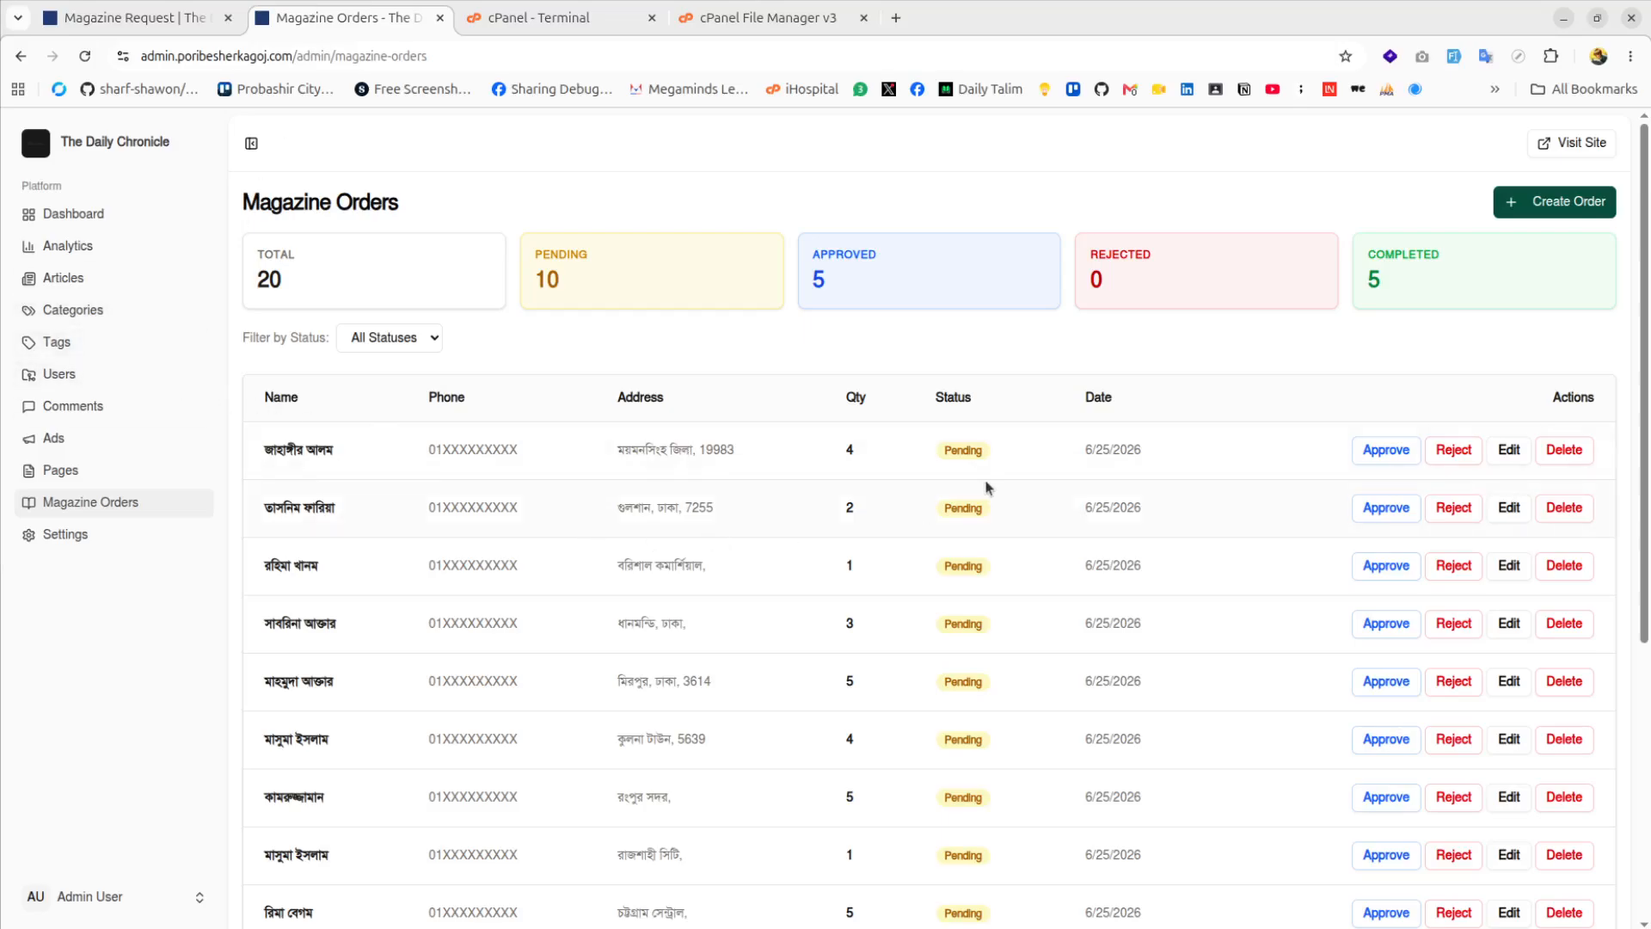
Point out the order totals: 20 total, 10 pending, 5 approved, 0 rejected, 5 completed
drag(276, 277, 259, 275)
drag(574, 284, 542, 280)
drag(831, 289, 800, 288)
drag(1118, 284, 1087, 284)
drag(1393, 283, 1350, 287)
click(1266, 345)
Page through the orders and inspect the first order's customer name, date and Pending status
scroll(603, 381, down, 5)
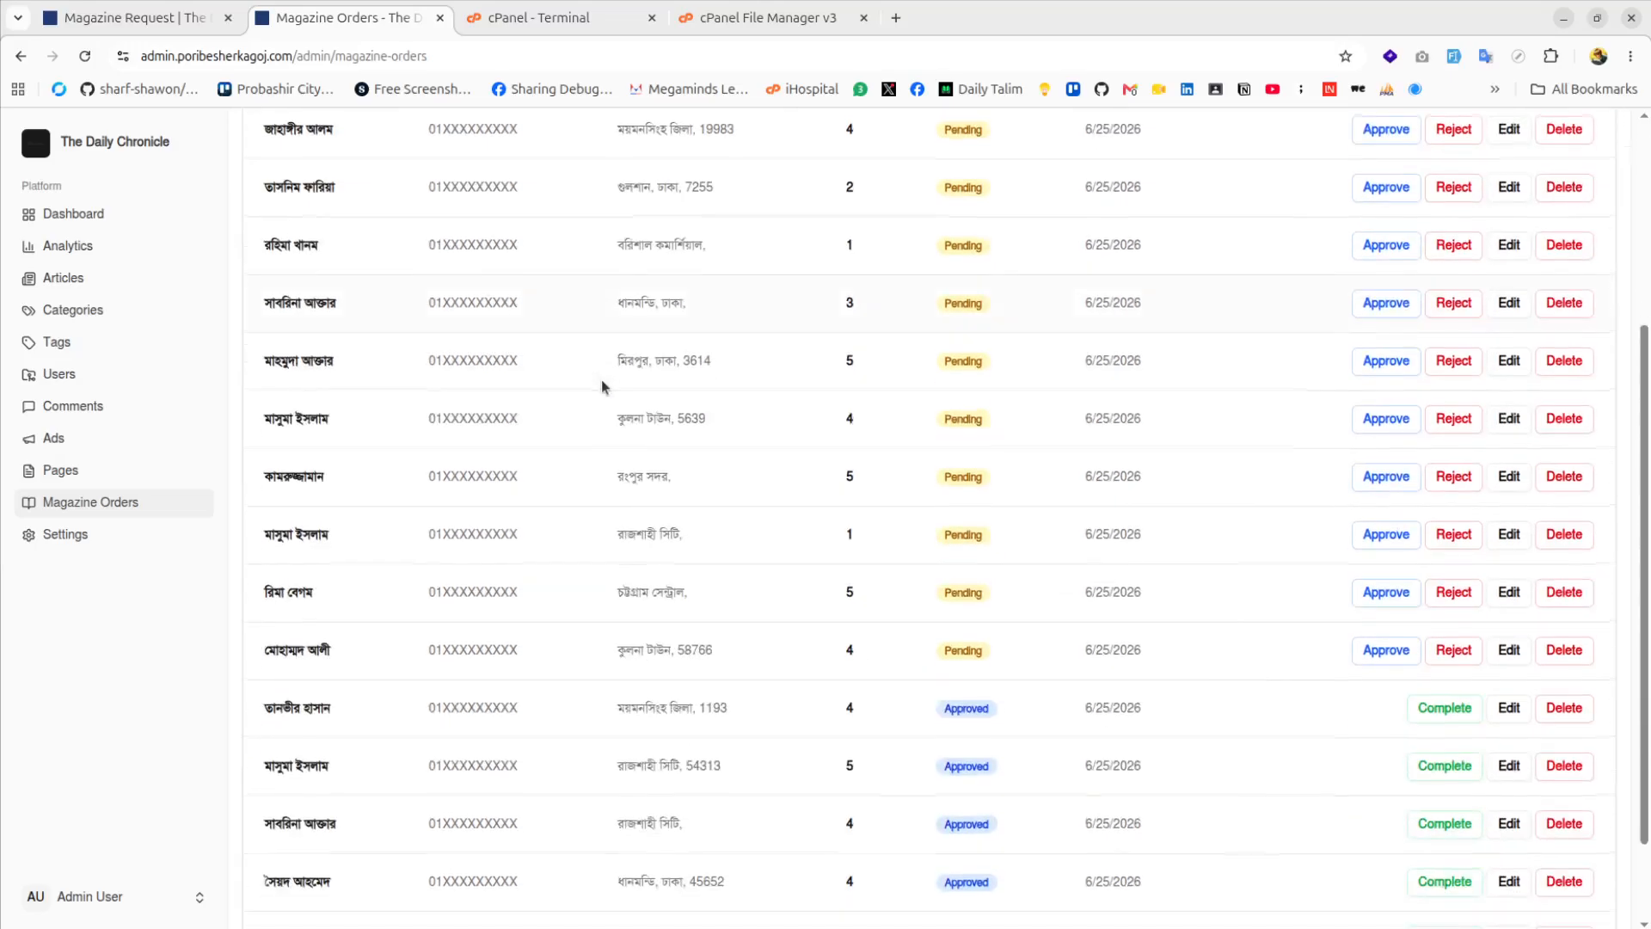
click(977, 883)
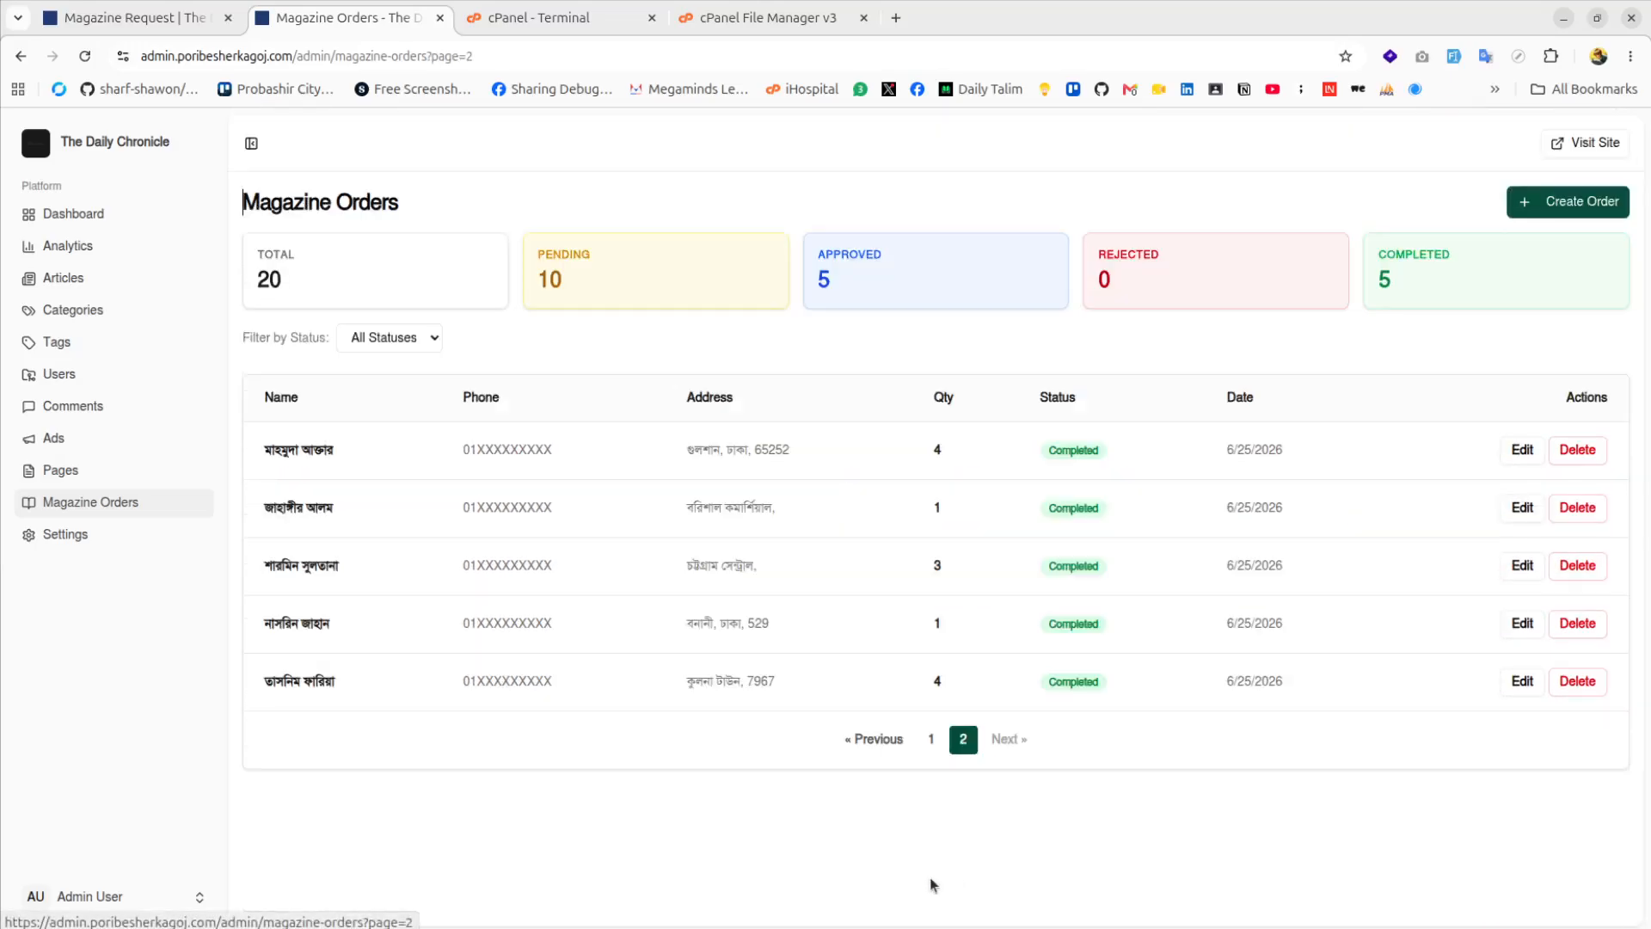
click(934, 737)
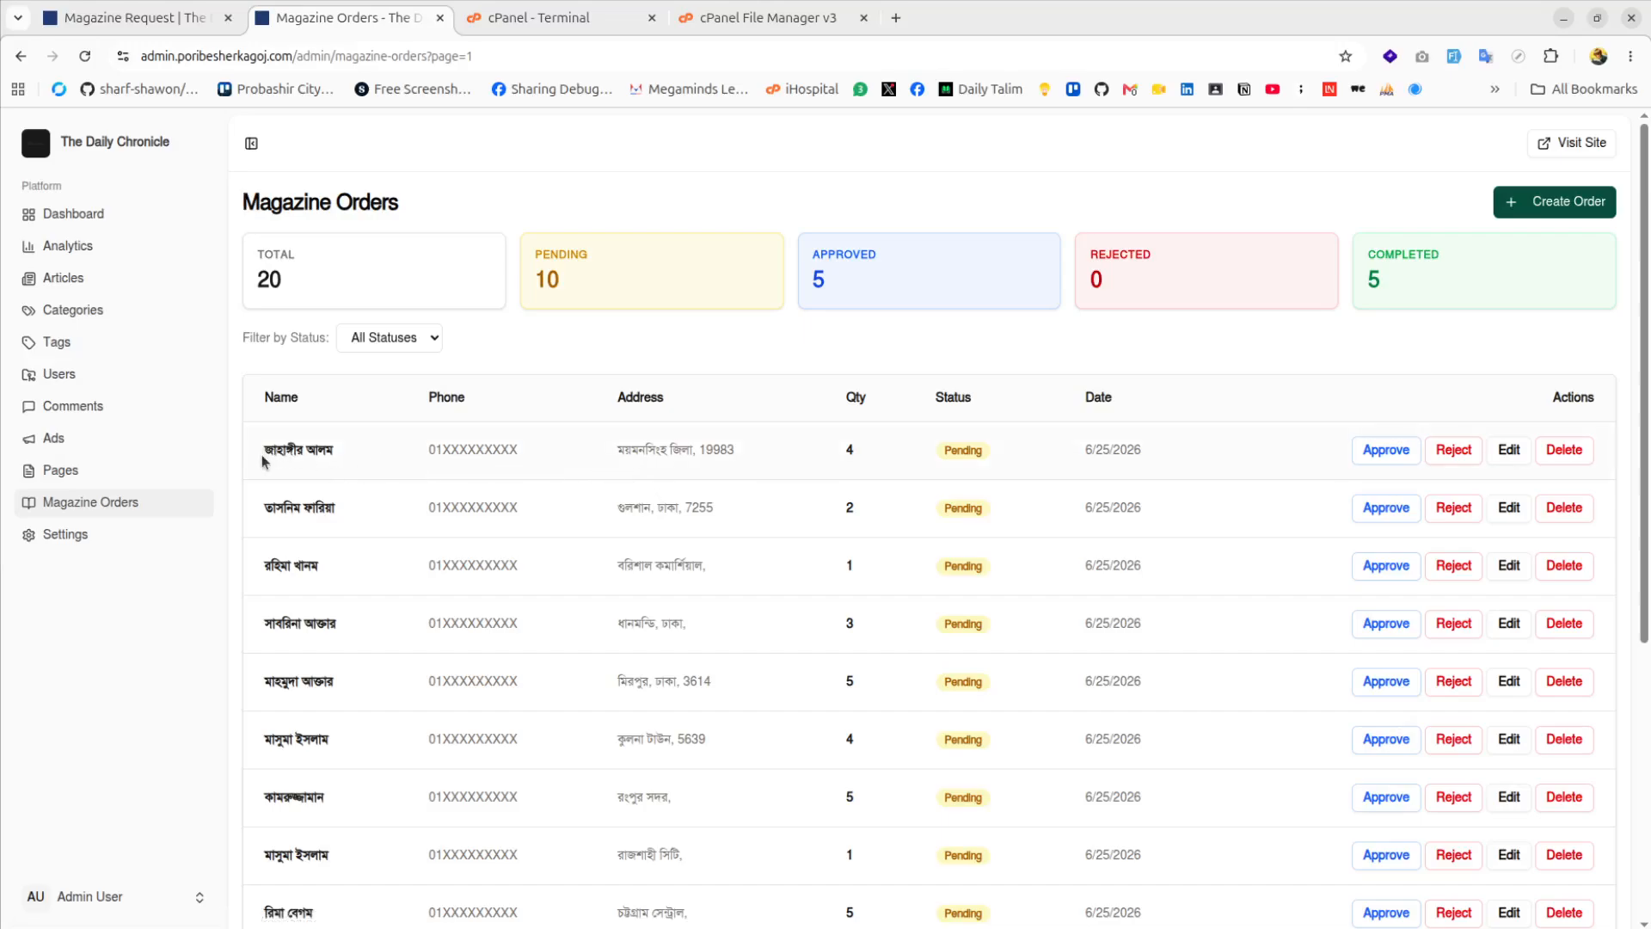
drag(263, 451, 320, 454)
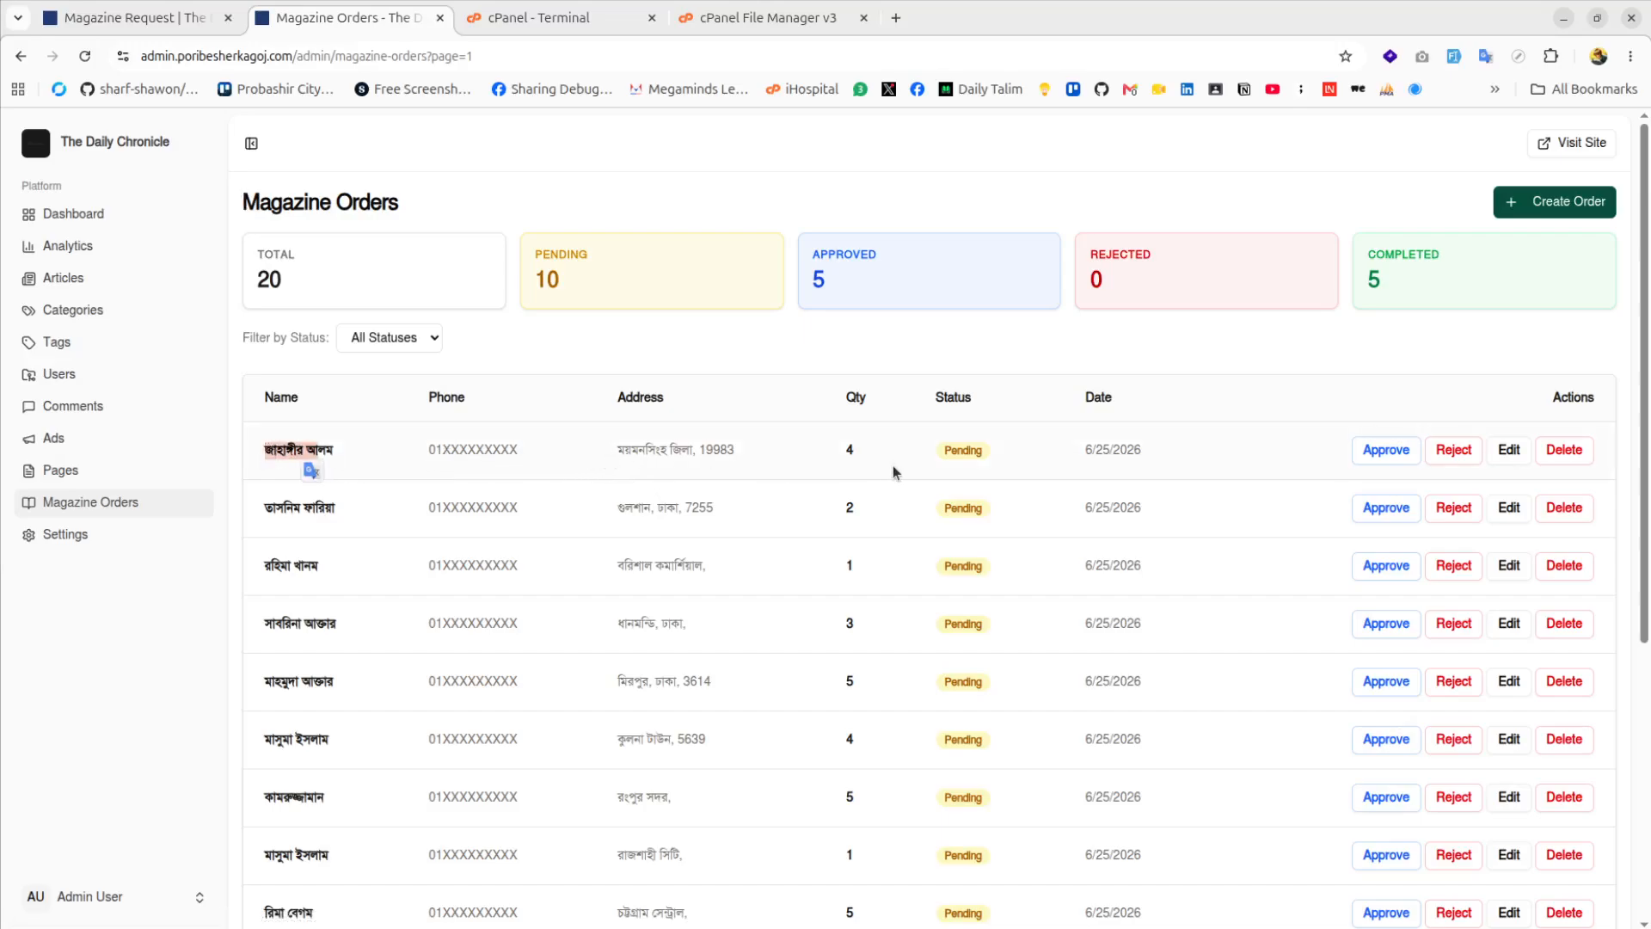
click(843, 456)
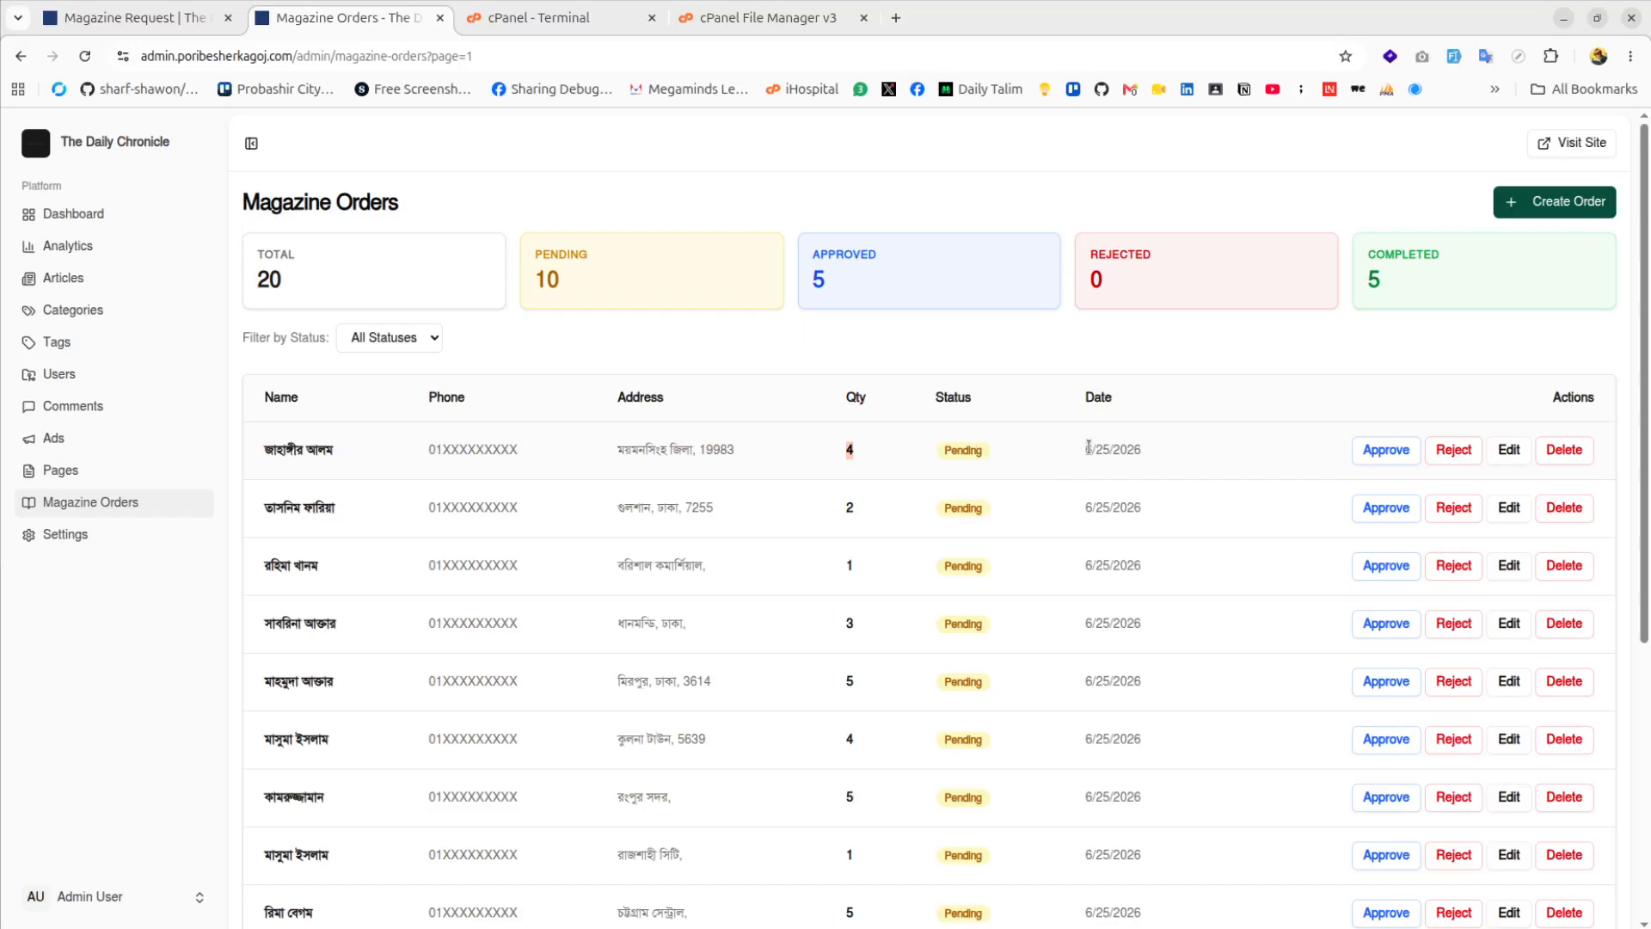
drag(1088, 447, 1125, 450)
drag(952, 451, 975, 453)
scroll(970, 594, down, 5)
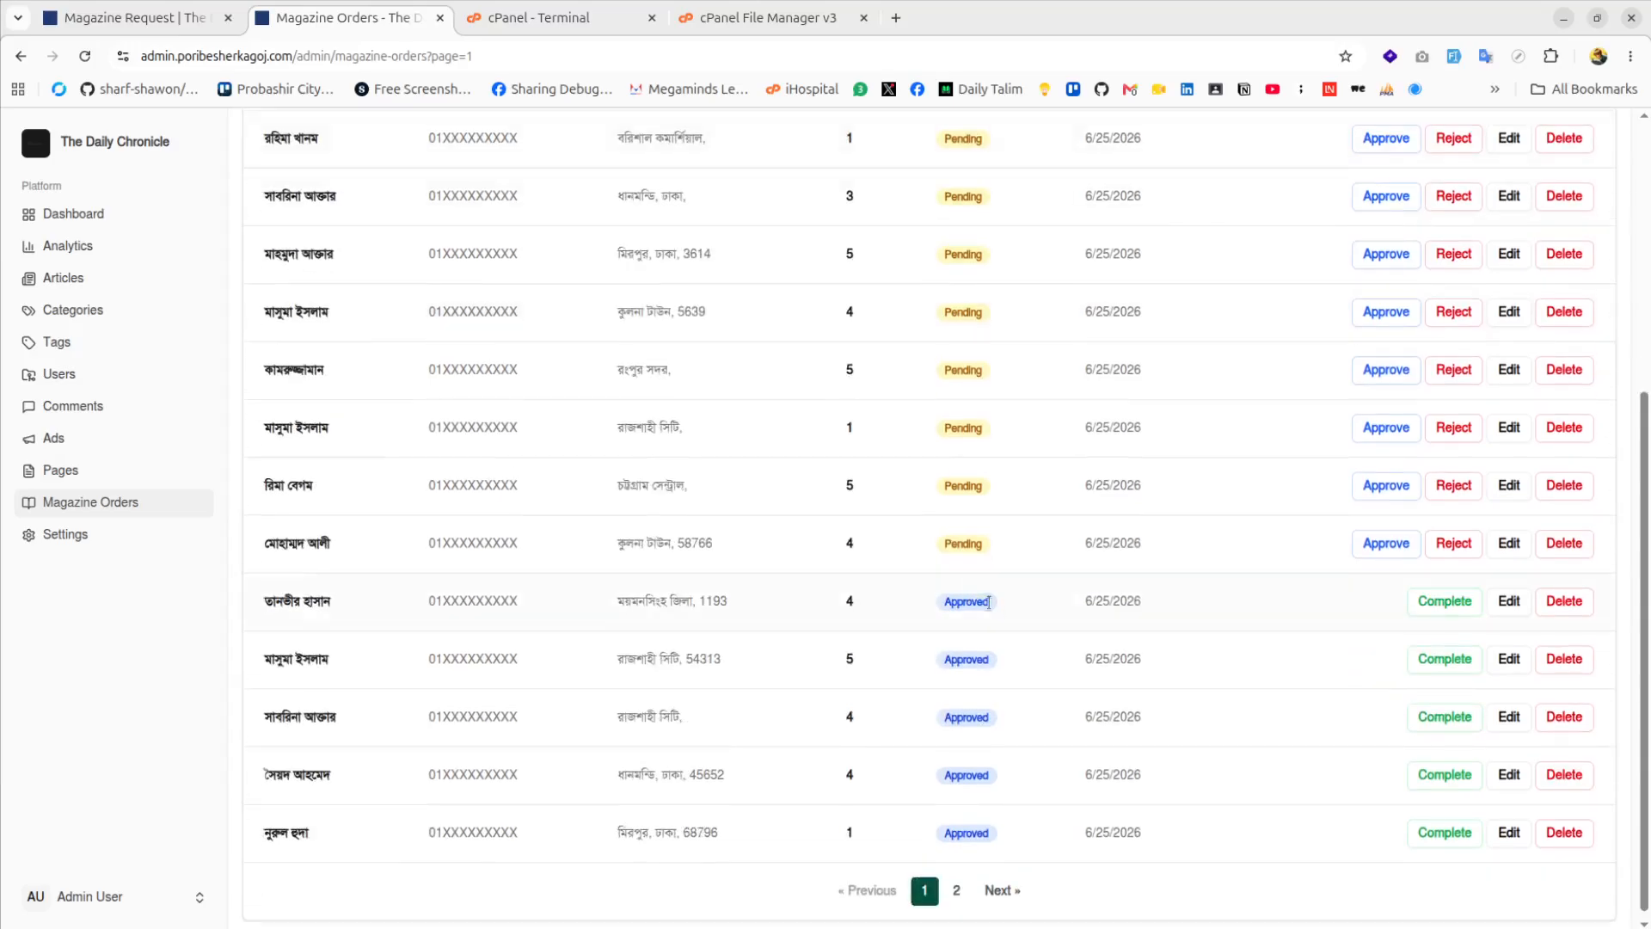
scroll(1023, 615, up, 5)
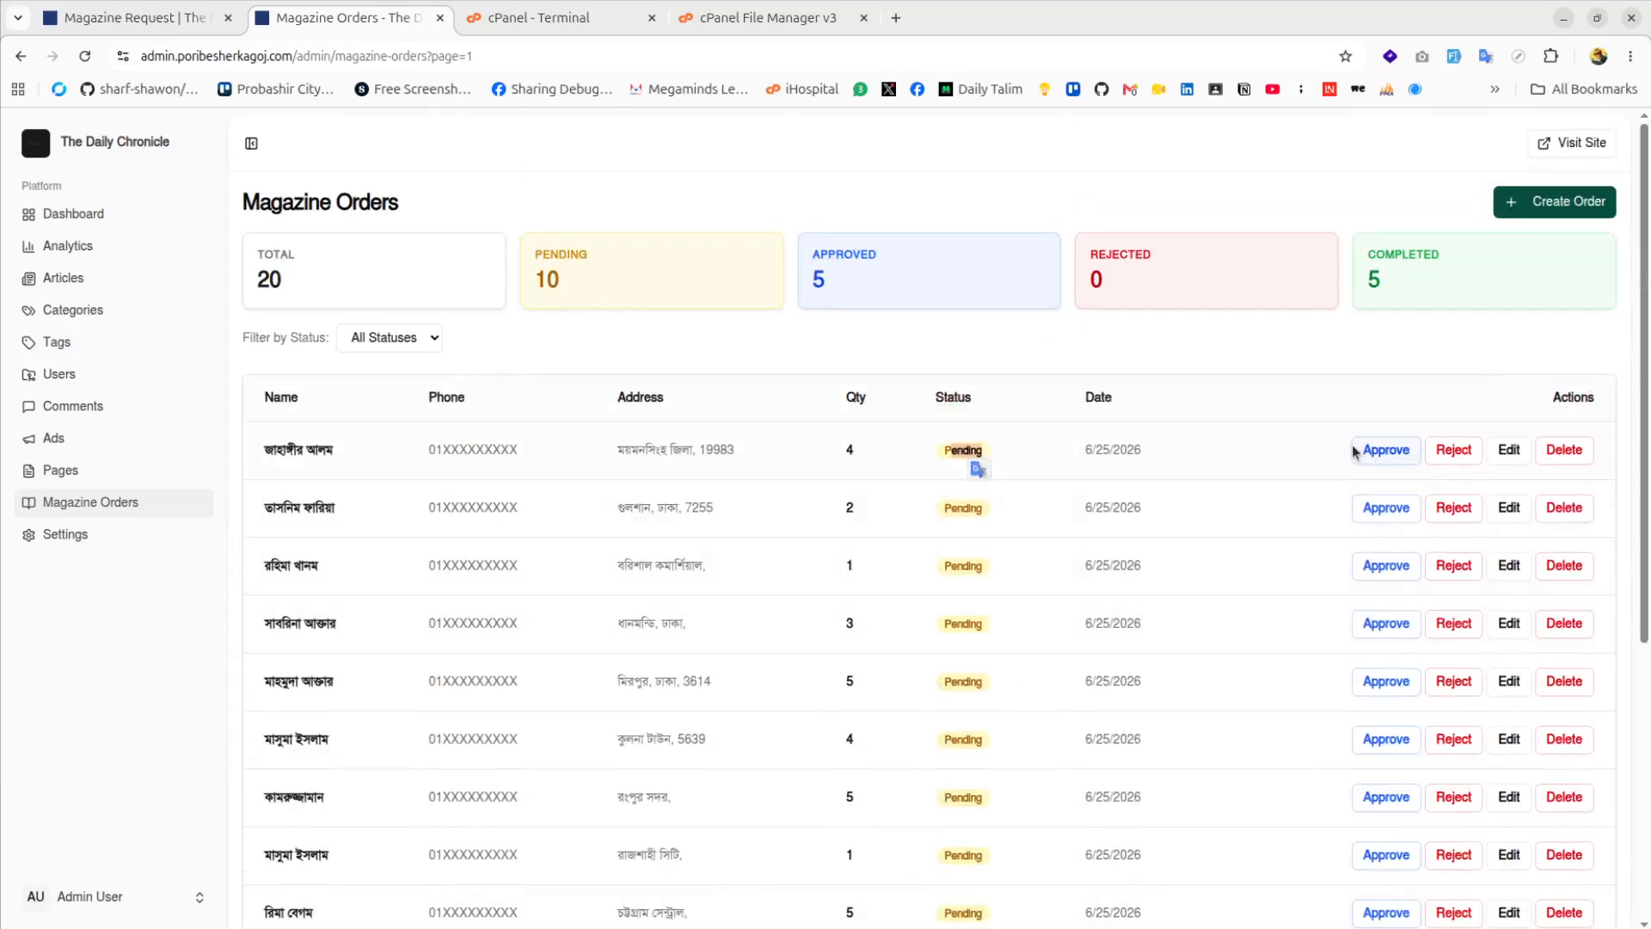
Approve and complete the first three magazine orders
click(1384, 451)
click(1159, 457)
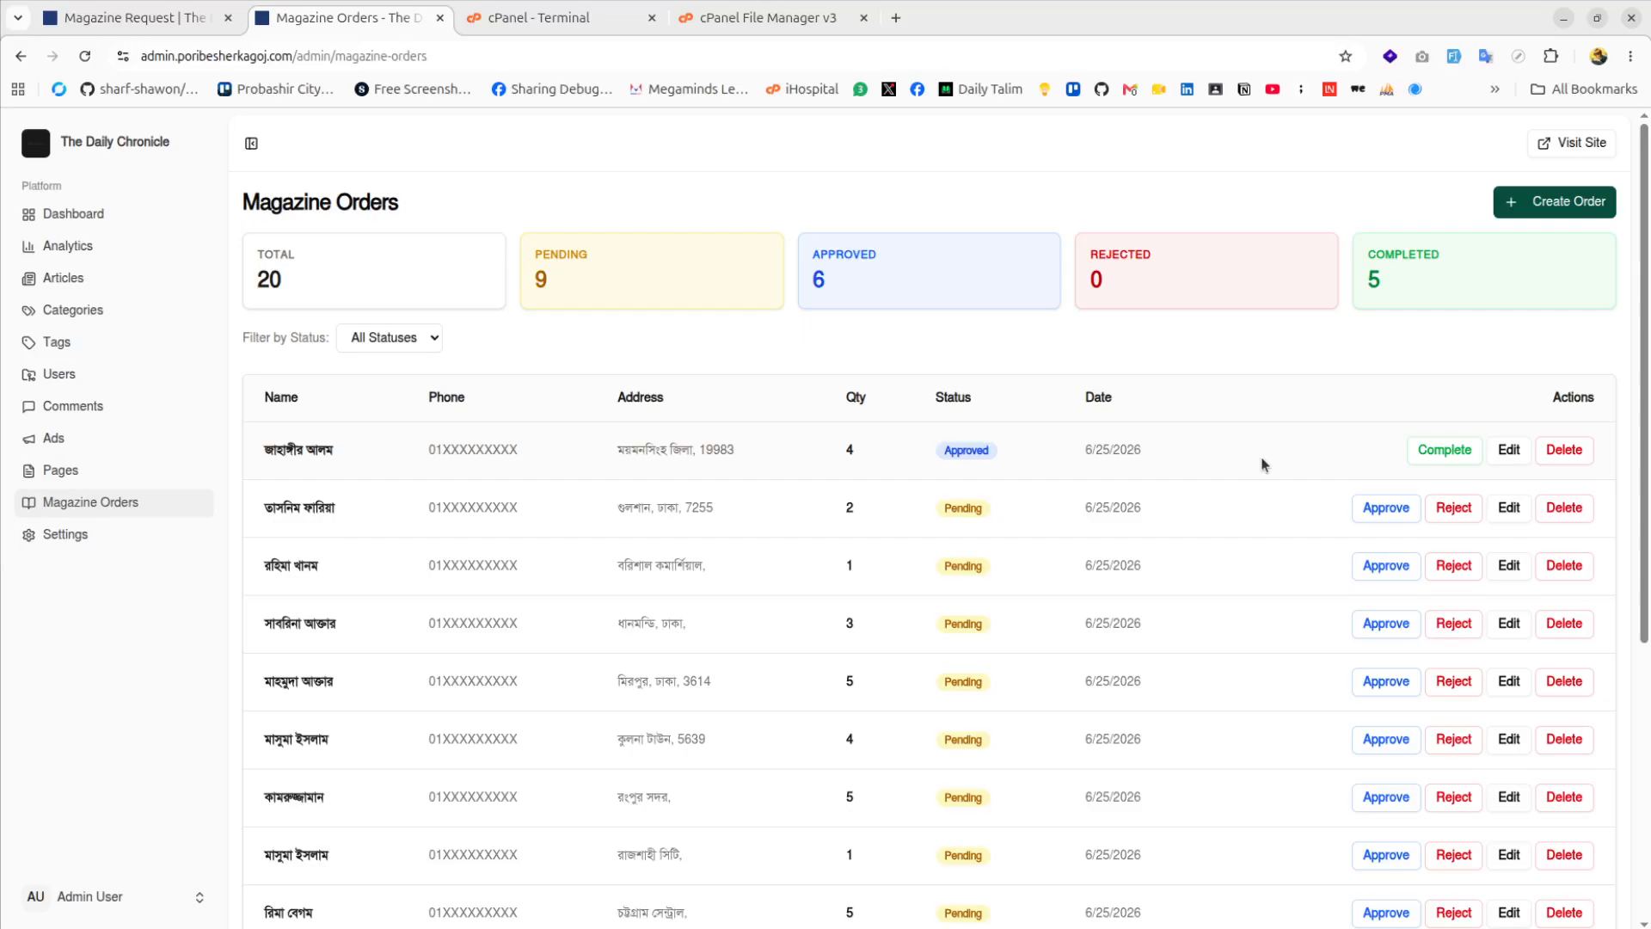
click(1451, 451)
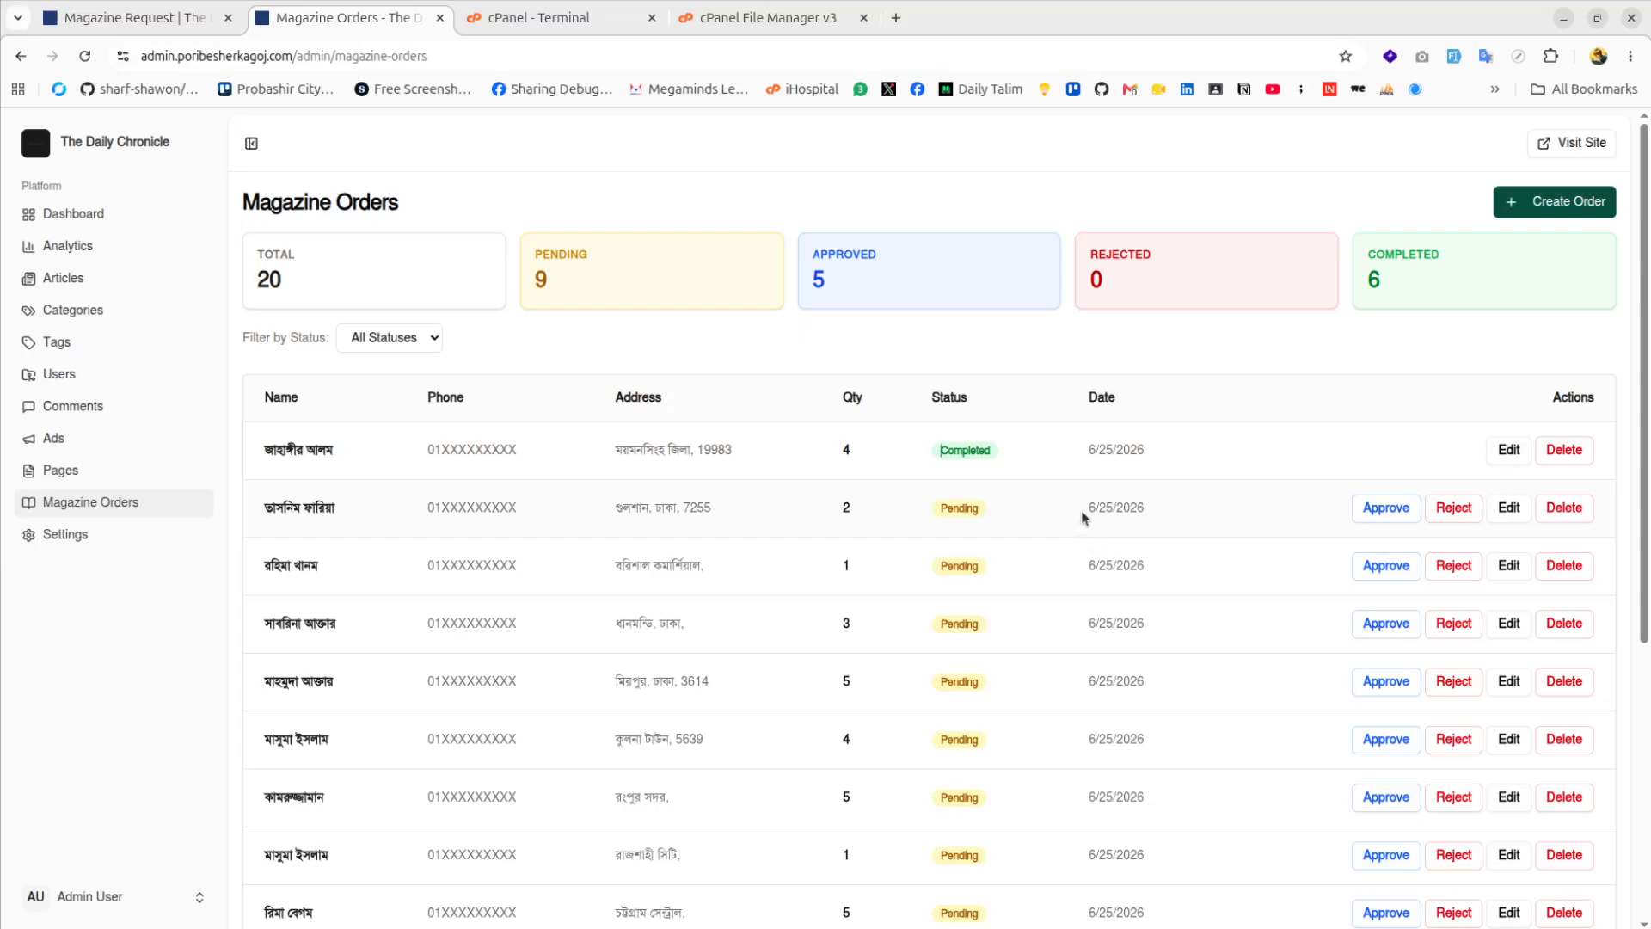
click(1374, 509)
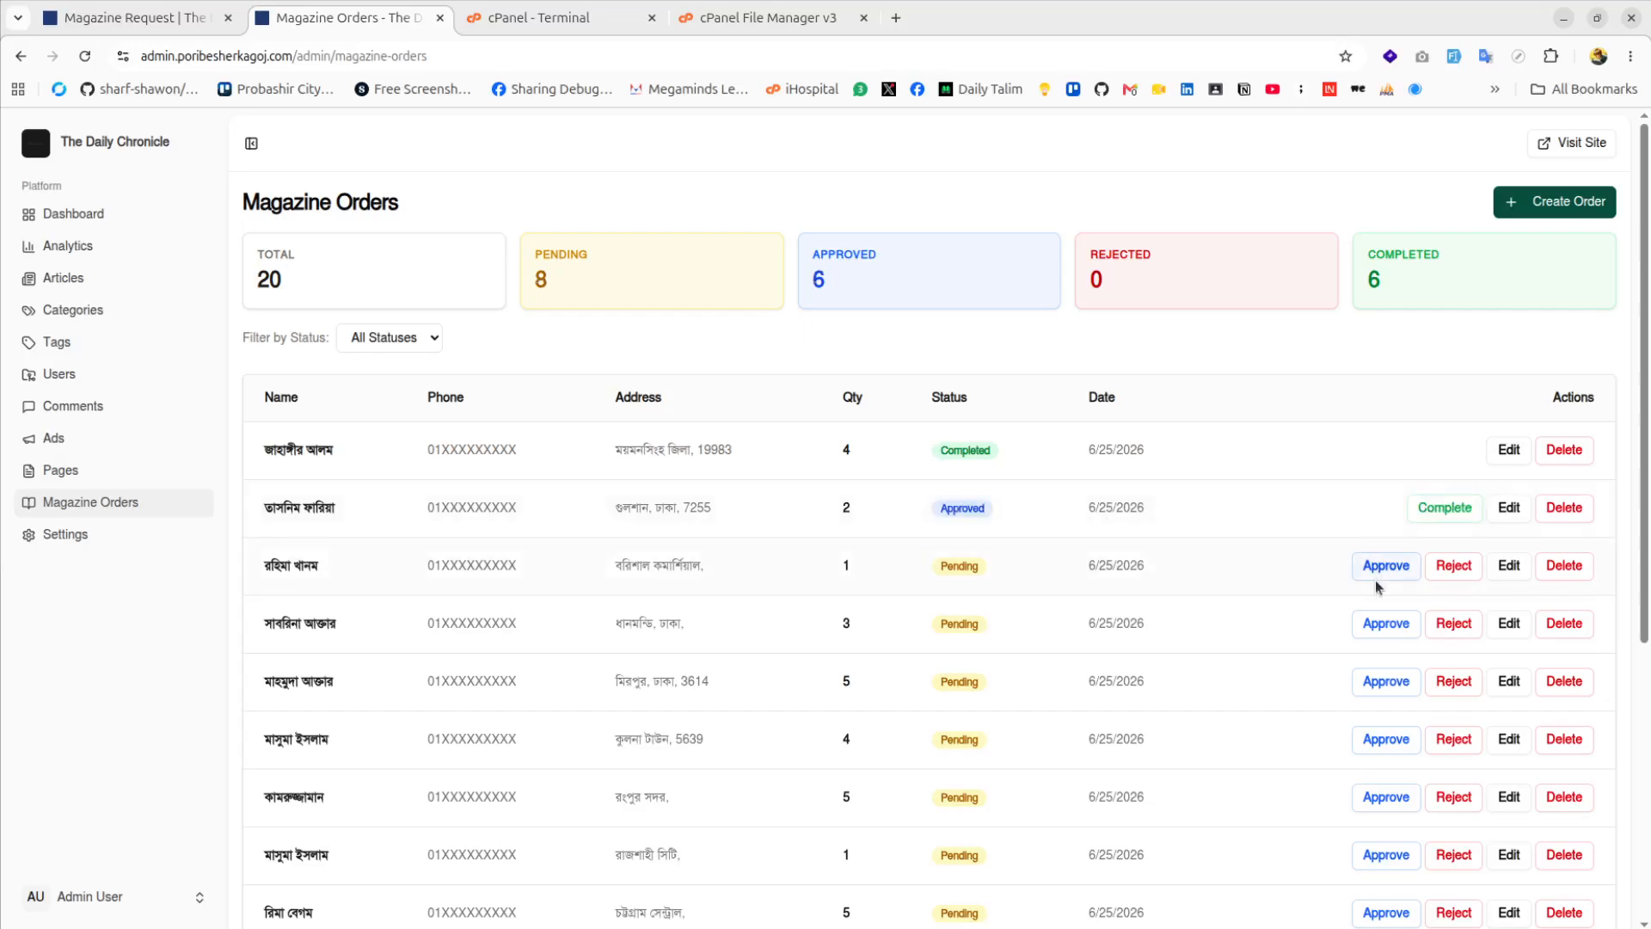
click(1380, 570)
click(1432, 565)
click(1445, 507)
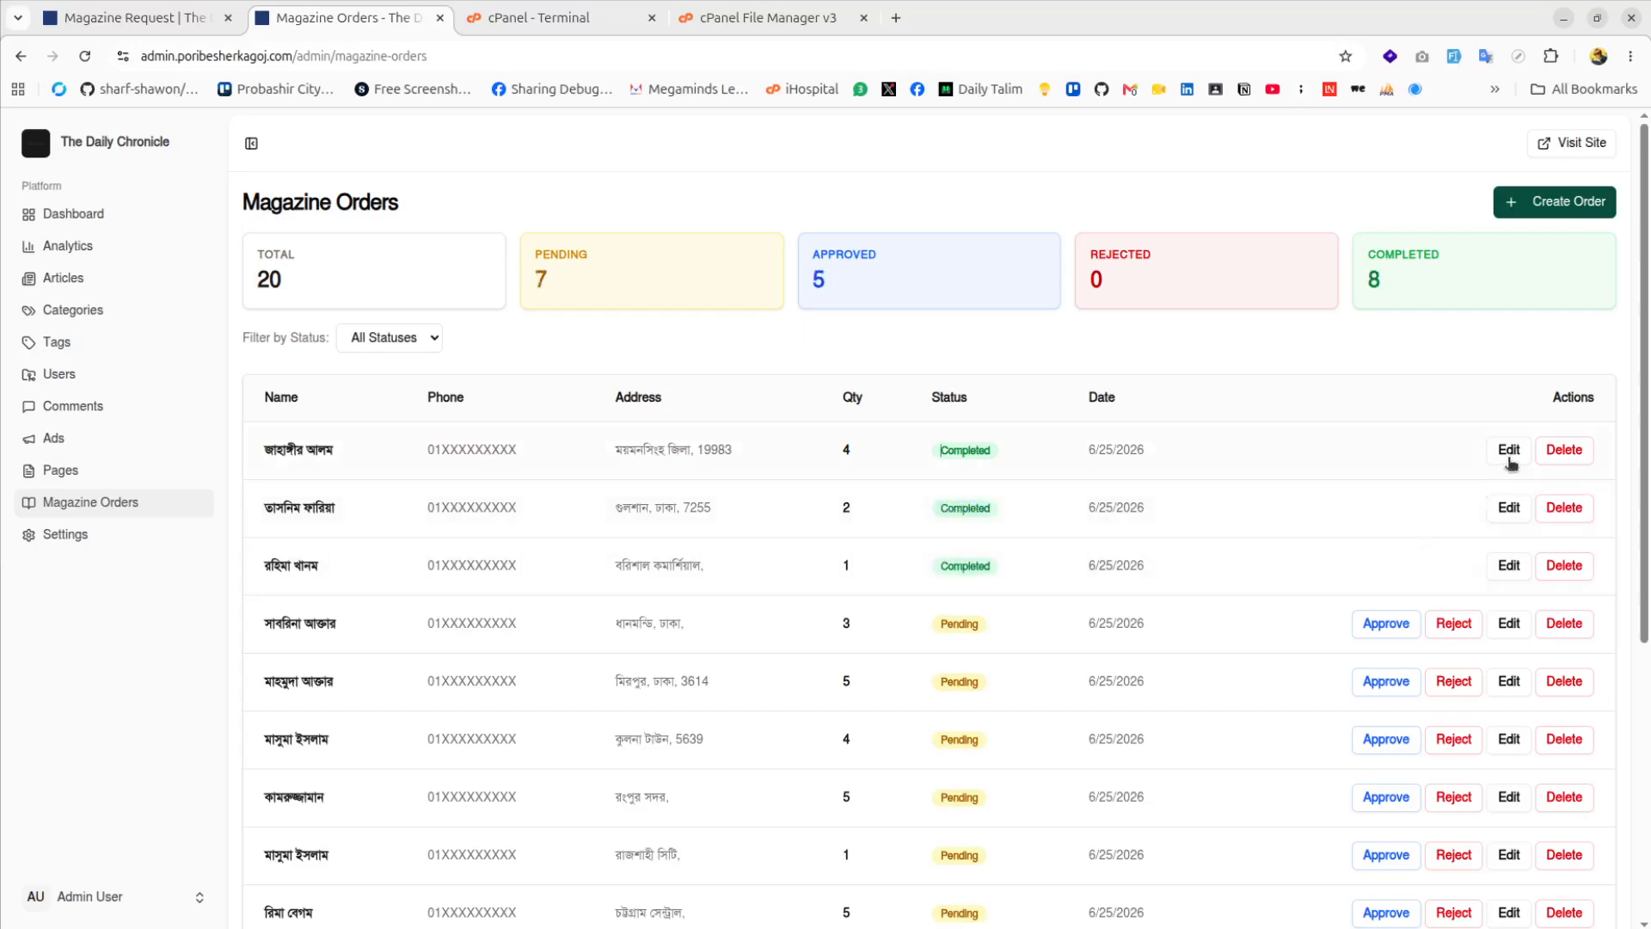
Re-save the first order's details unchanged and go back to the Dashboard
click(1508, 451)
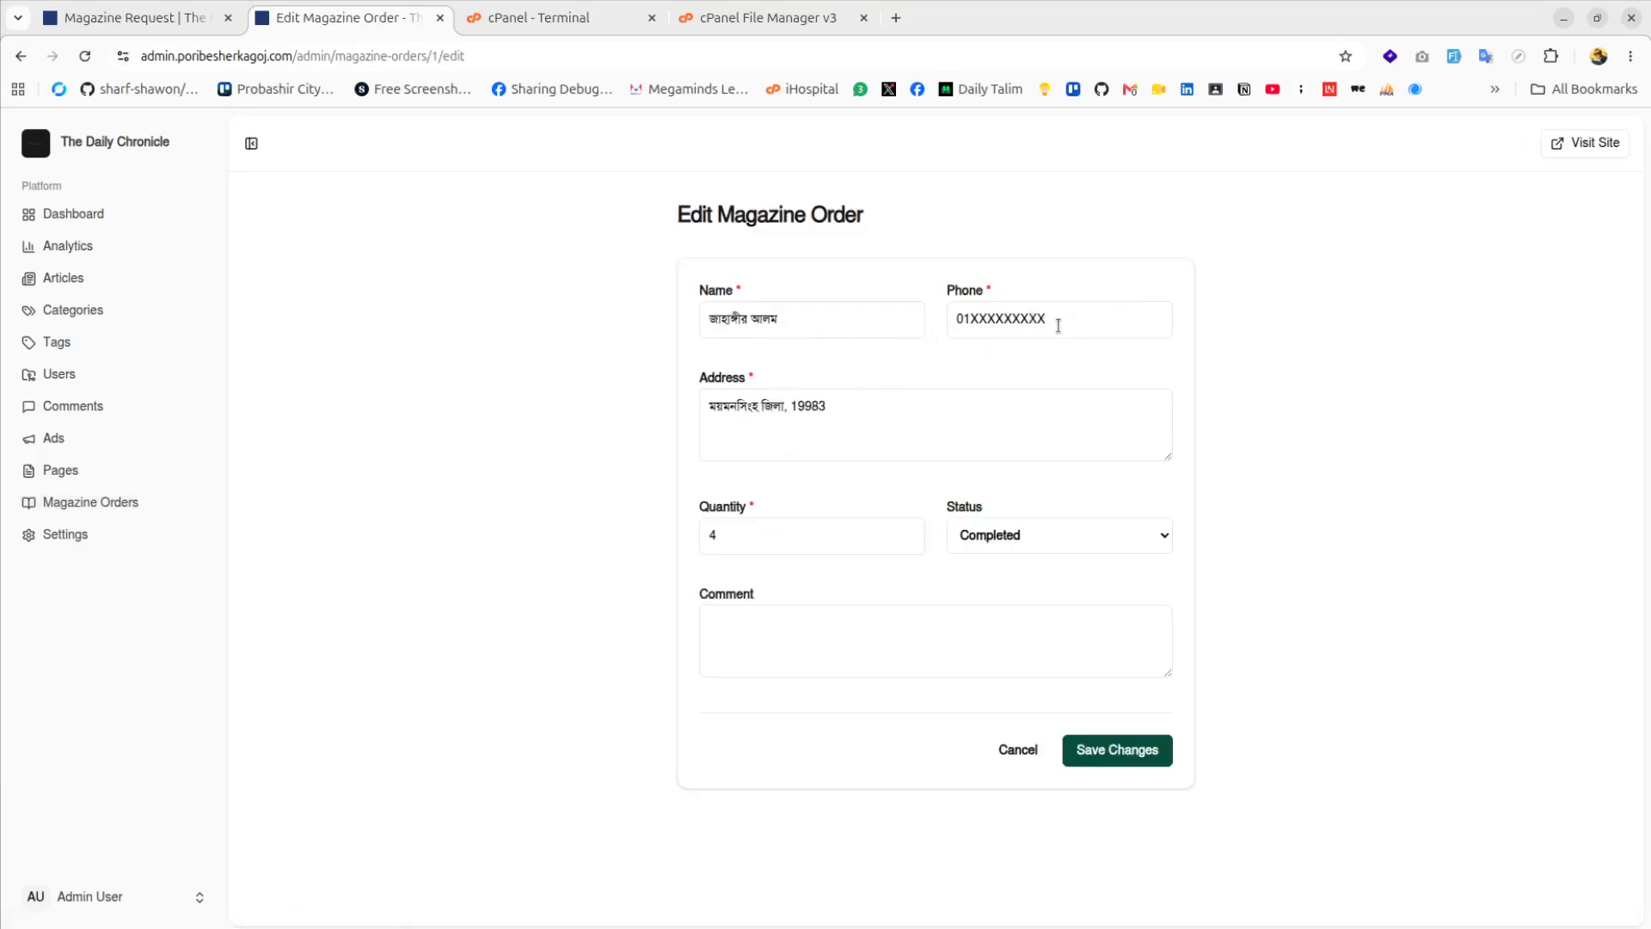
click(1123, 756)
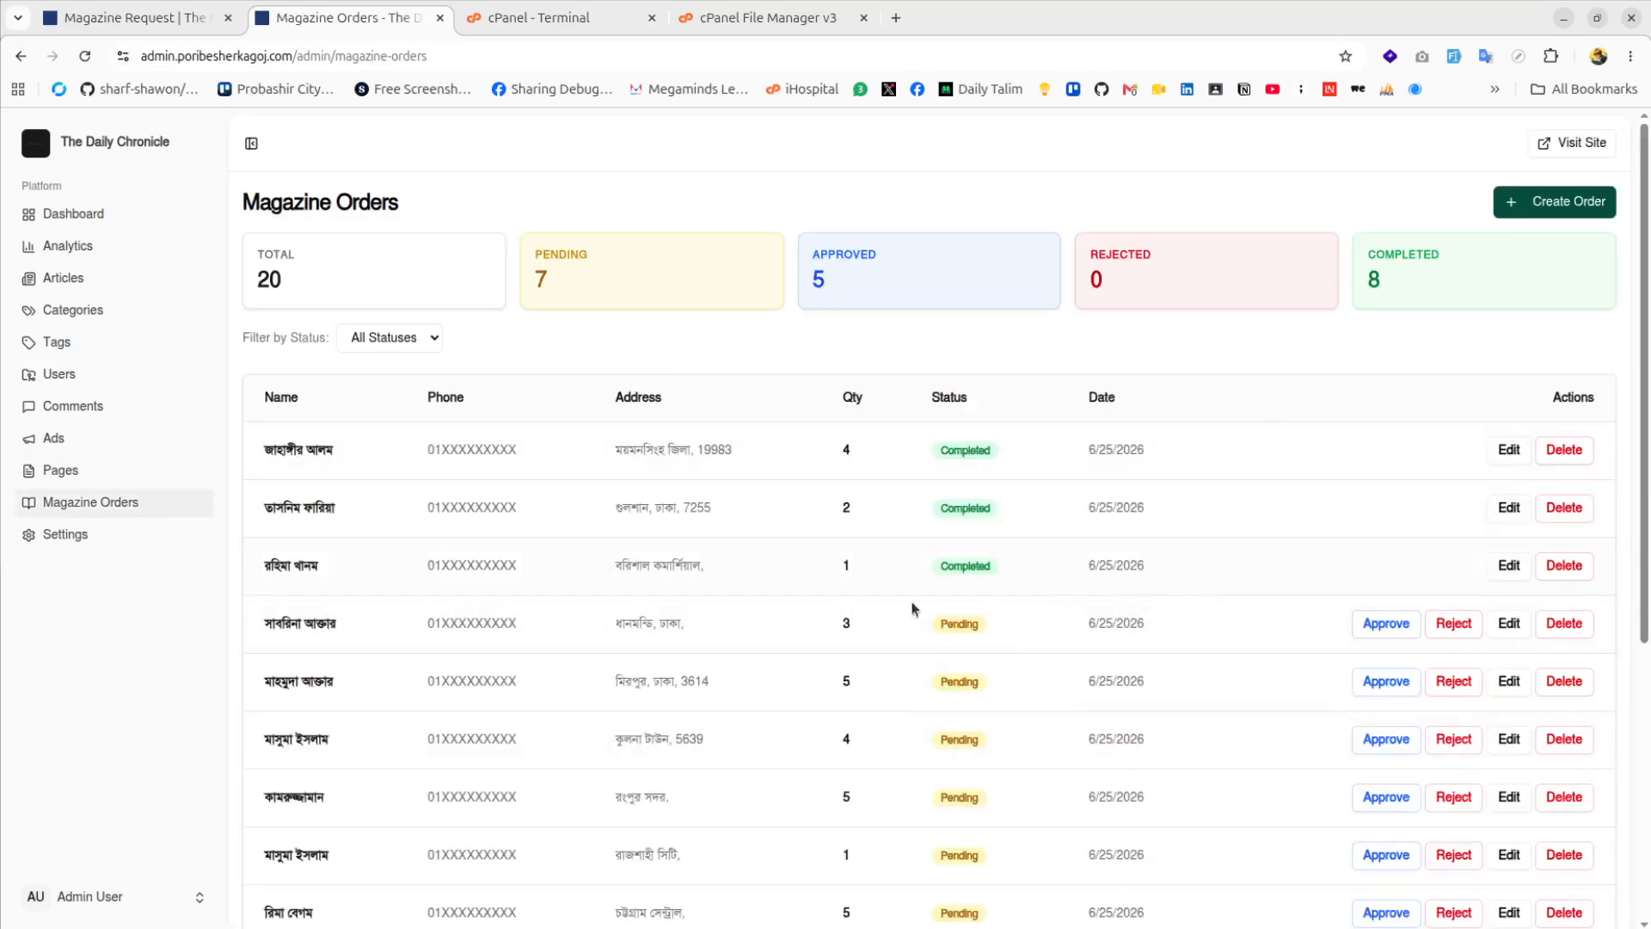
click(98, 216)
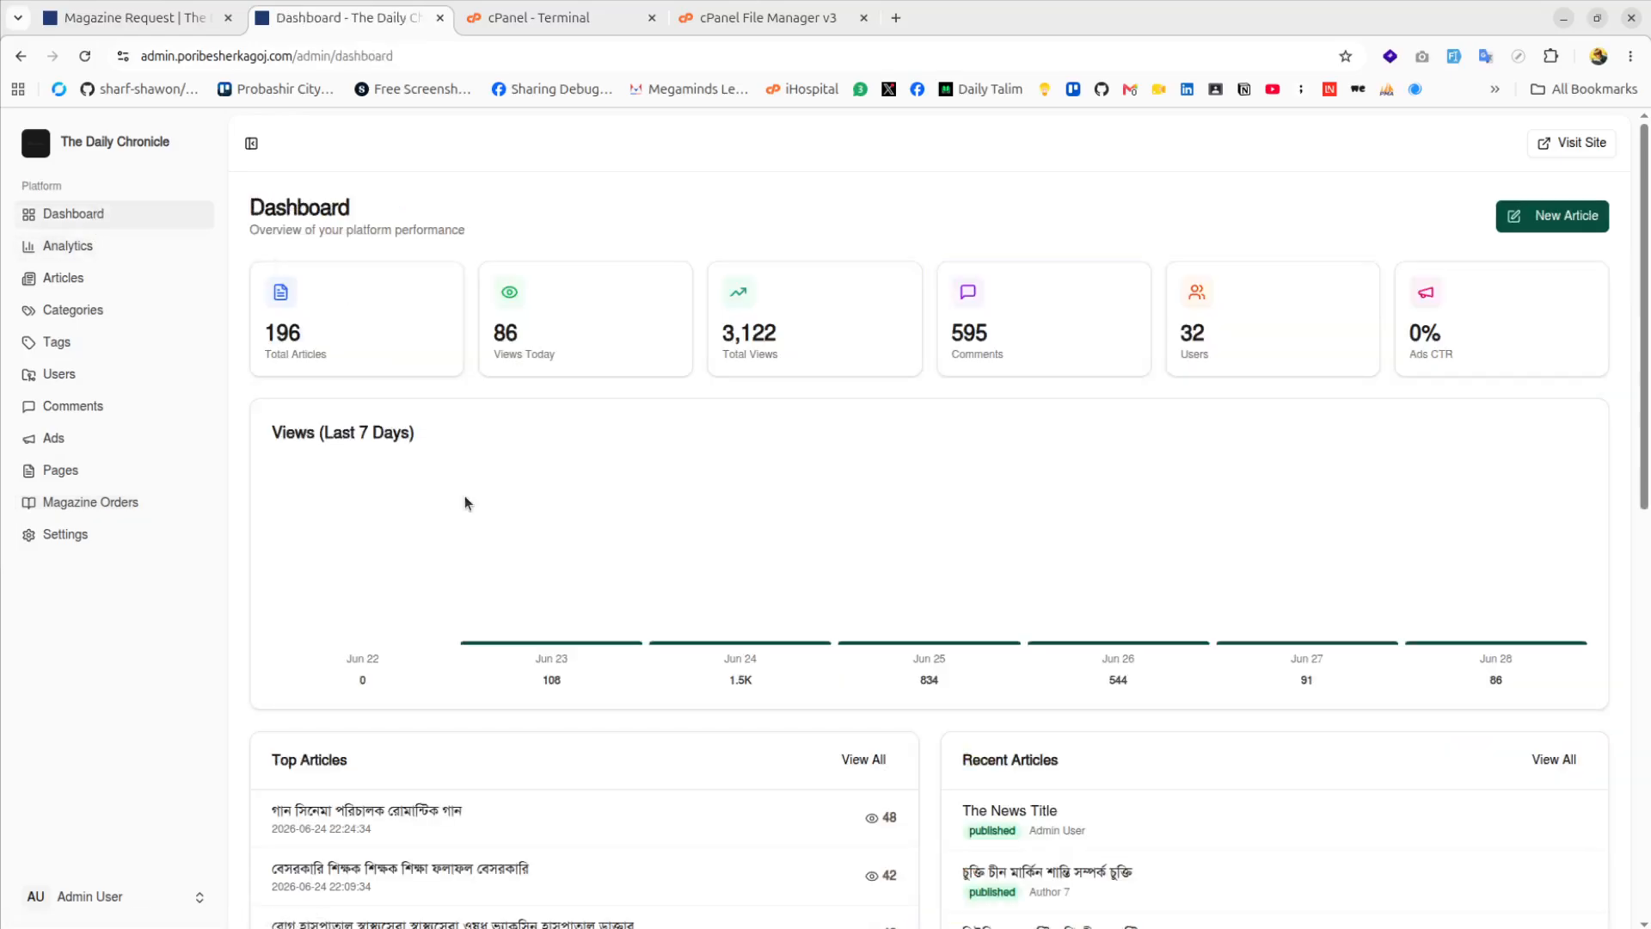
Load the Analytics page showing 3.1K total views, 1.9K unique visitors, 595 comments and 0% ad CTR
click(84, 249)
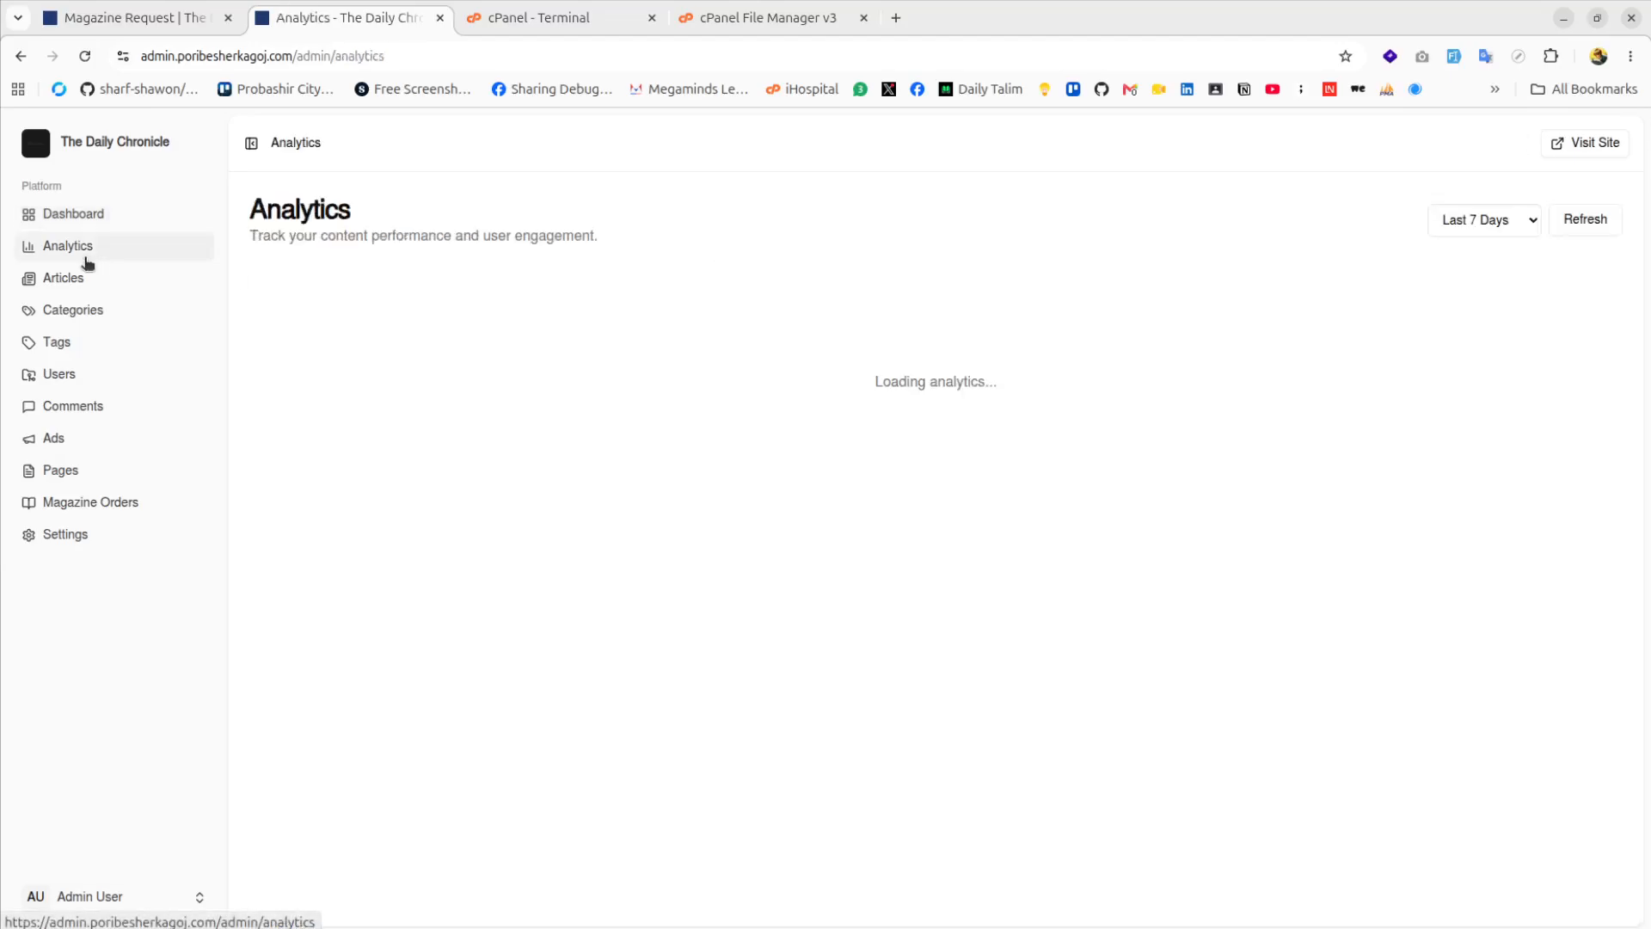
click(97, 282)
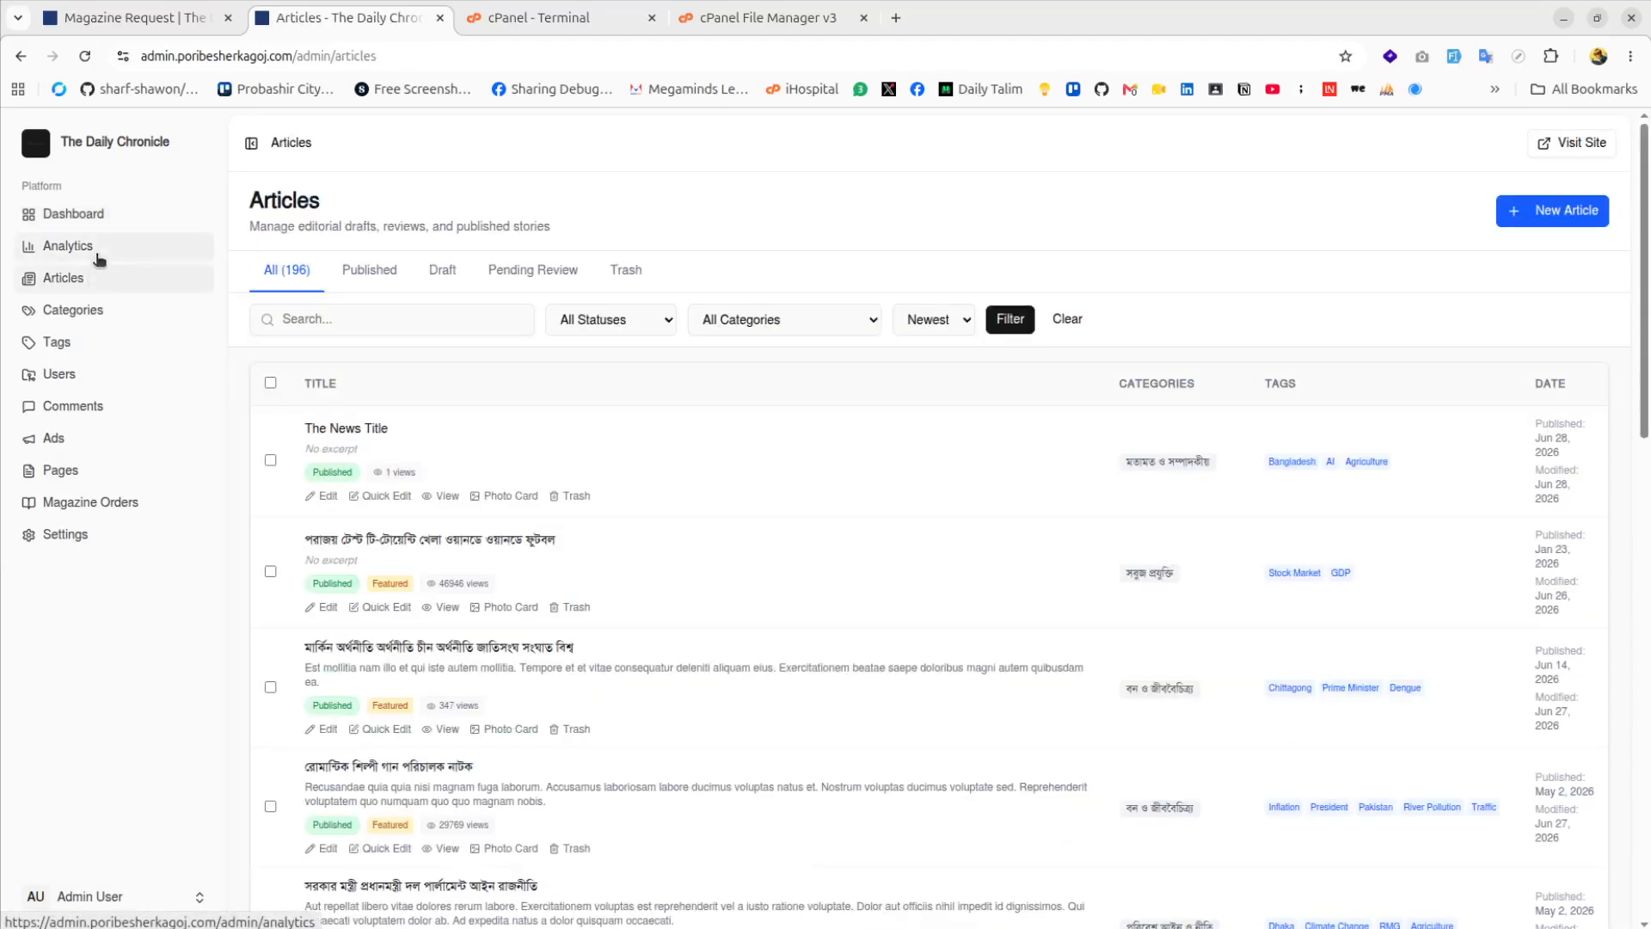
click(94, 249)
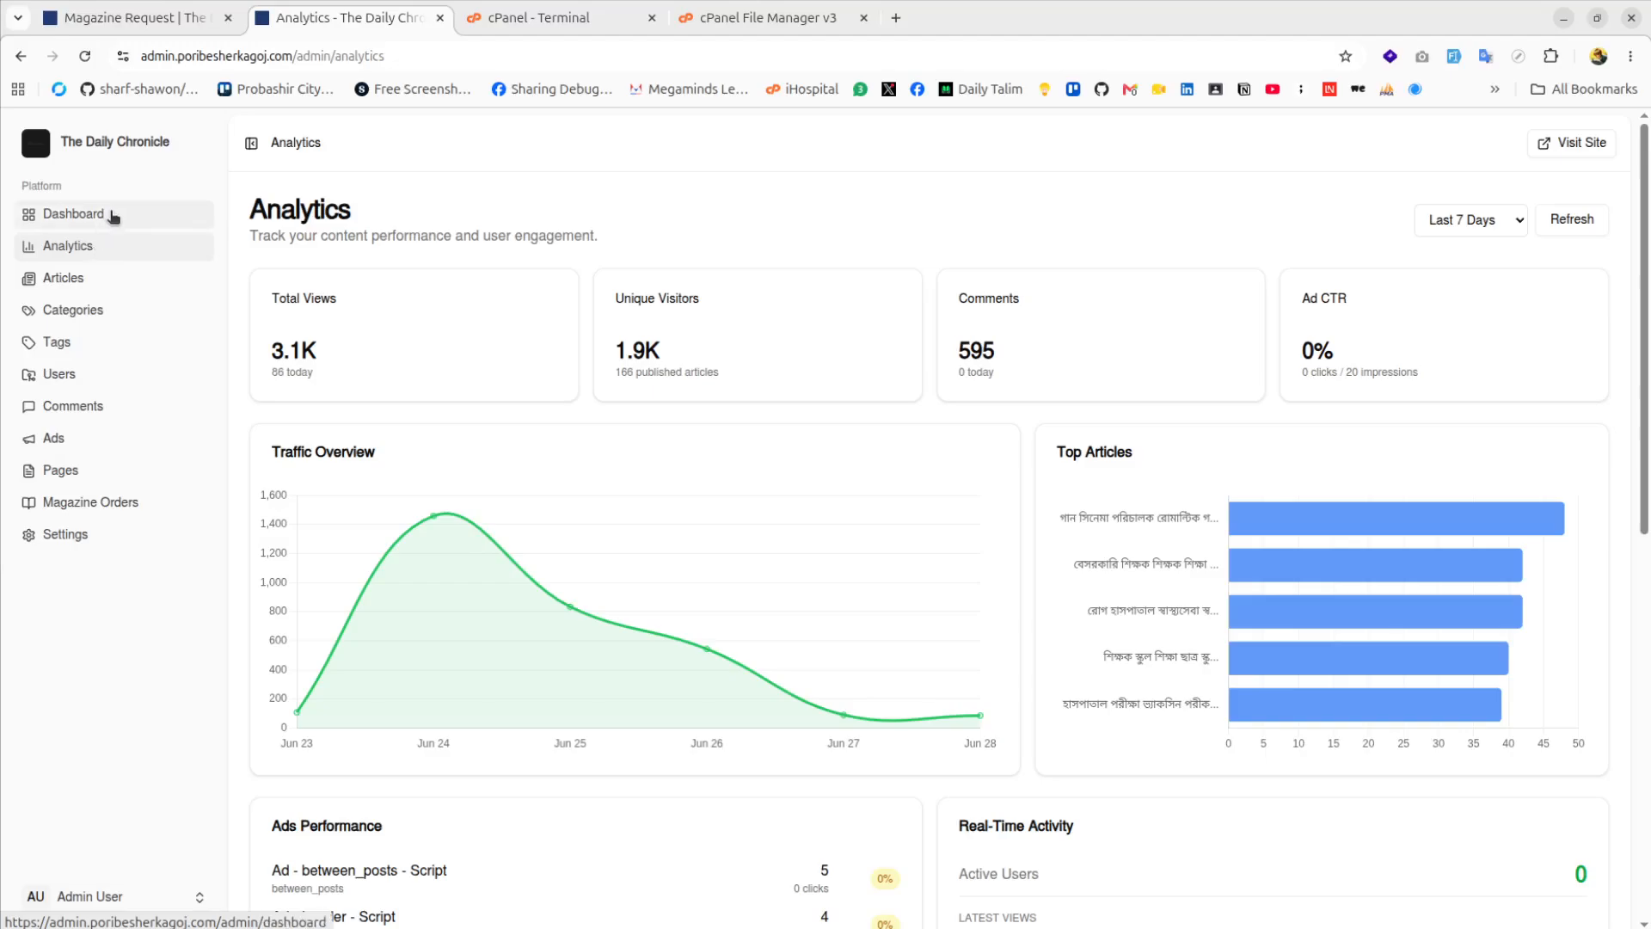